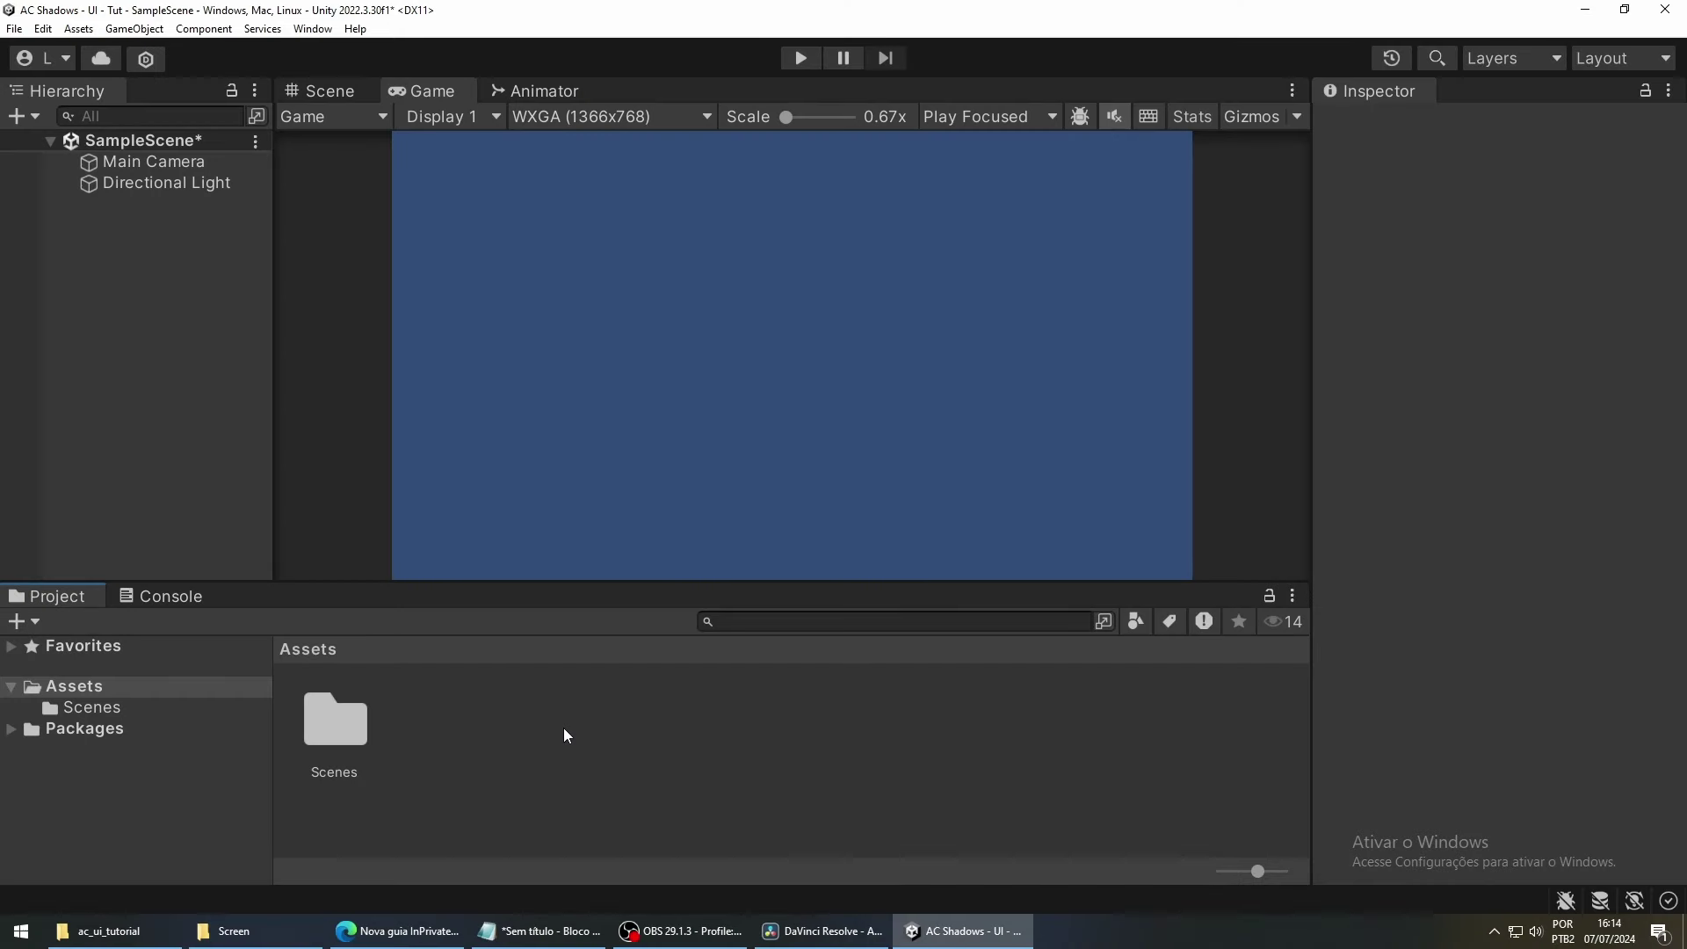
# Add a UI Canvas with an empty child object named Container.
pyautogui.rightClick(125, 272)
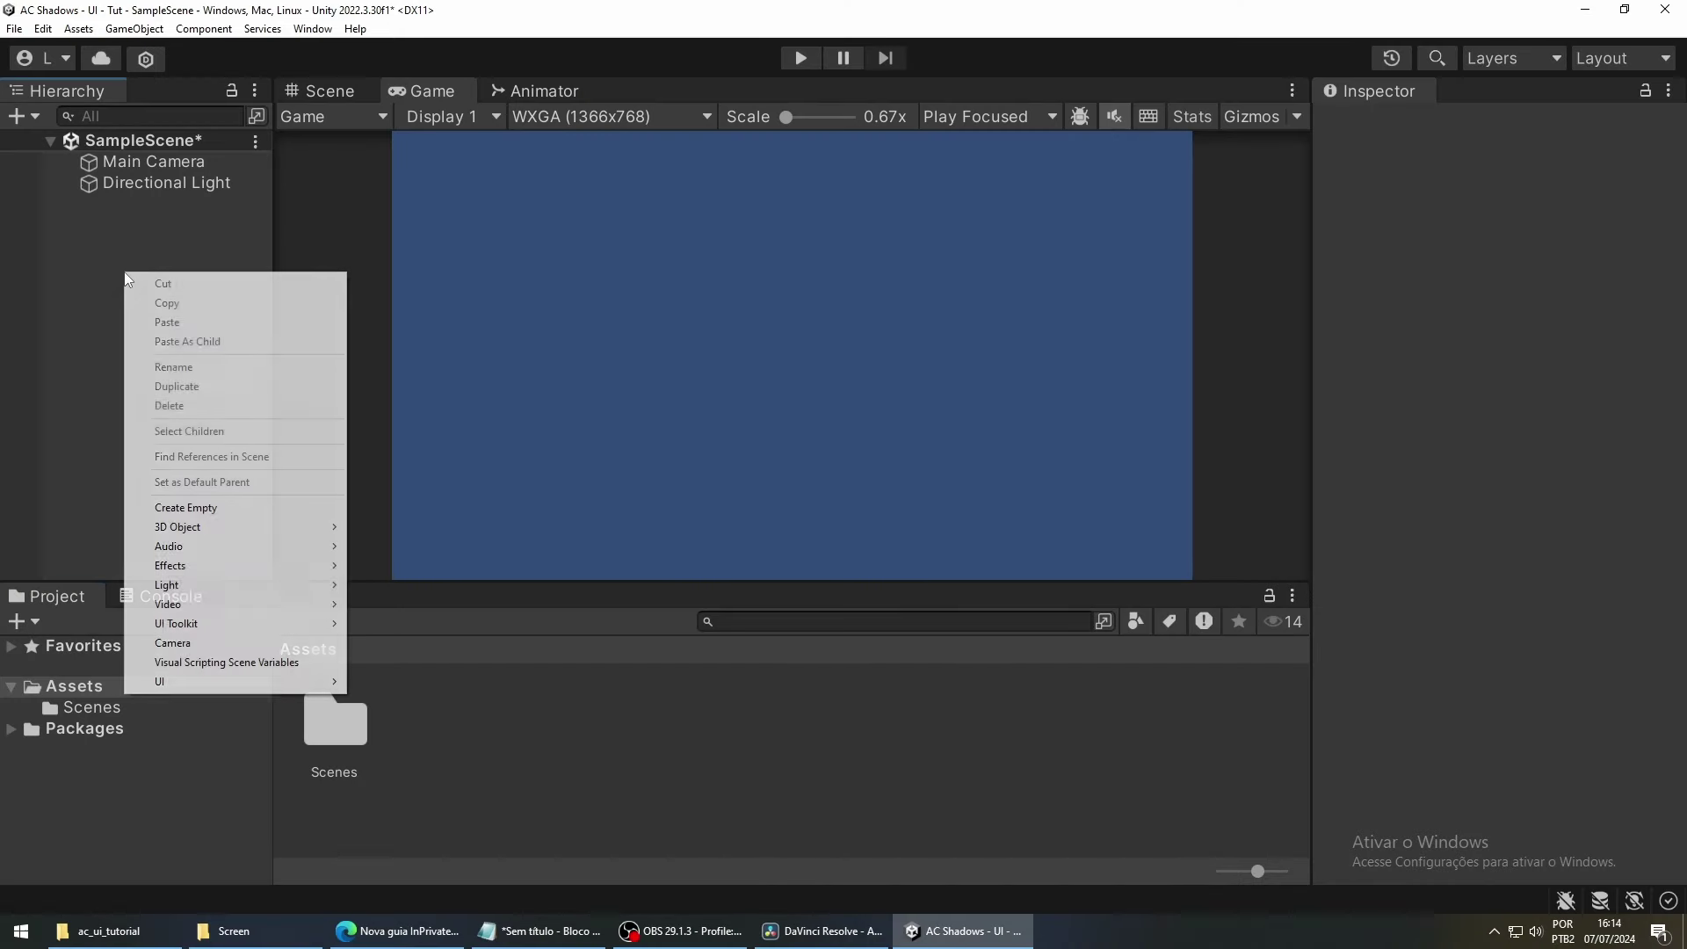
pyautogui.moveTo(247, 692)
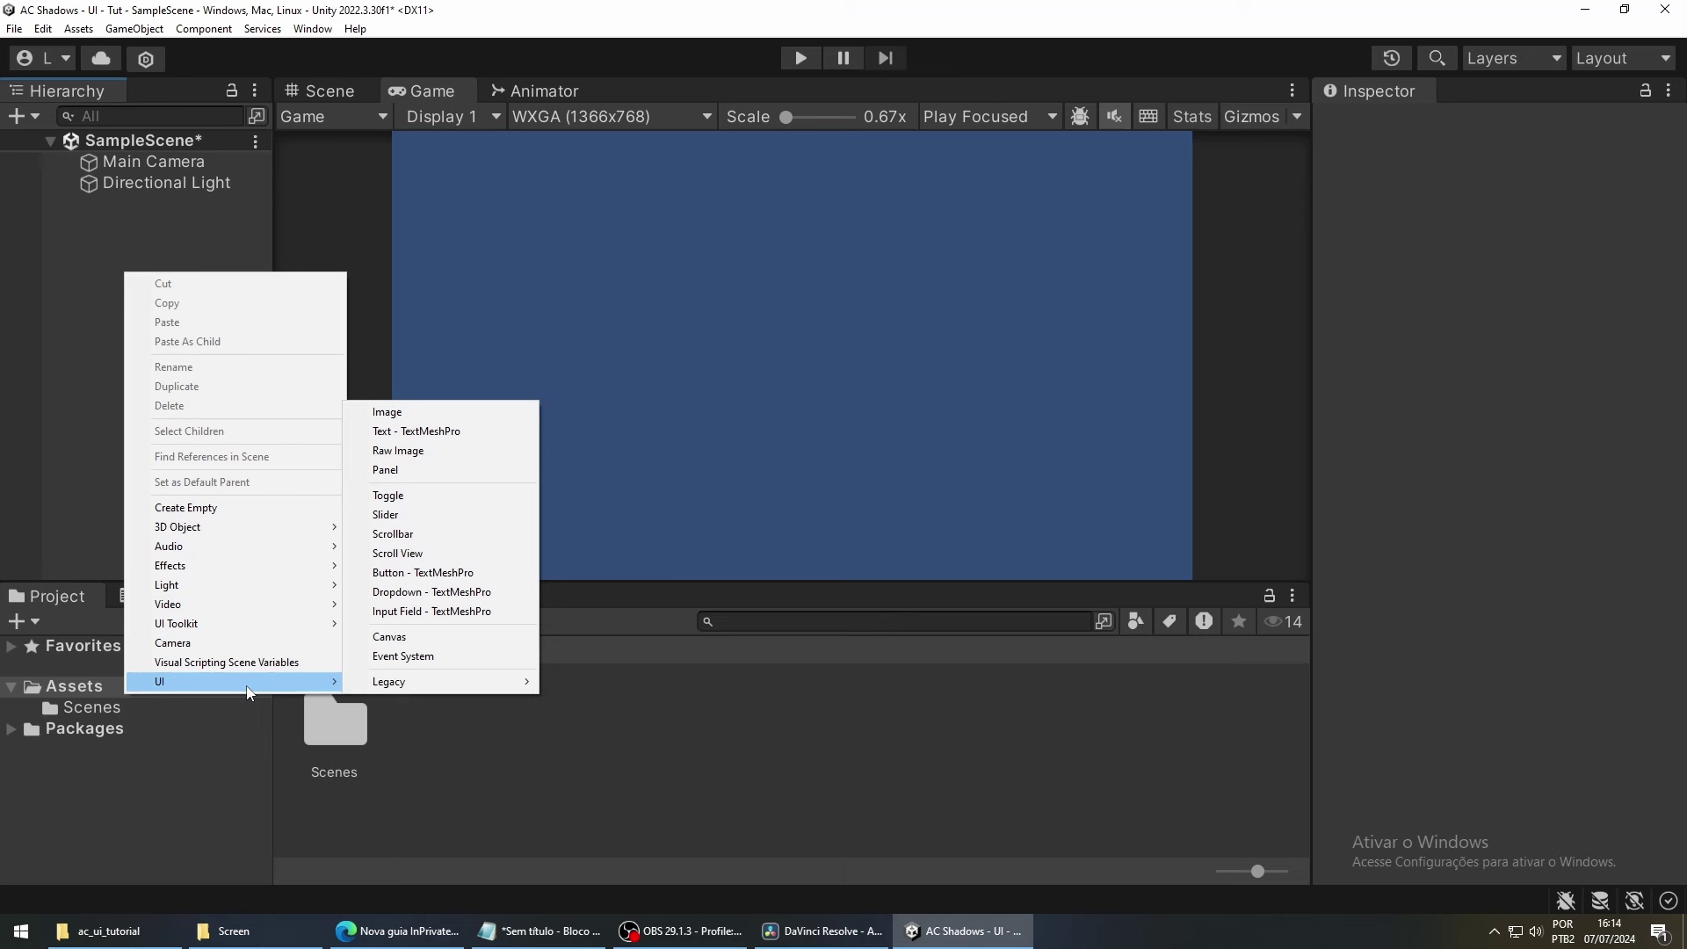
pyautogui.click(446, 634)
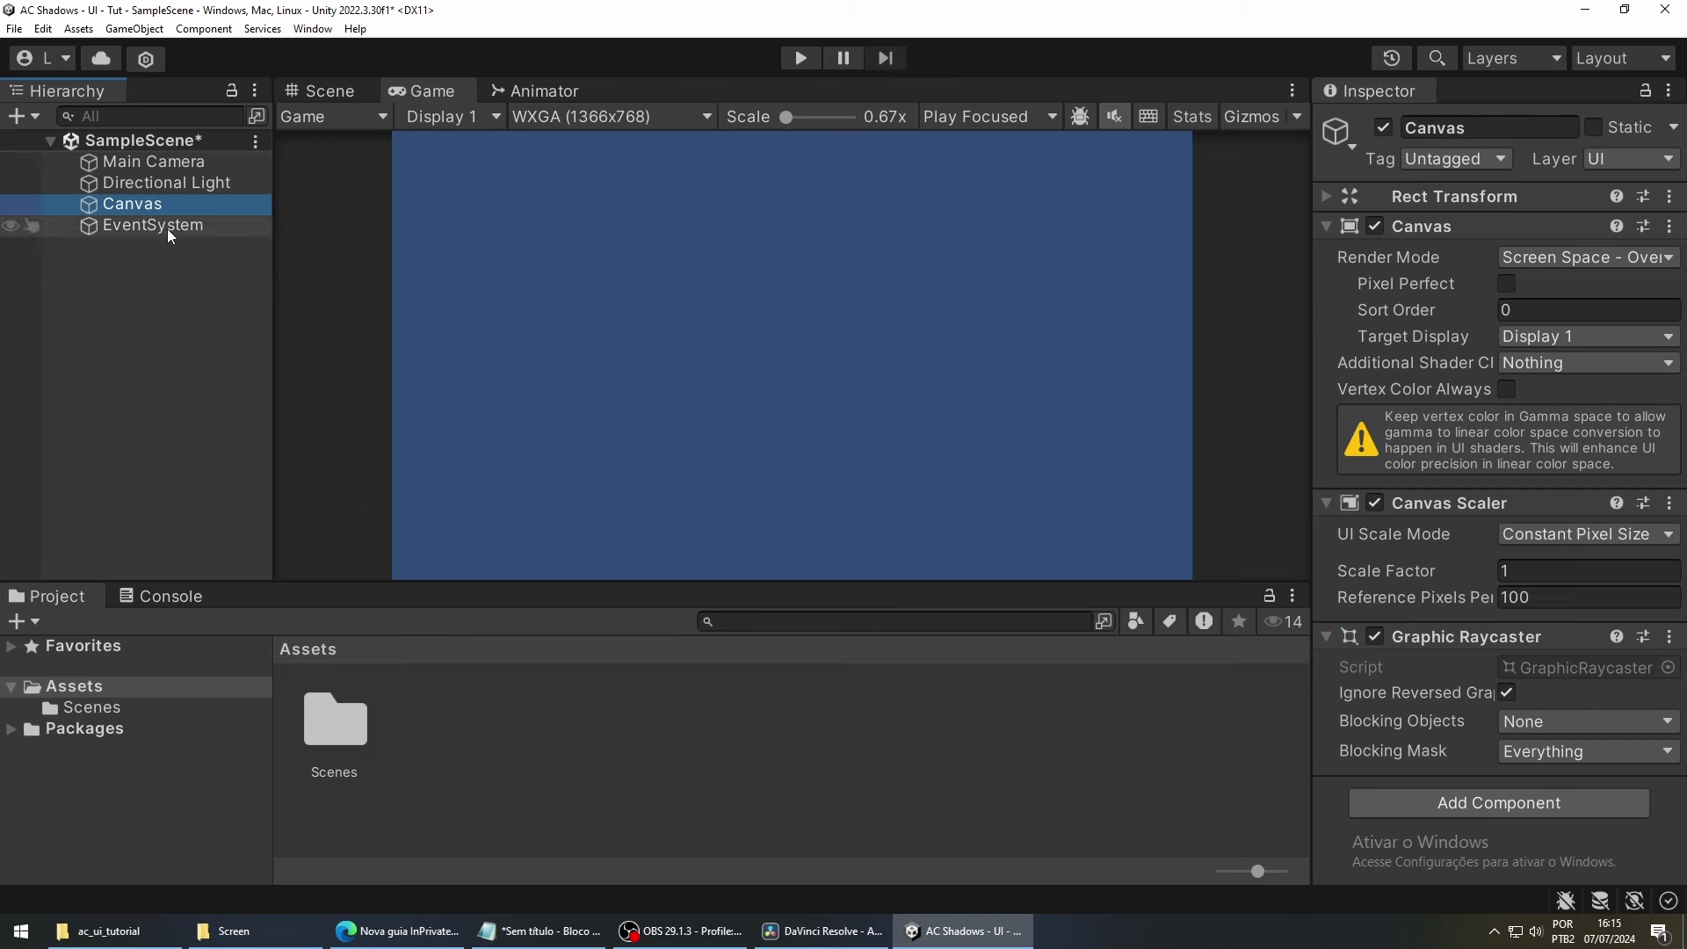
pyautogui.rightClick(153, 206)
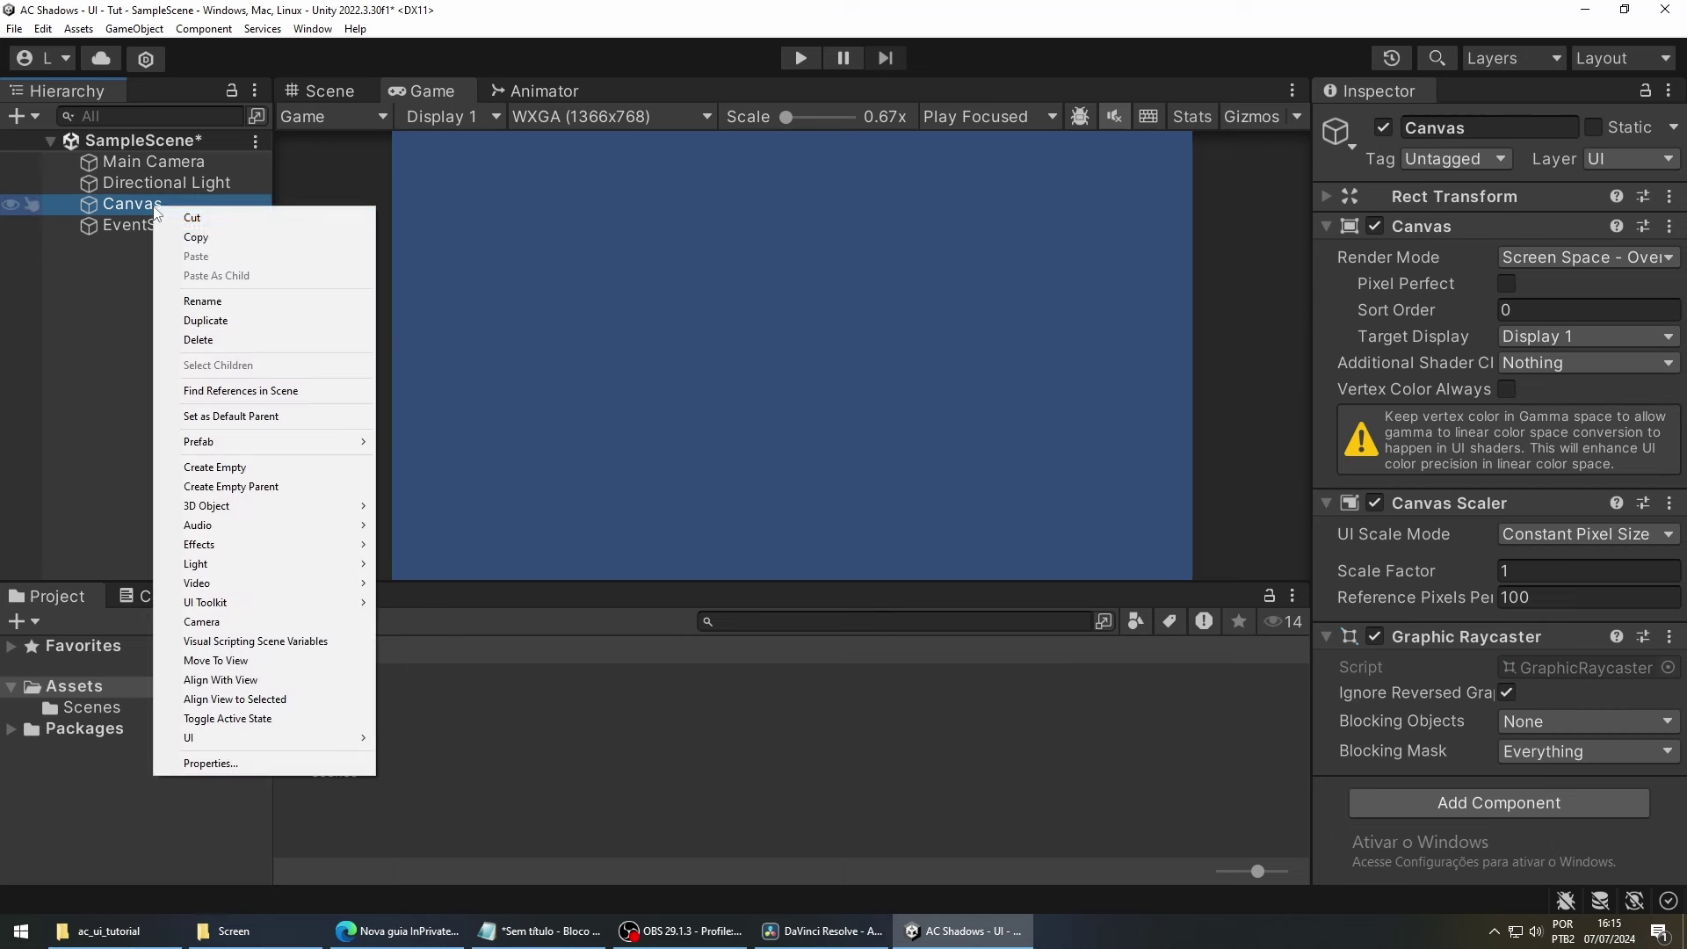
pyautogui.click(263, 471)
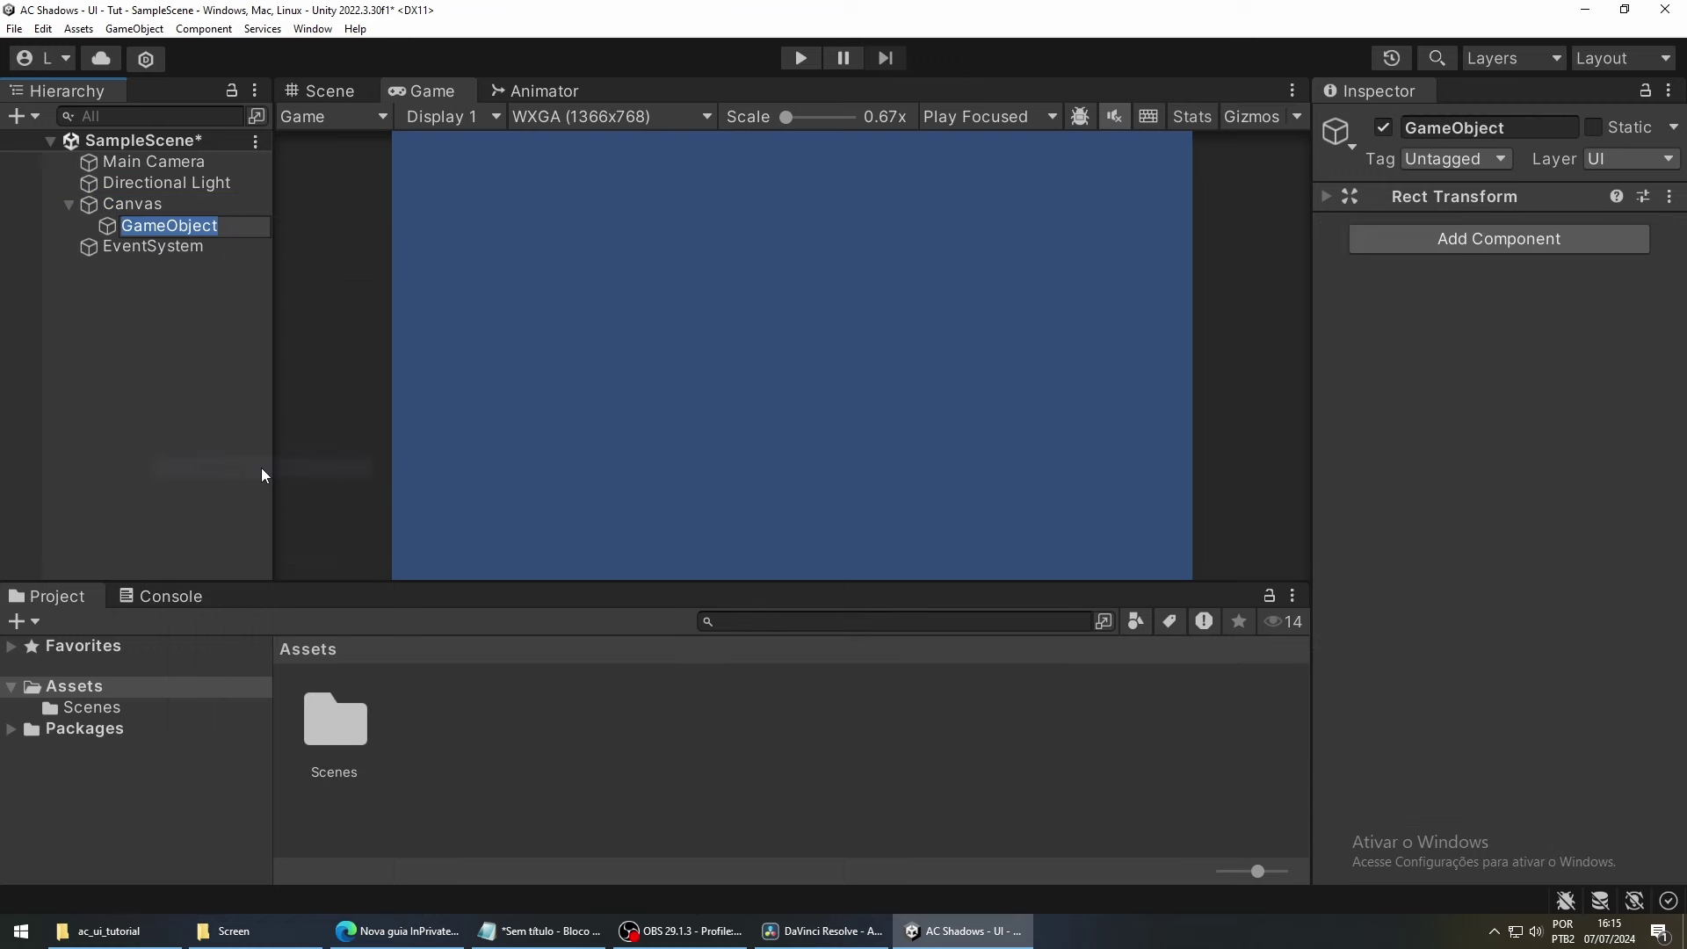
pyautogui.write('Container')
pyautogui.press('Return')
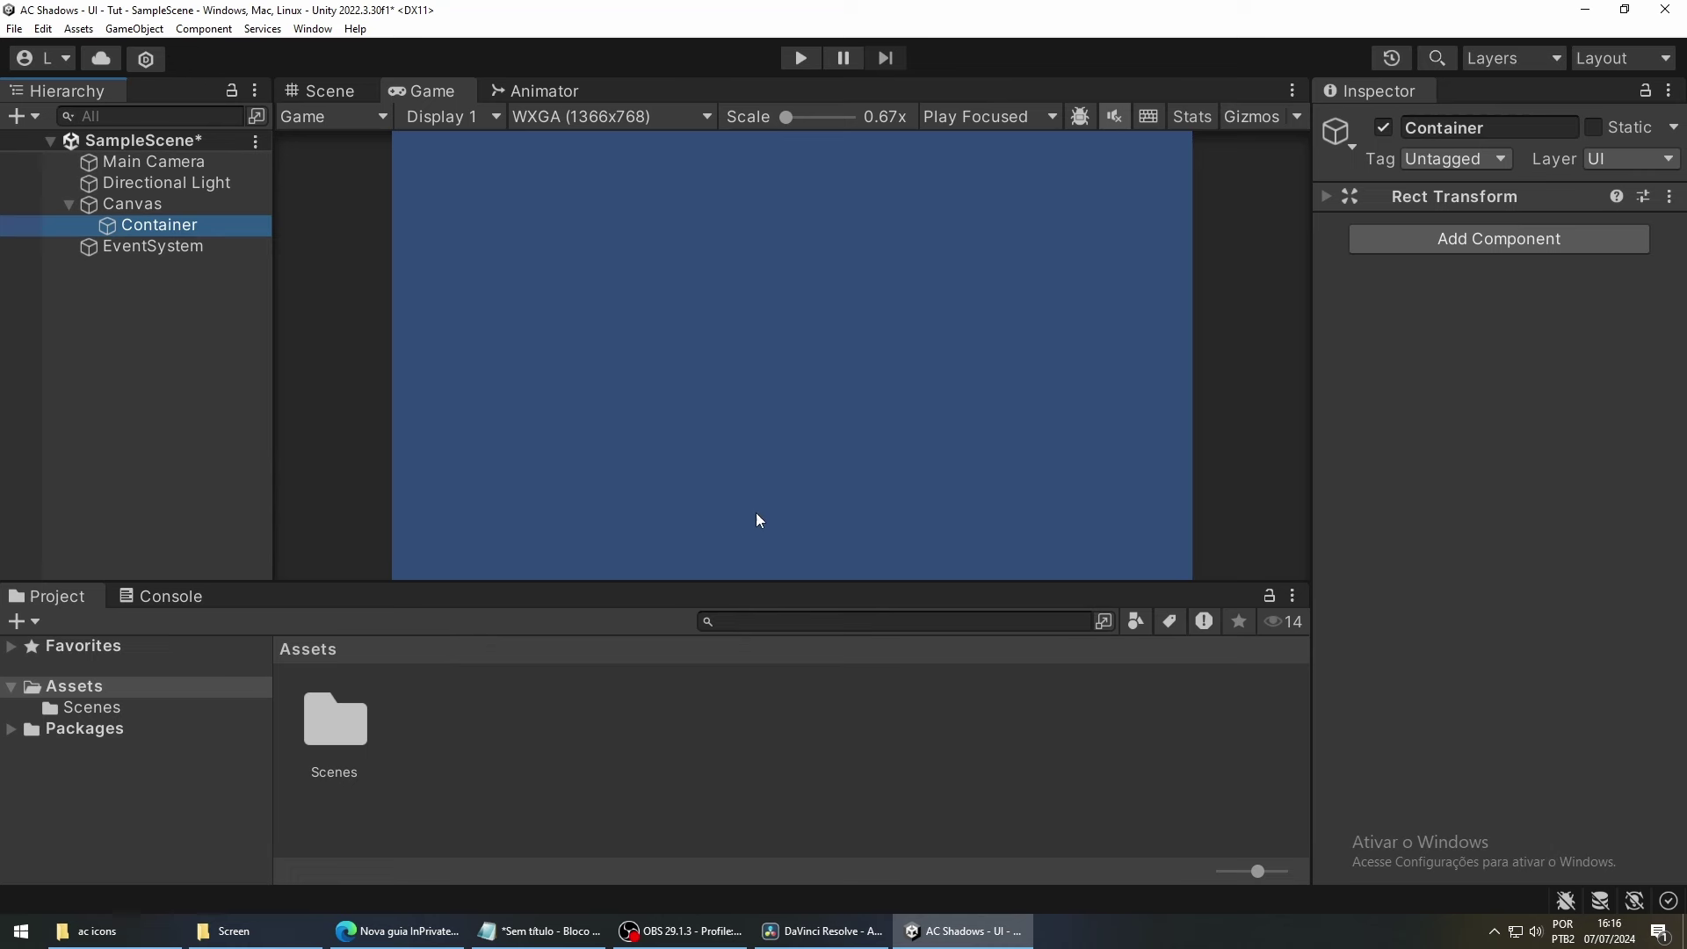
# Import the four pet images from the file explorer into the Assets panel.
pyautogui.click(88, 931)
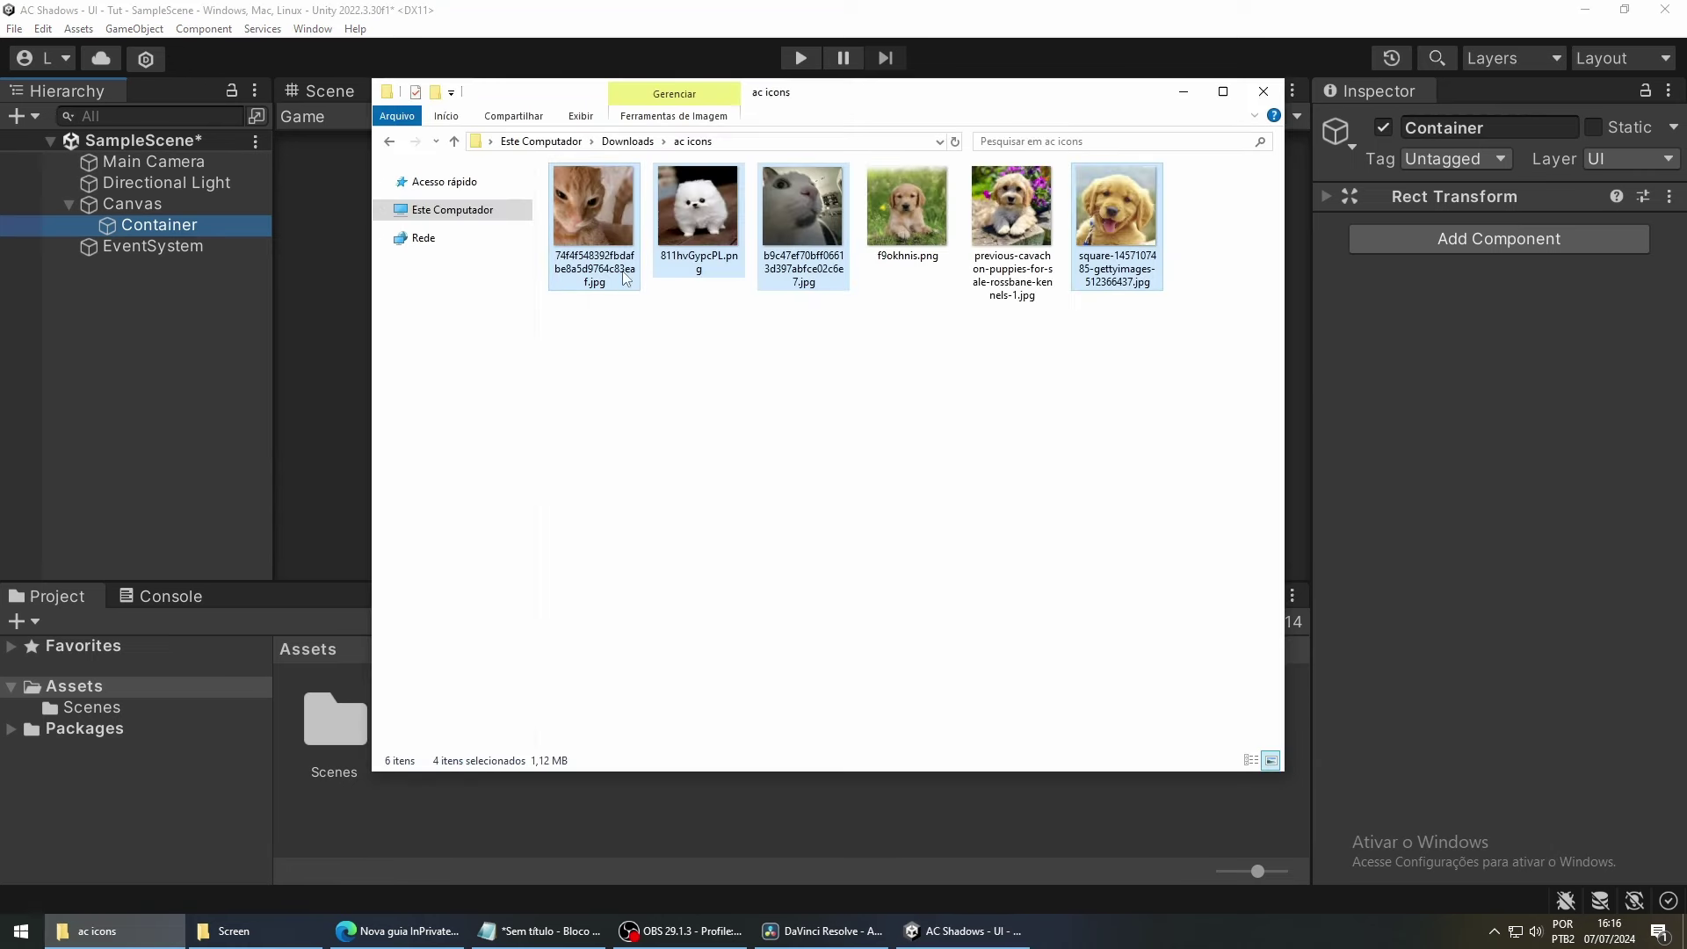
pyautogui.moveTo(599, 215); pyautogui.dragTo(531, 809)
pyautogui.moveTo(562, 100); pyautogui.dragTo(987, 100)
# Switch the orange cat, white dog, grey cat and puppy textures to Sprite (2D and UI) and apply.
pyautogui.click(1606, 88)
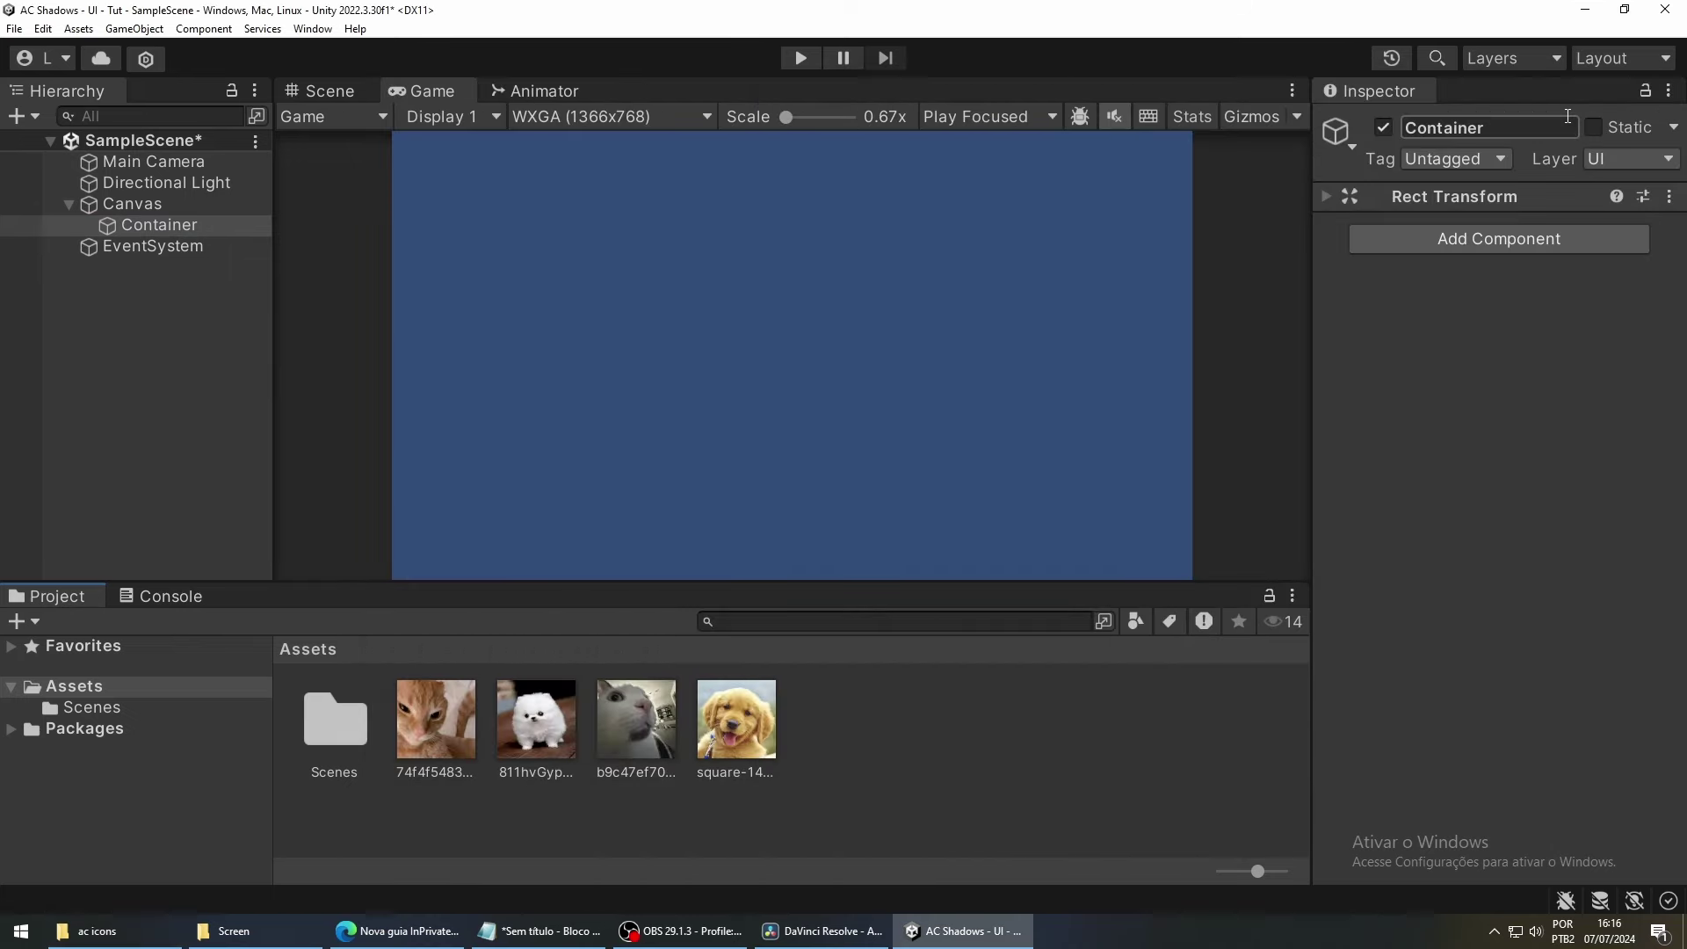
pyautogui.click(437, 719)
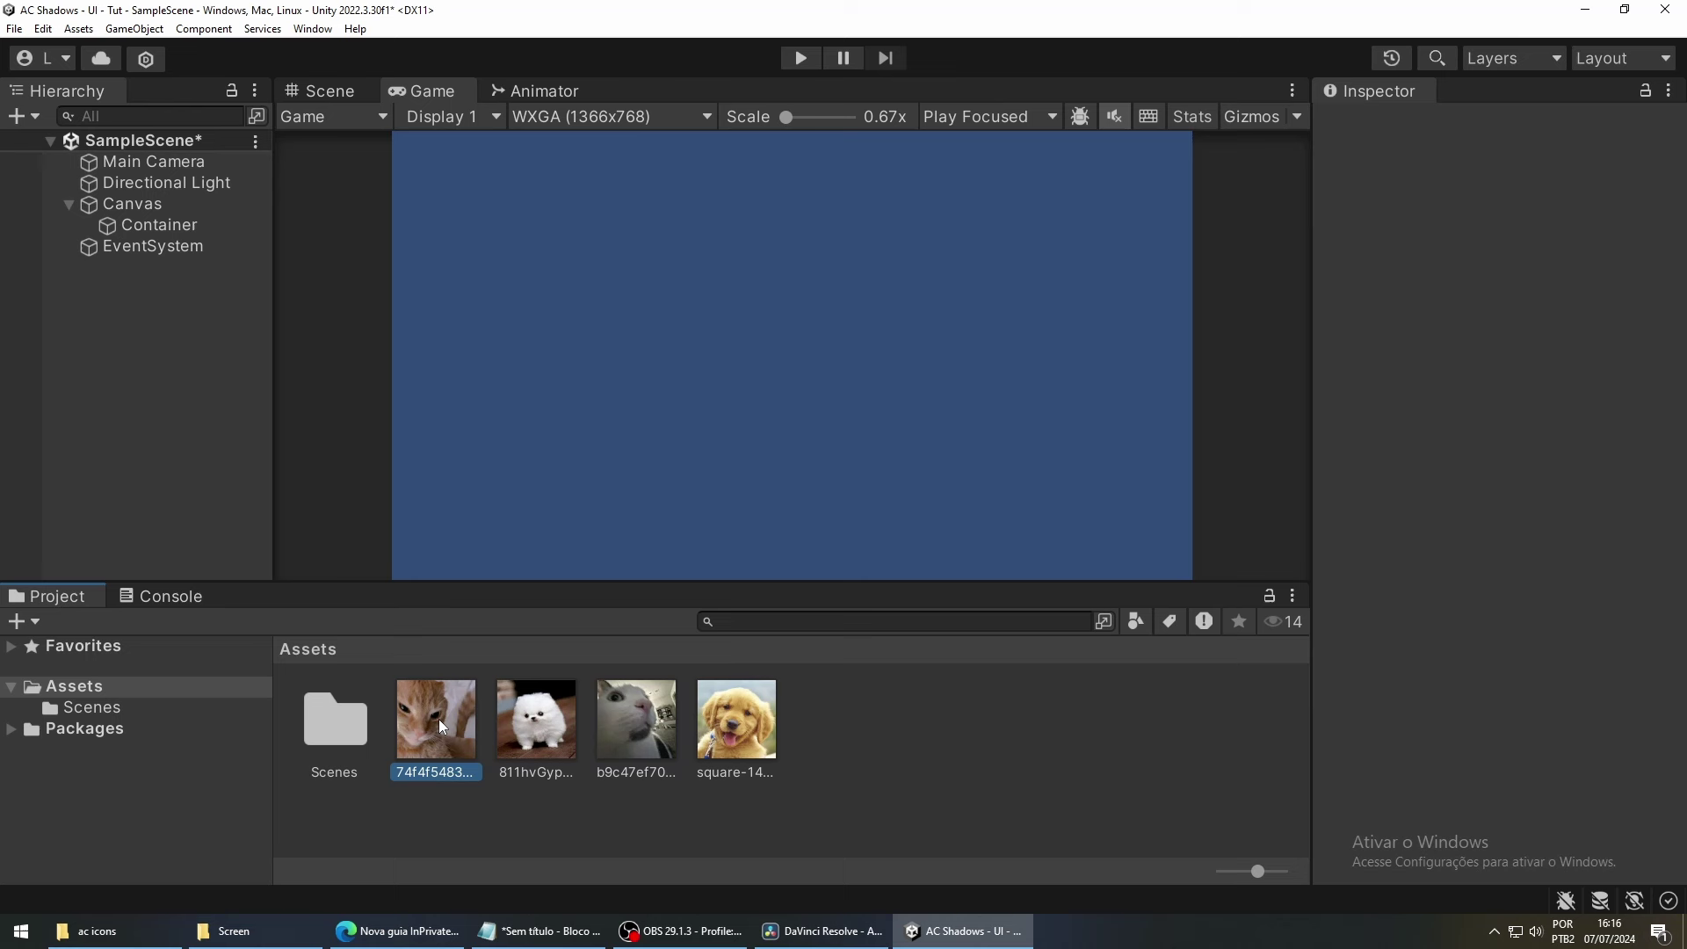
pyautogui.keyDown('ctrl'); pyautogui.click(538, 716); pyautogui.keyUp('ctrl')
pyautogui.keyDown('ctrl'); pyautogui.click(676, 718); pyautogui.keyUp('ctrl')
pyautogui.keyDown('ctrl'); pyautogui.click(727, 713); pyautogui.keyUp('ctrl')
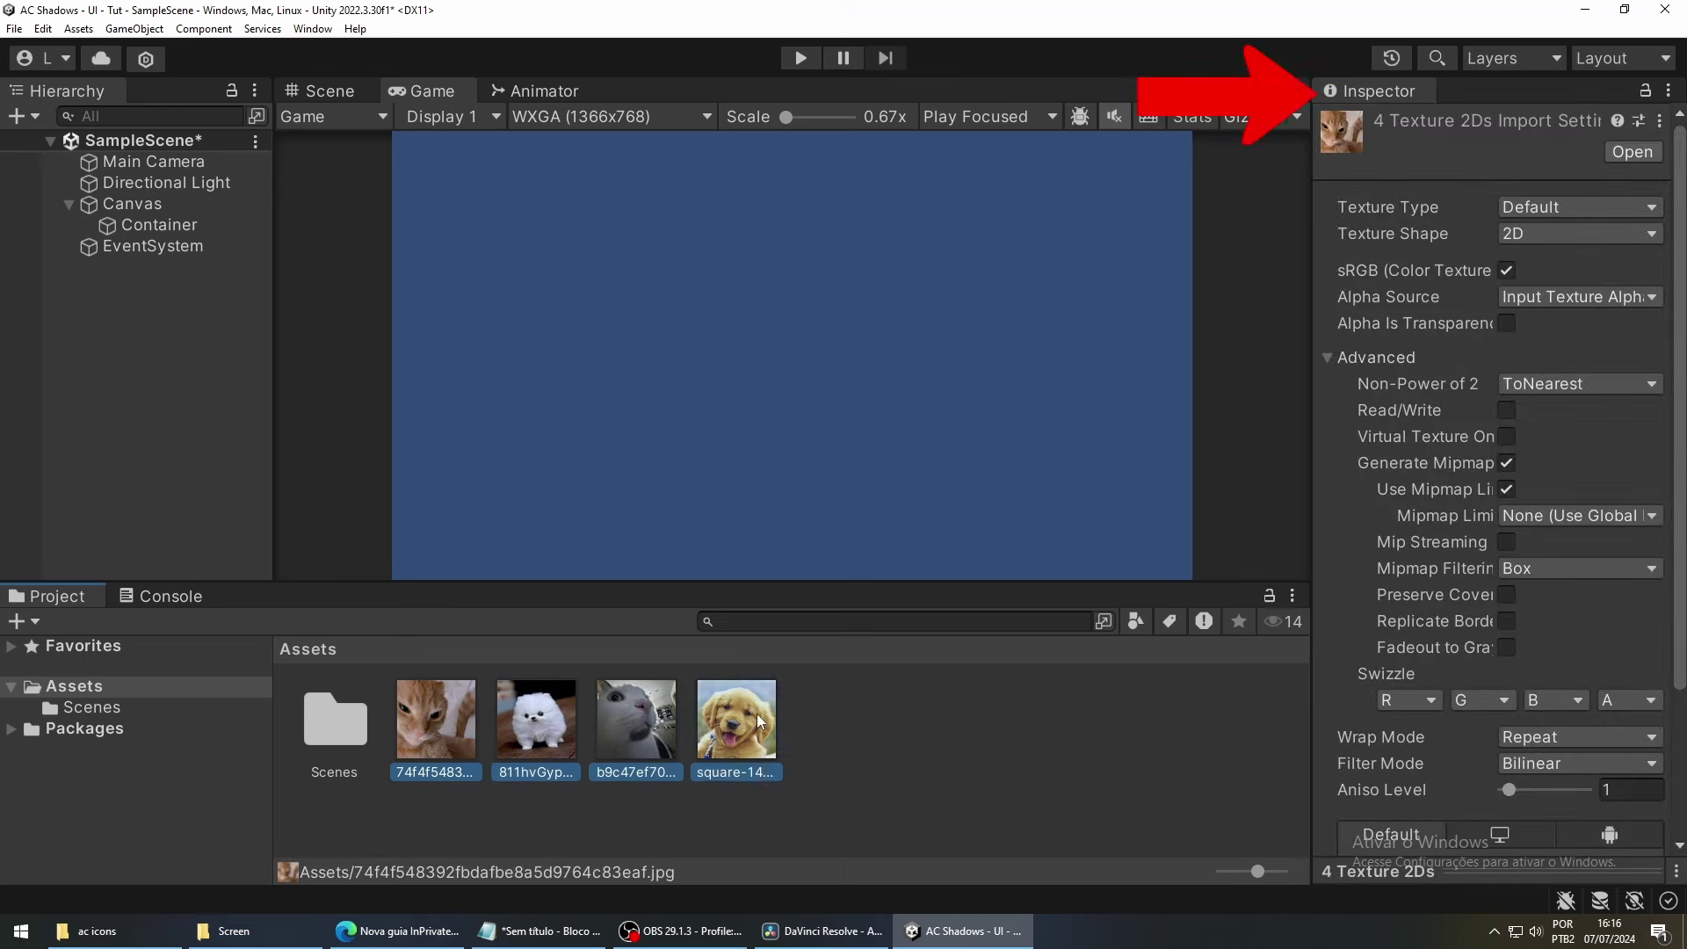
pyautogui.click(1610, 206)
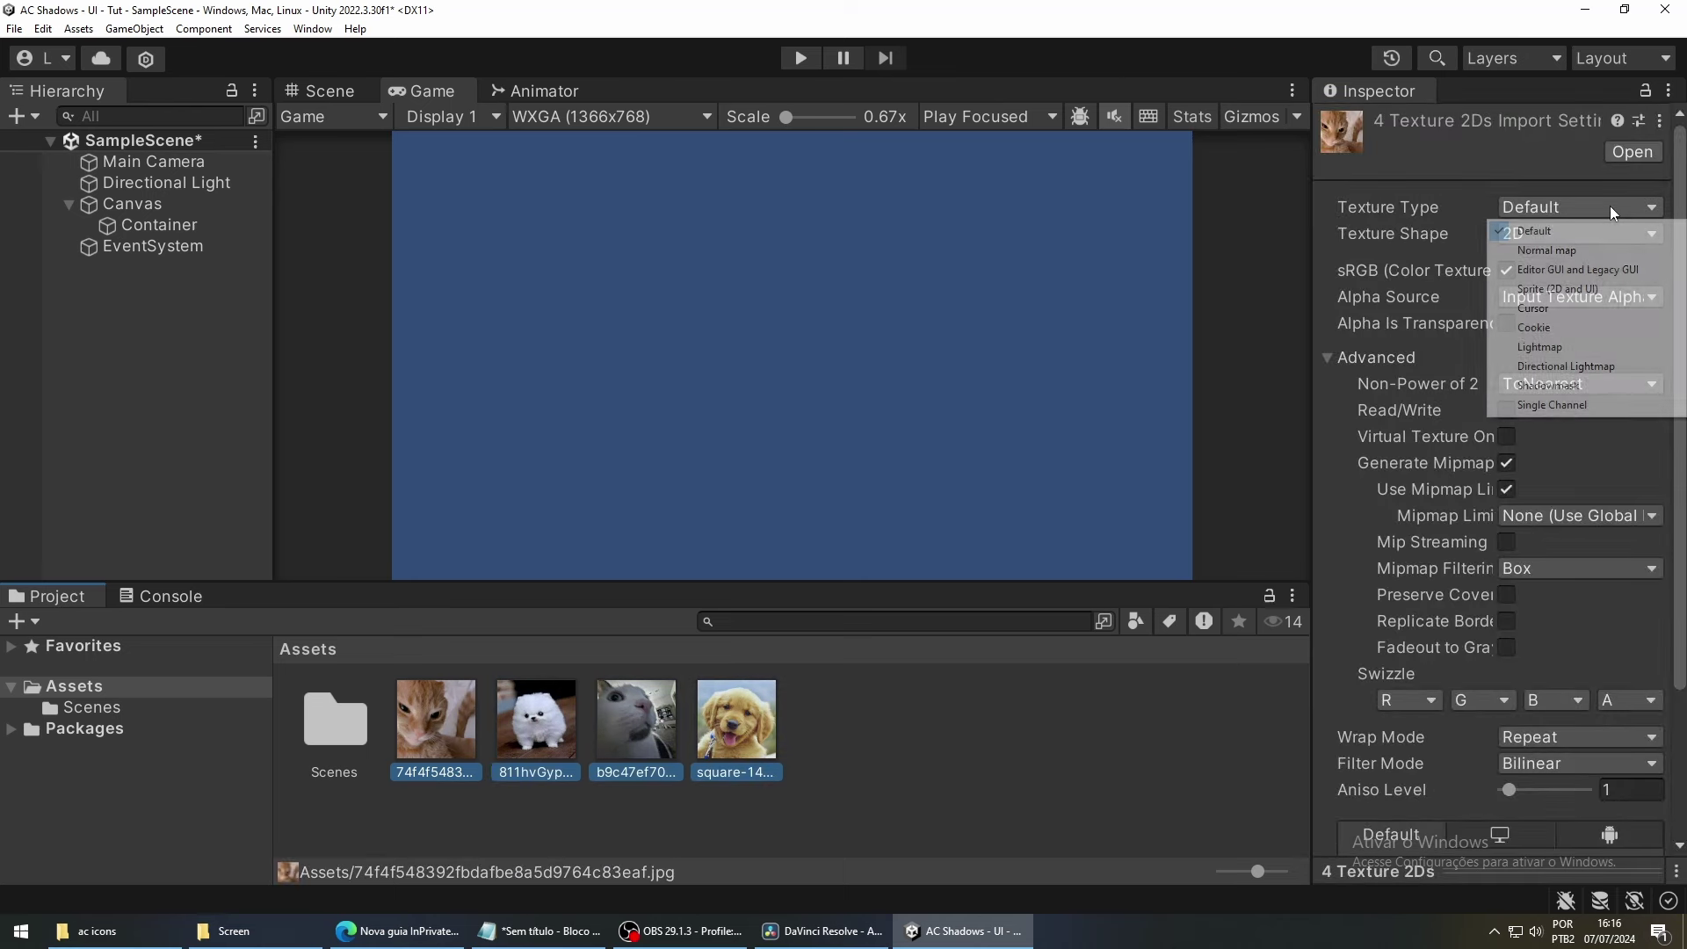
pyautogui.click(1610, 286)
pyautogui.scroll(-2, 1437, 383)
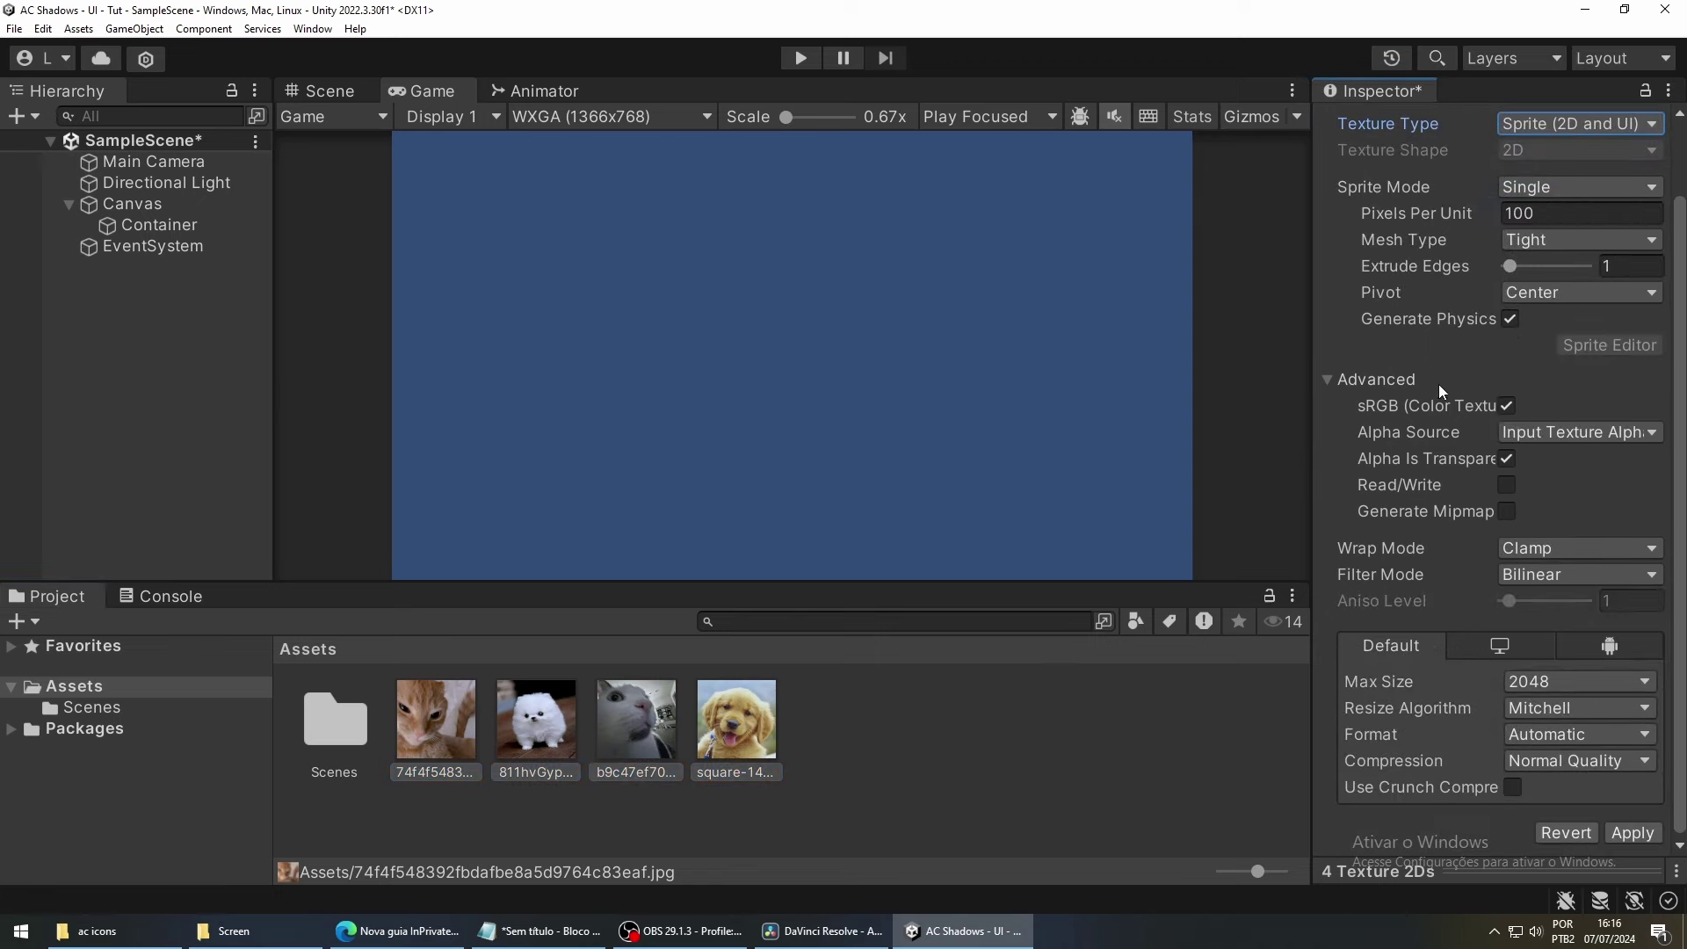
pyautogui.click(1633, 832)
pyautogui.scroll(-2, 1641, 836)
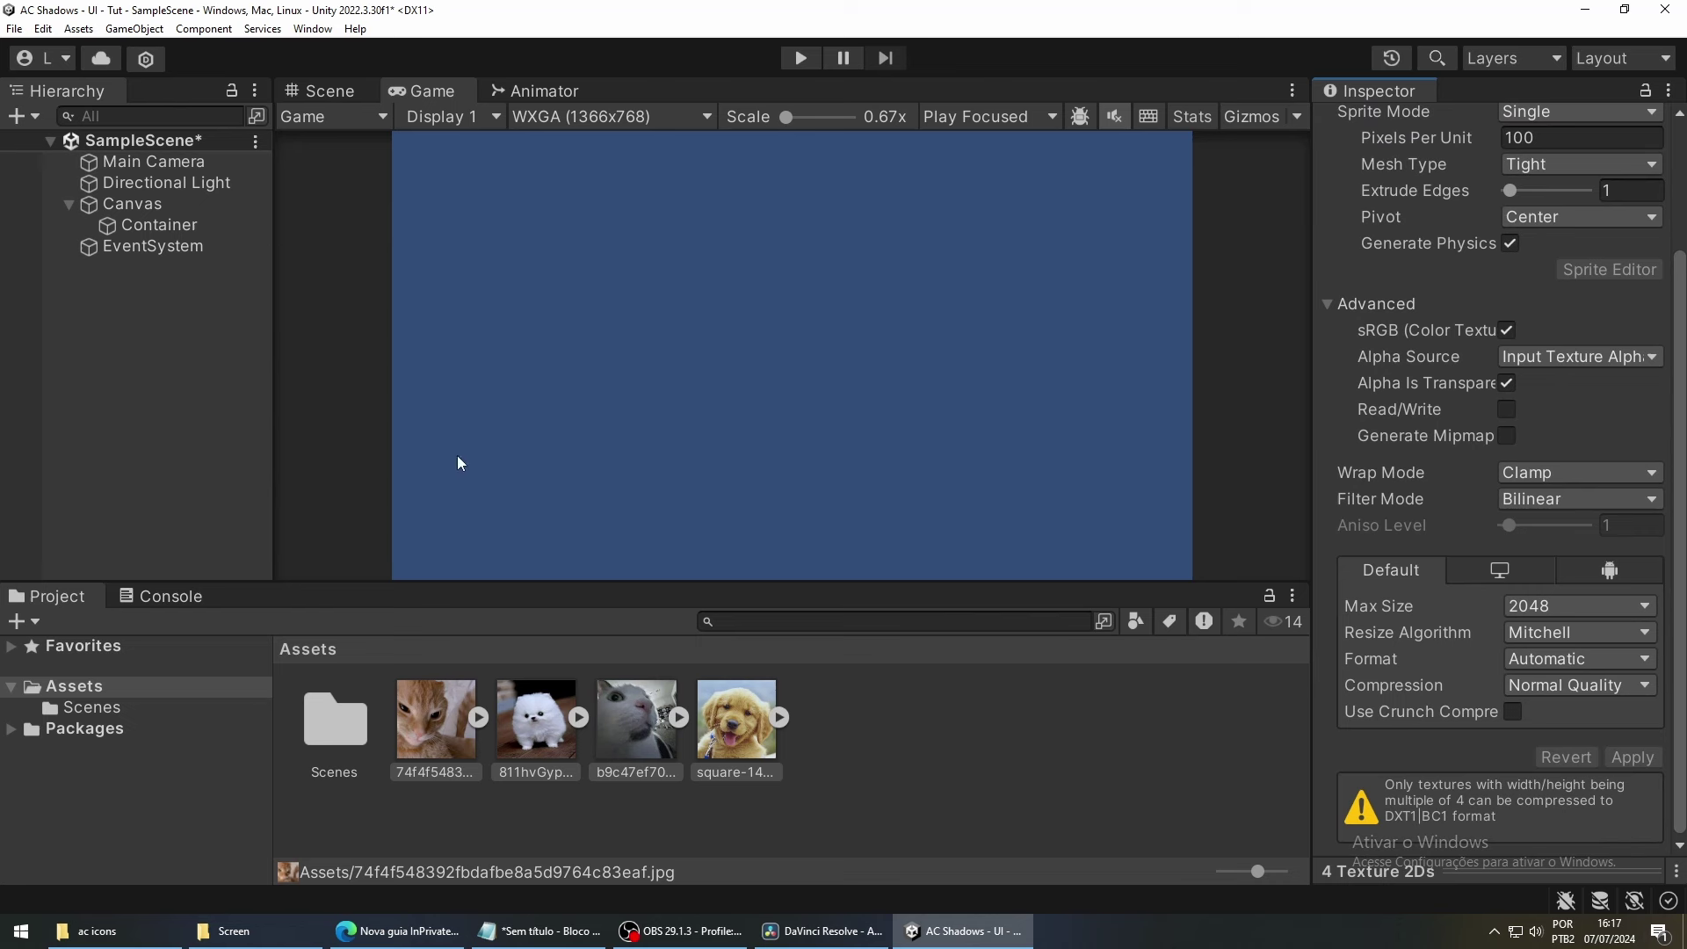
# Add a Raw Image inside Container showing the orange cat picture.
pyautogui.rightClick(154, 229)
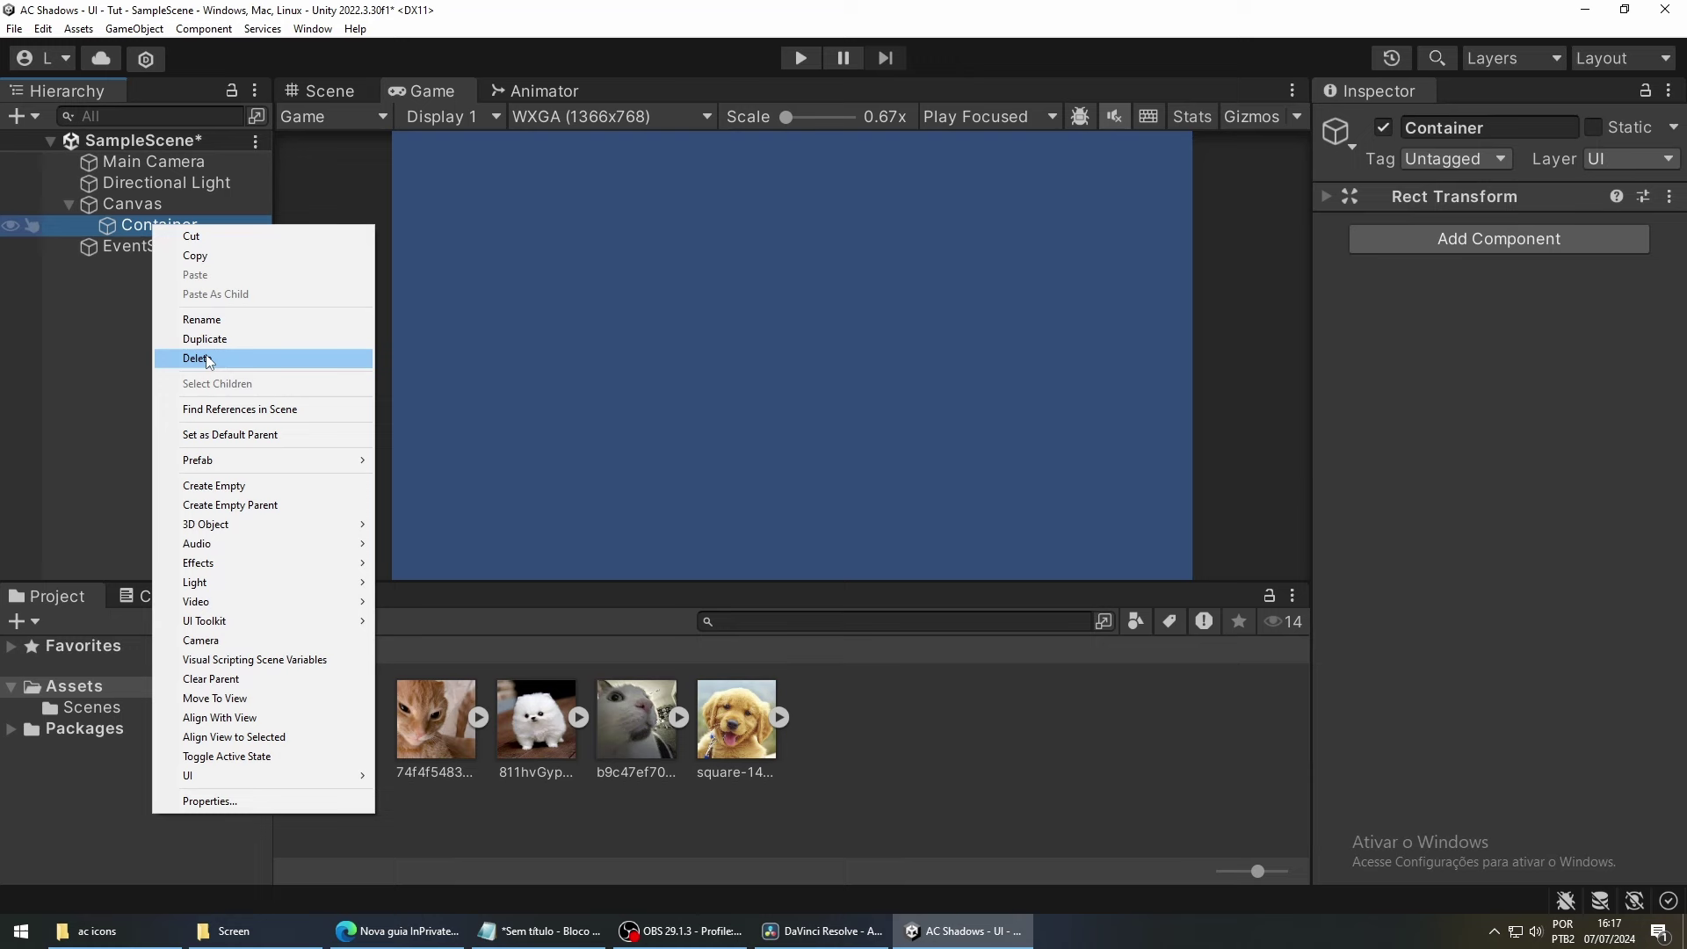
pyautogui.moveTo(327, 775)
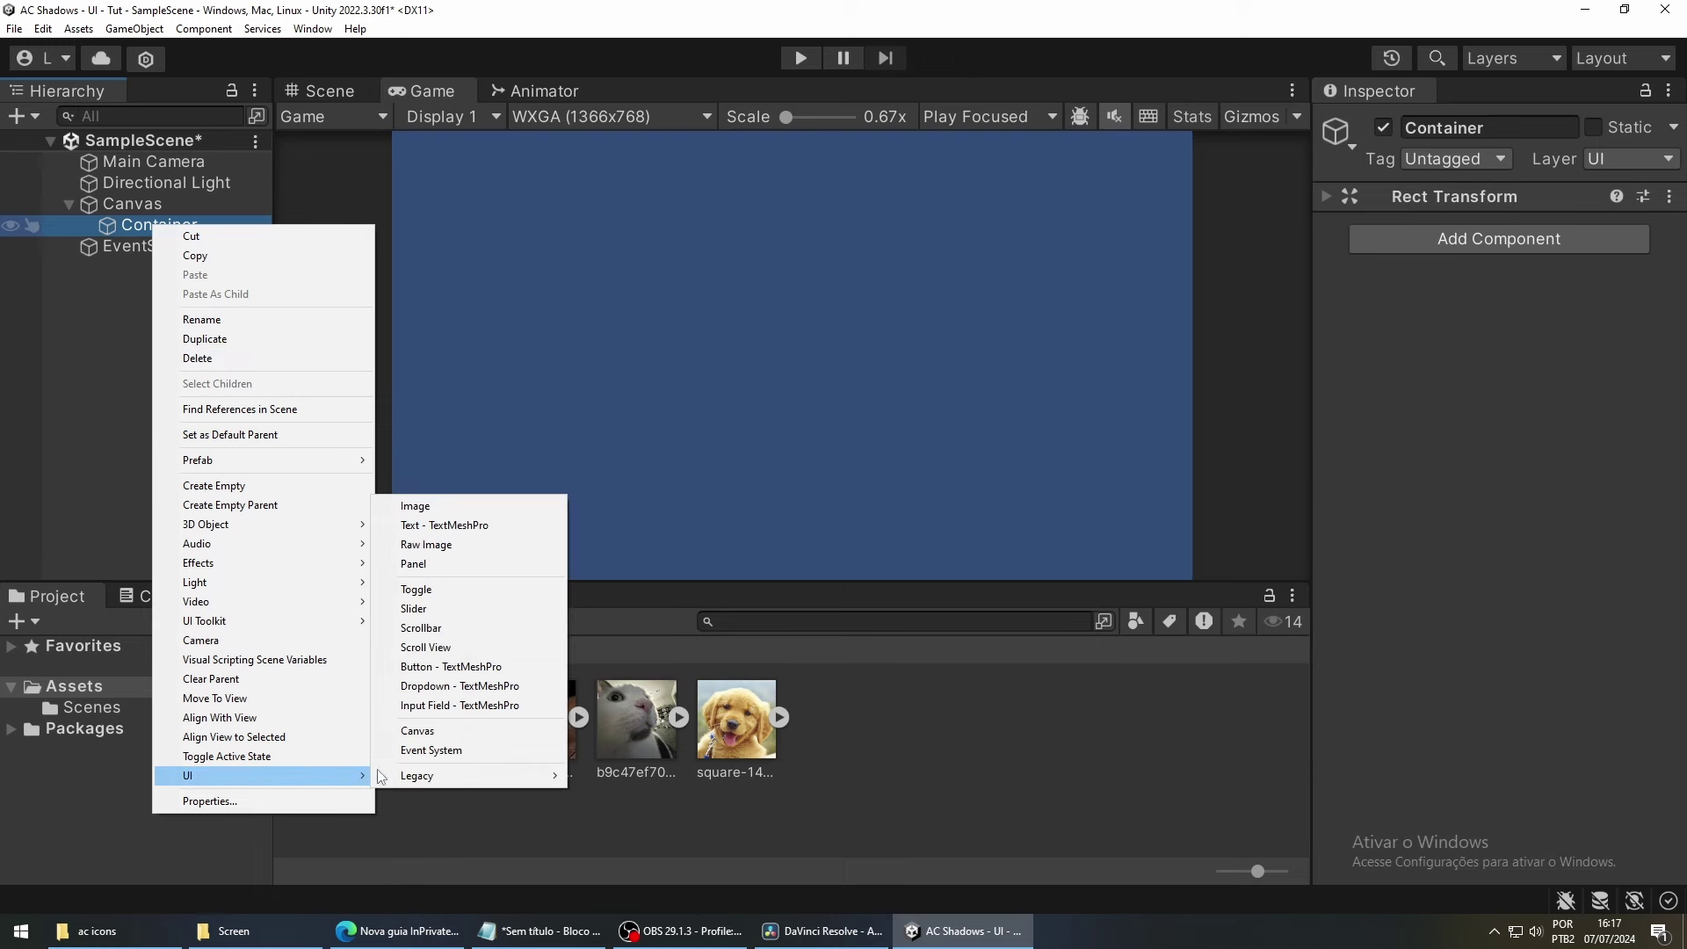
pyautogui.click(426, 545)
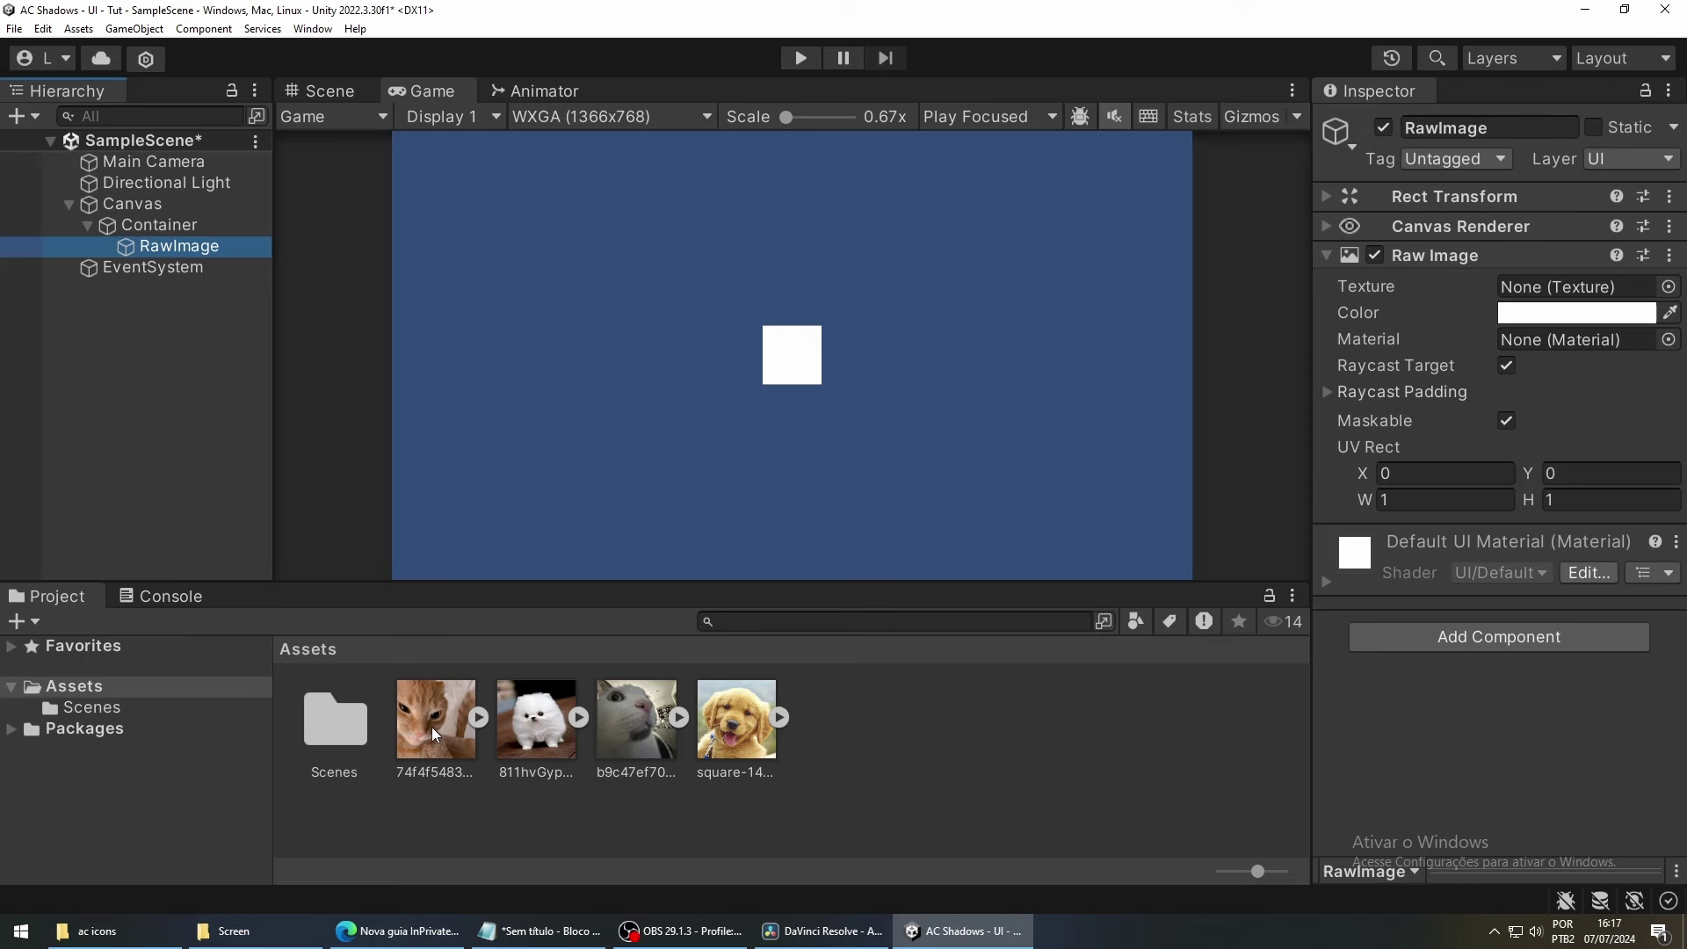
pyautogui.moveTo(434, 735); pyautogui.dragTo(1586, 290)
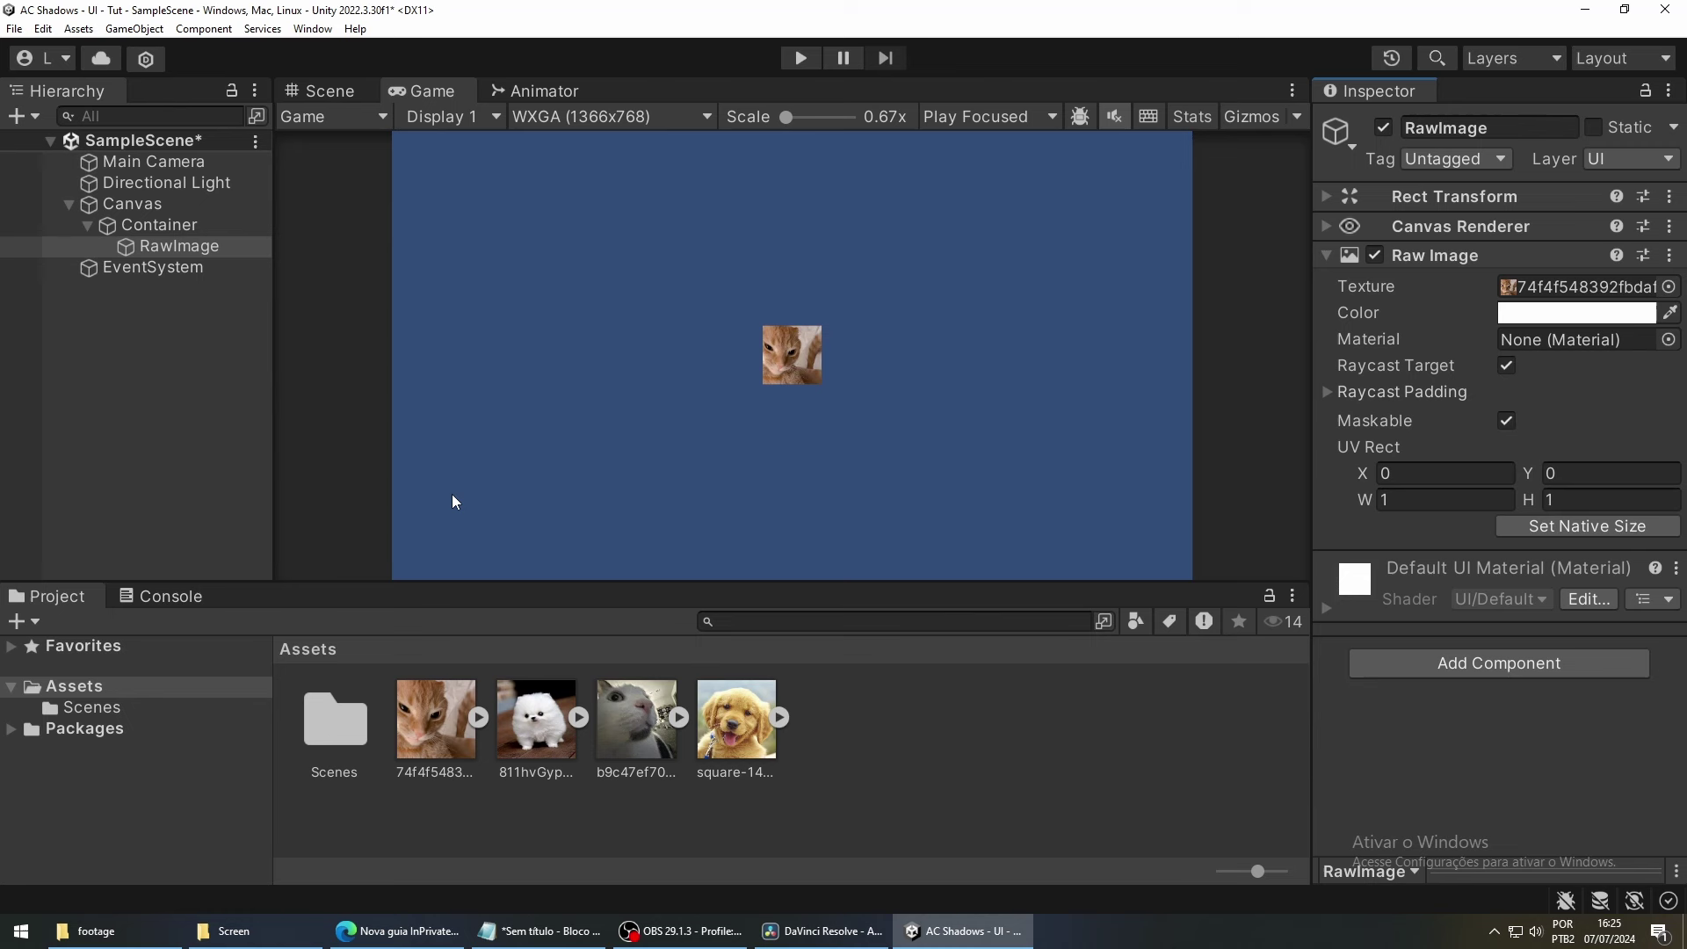
# Duplicate the Raw Image and assign the white dog, grey cat and puppy pictures to the copies.
pyautogui.click(180, 246)
pyautogui.hotkey('ctrl', 'd')
pyautogui.hotkey('ctrl', 'd')
pyautogui.hotkey('ctrl', 'd')
pyautogui.press('Up')
pyautogui.press('Up')
pyautogui.moveTo(536, 718); pyautogui.dragTo(1529, 288)
pyautogui.click(192, 289)
pyautogui.moveTo(636, 719); pyautogui.dragTo(1529, 283)
pyautogui.click(192, 309)
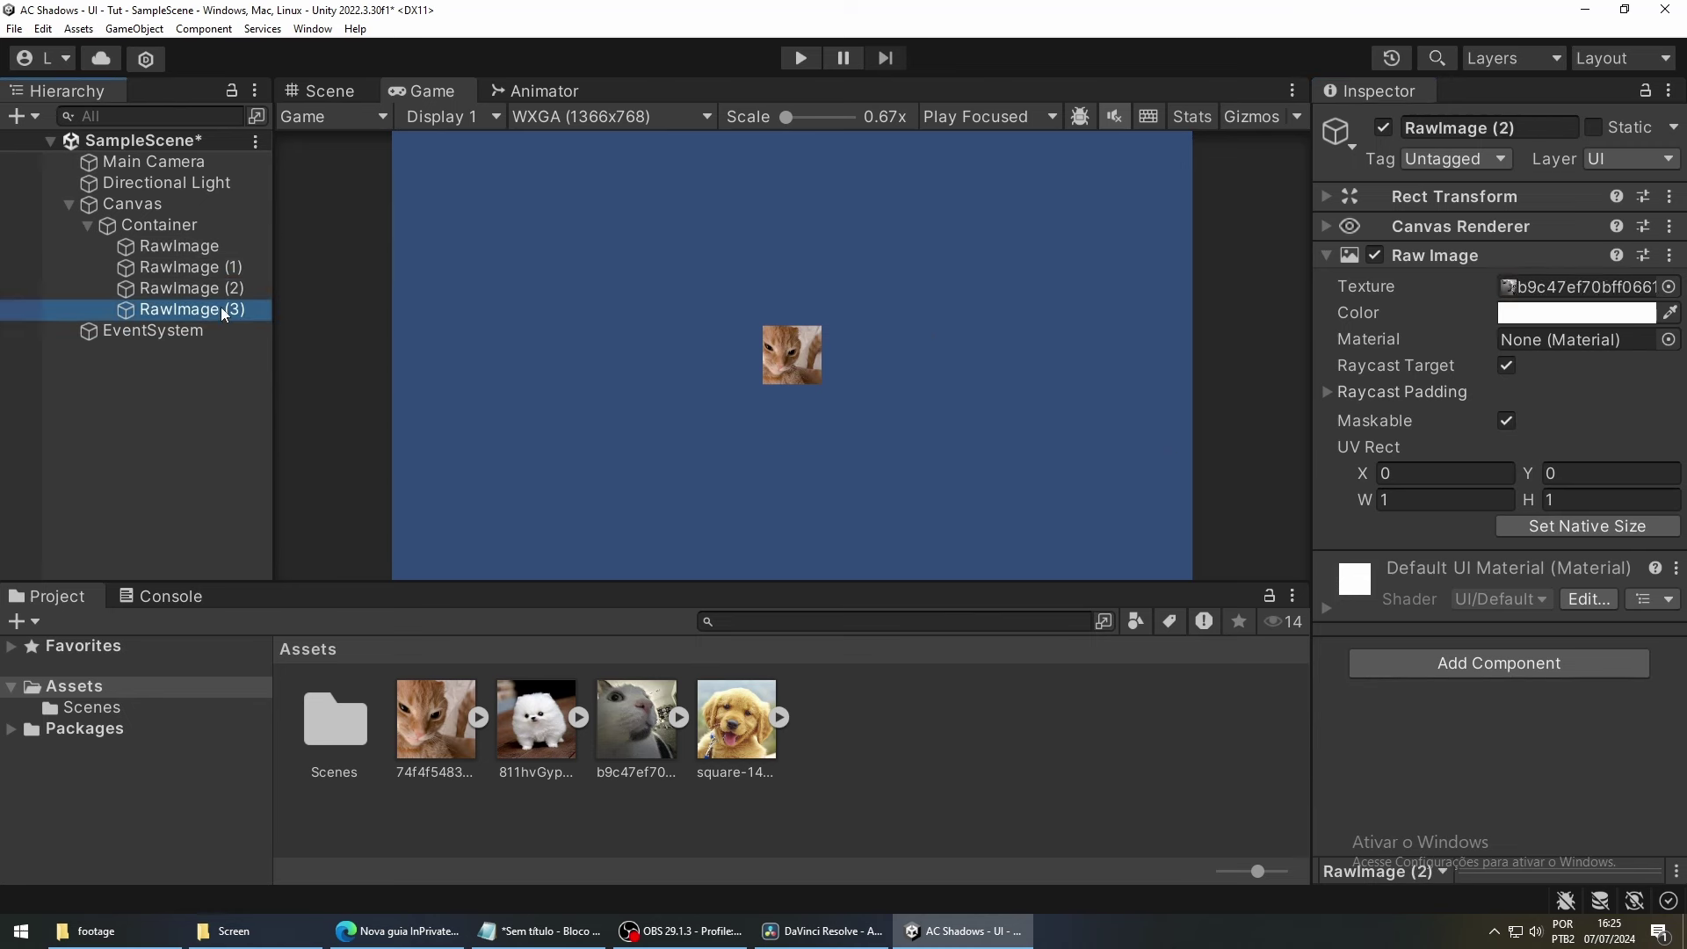
pyautogui.moveTo(736, 719); pyautogui.dragTo(1529, 286)
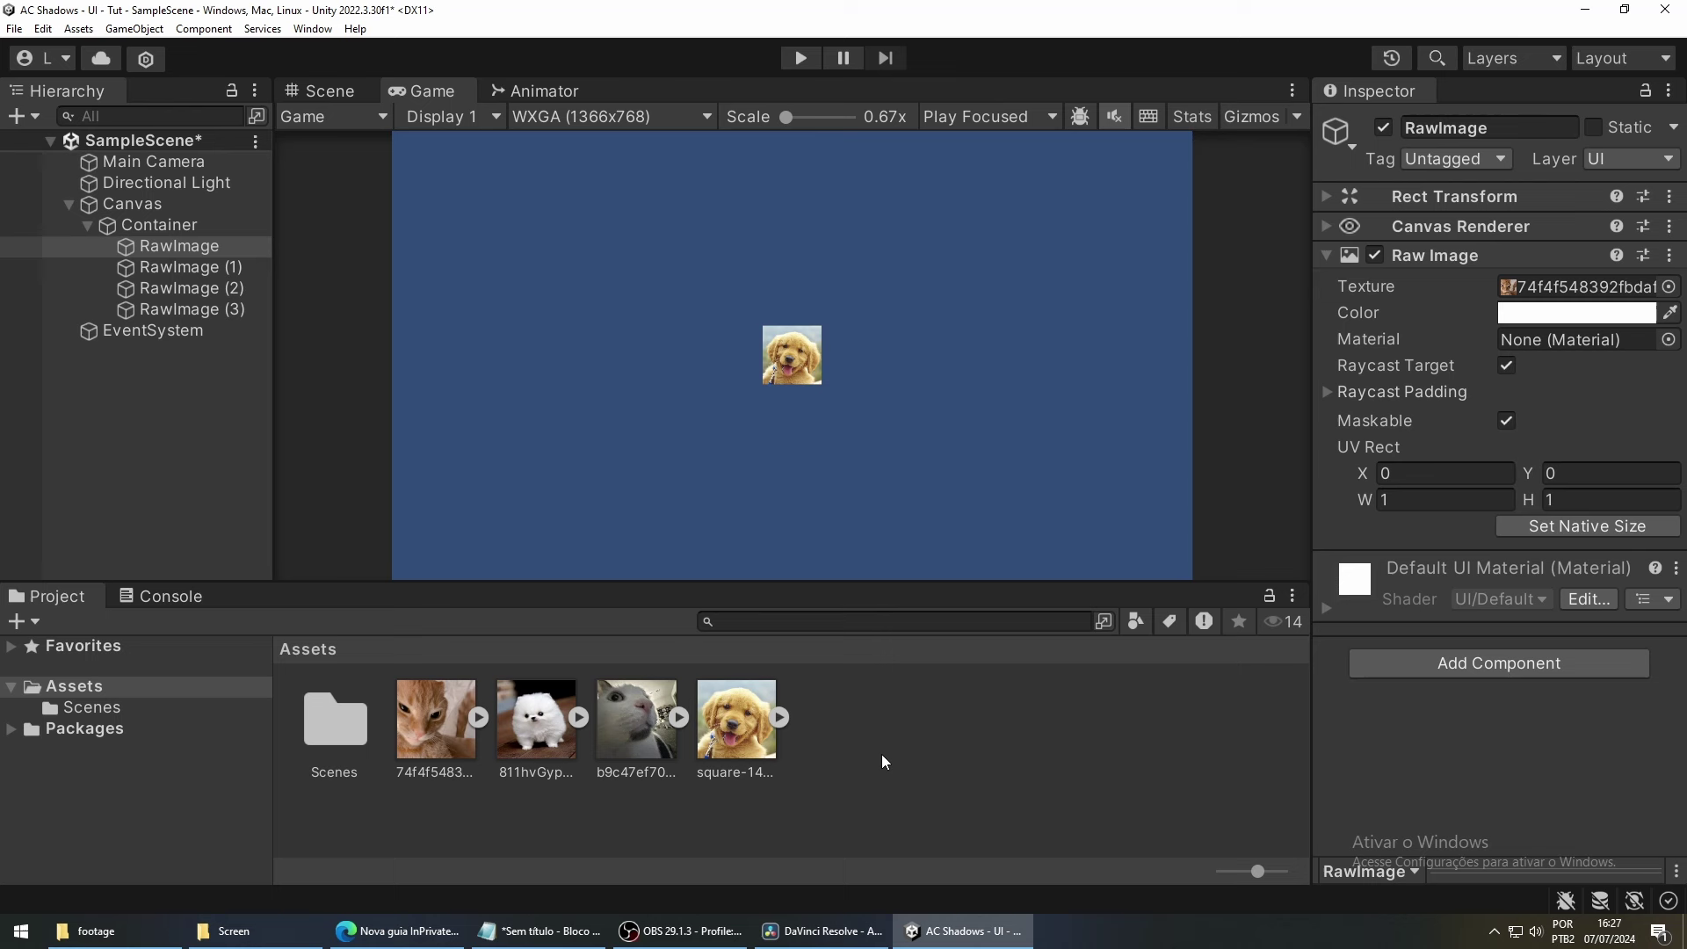
pyautogui.click(173, 230)
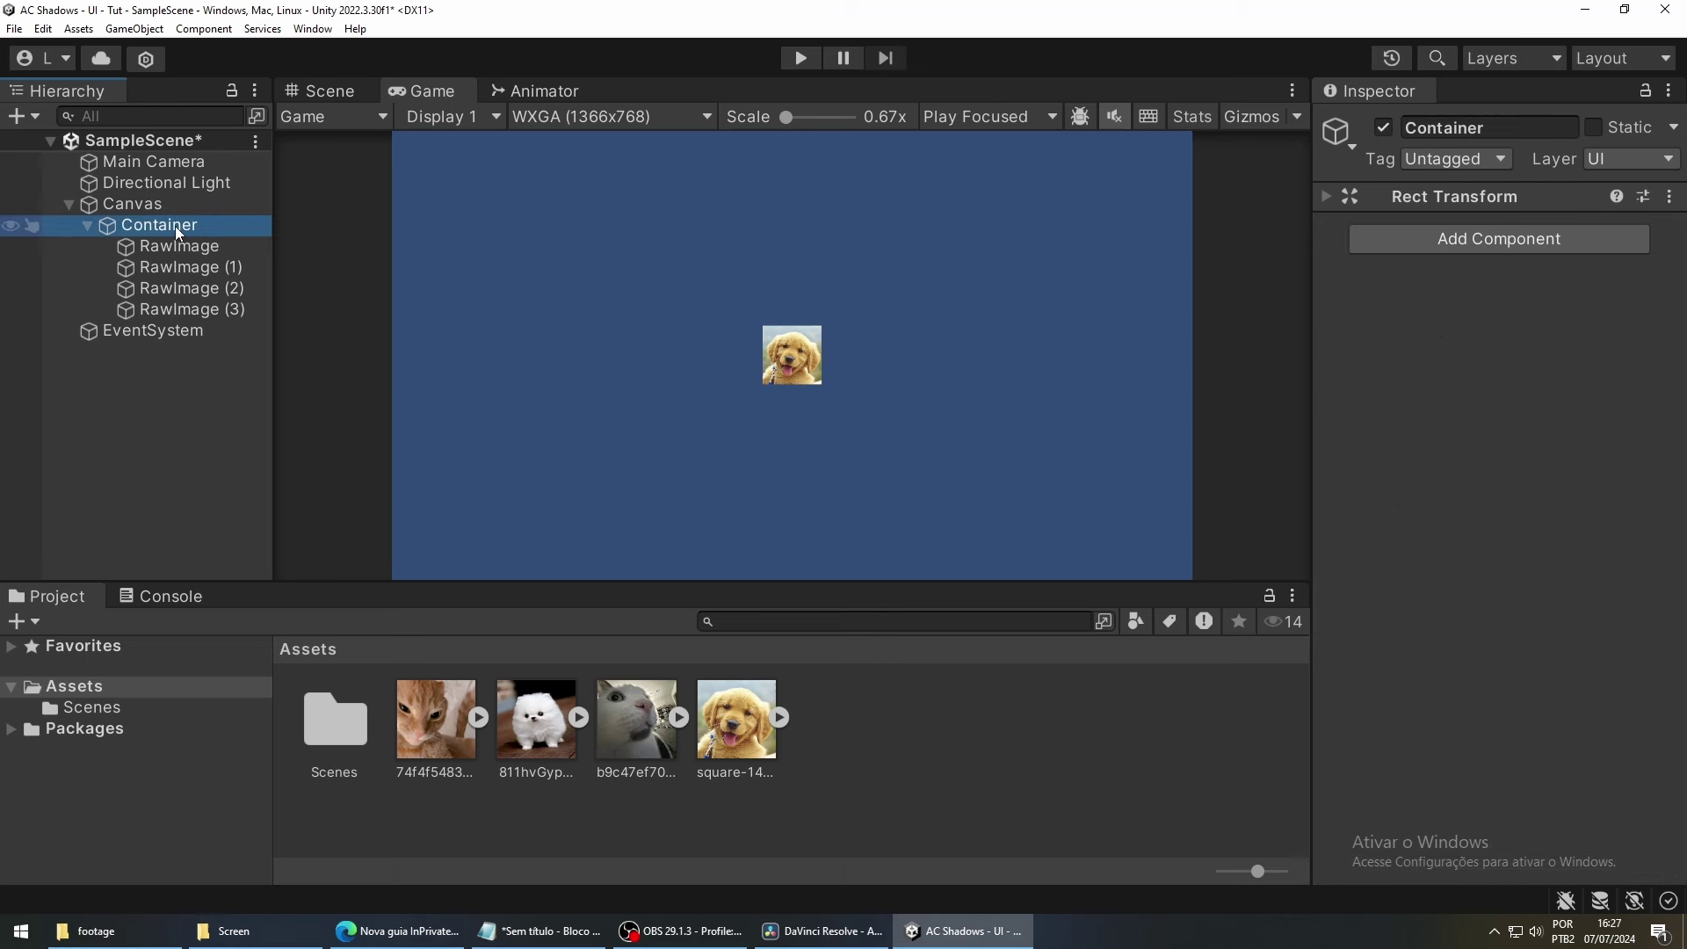
# Add a Grid Layout Group to Container with a Fixed Column Count constraint of 2.
pyautogui.click(1507, 241)
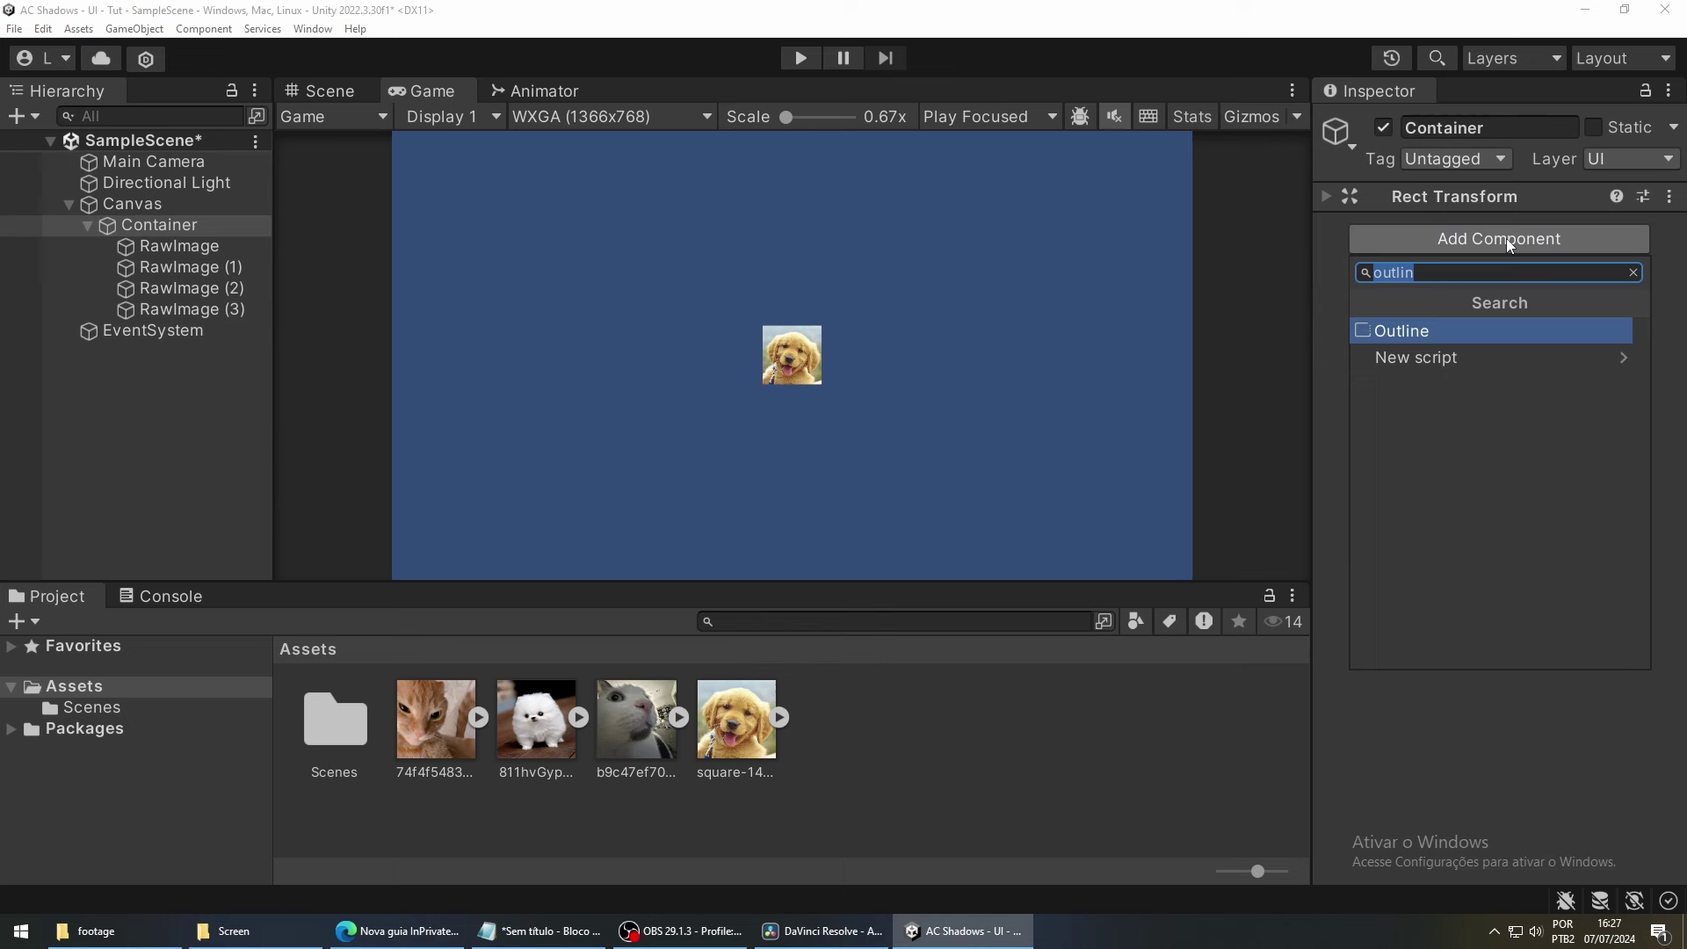
pyautogui.write('Grid ')
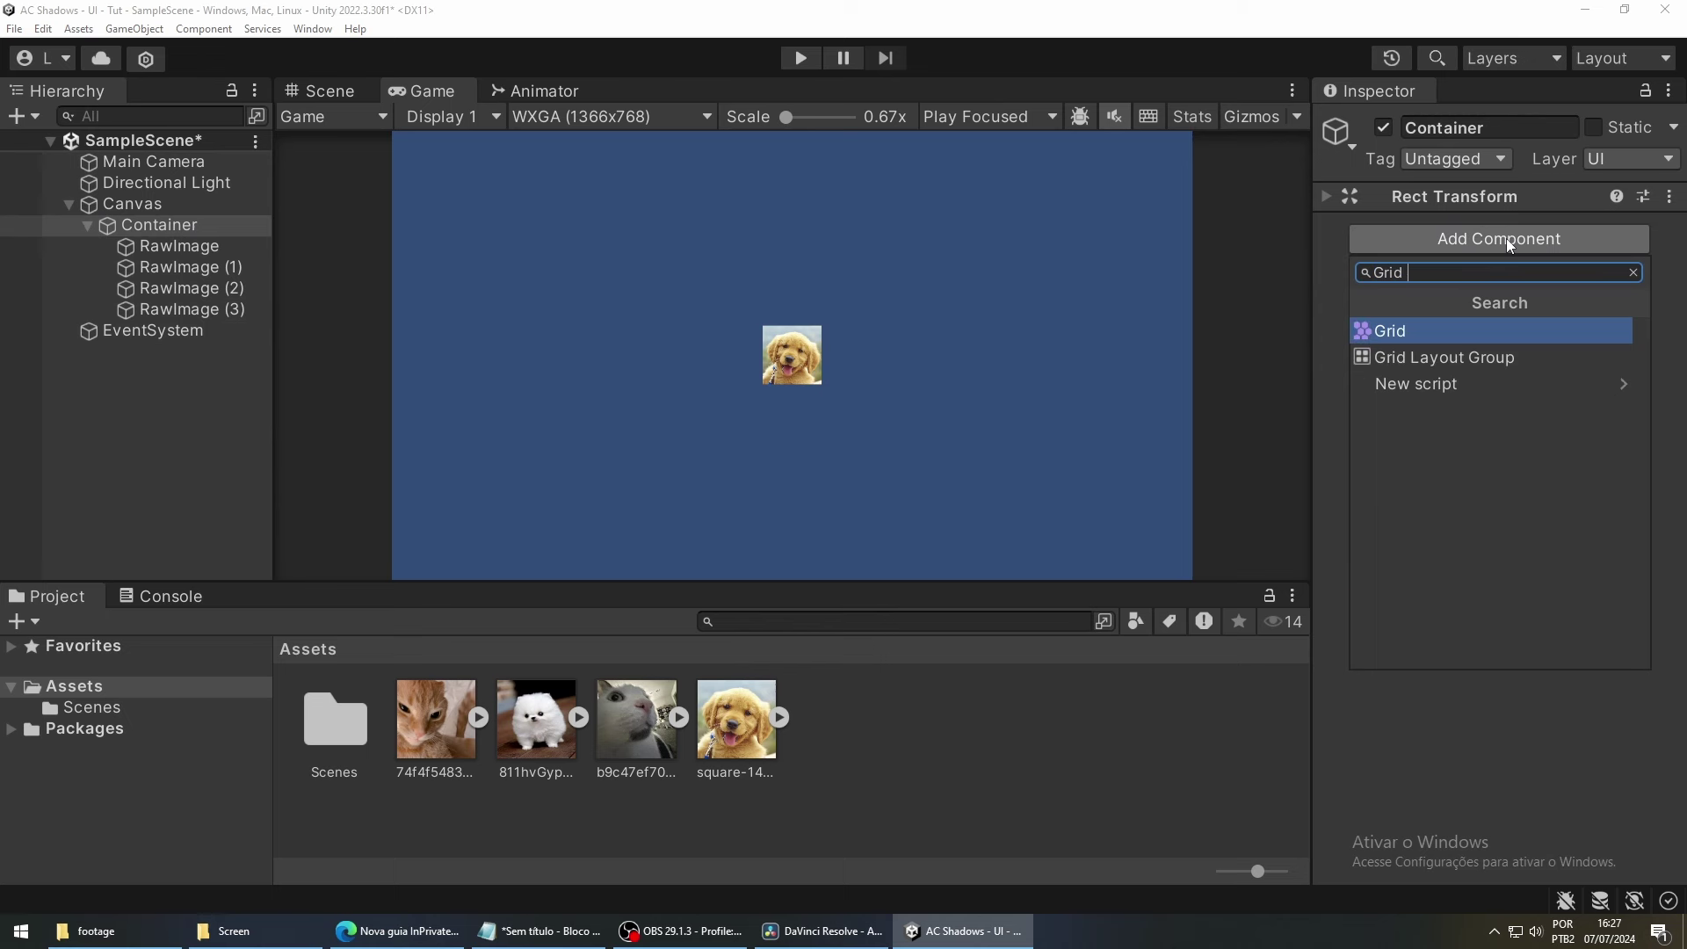
pyautogui.write('Layout')
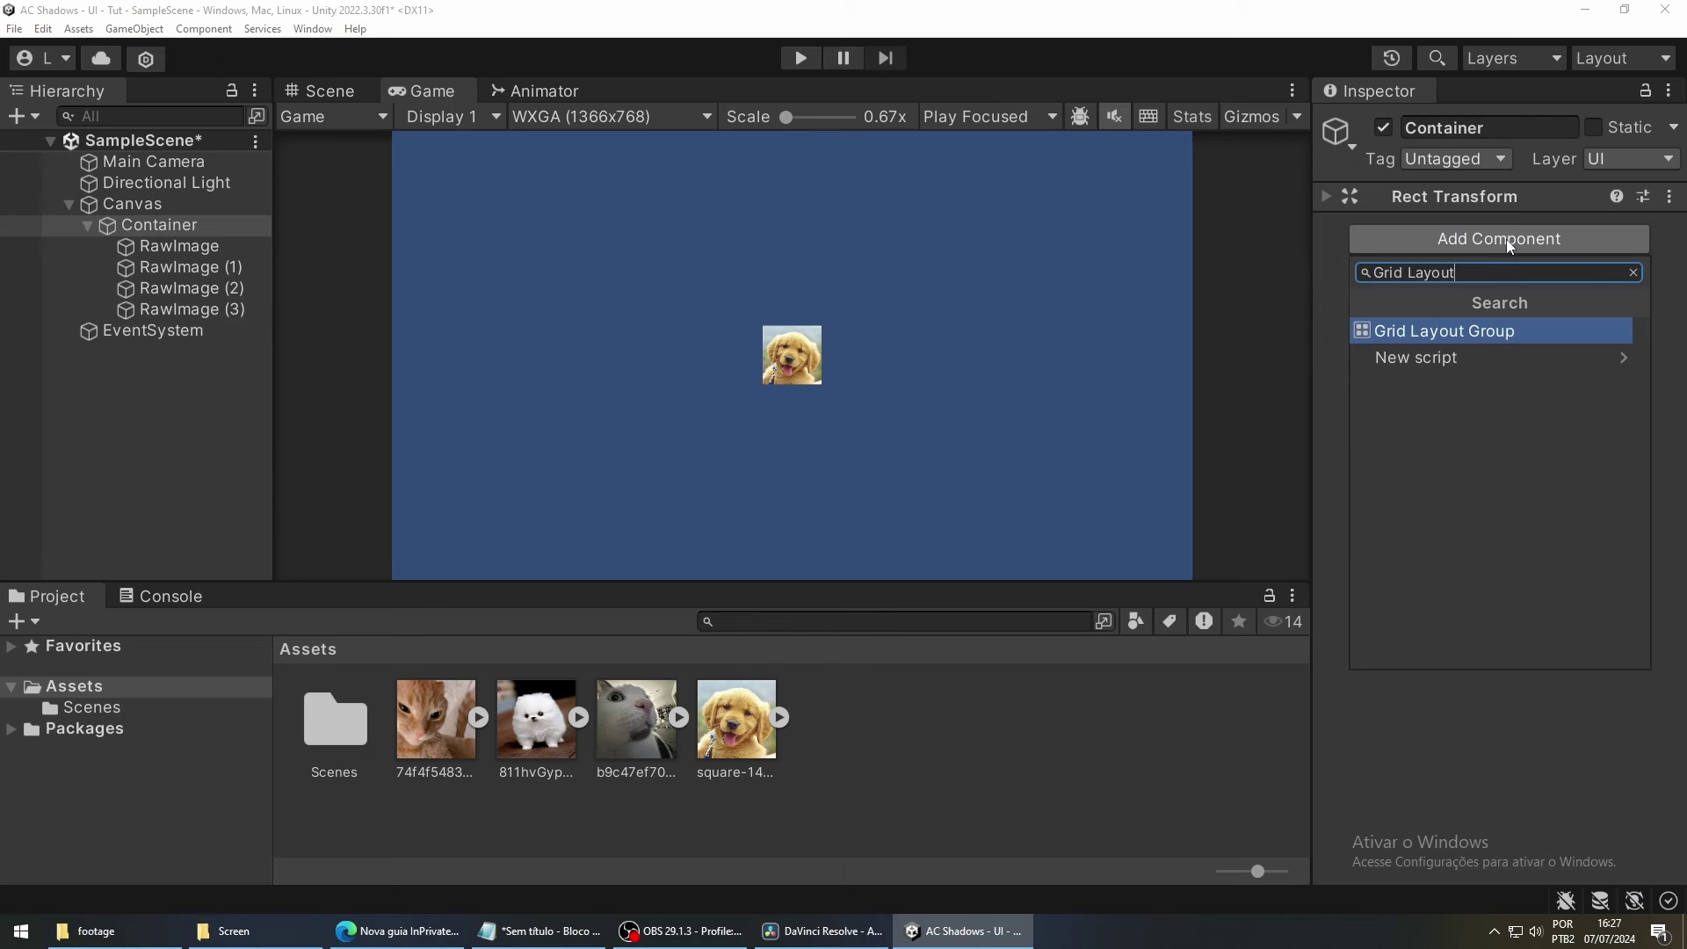
pyautogui.click(1497, 342)
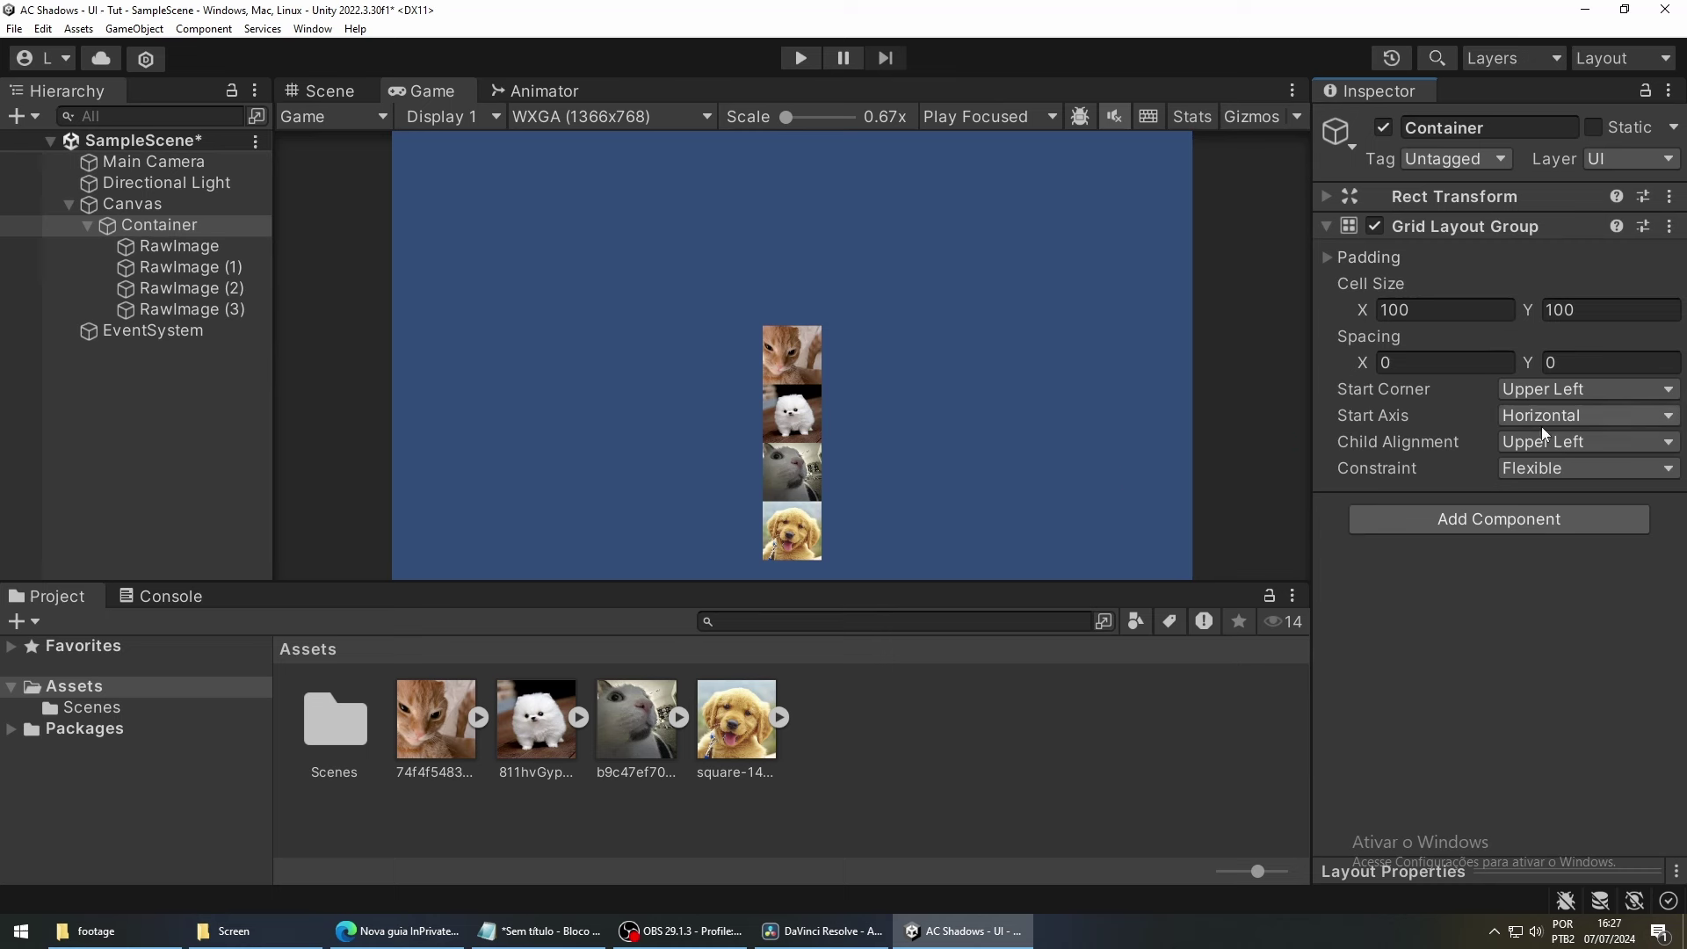
pyautogui.click(1579, 473)
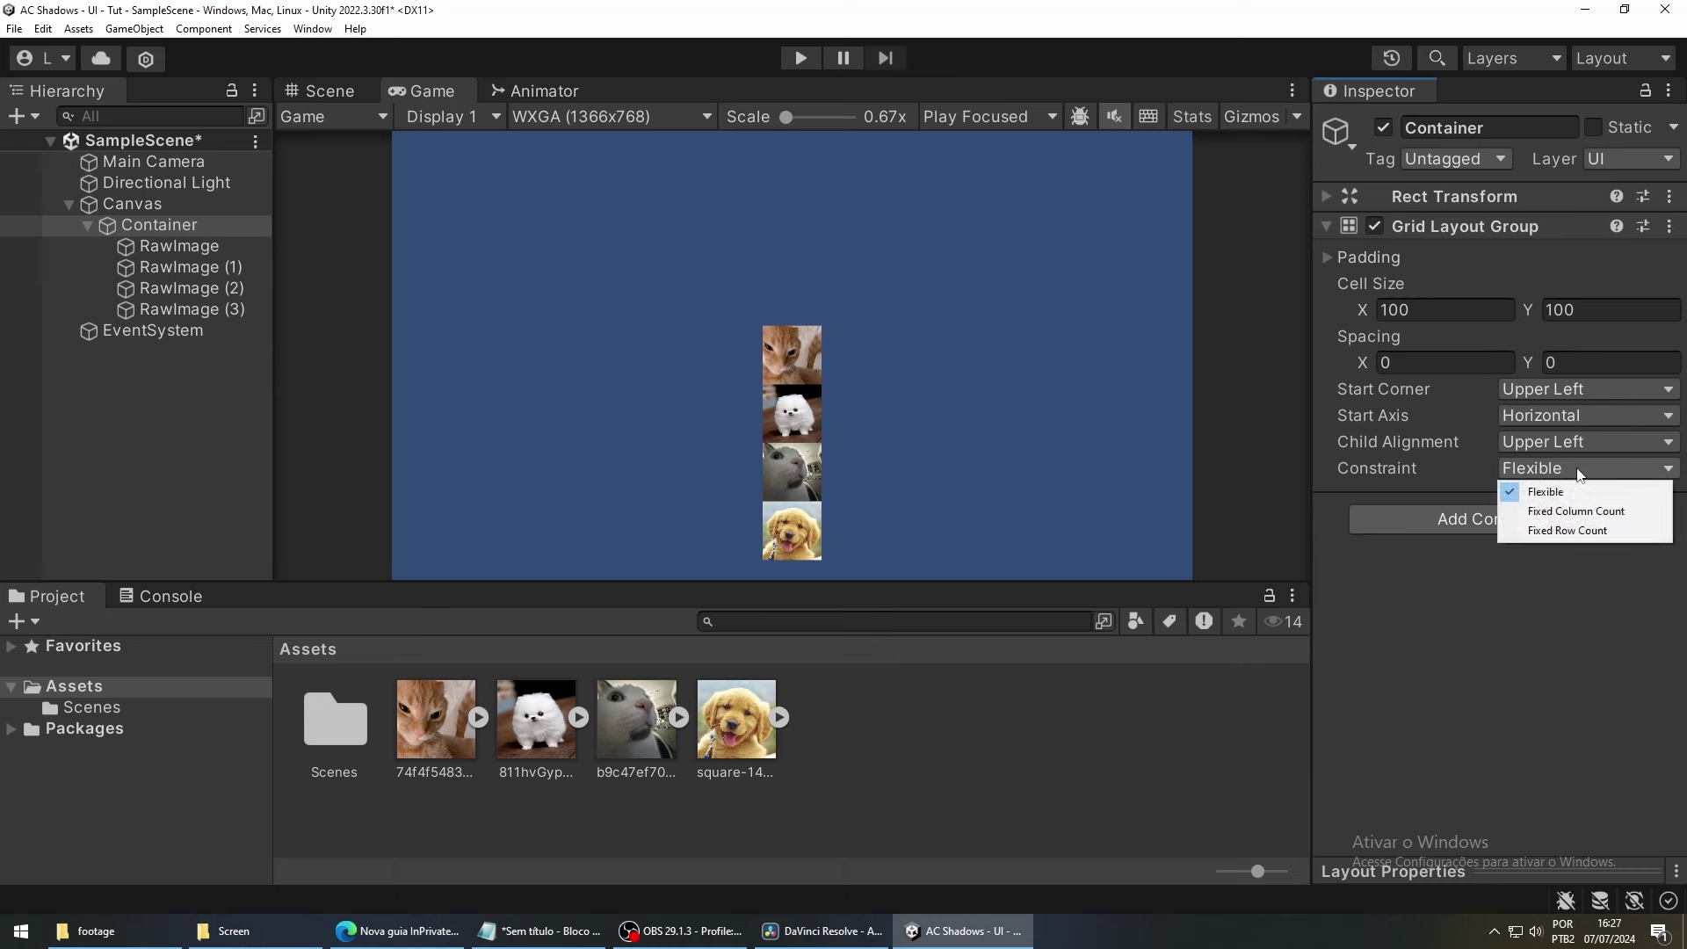
pyautogui.click(1585, 513)
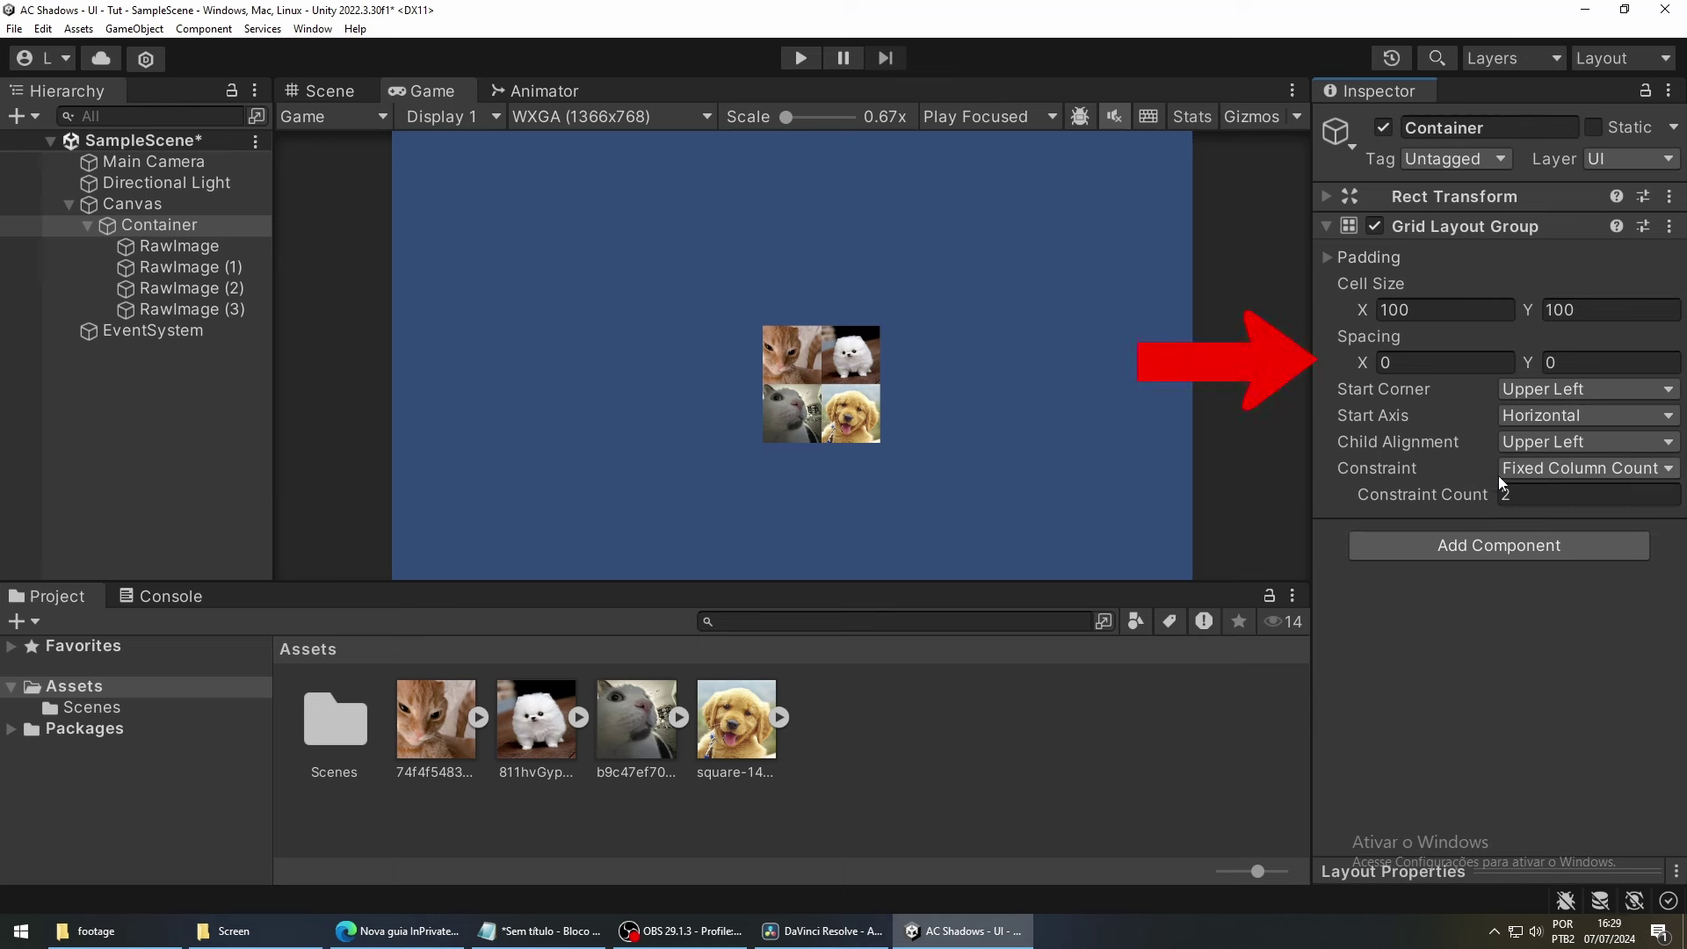
# Set the grid spacing to 15 in both X and Y, then save the scene.
pyautogui.click(1425, 361)
pyautogui.write('15')
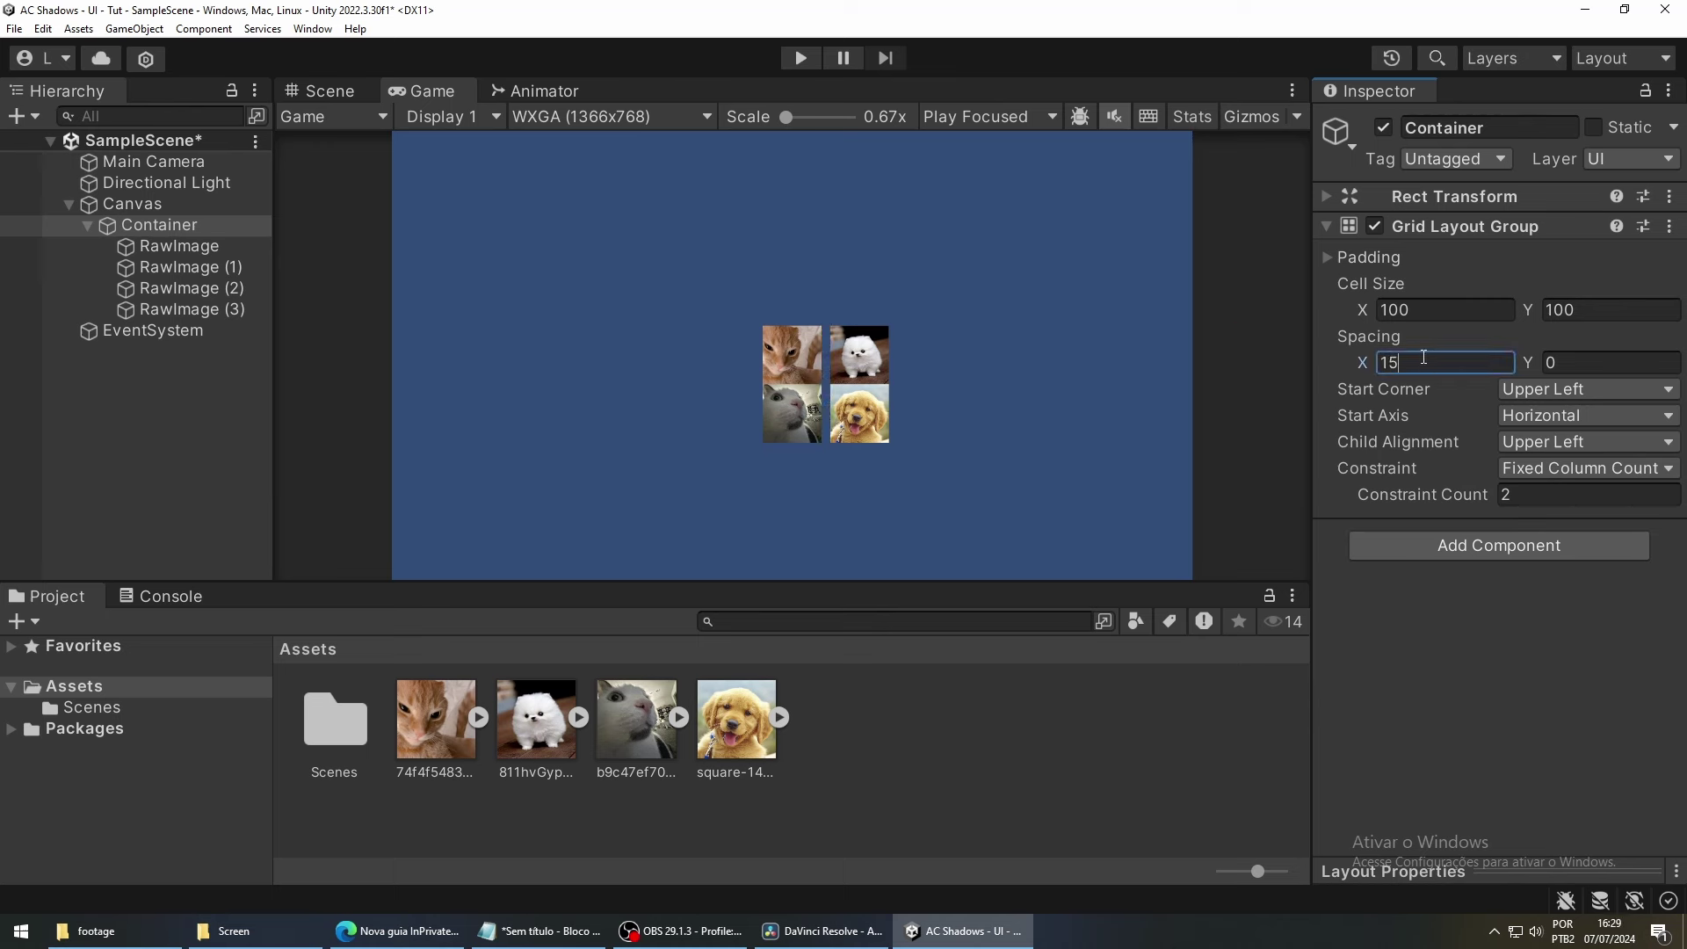
pyautogui.click(1579, 371)
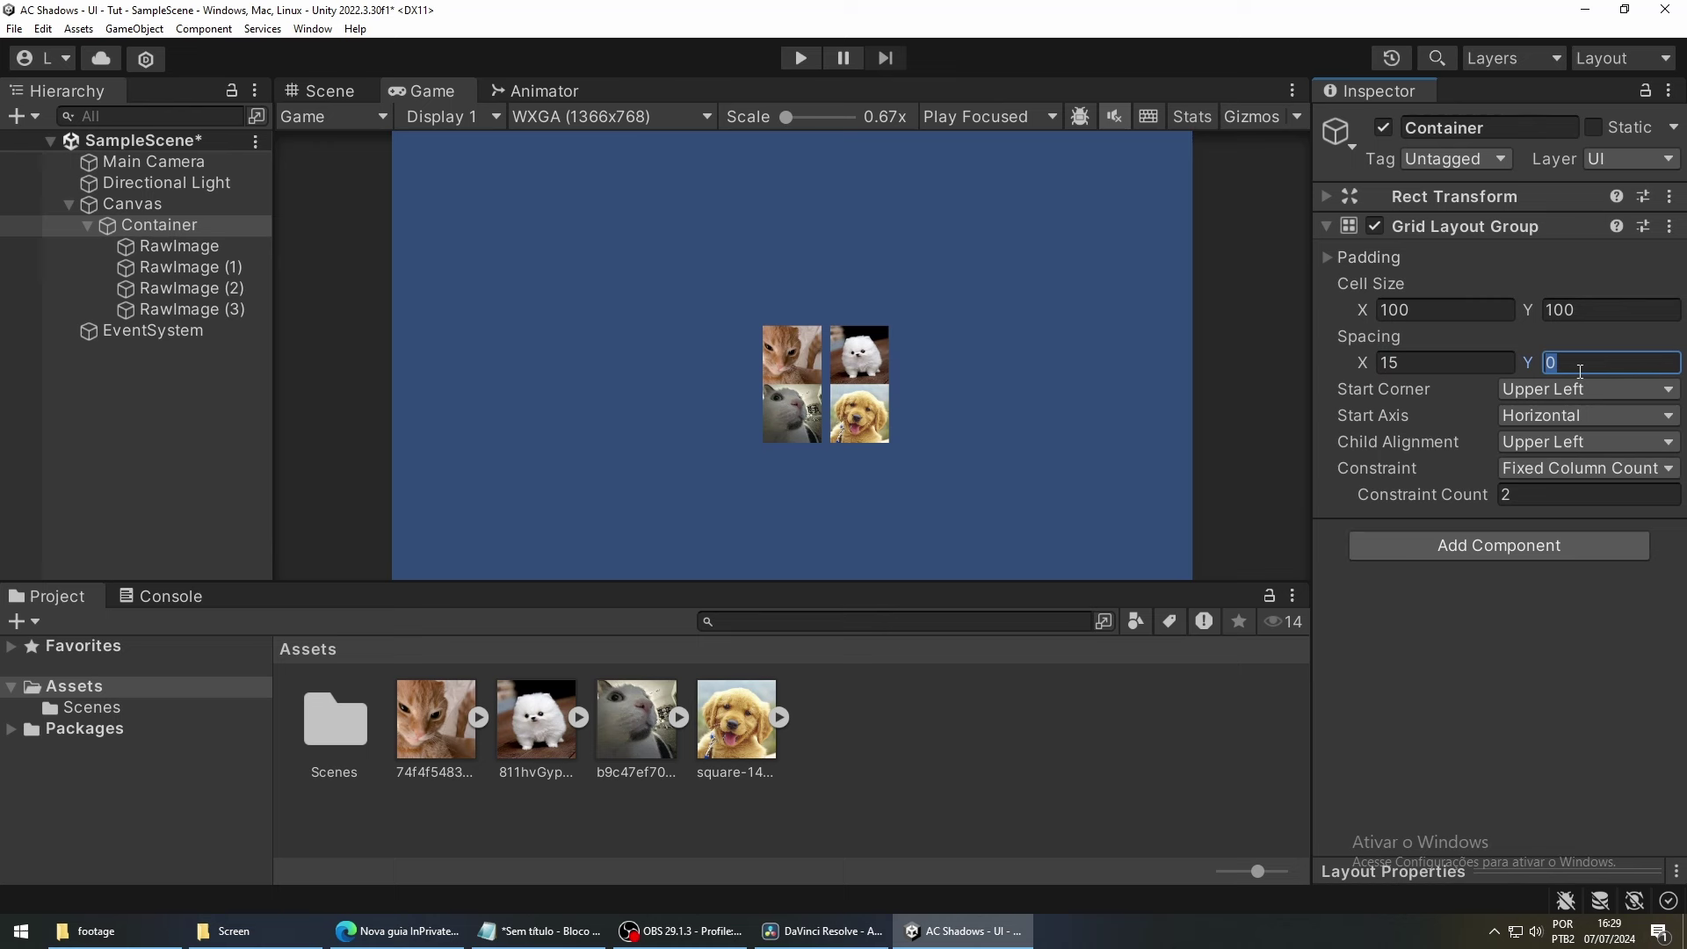
pyautogui.write('15')
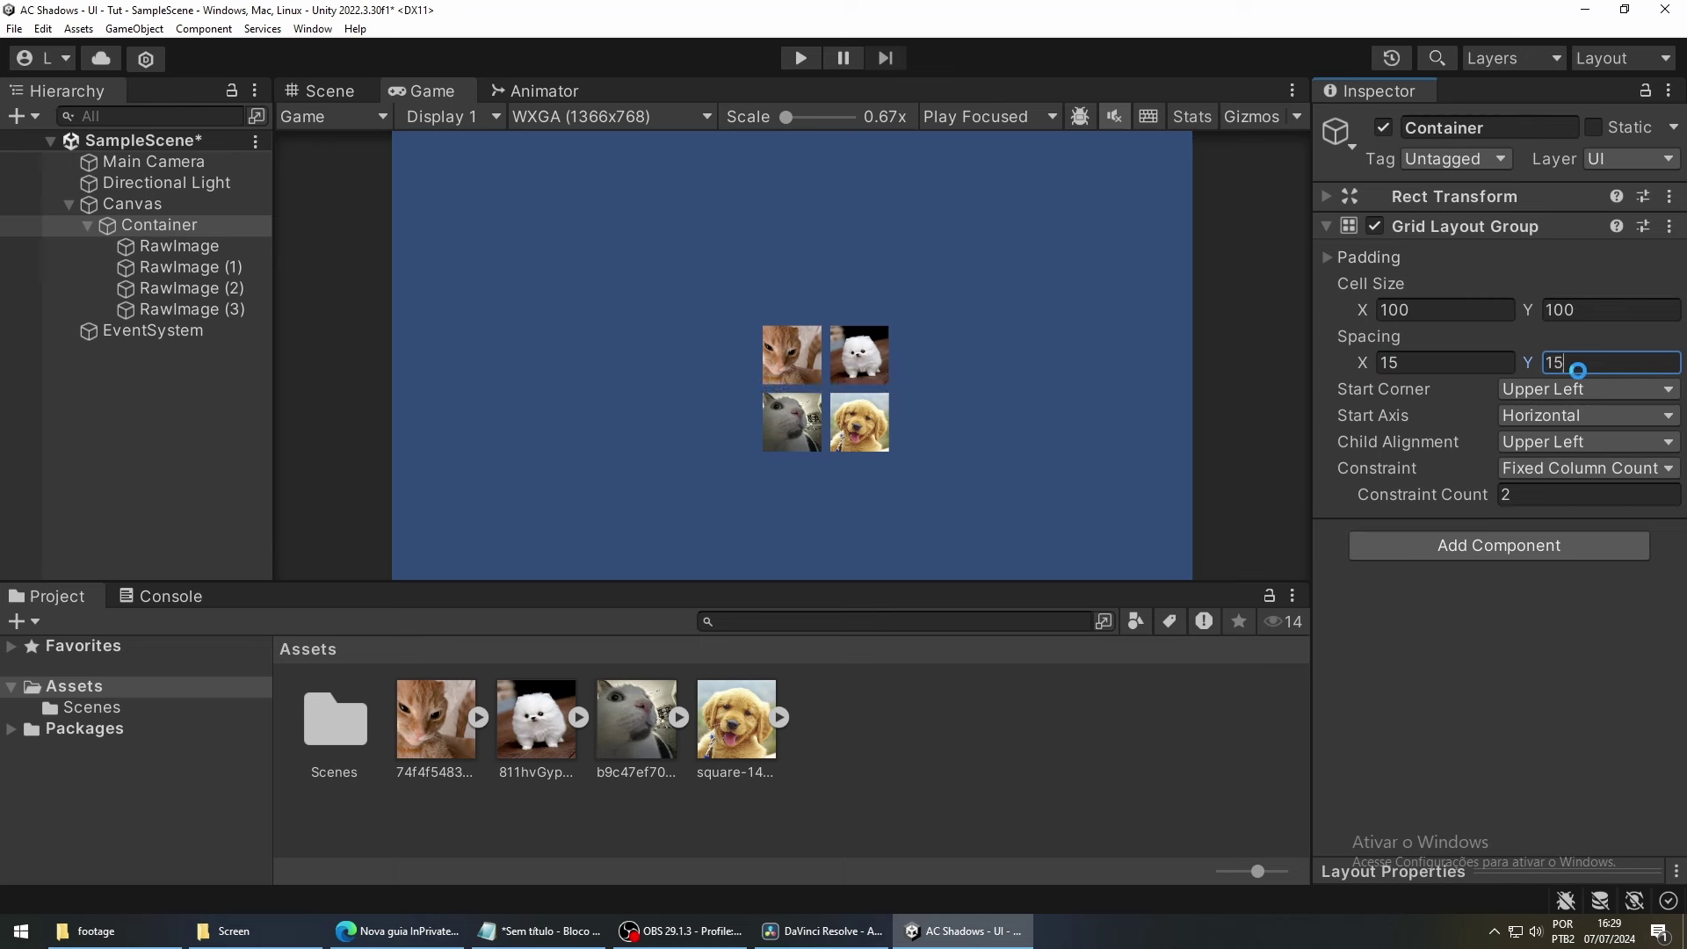
pyautogui.hotkey('ctrl', 's')
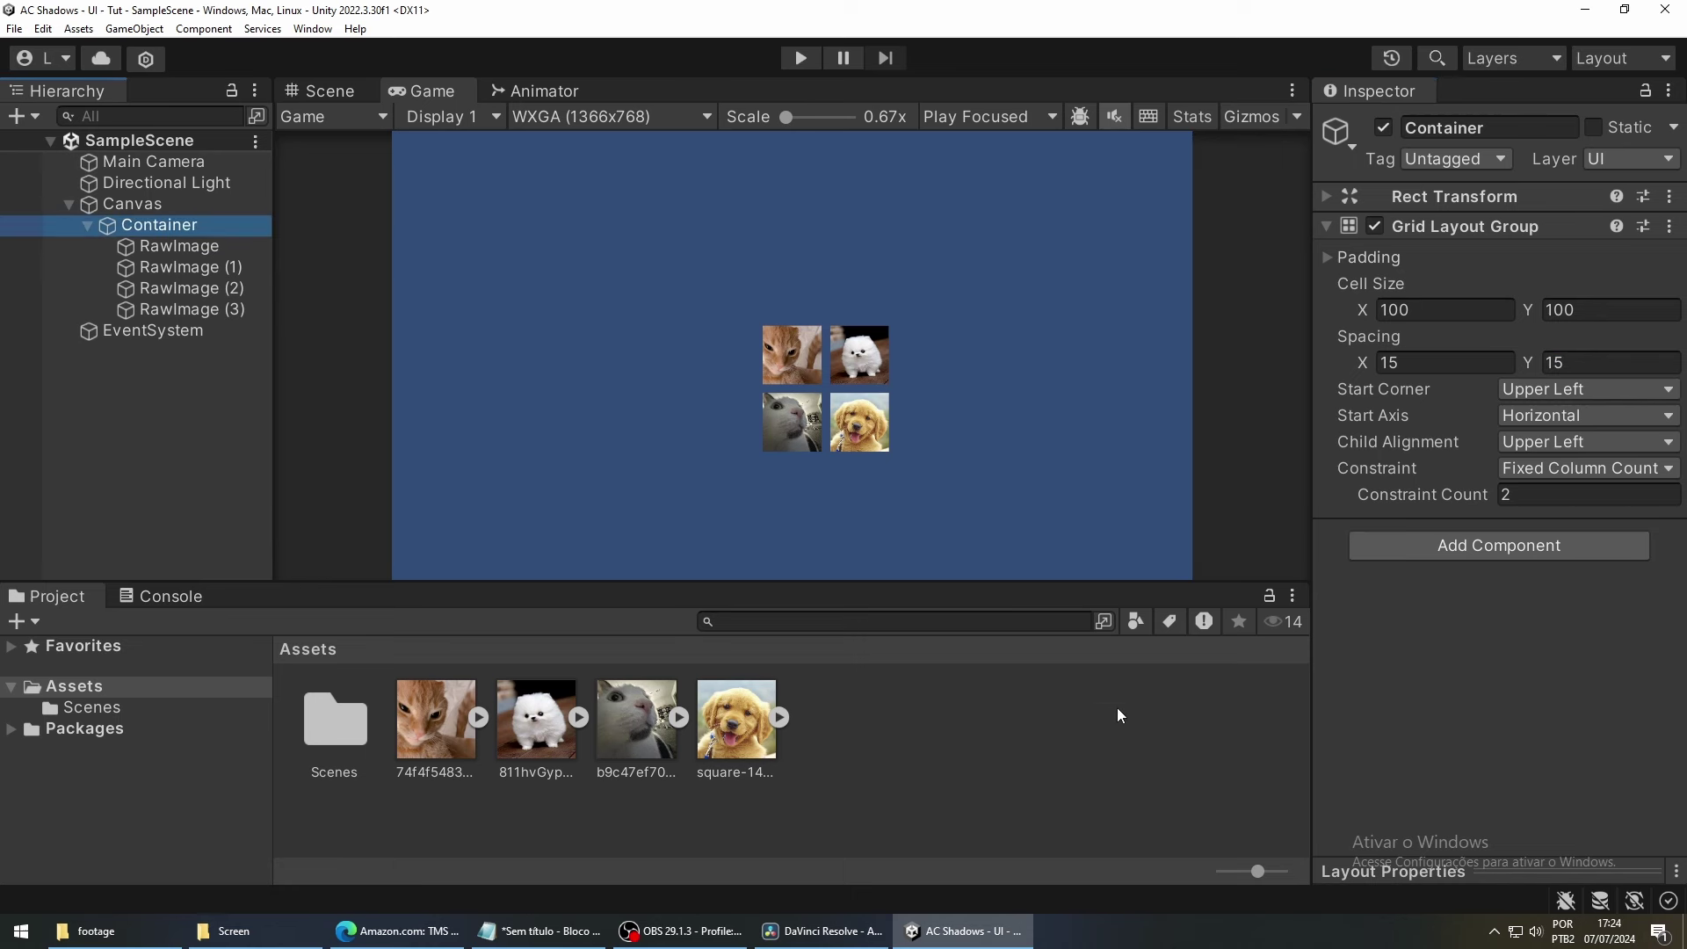
# Set Container's Rect Transform Rotation Z to 45.
pyautogui.click(1327, 198)
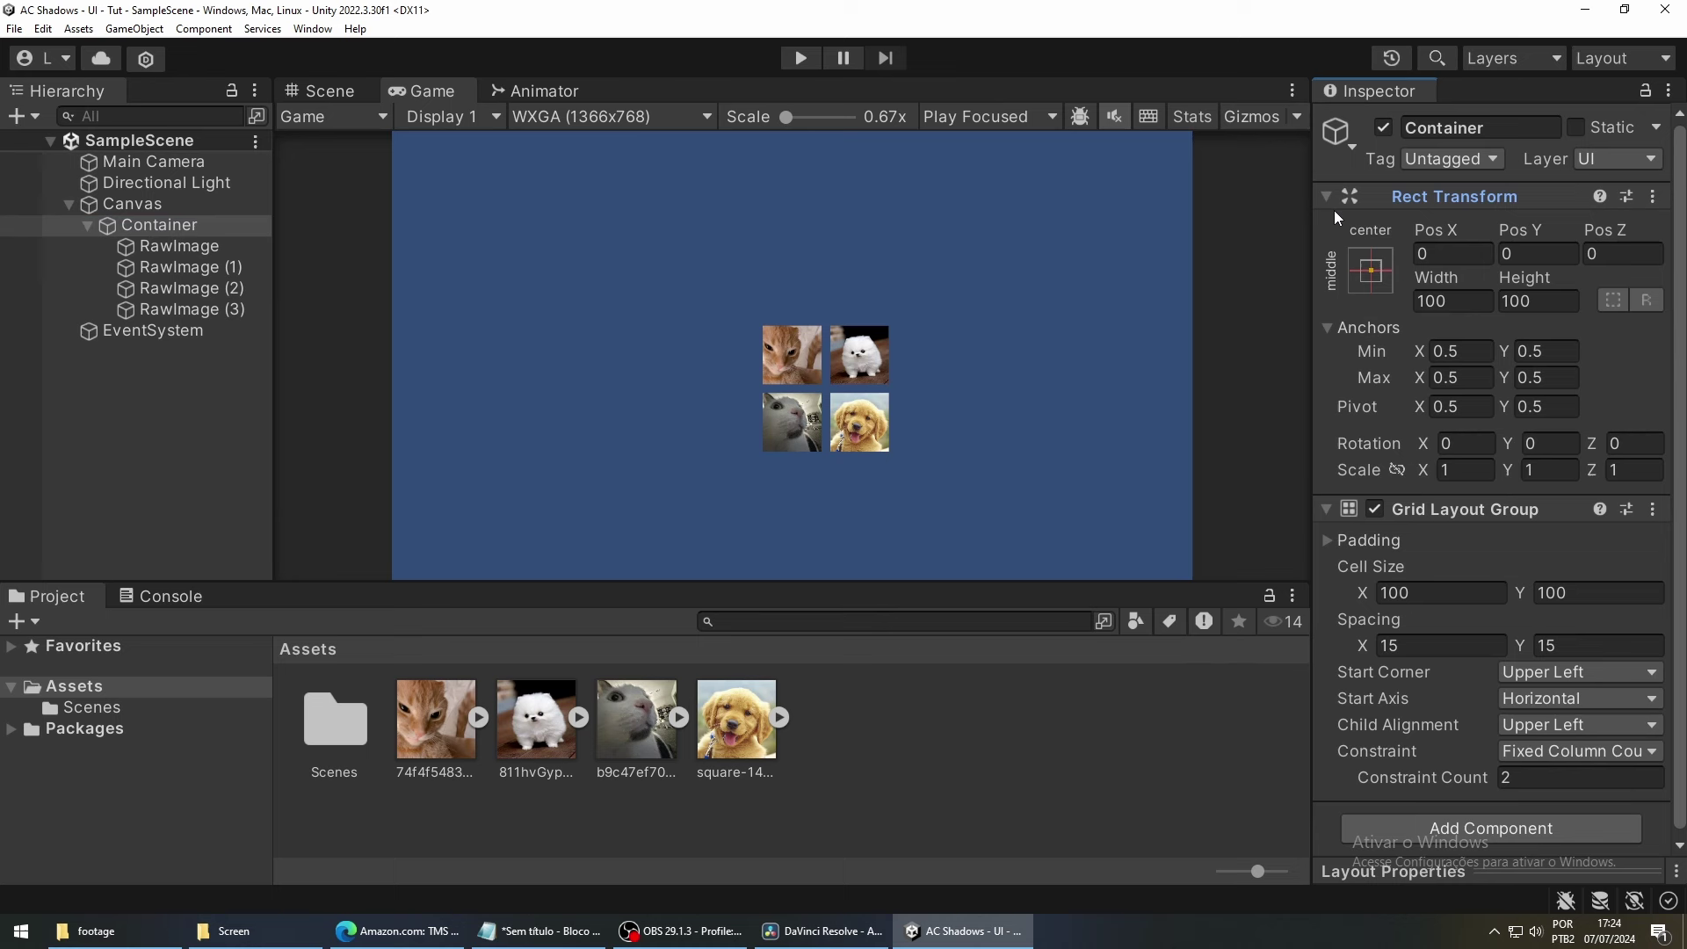
pyautogui.click(1636, 443)
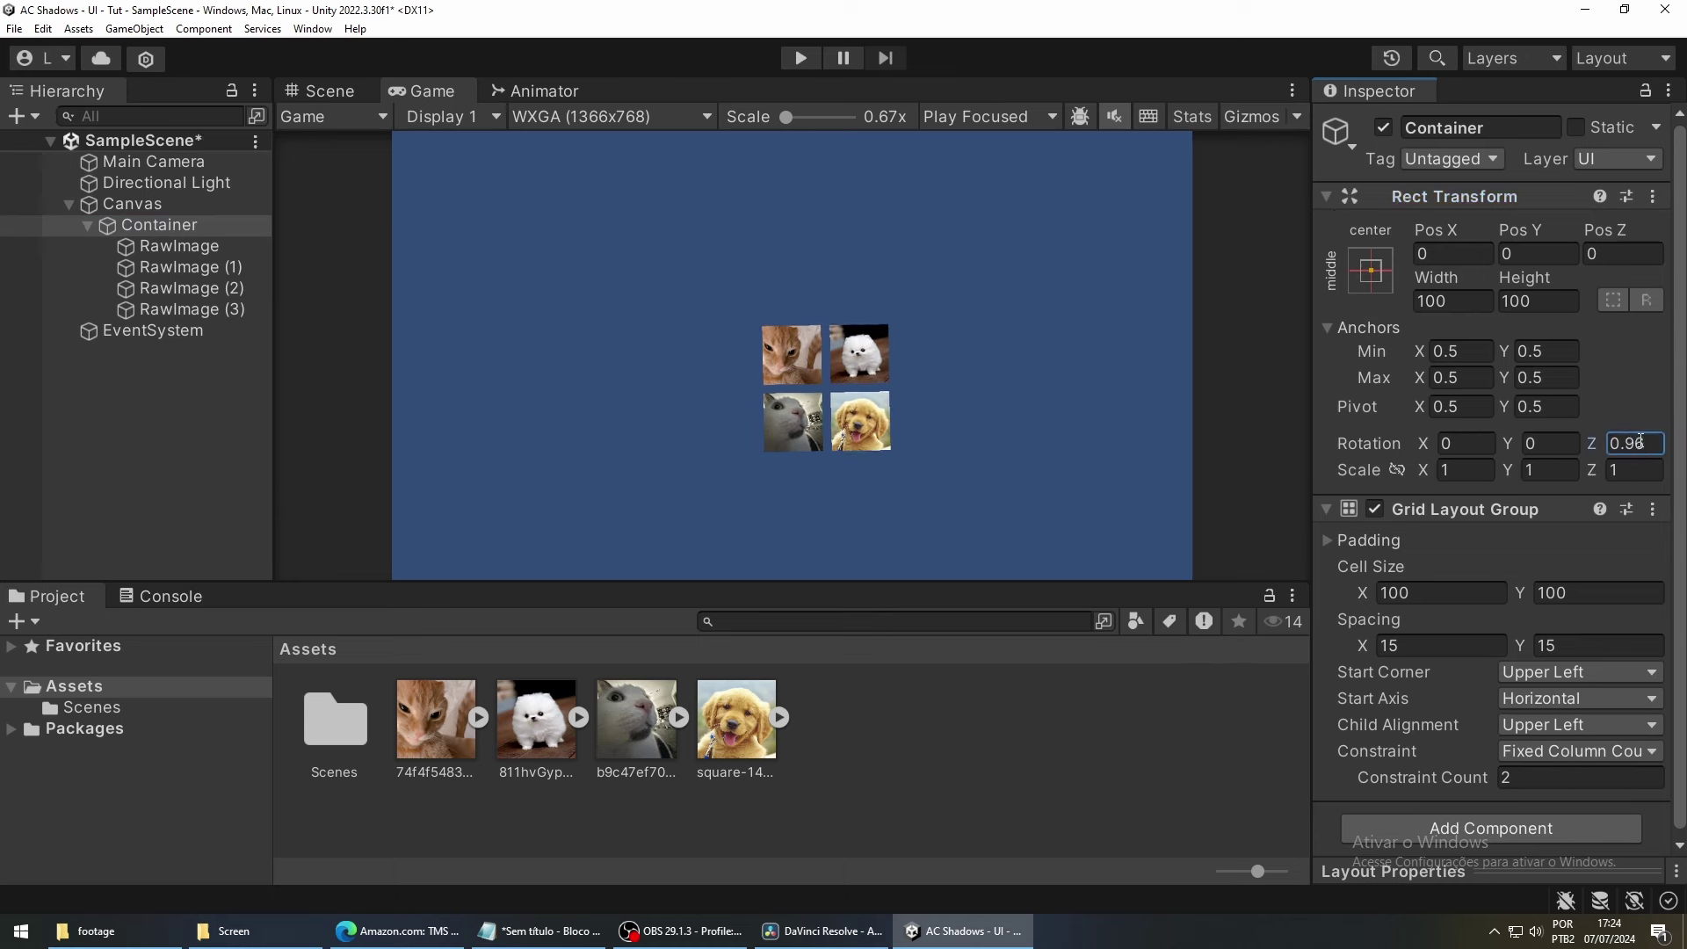
pyautogui.write('45')
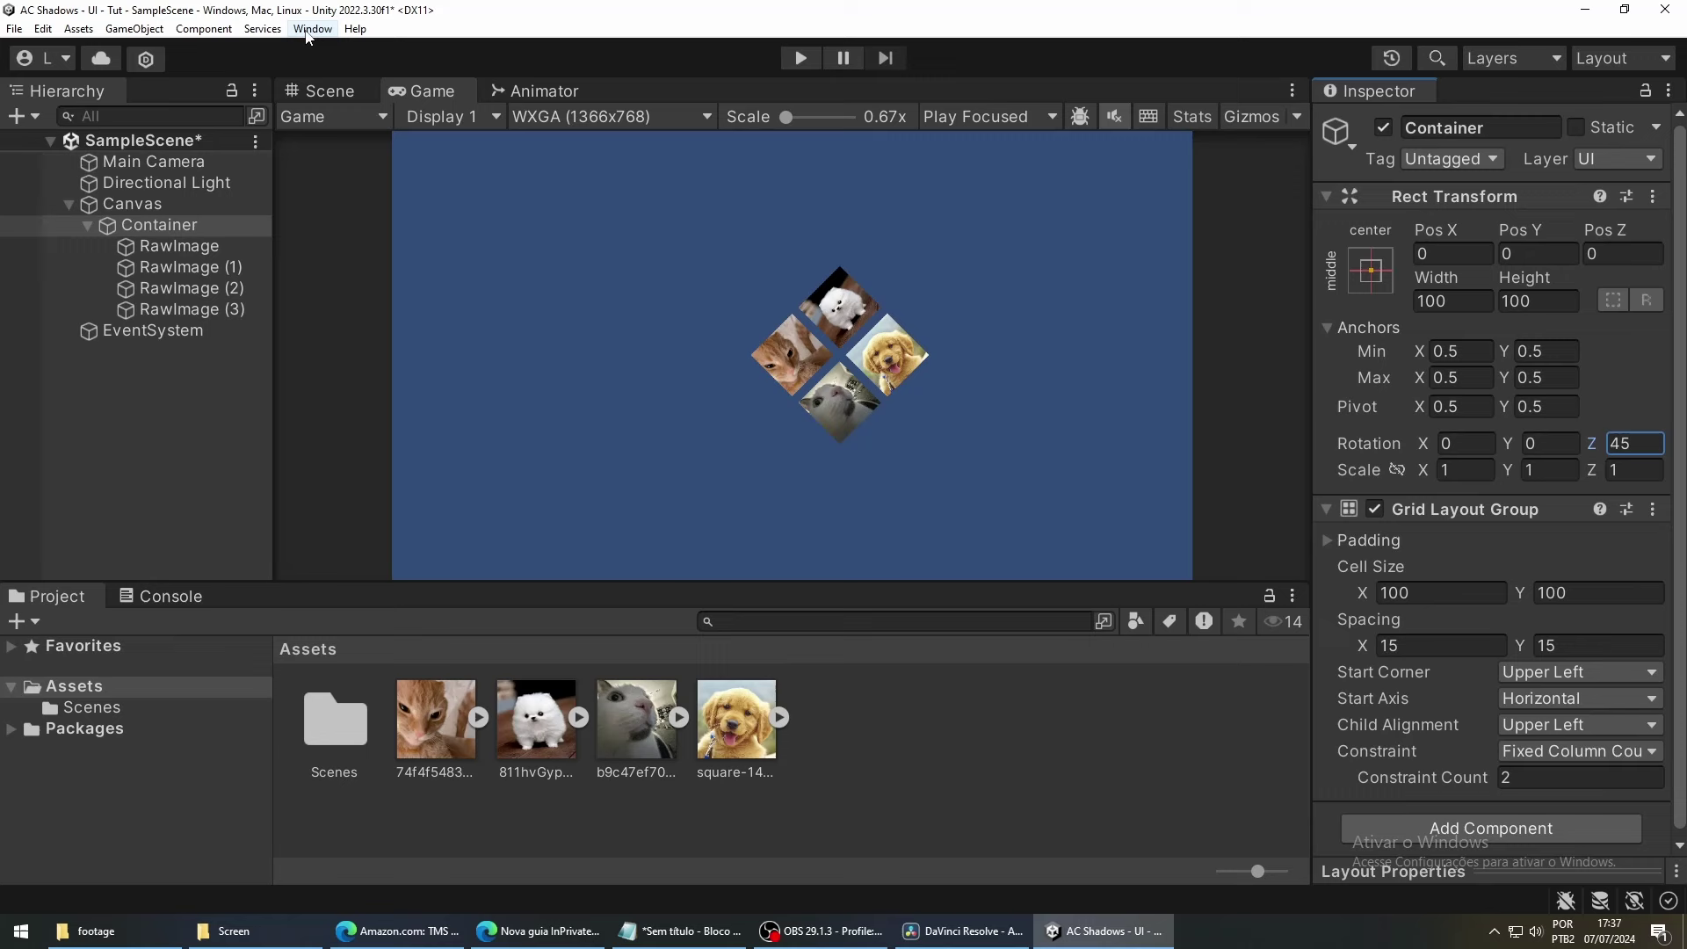
# In the Package Manager, find Universal RP in the Unity Registry and install it.
pyautogui.click(311, 29)
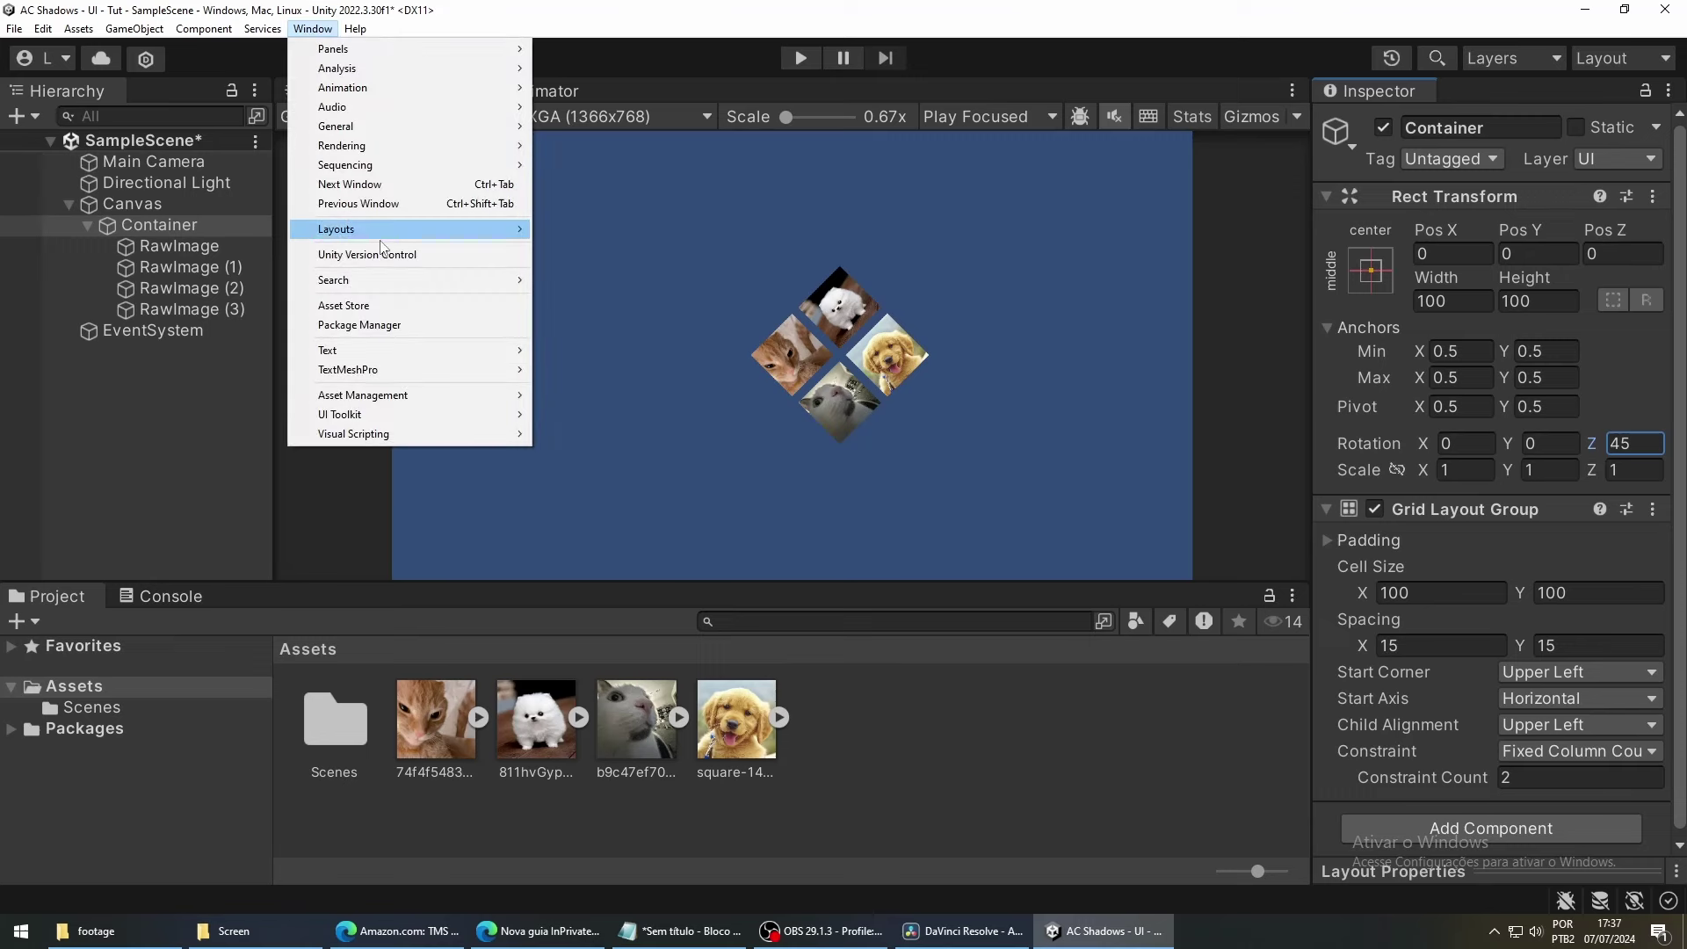
pyautogui.click(407, 326)
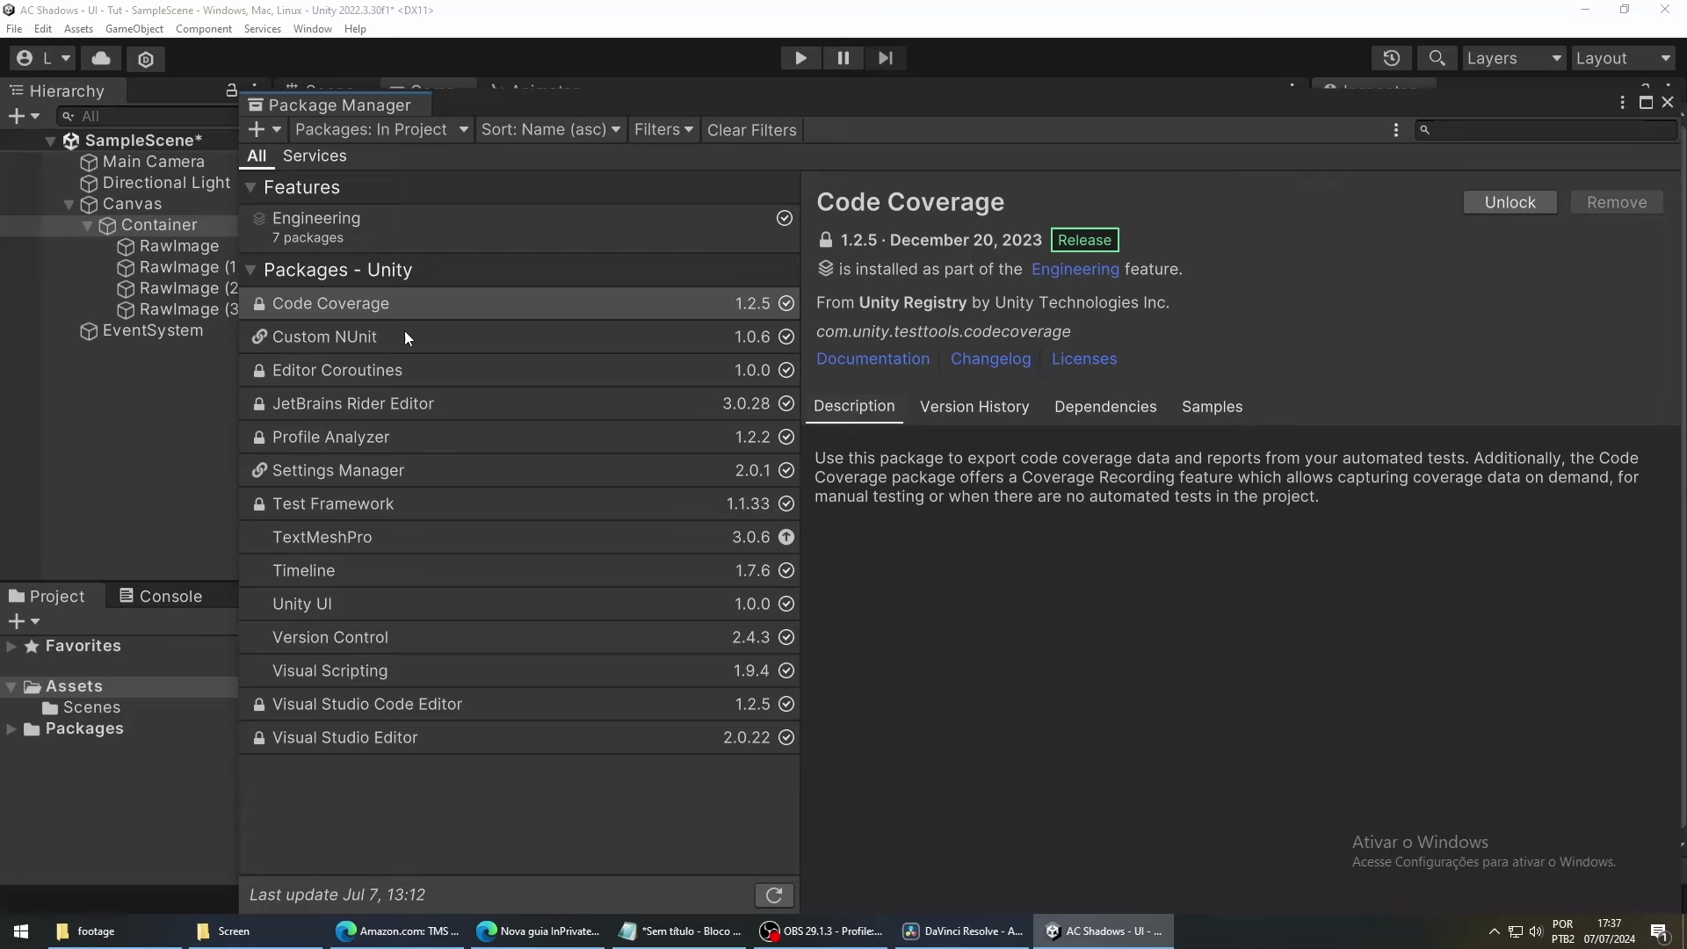
pyautogui.moveTo(645, 97); pyautogui.dragTo(572, 72)
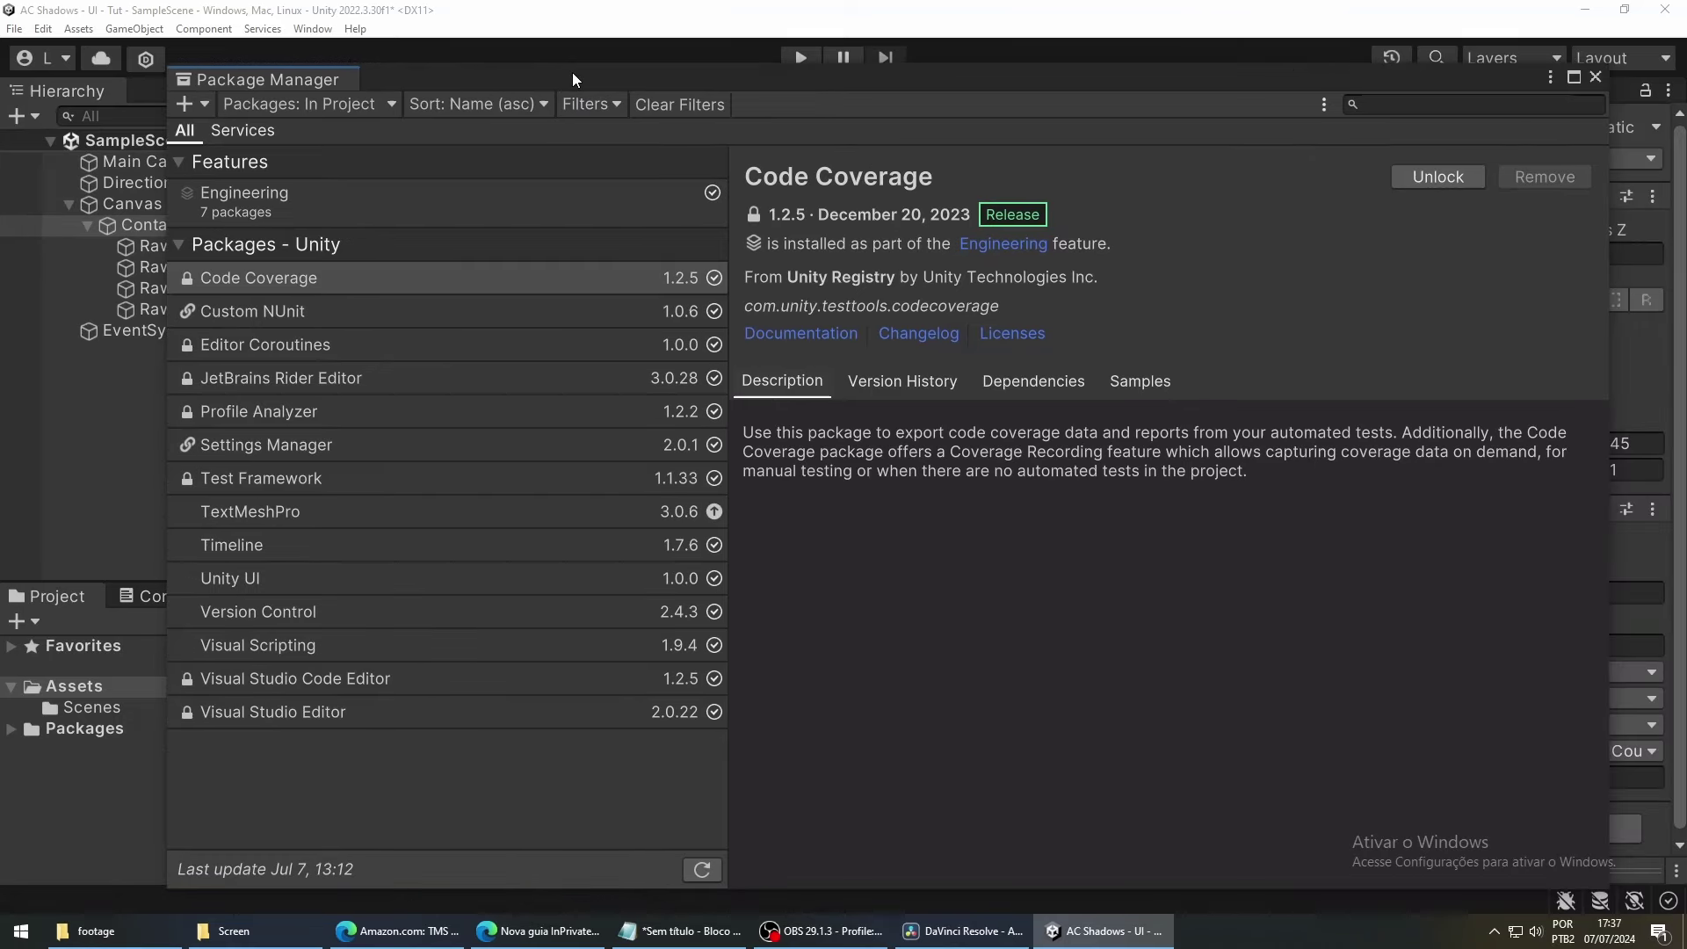
pyautogui.click(369, 103)
pyautogui.click(308, 131)
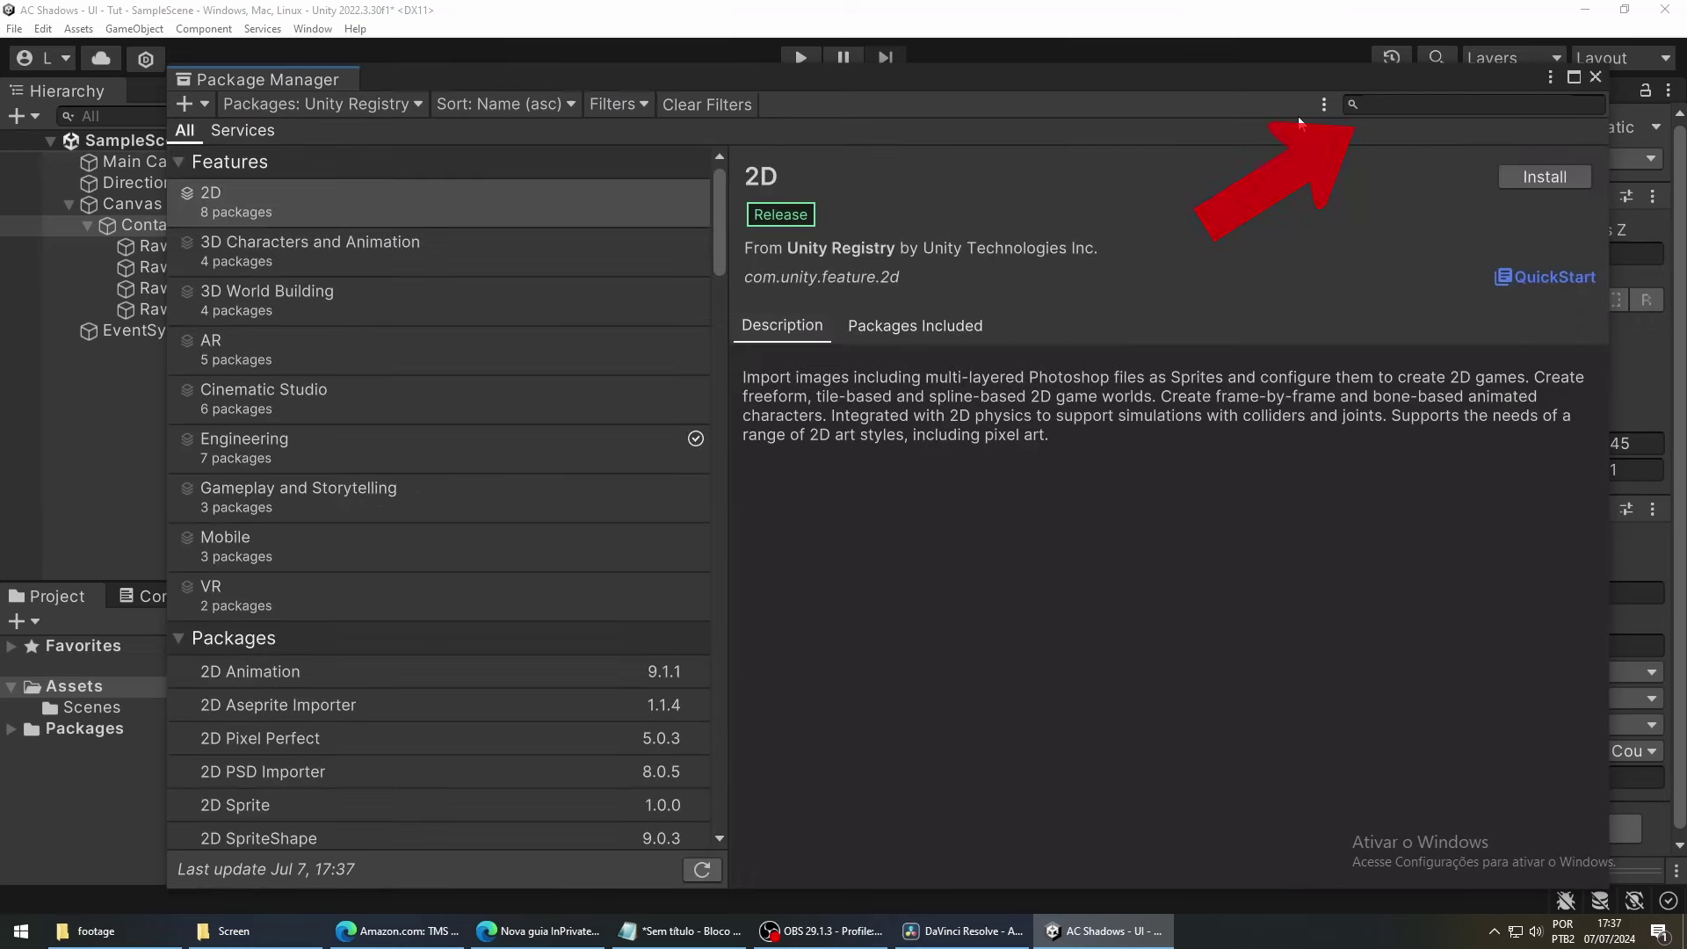
pyautogui.click(1380, 104)
pyautogui.write('Universal RP')
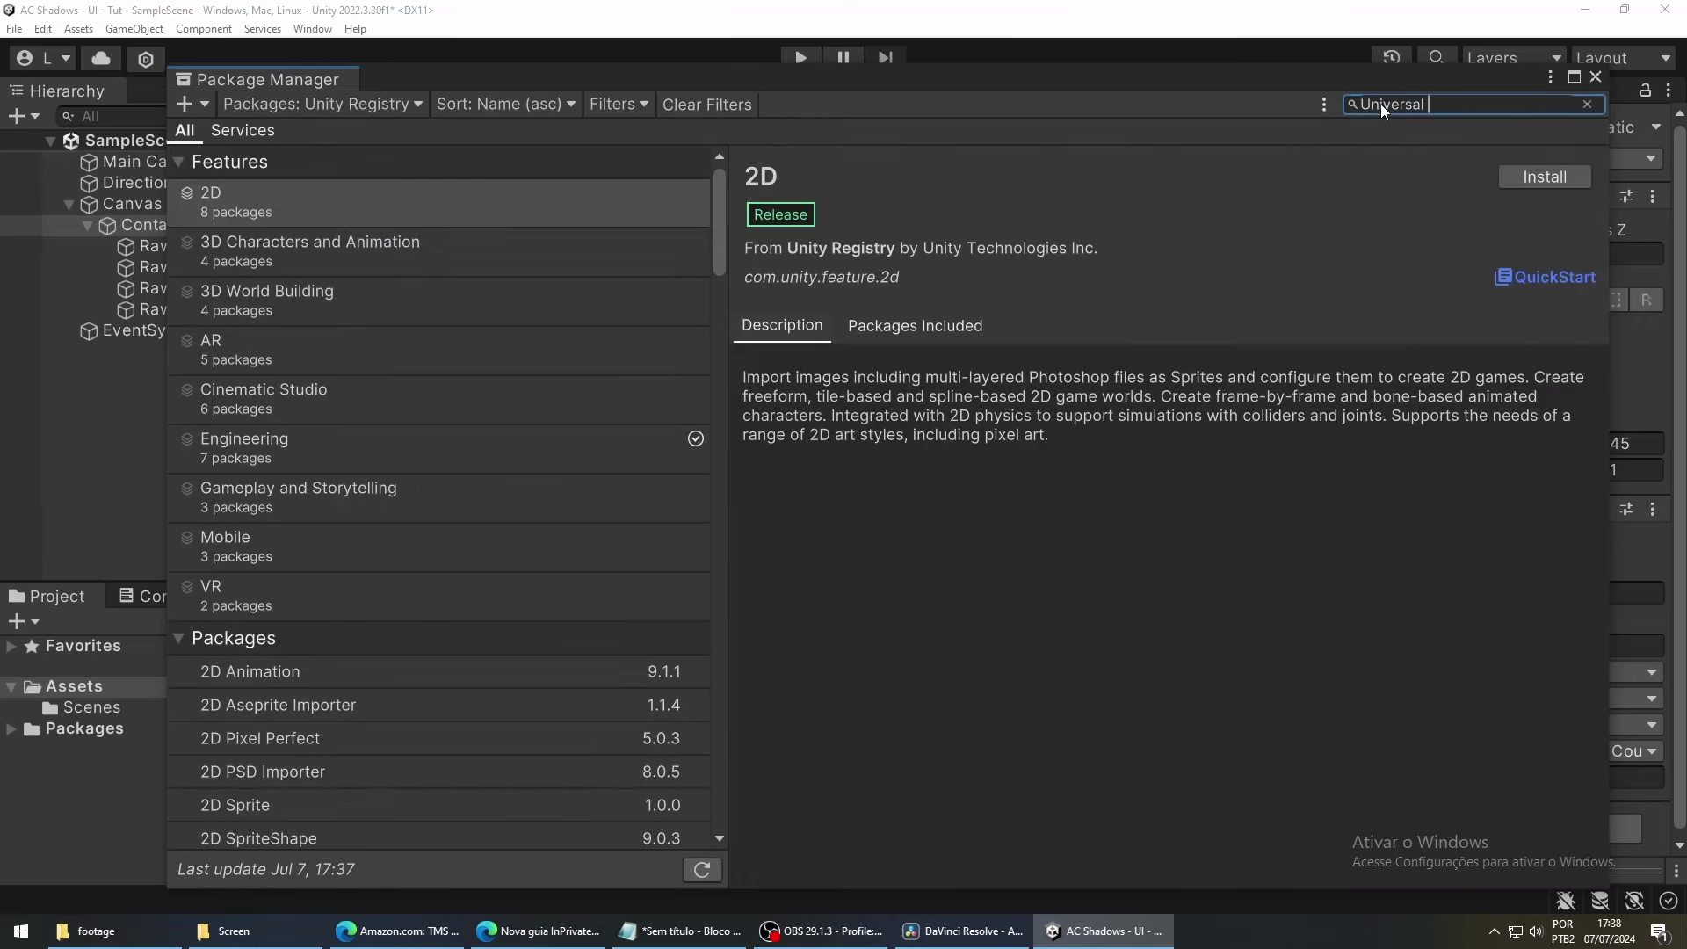
pyautogui.click(551, 197)
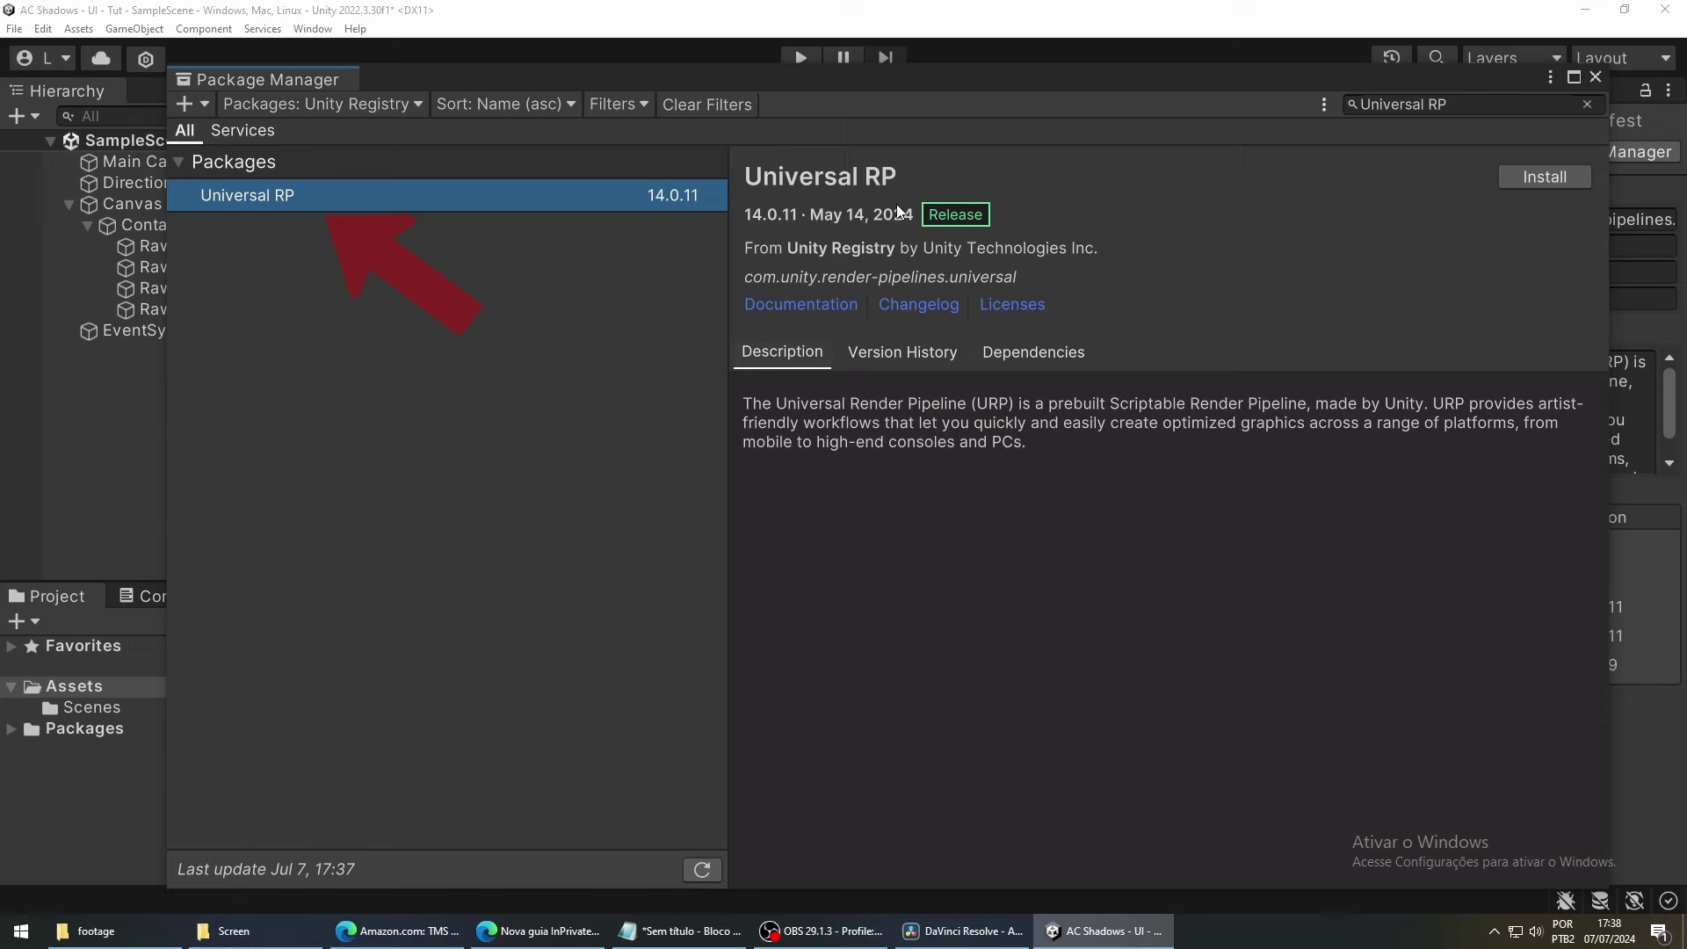
pyautogui.click(1542, 176)
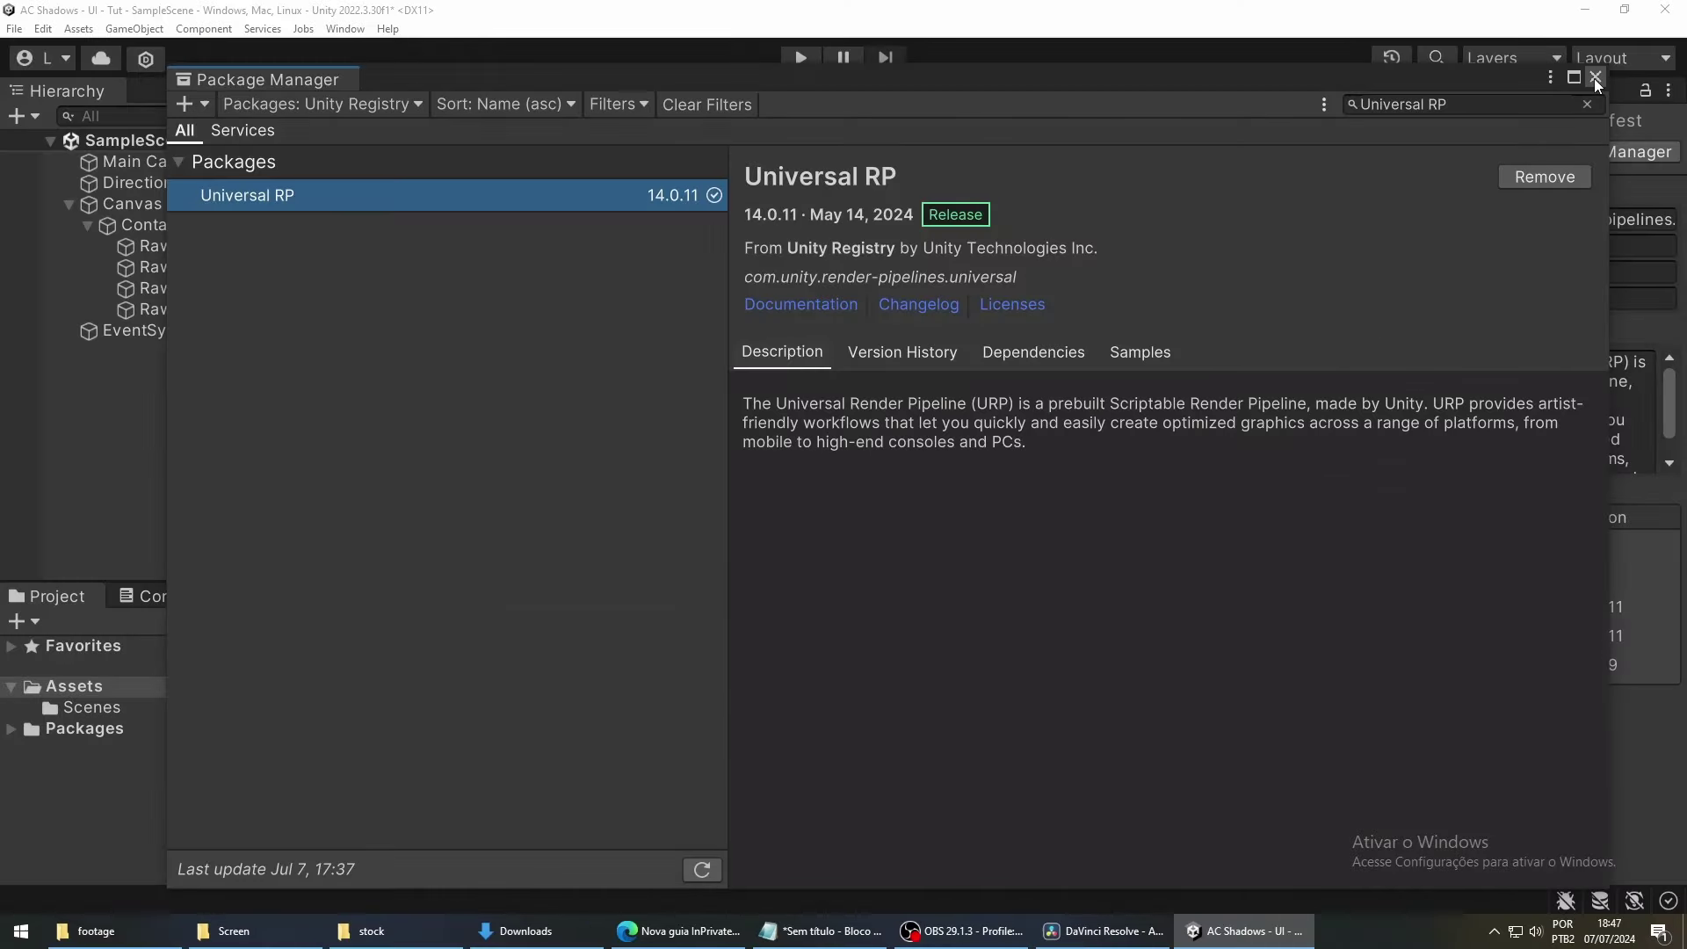
# Create a URP Asset (with Universal Renderer) in Assets named urp.
pyautogui.click(1595, 77)
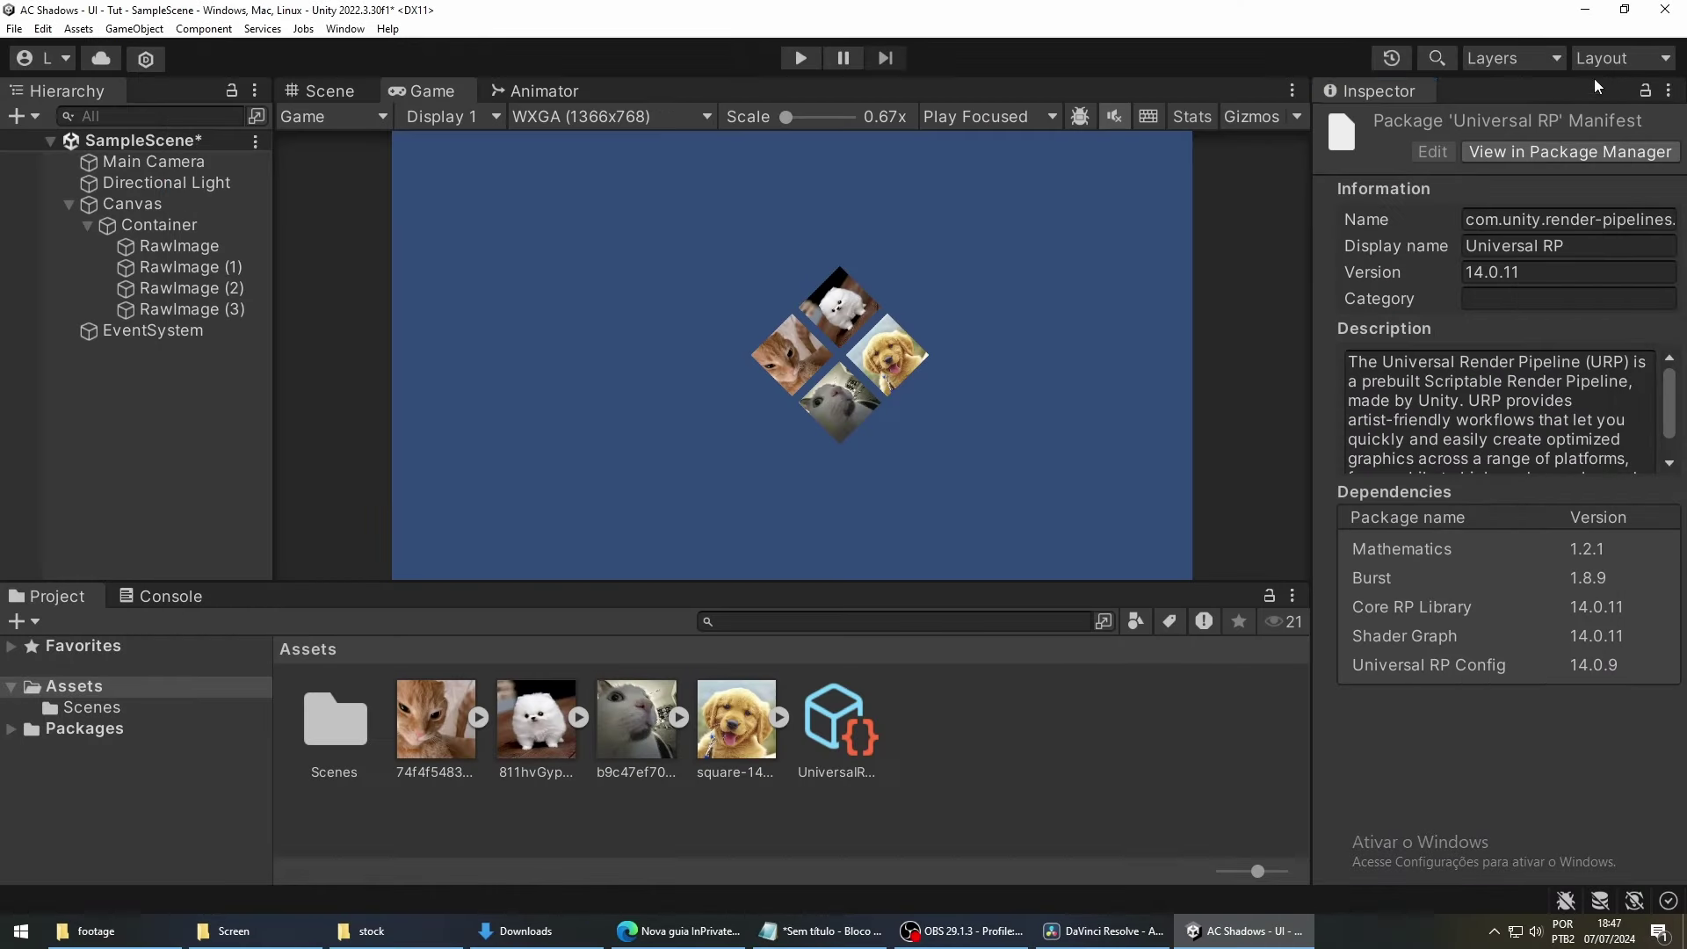
pyautogui.rightClick(923, 737)
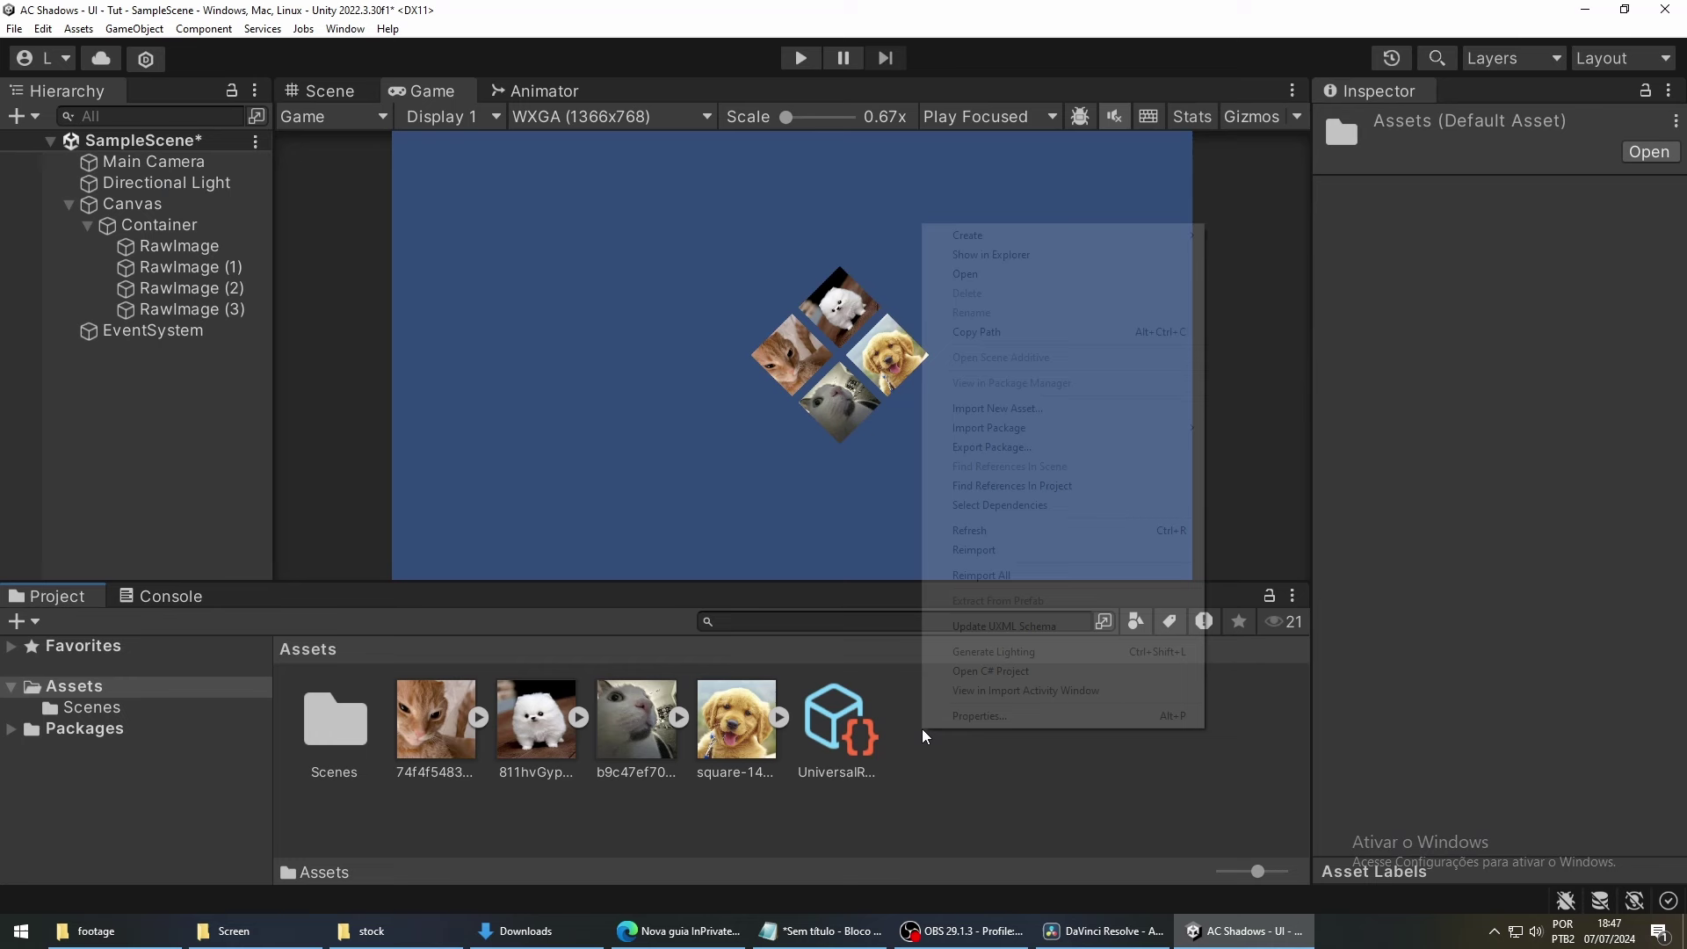
pyautogui.moveTo(1082, 250)
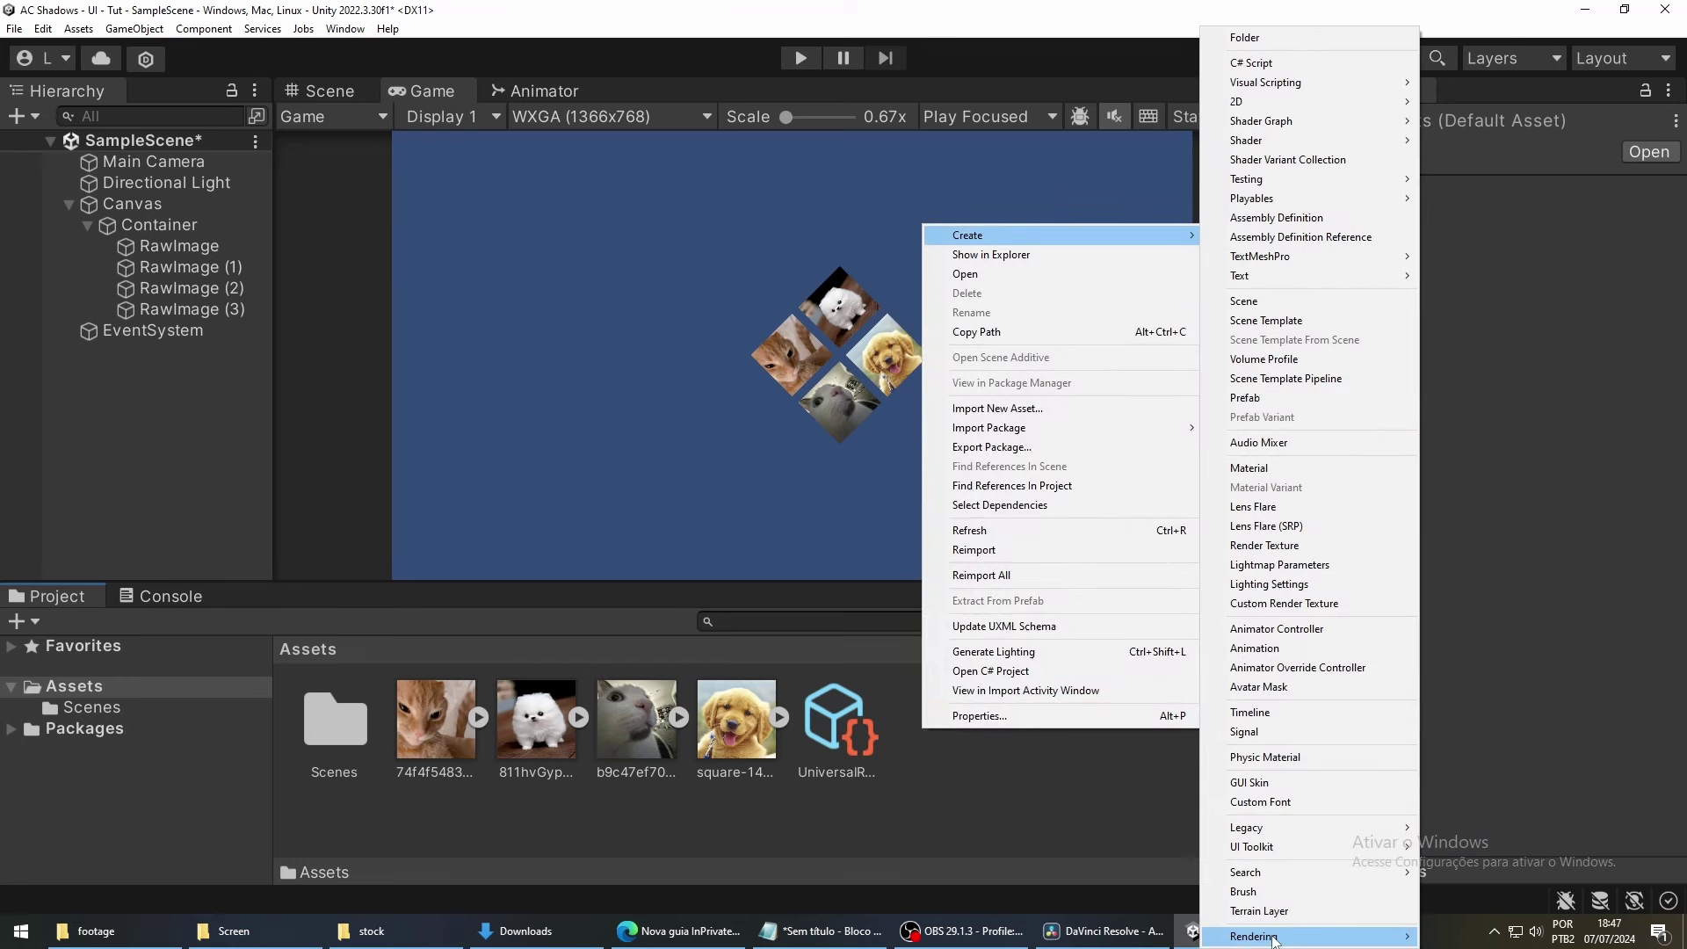
pyautogui.moveTo(1274, 936)
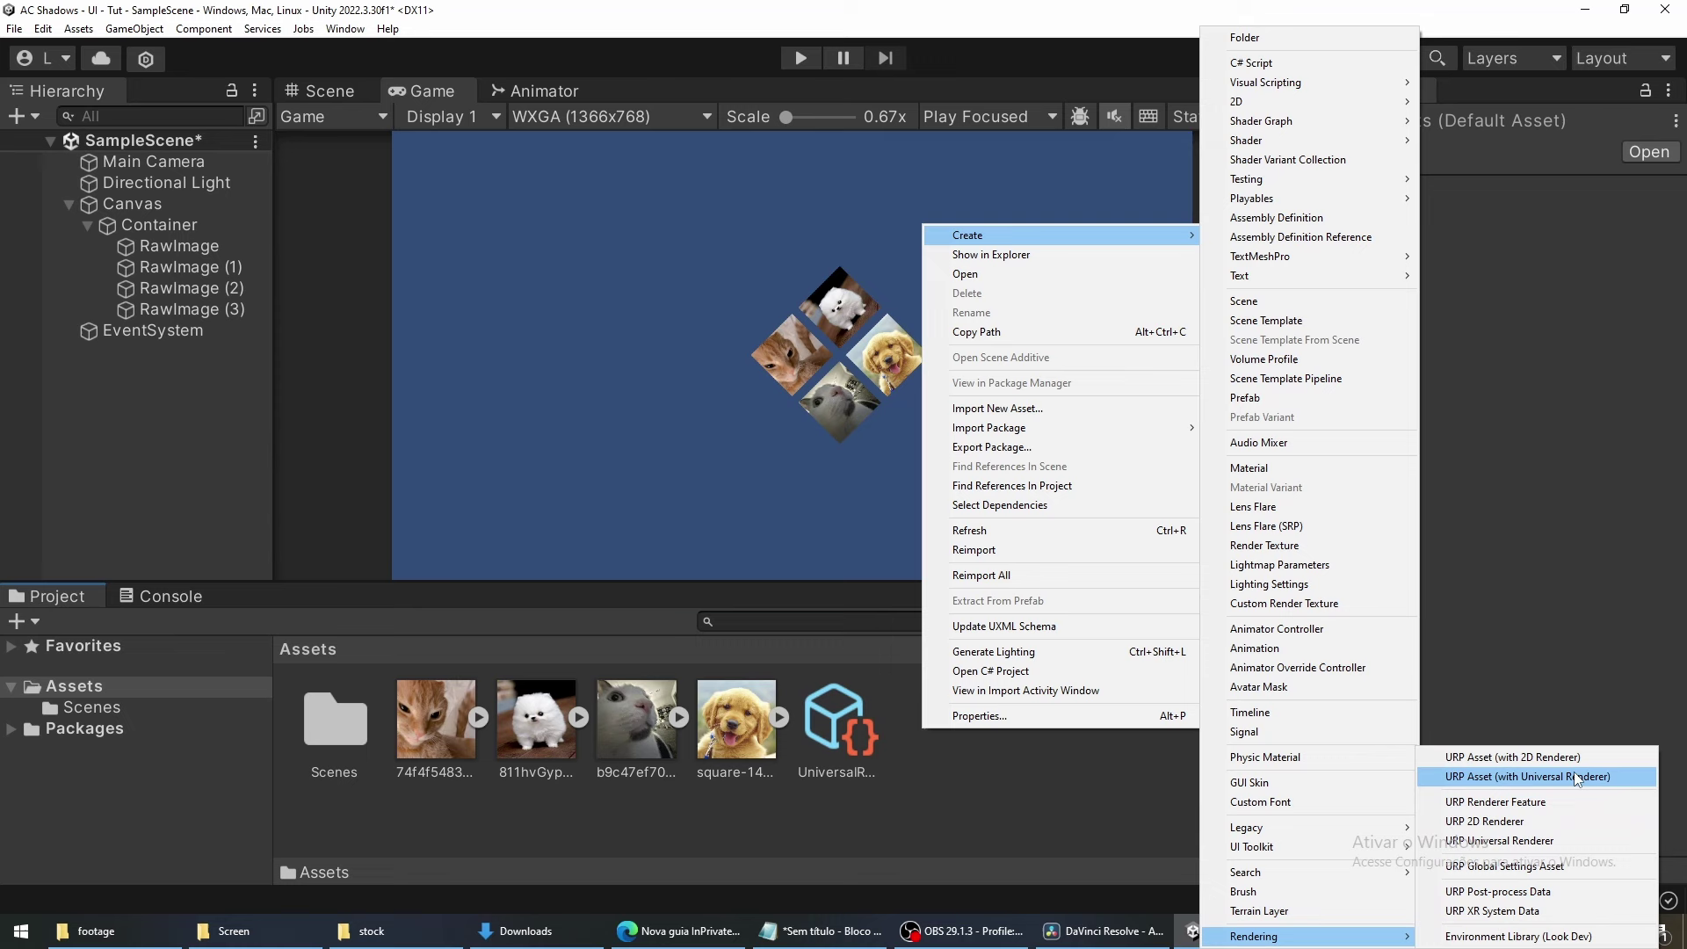
pyautogui.click(1627, 773)
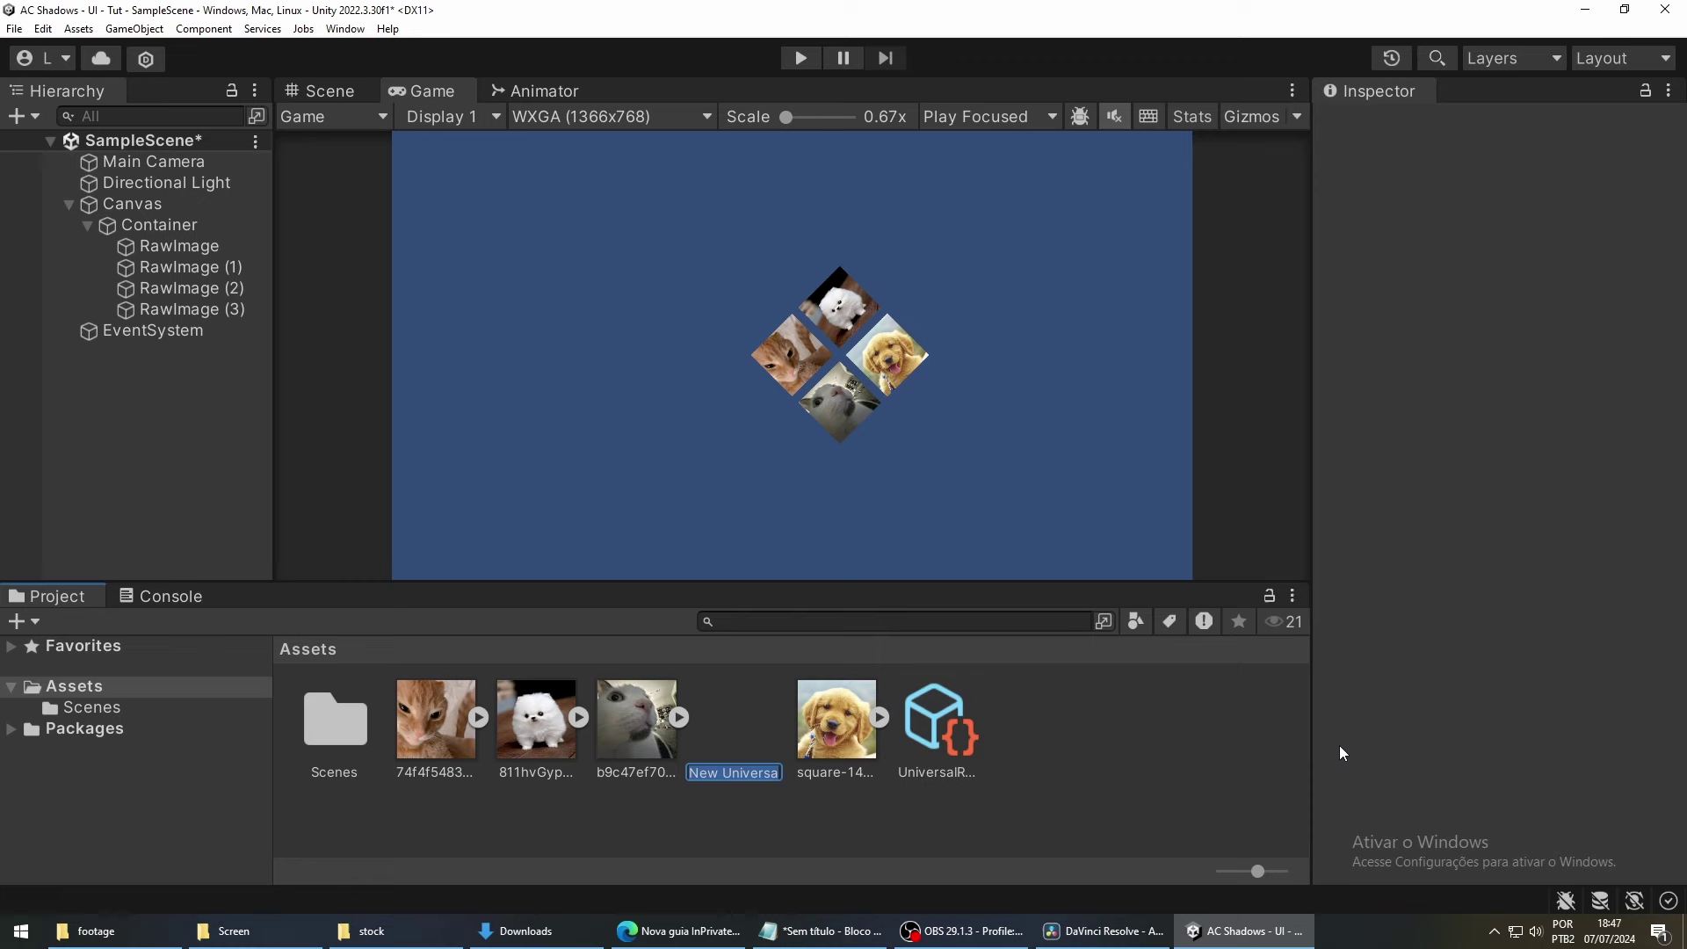
pyautogui.write('urp')
pyautogui.press('Return')
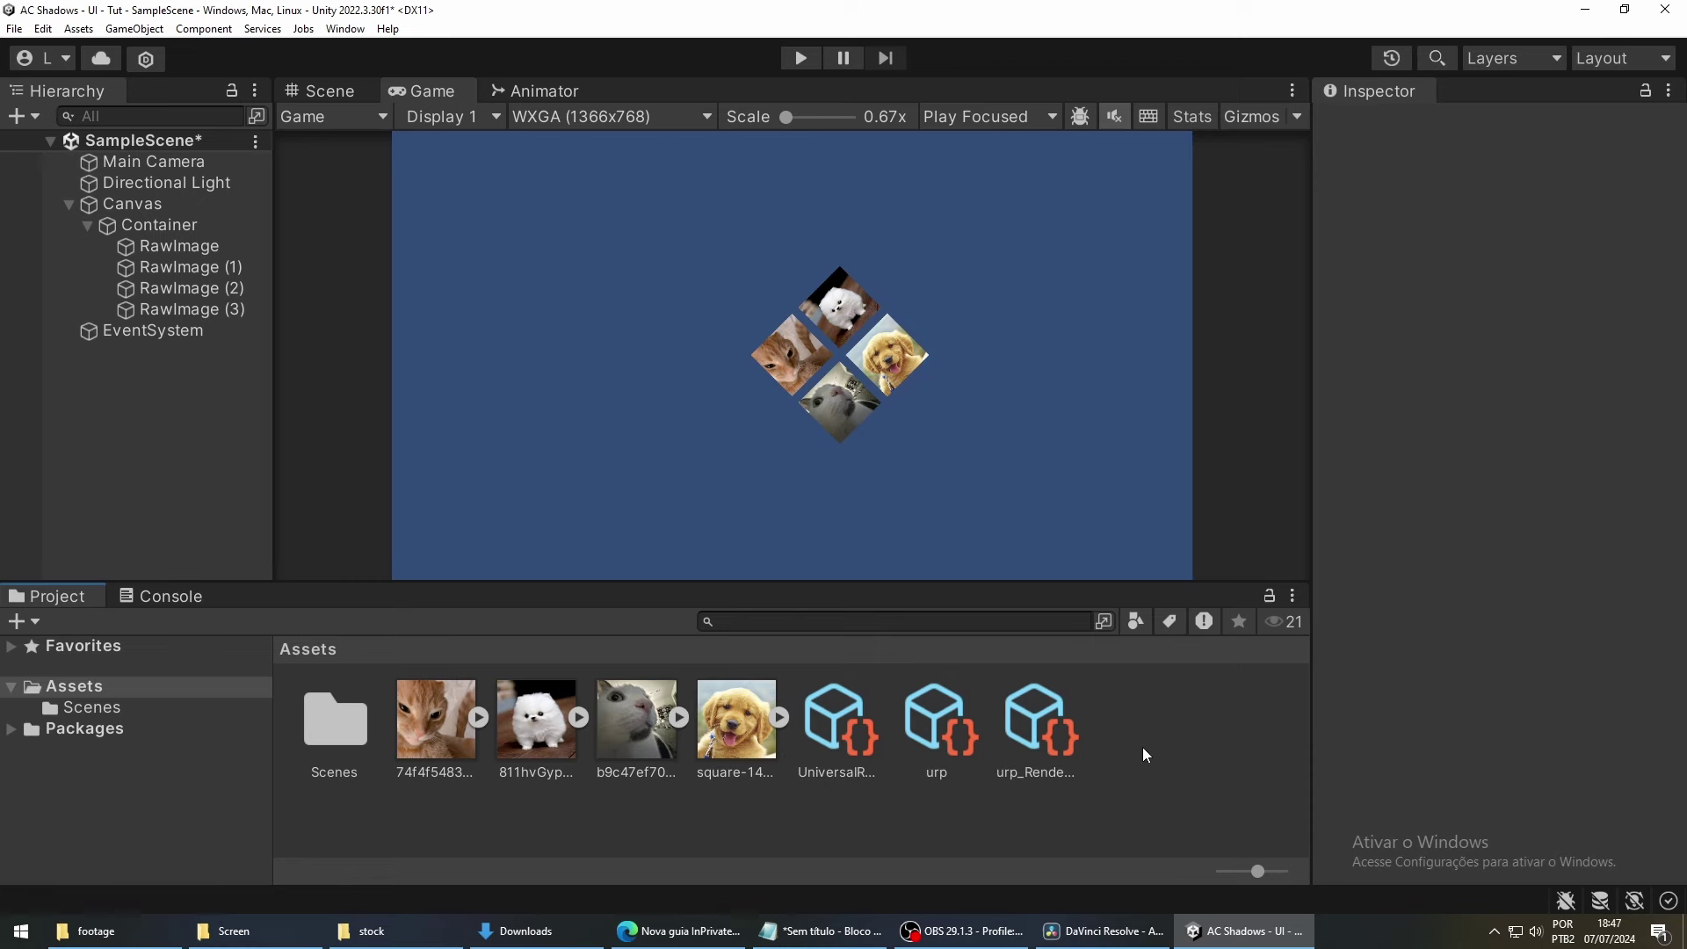
# Assign urp as the Scriptable Render Pipeline Settings on the Graphics page and accept the warning.
pyautogui.click(42, 28)
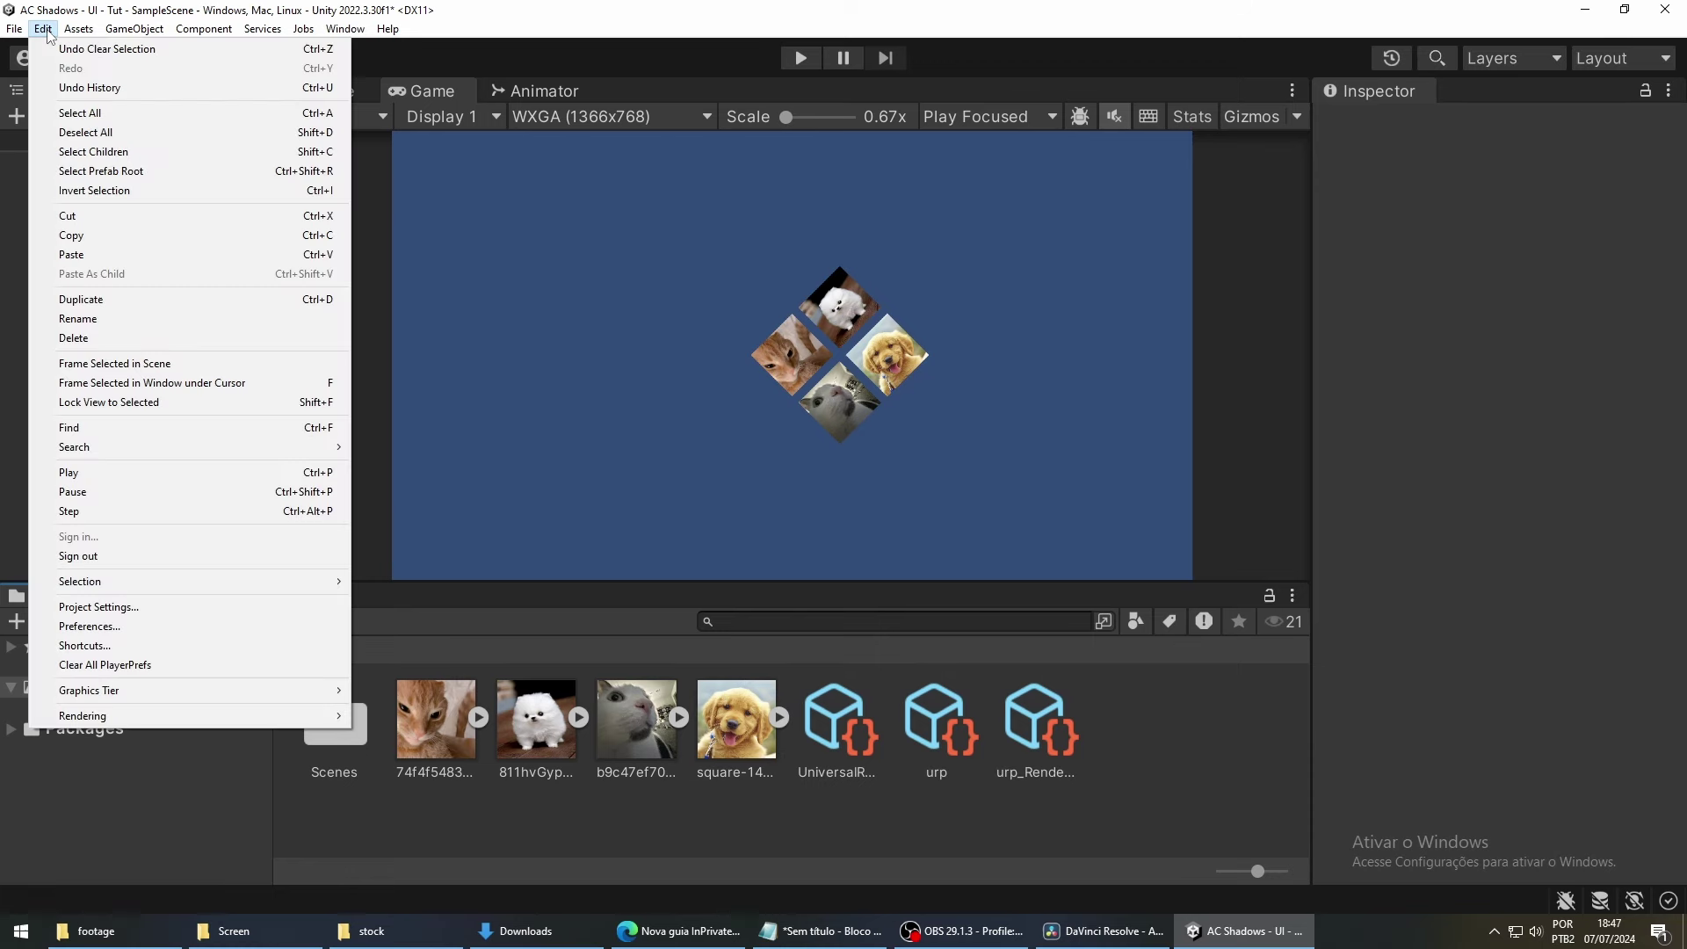
pyautogui.click(208, 613)
pyautogui.moveTo(837, 234); pyautogui.dragTo(559, 116)
pyautogui.click(391, 260)
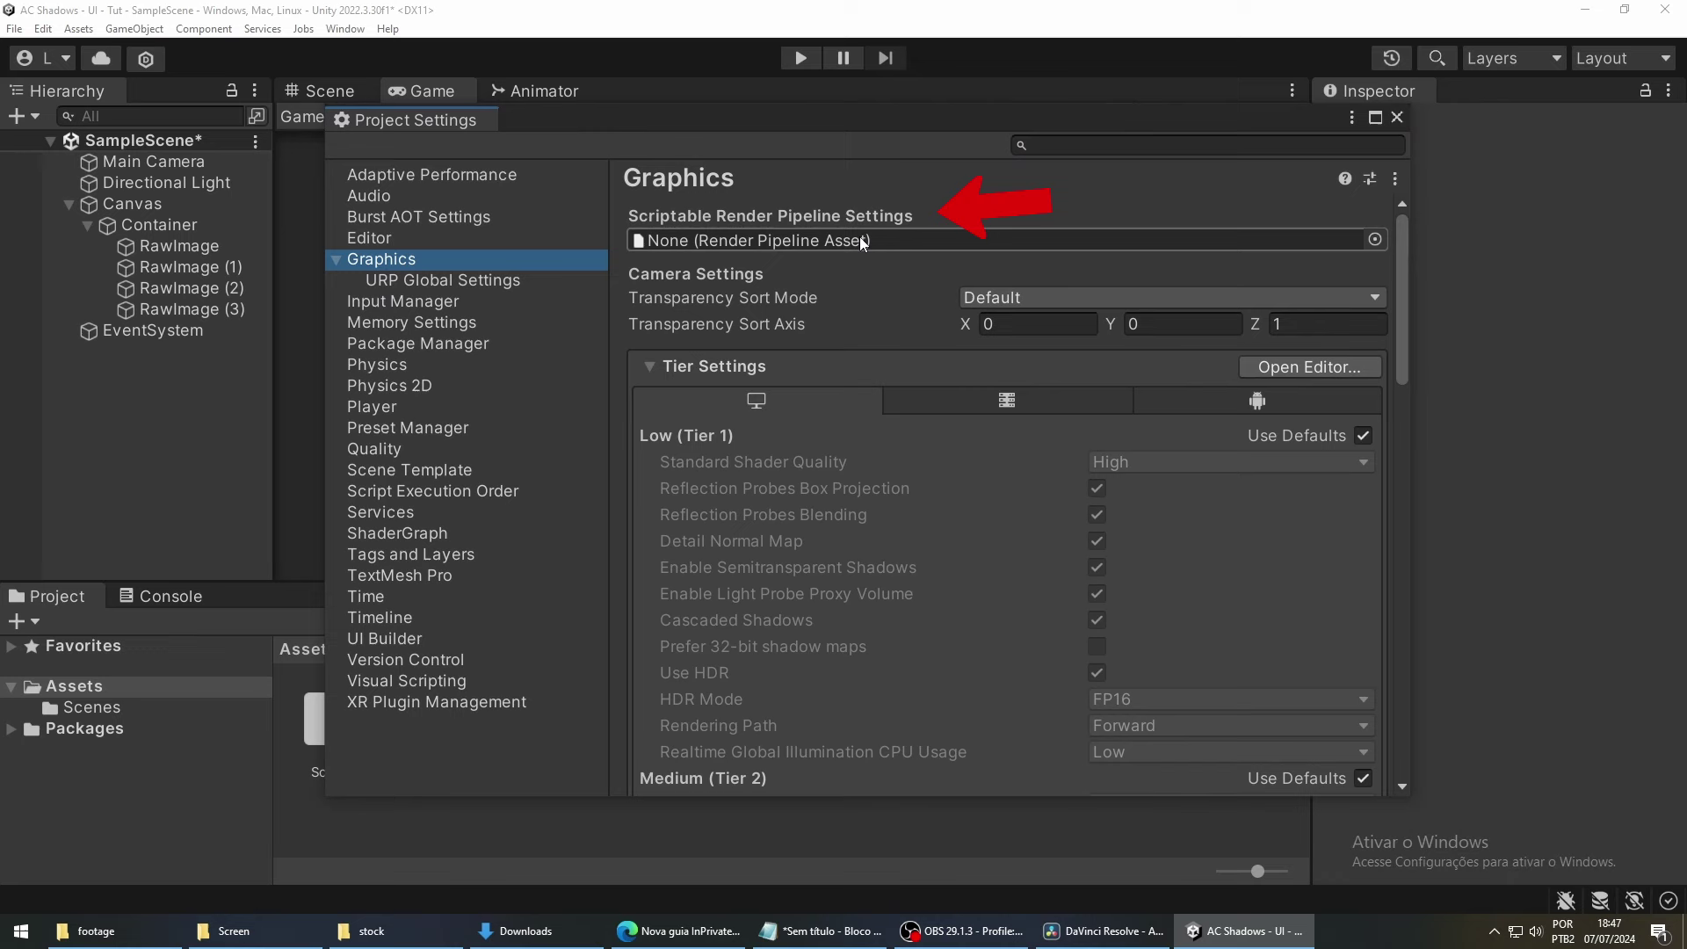
pyautogui.click(1375, 239)
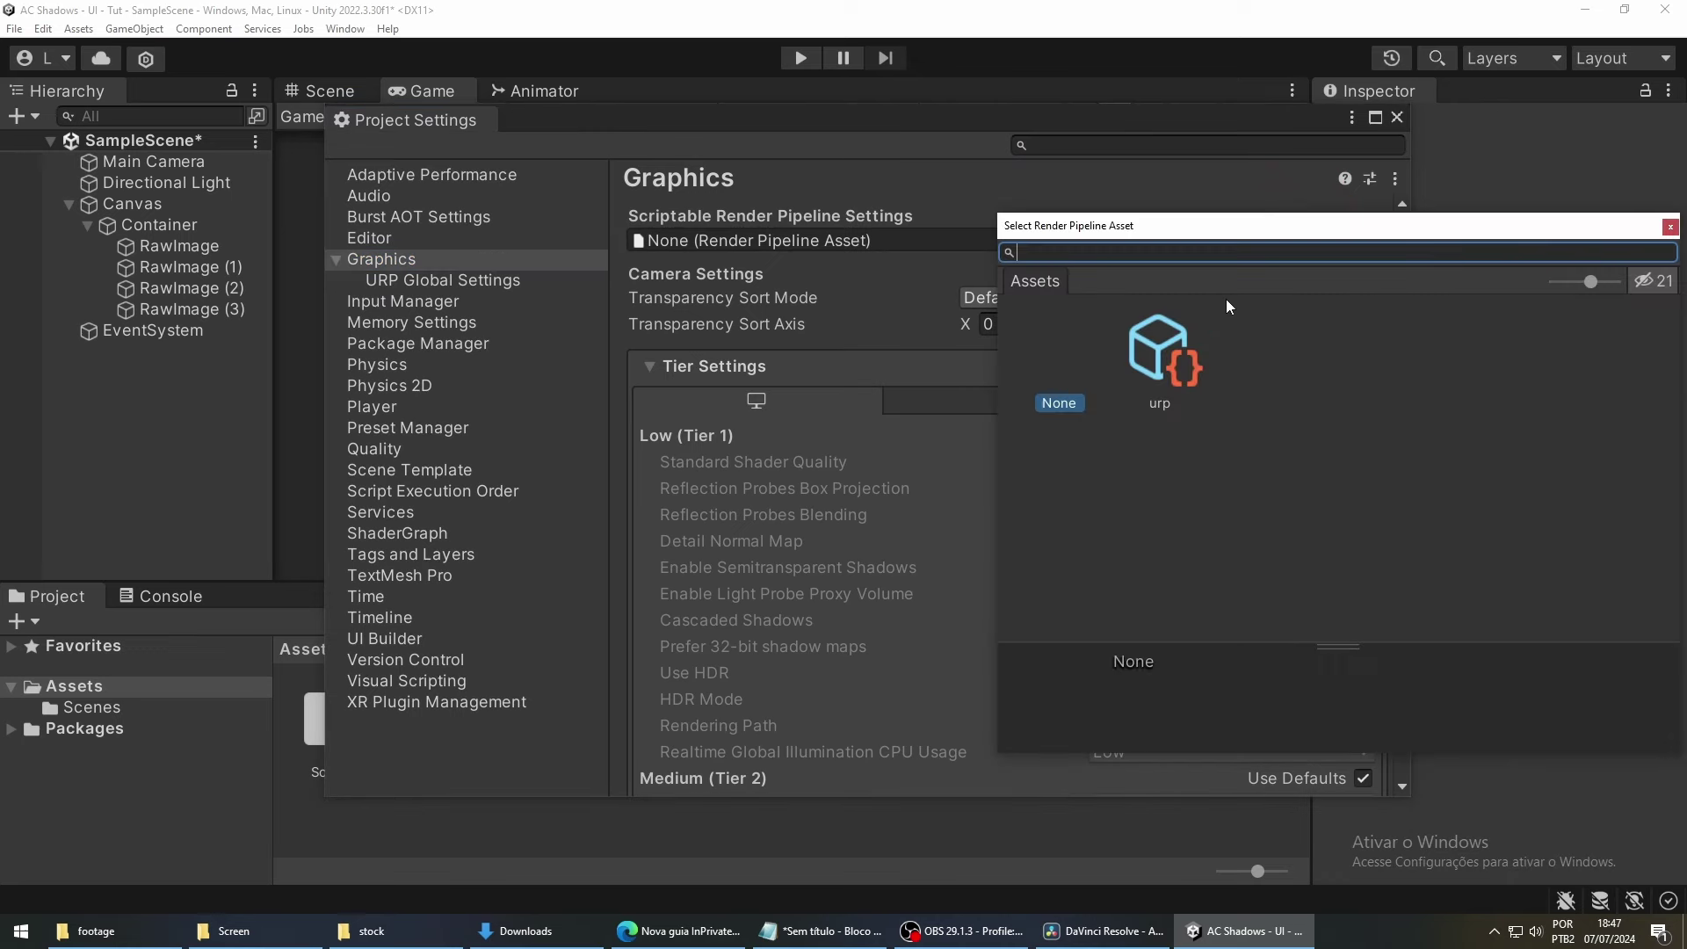
pyautogui.click(1162, 369)
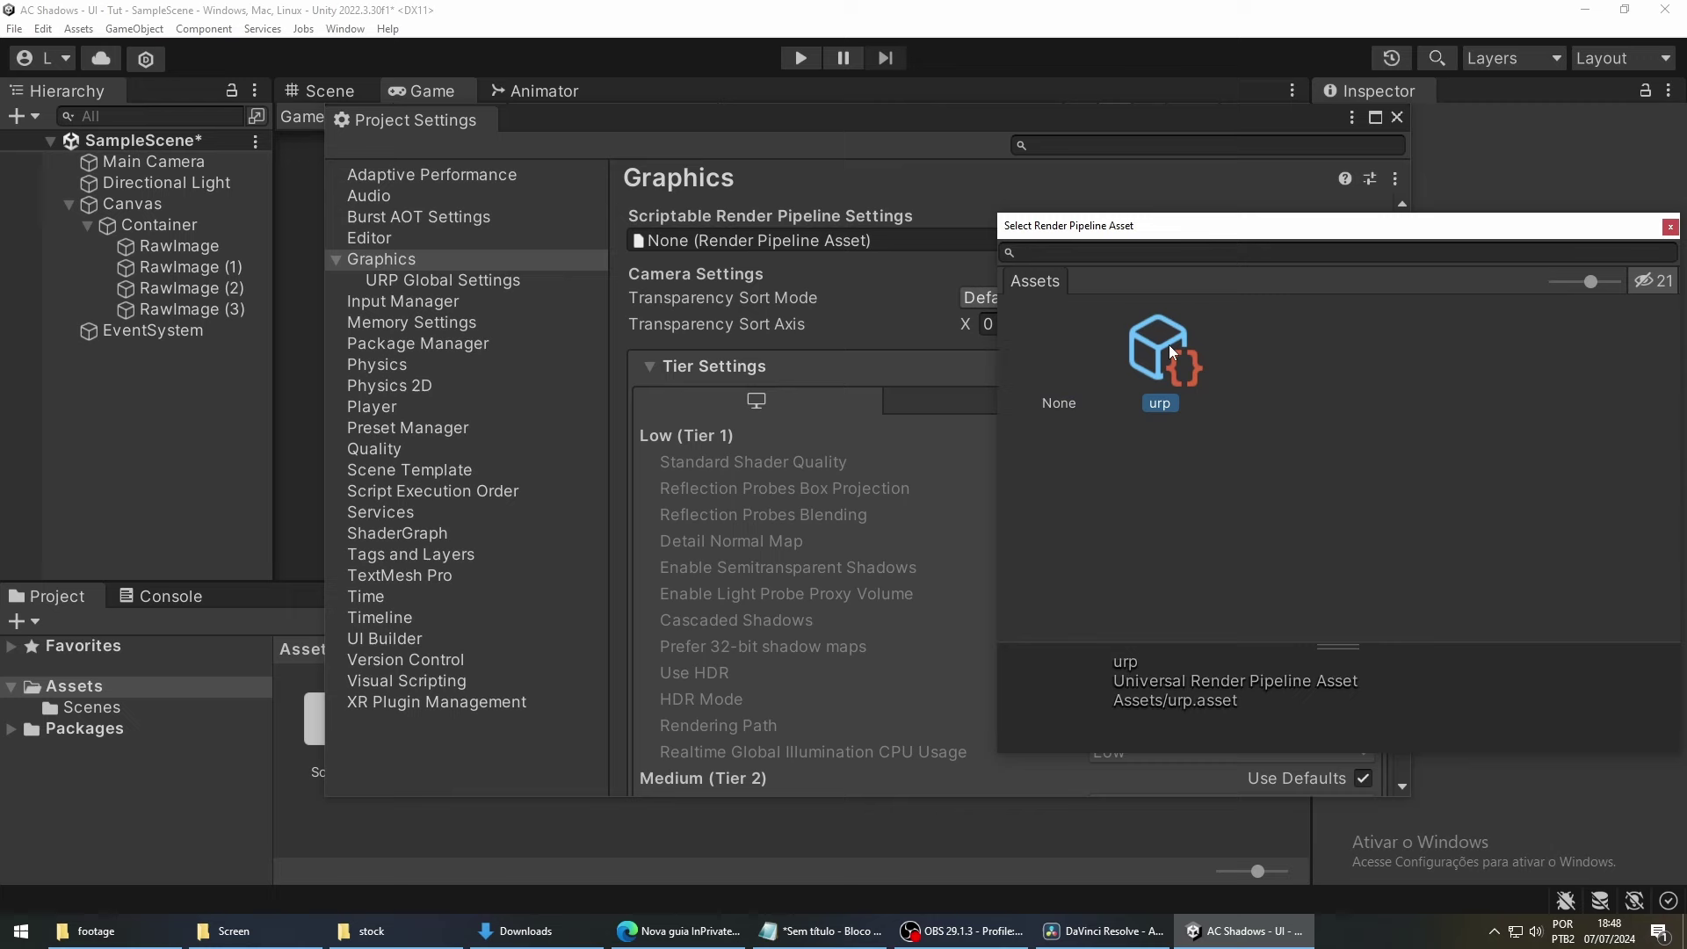
pyautogui.doubleClick(1168, 345)
pyautogui.click(882, 503)
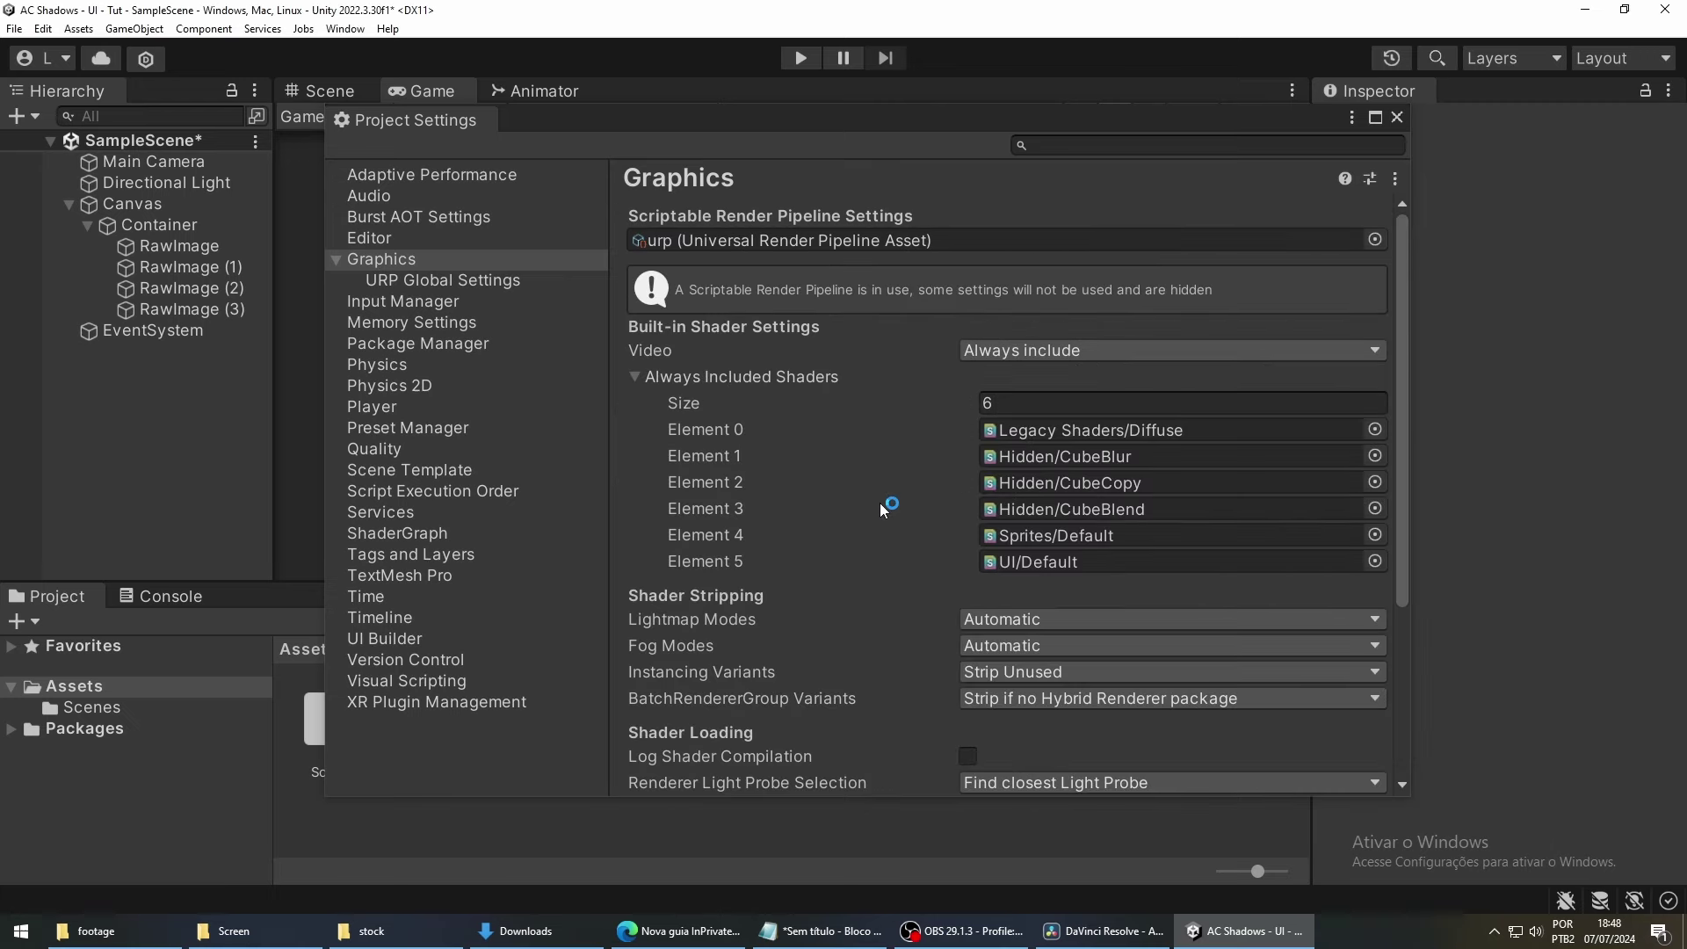
# Create a Sprite Unlit URP Shader Graph in Assets named ui.
pyautogui.click(1398, 117)
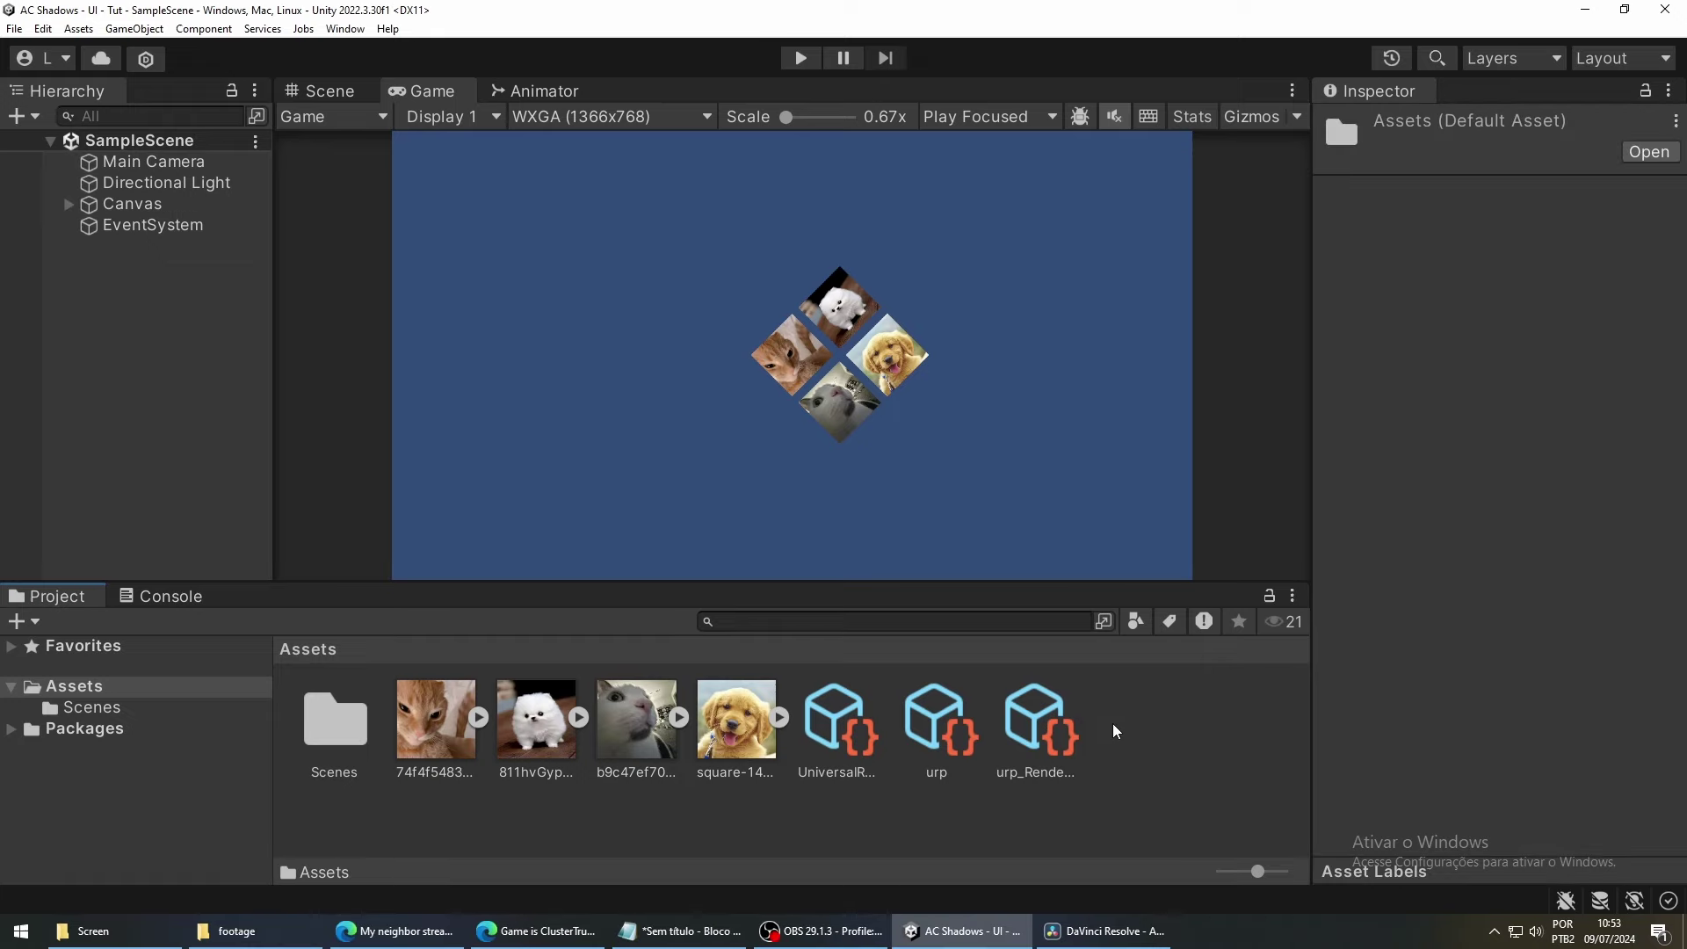
pyautogui.rightClick(1109, 724)
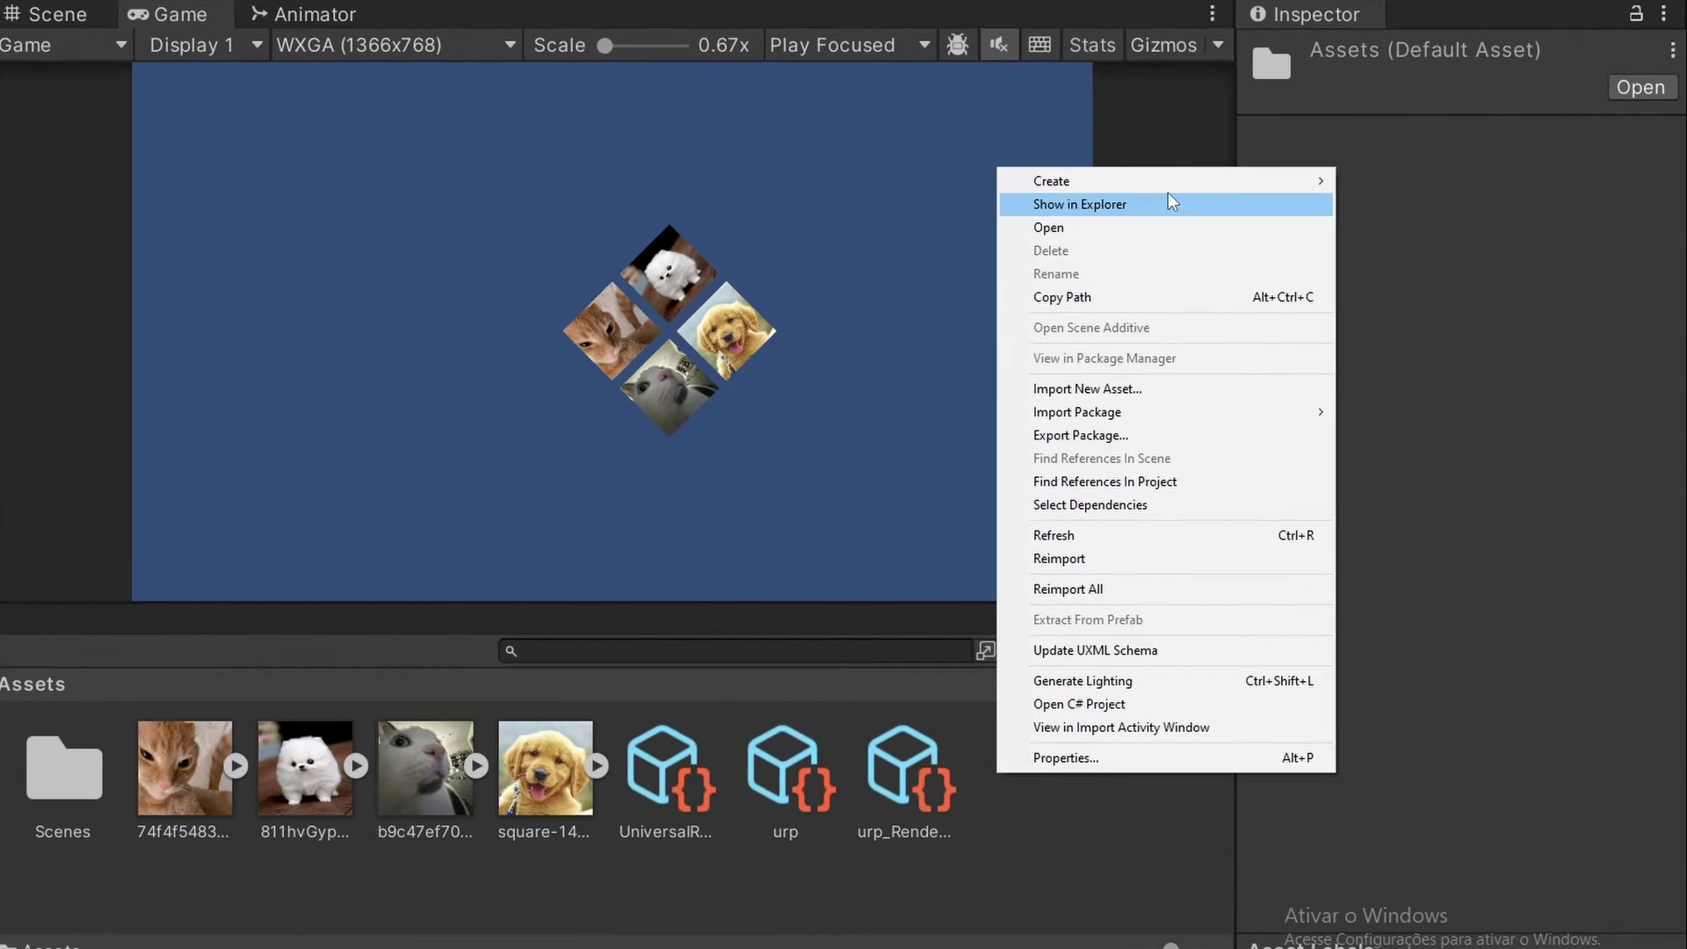
pyautogui.moveTo(1169, 178)
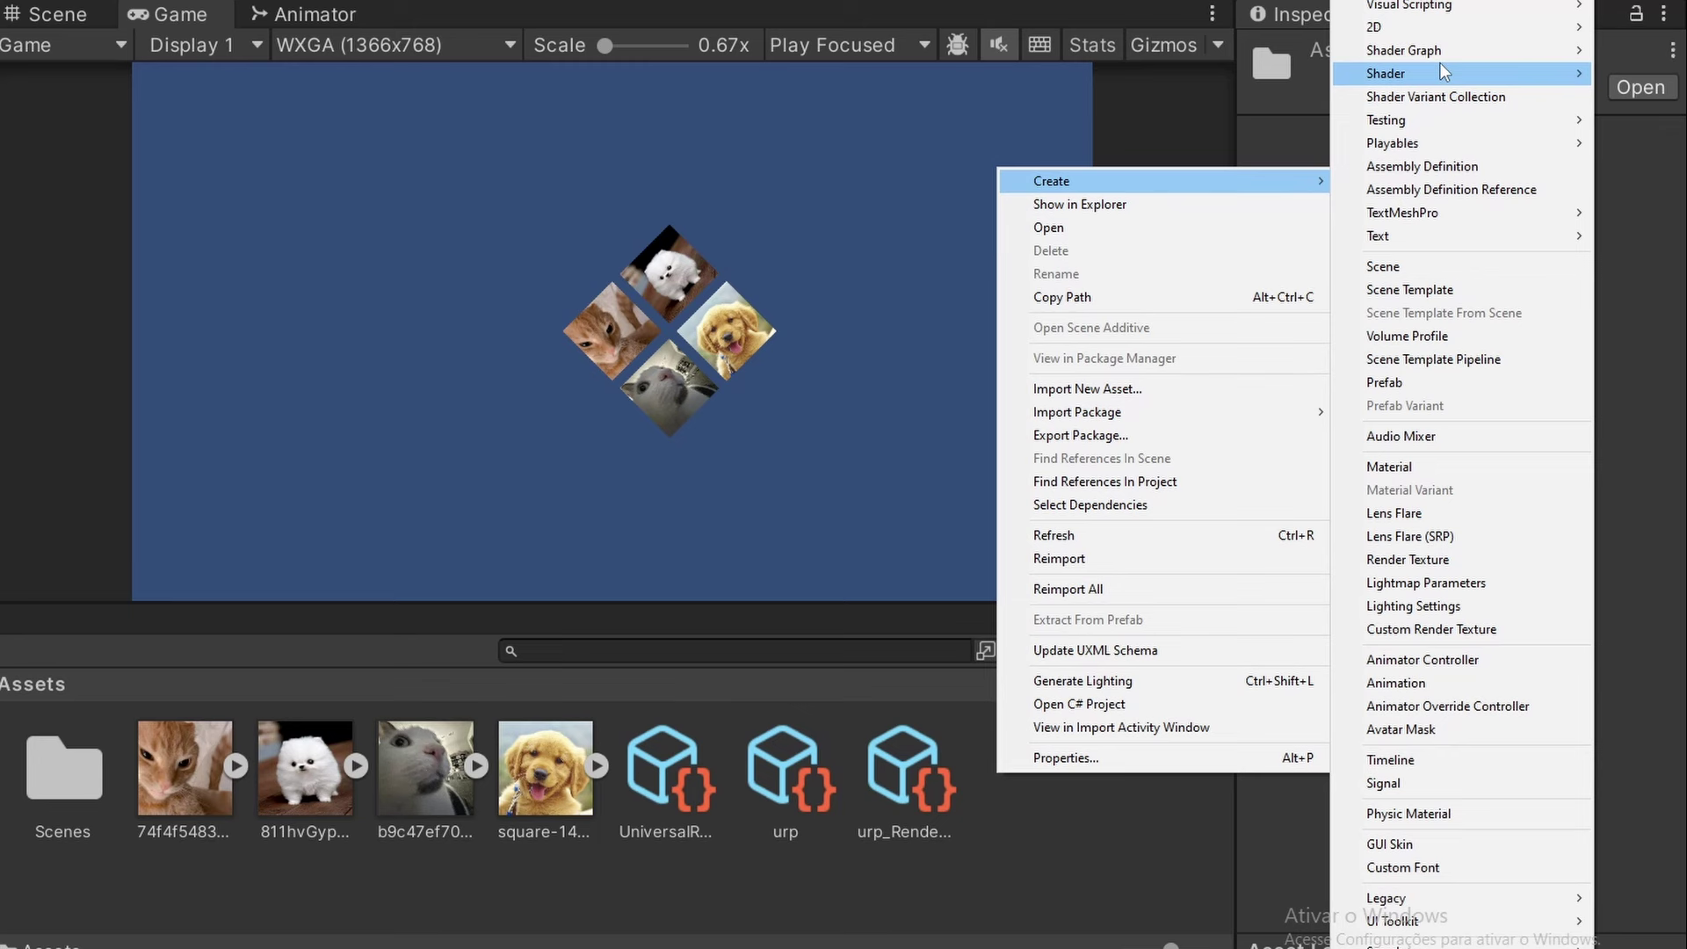
pyautogui.moveTo(1442, 49)
pyautogui.moveTo(1289, 50)
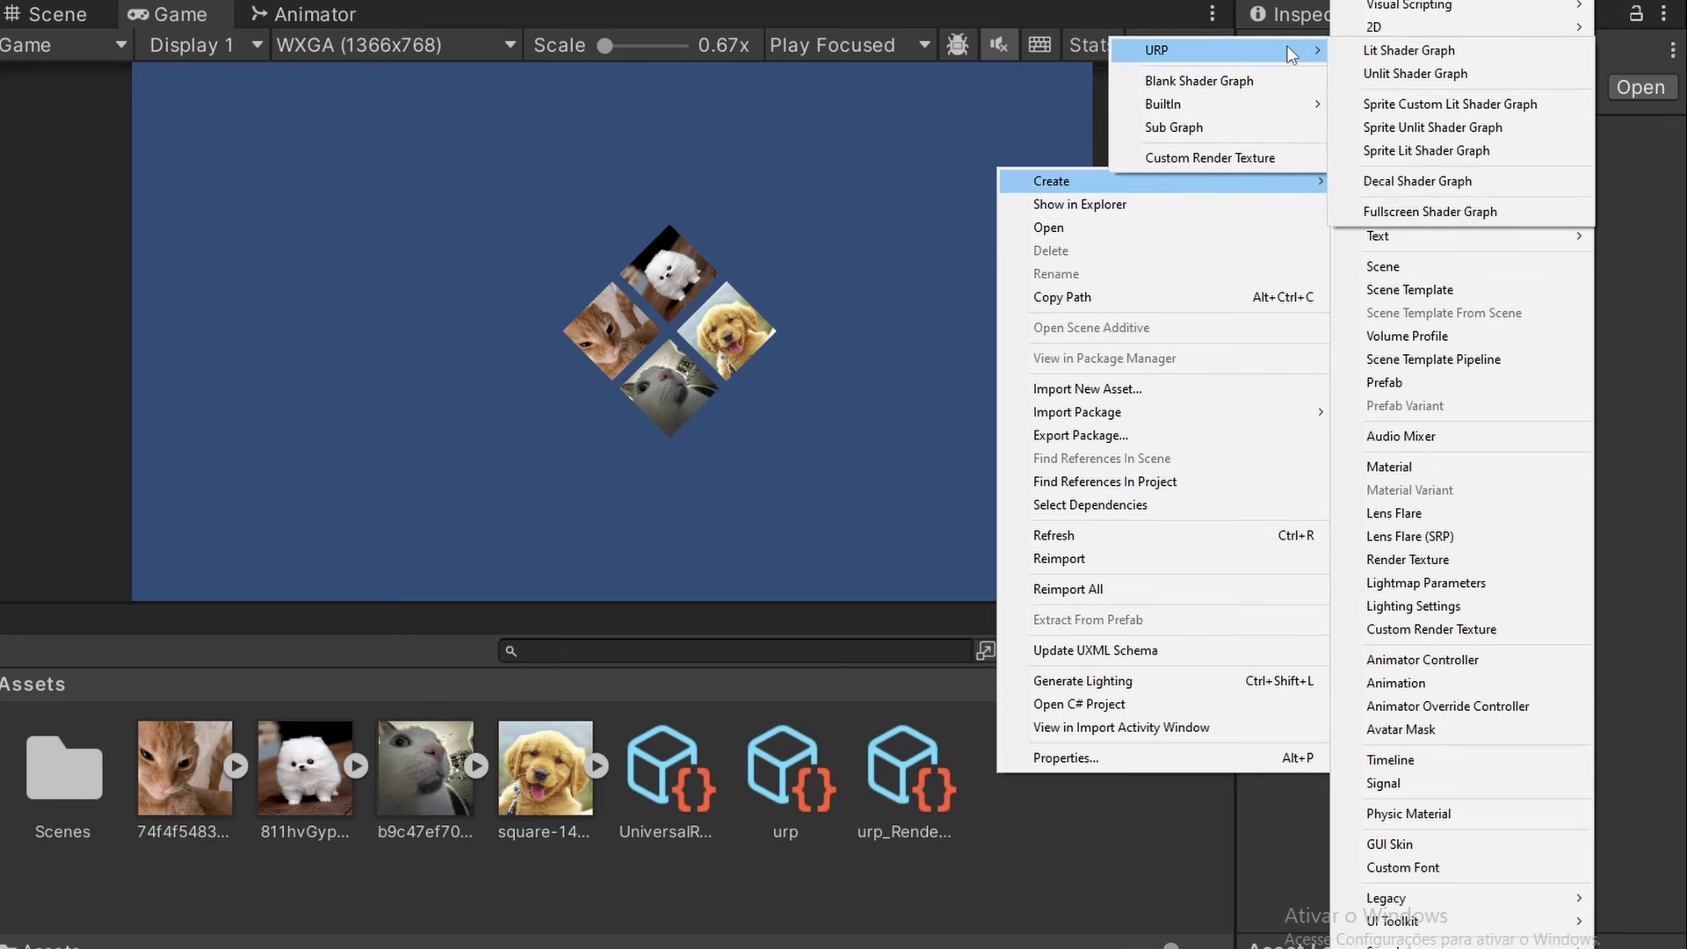
pyautogui.click(1521, 129)
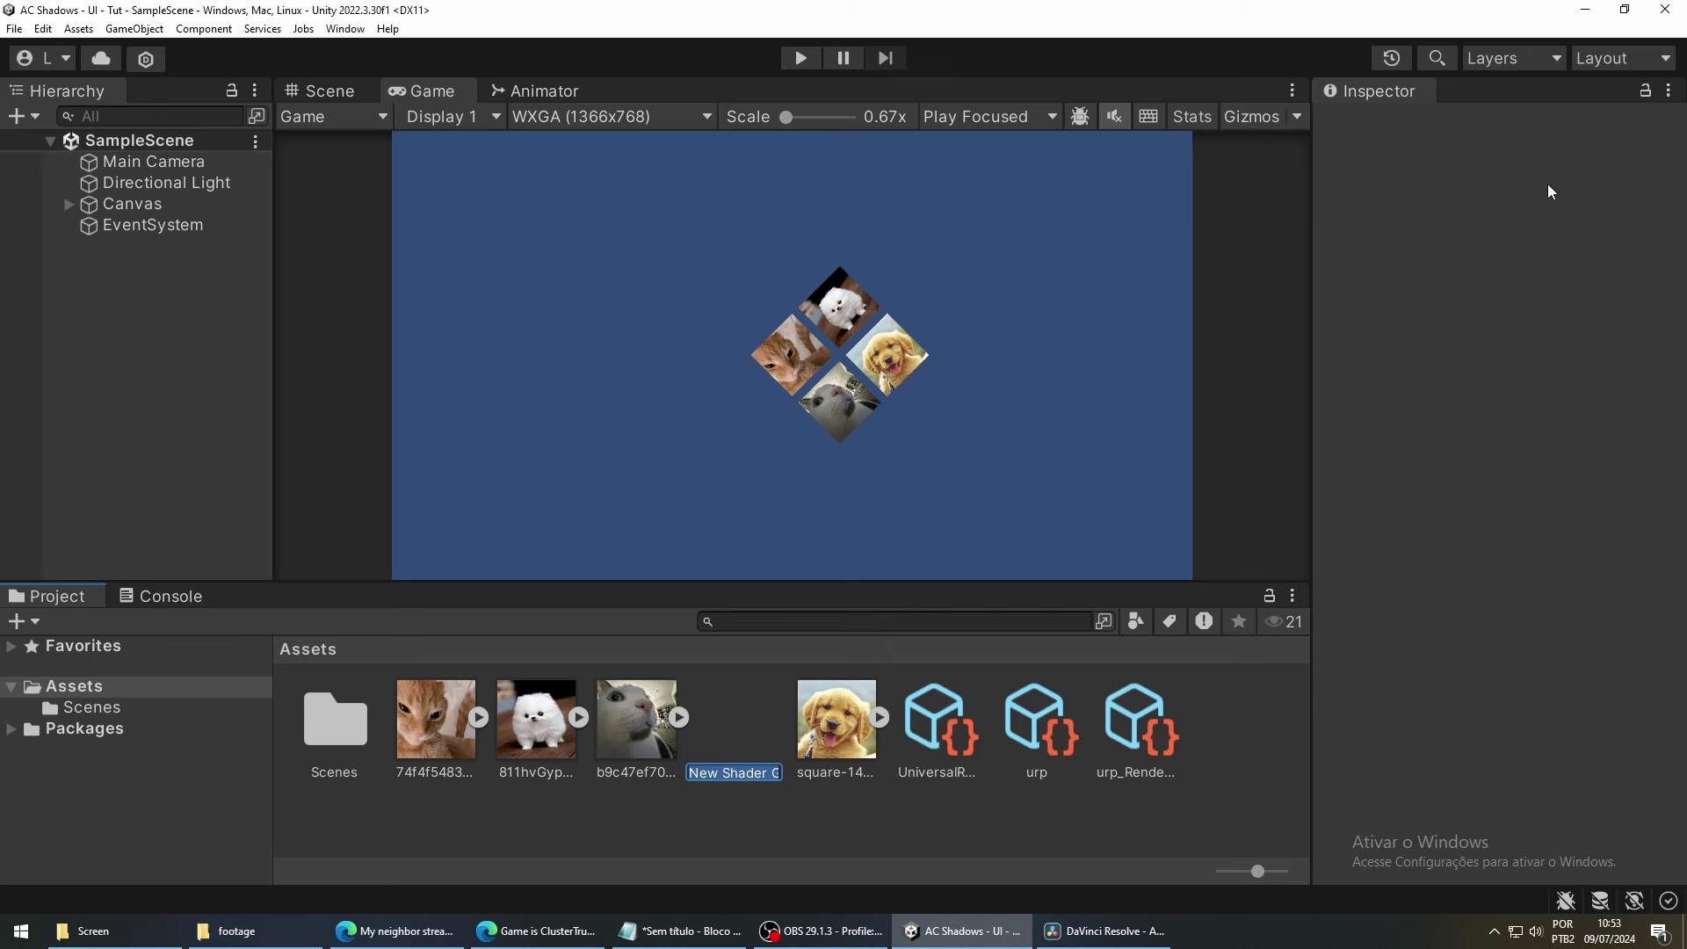
pyautogui.write('ui')
pyautogui.press('Return')
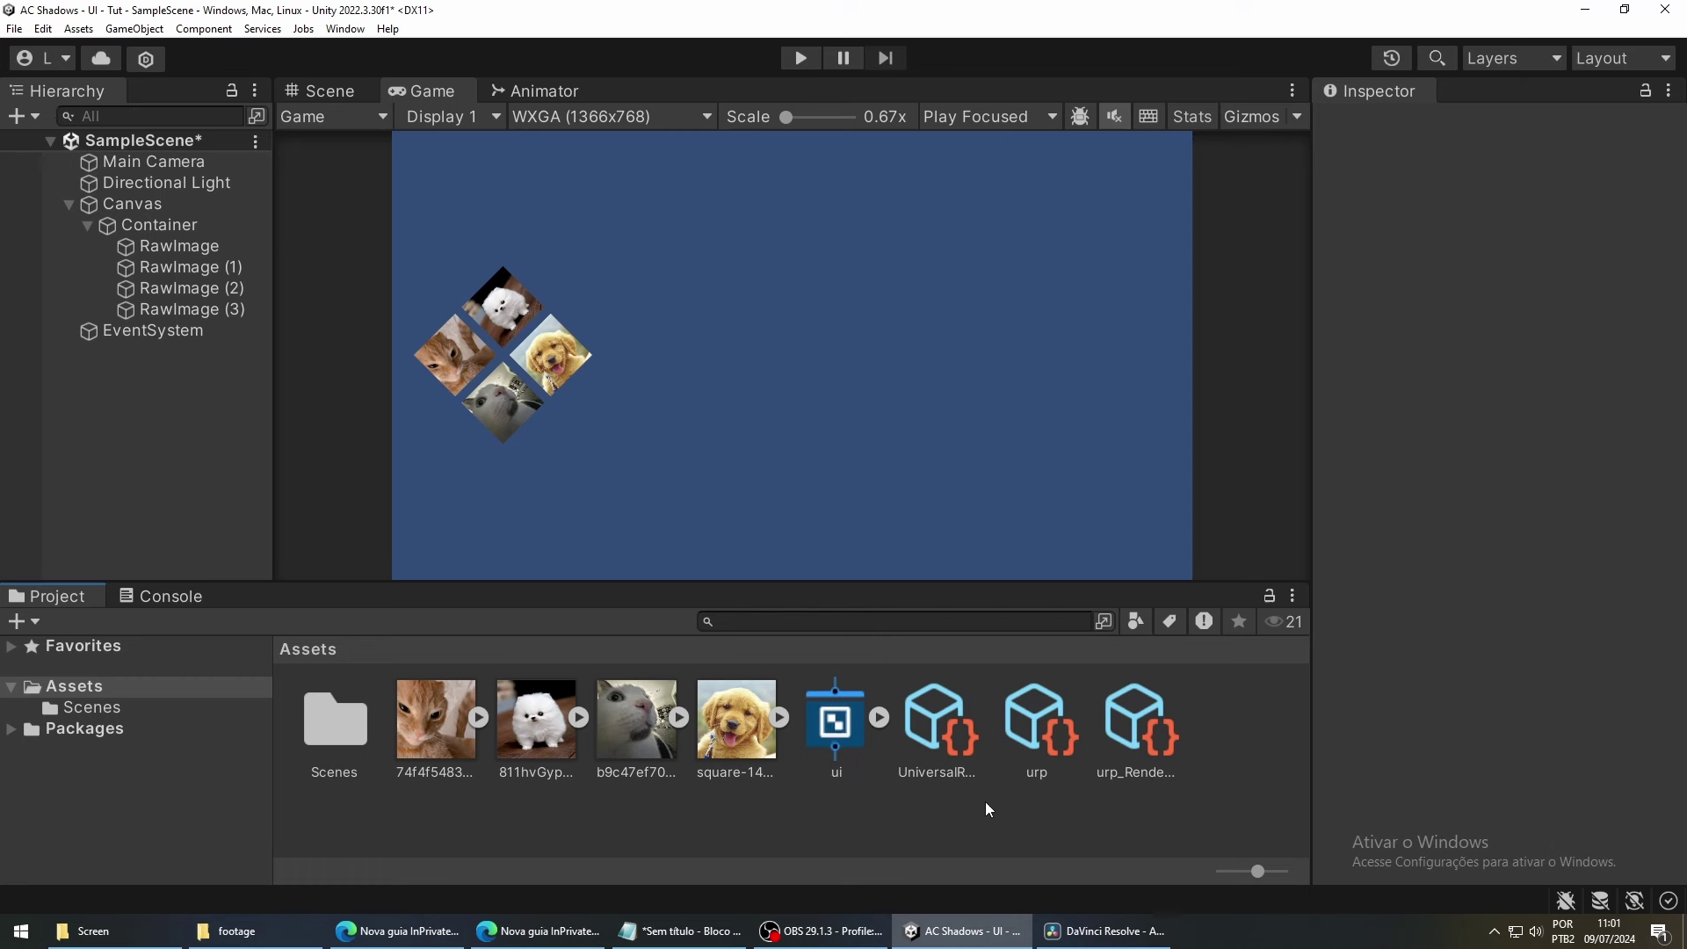
# Create a material from the ui shader graph named 'ui material'.
pyautogui.rightClick(837, 716)
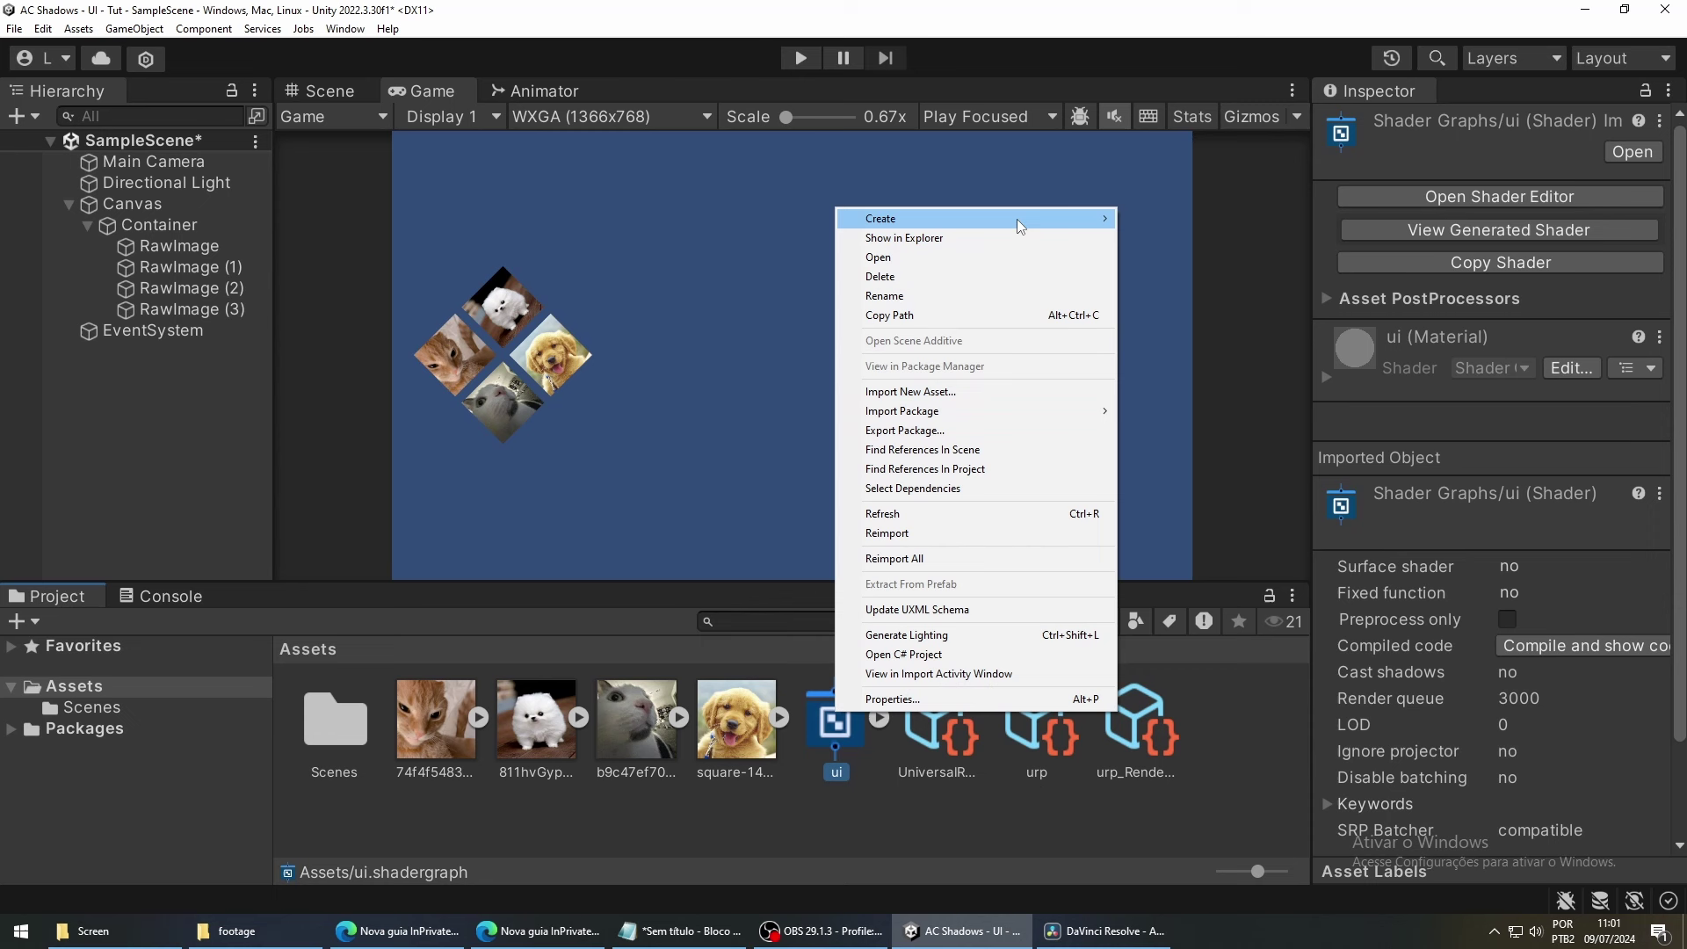
pyautogui.moveTo(1021, 225)
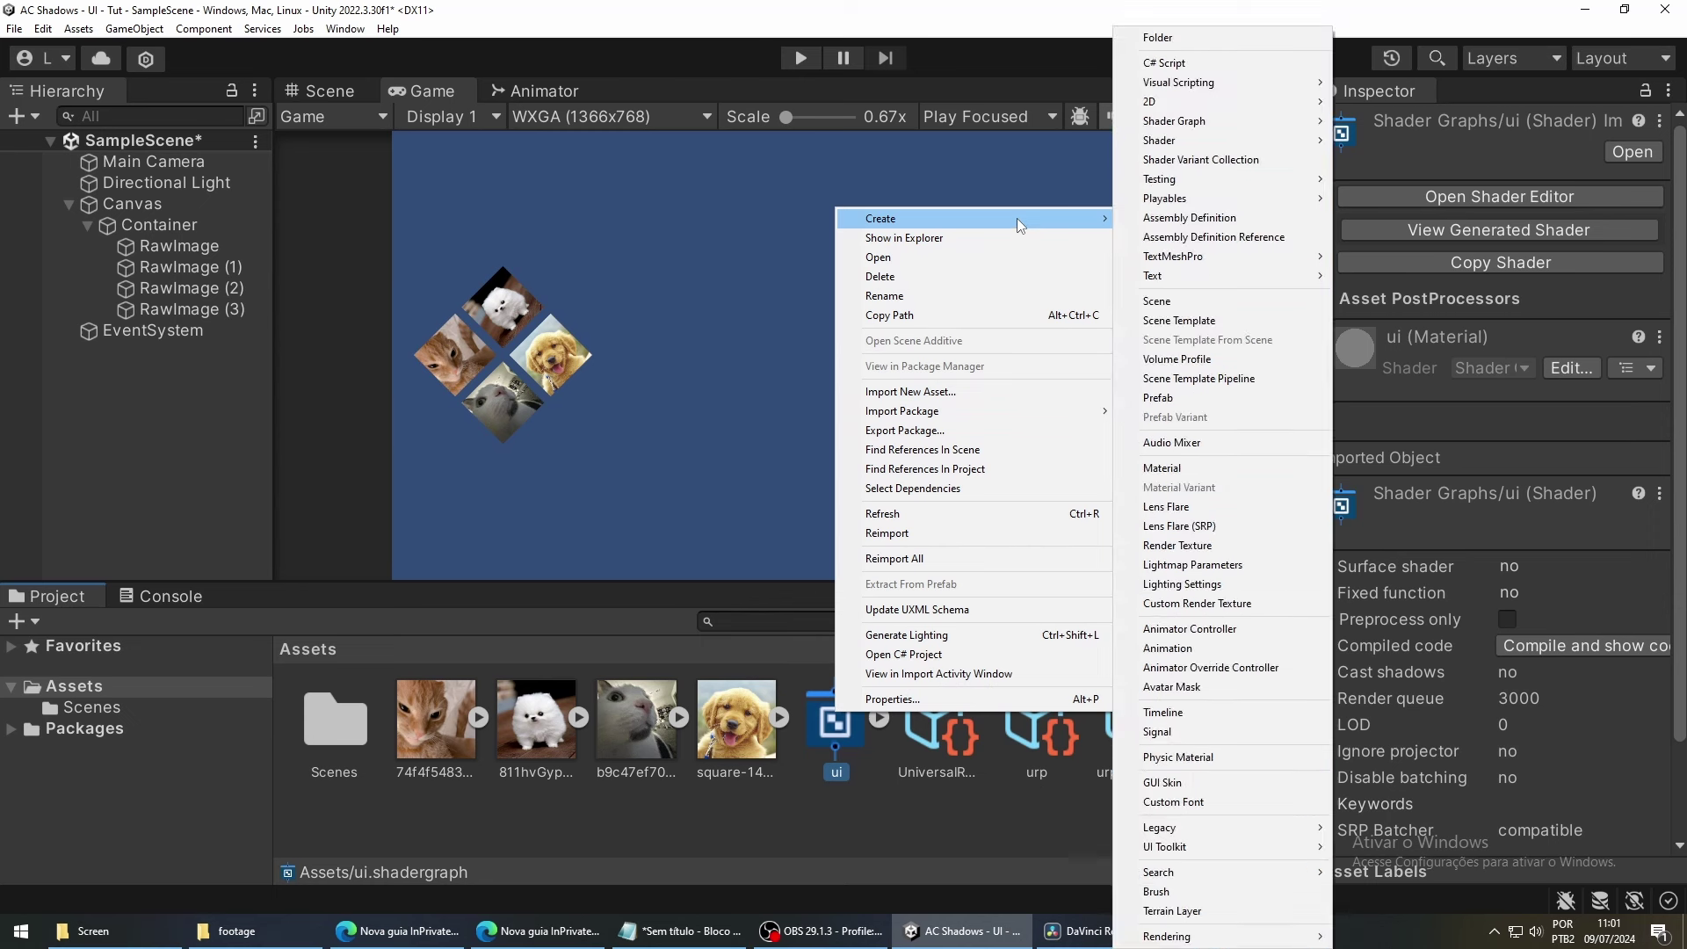
pyautogui.click(1204, 475)
pyautogui.write('ui ')
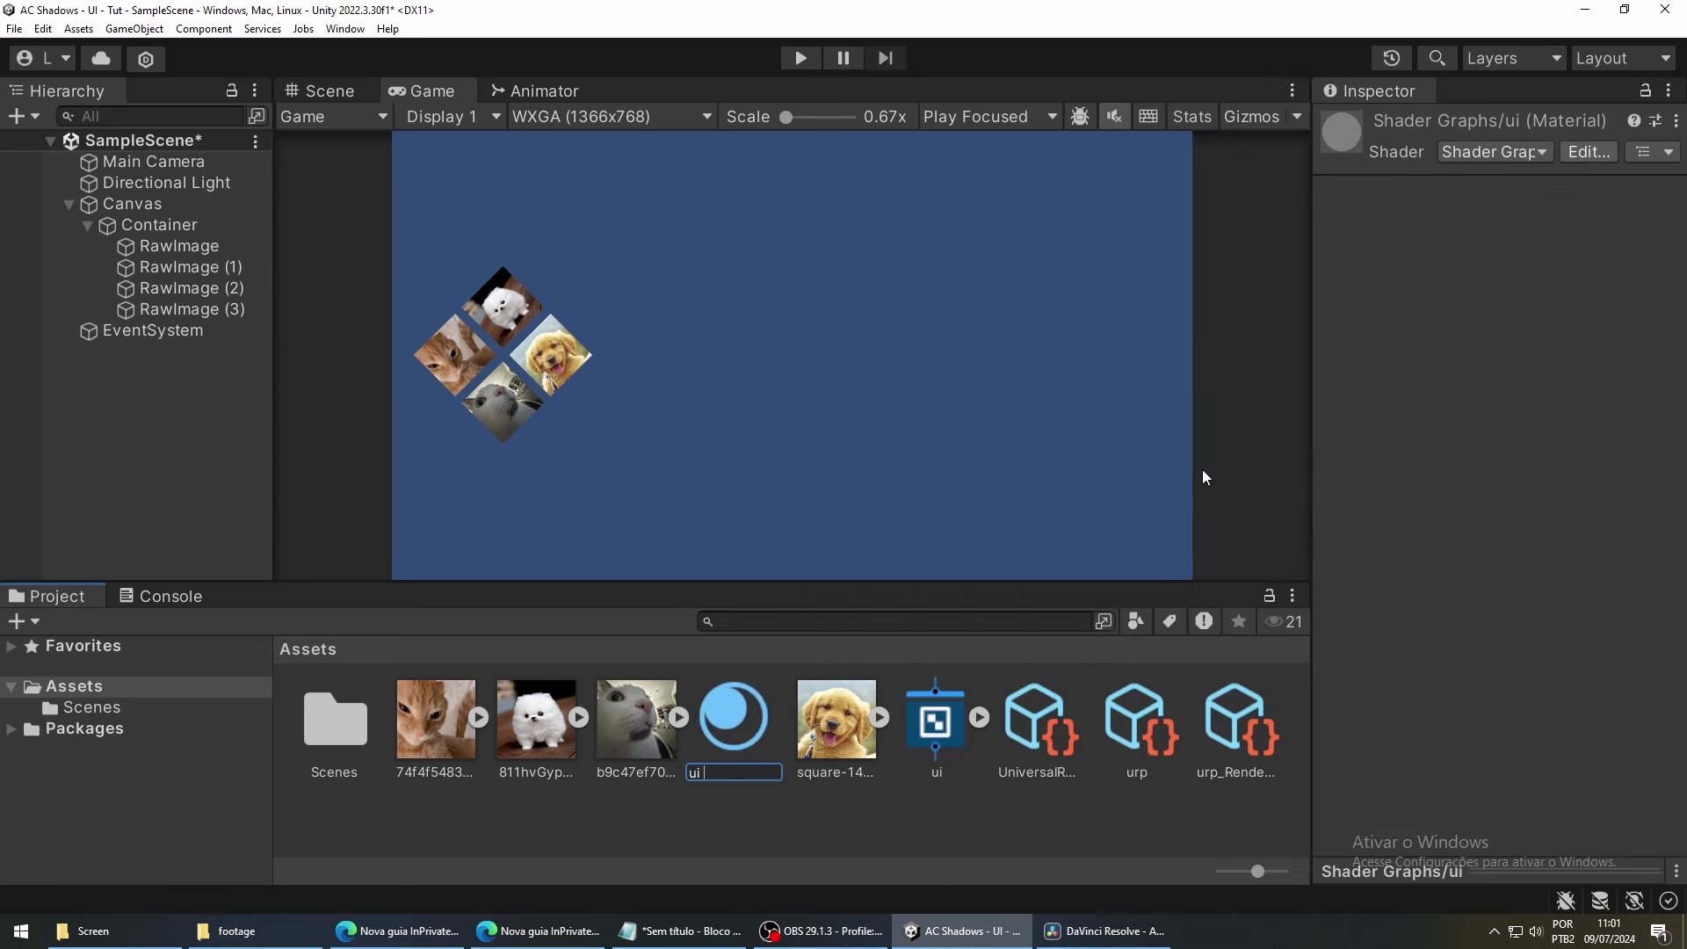
pyautogui.write('material')
pyautogui.press('Return')
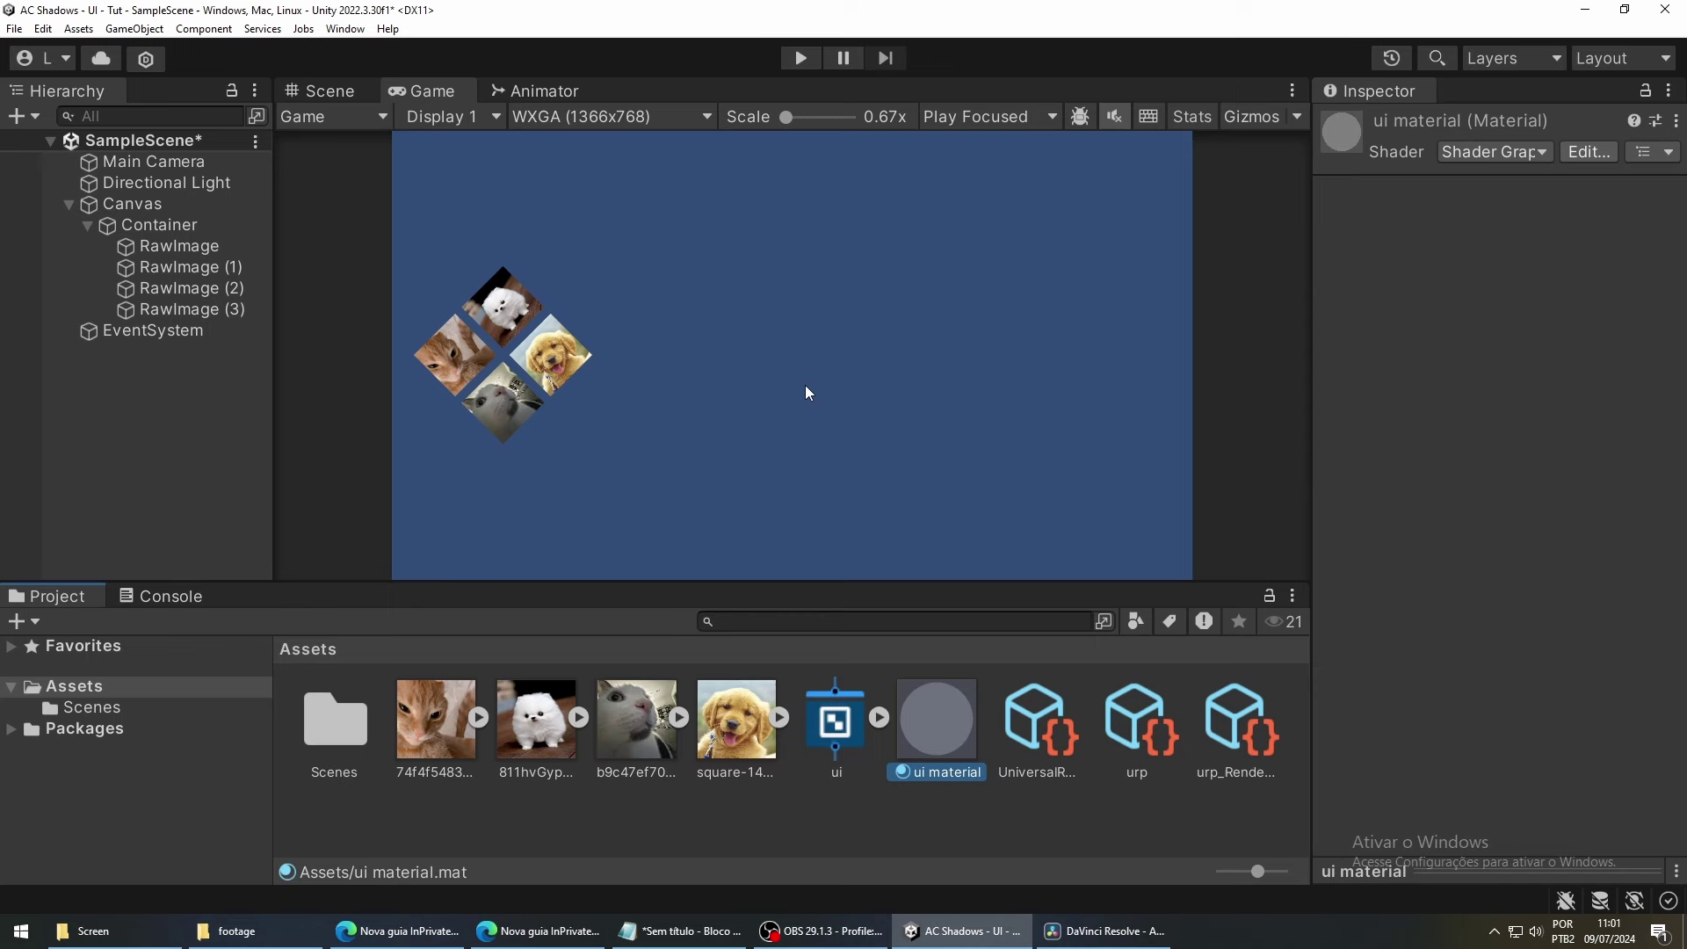
# Assign ui material to all four selected RawImages.
pyautogui.click(211, 250)
pyautogui.keyDown('shift'); pyautogui.click(231, 311); pyautogui.keyUp('shift')
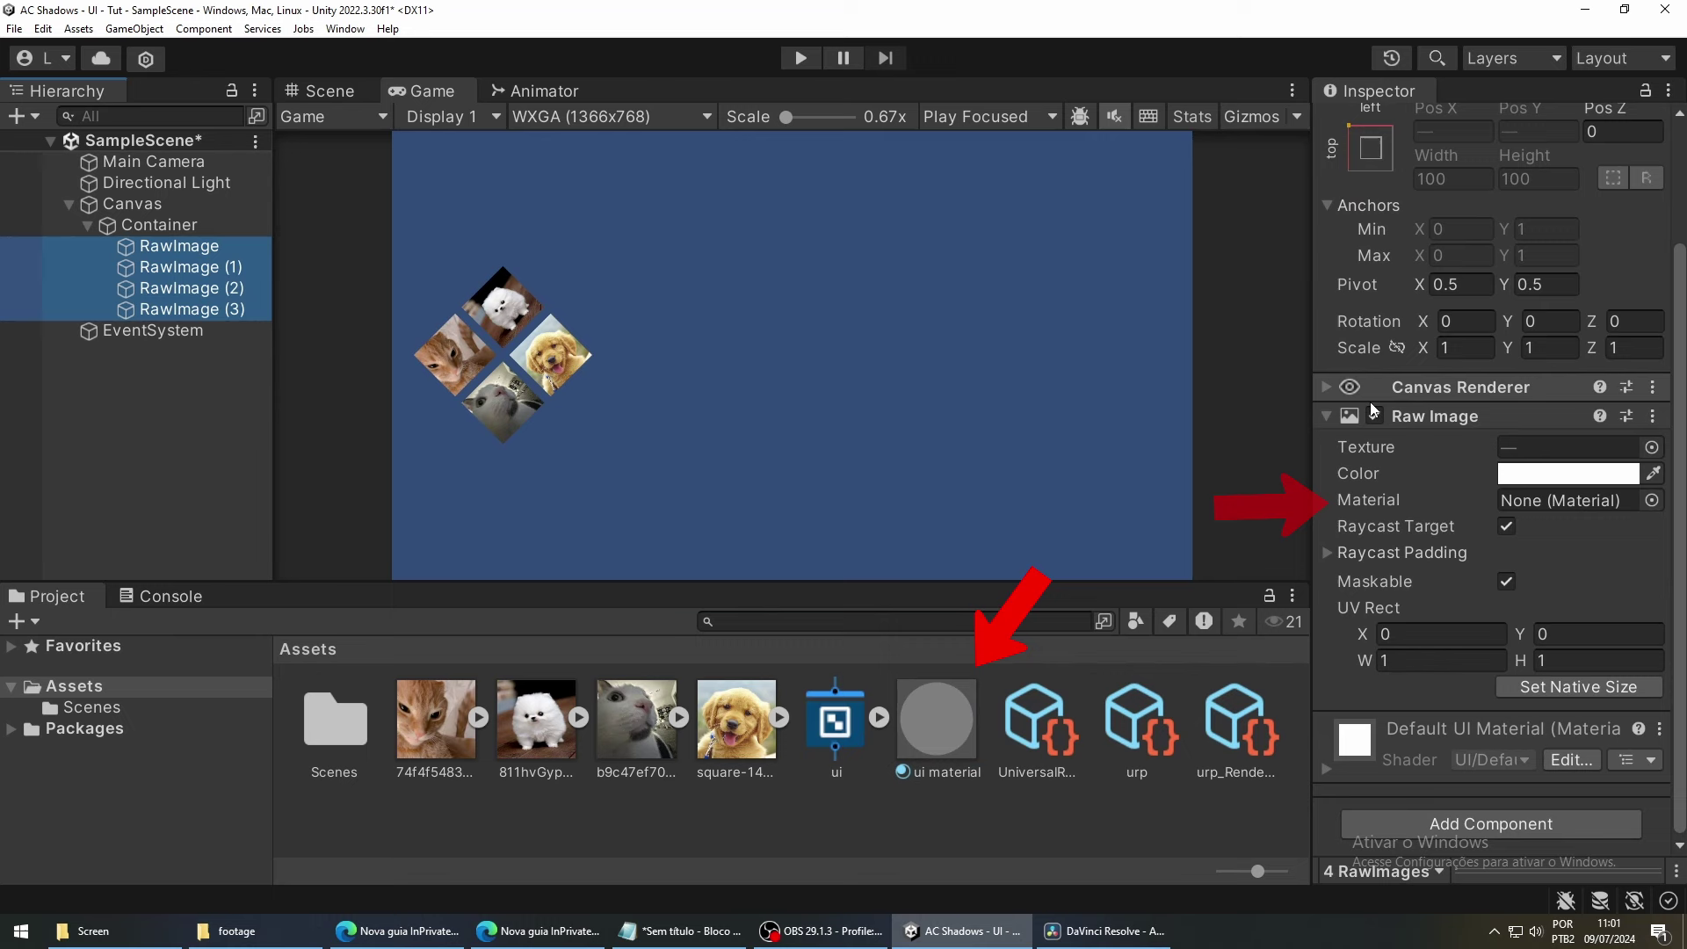
pyautogui.moveTo(960, 709); pyautogui.dragTo(1587, 508)
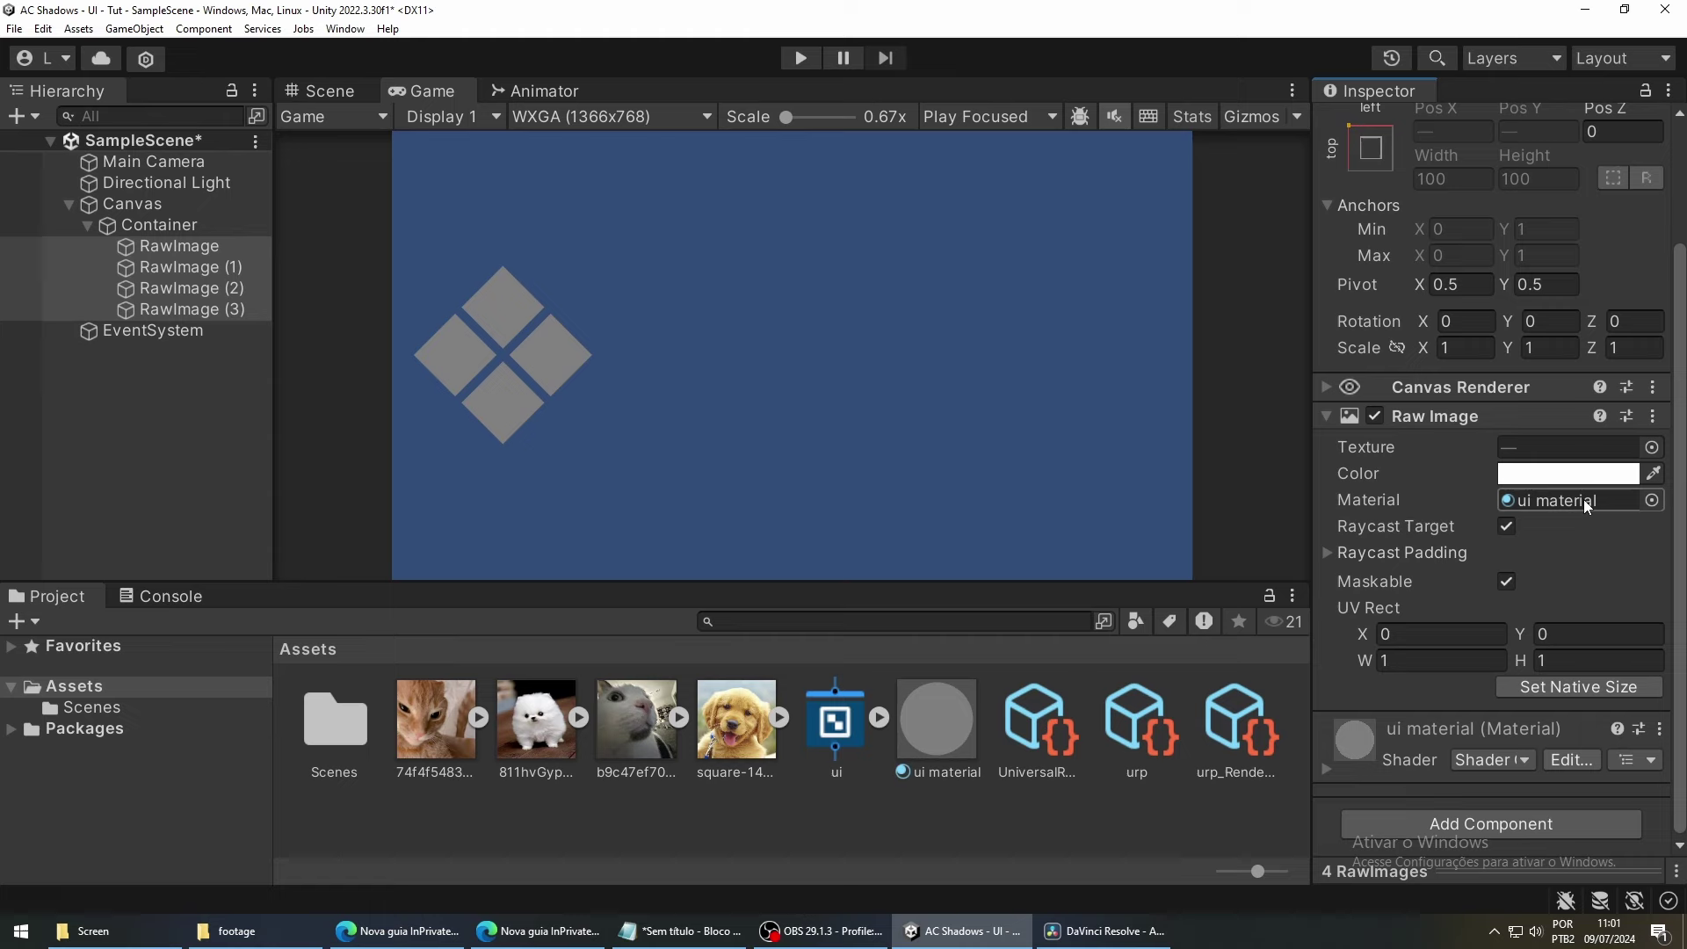
# Open the ui shader graph in a floating window stretched to full height and widened.
pyautogui.doubleClick(1587, 508)
pyautogui.click(950, 821)
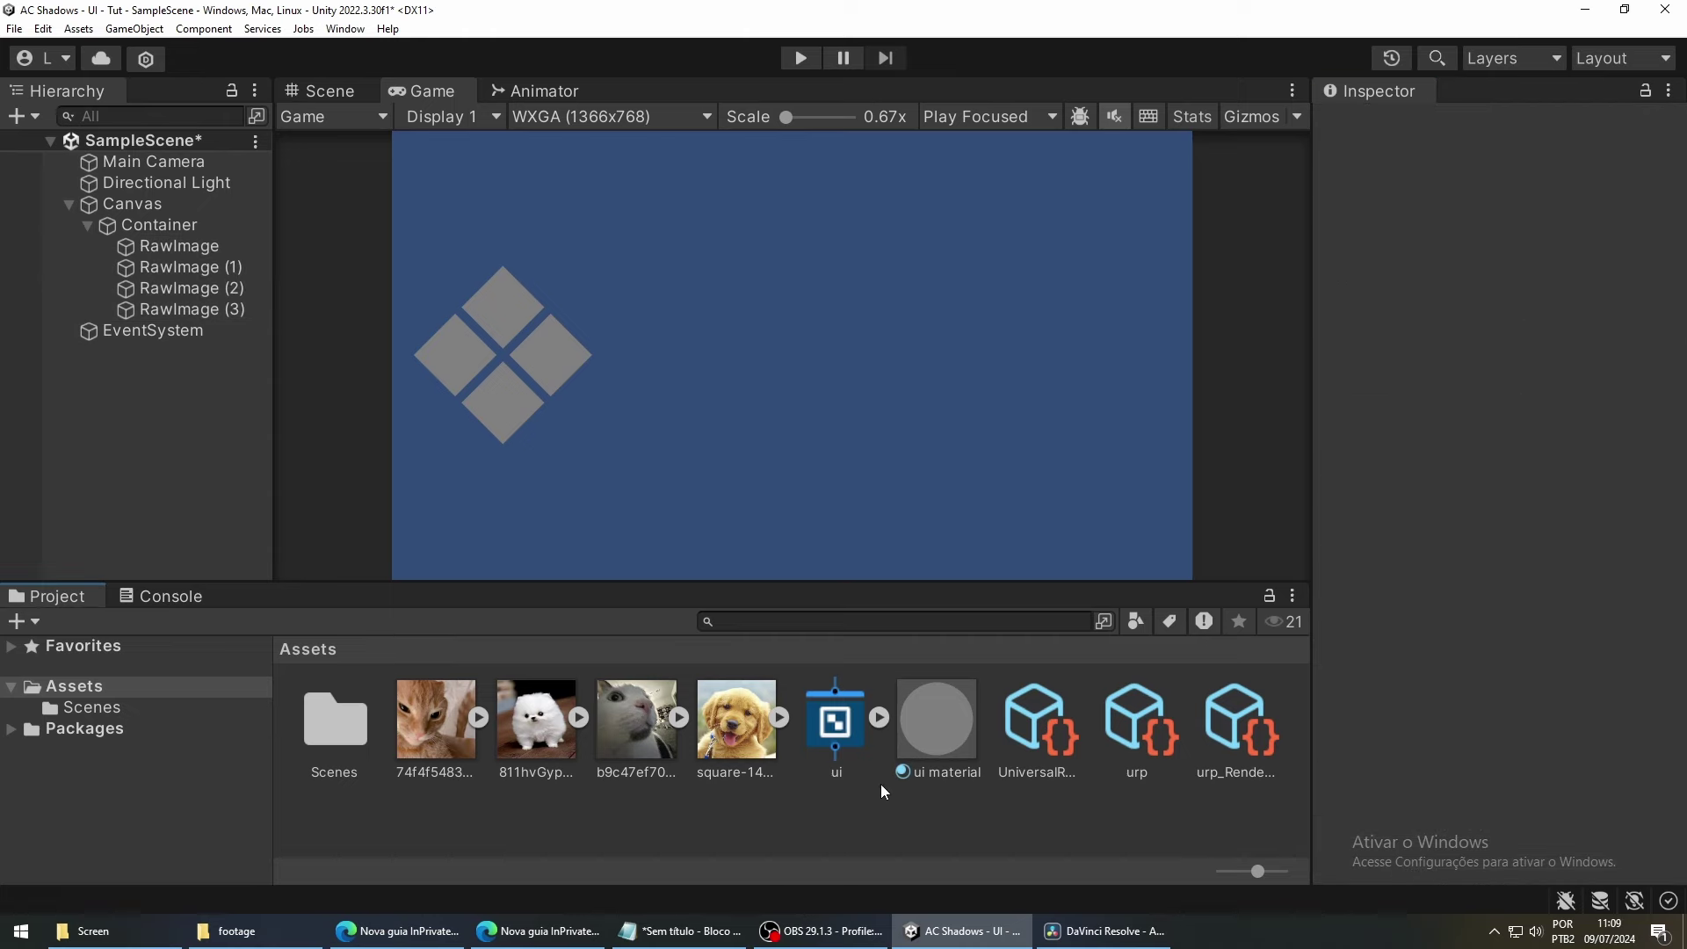
pyautogui.click(846, 716)
pyautogui.doubleClick(846, 716)
pyautogui.moveTo(652, 90); pyautogui.dragTo(887, 354)
pyautogui.moveTo(403, 123); pyautogui.dragTo(693, 17)
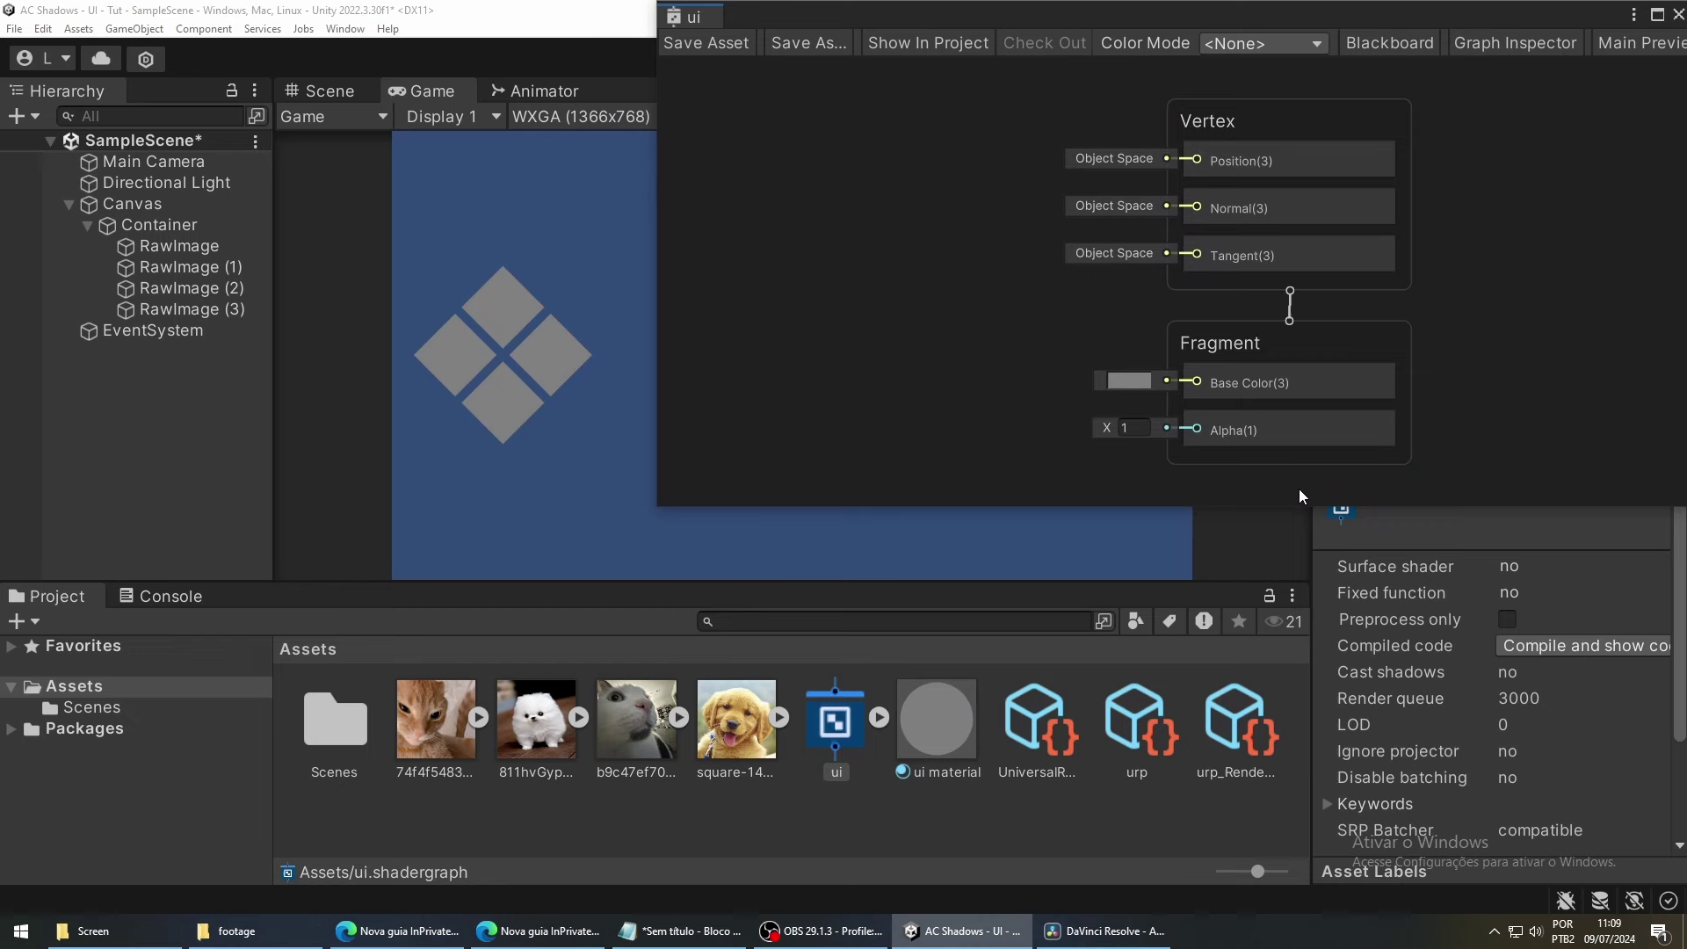
pyautogui.moveTo(1294, 507); pyautogui.dragTo(1256, 909)
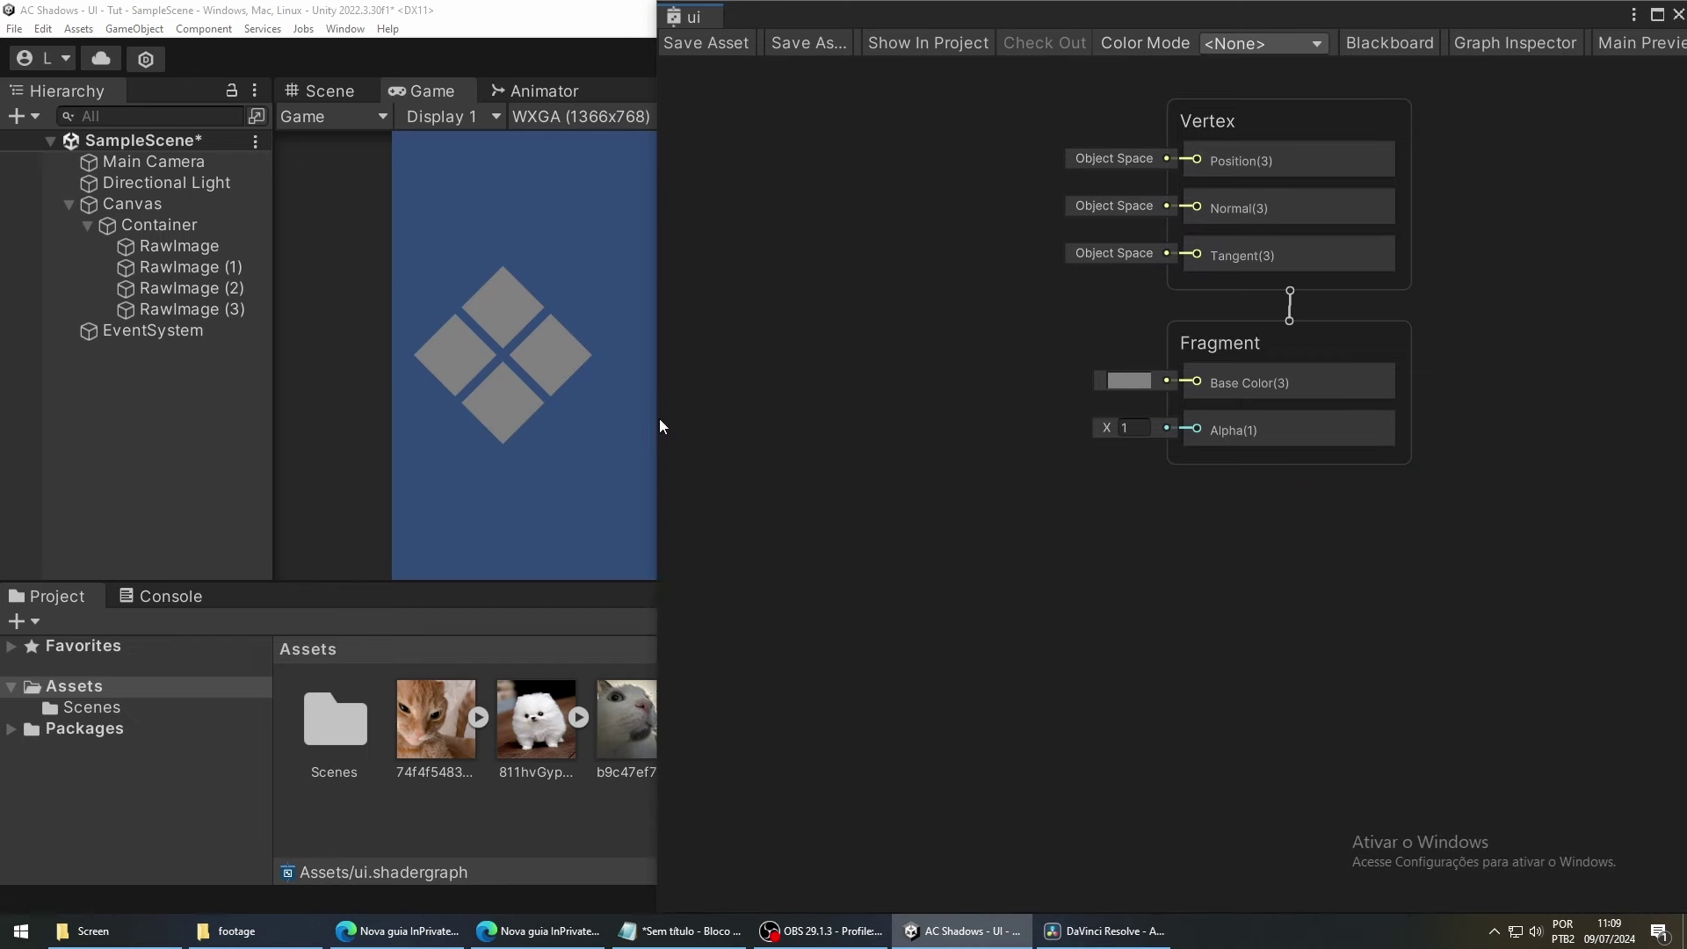
pyautogui.moveTo(658, 420); pyautogui.dragTo(589, 417)
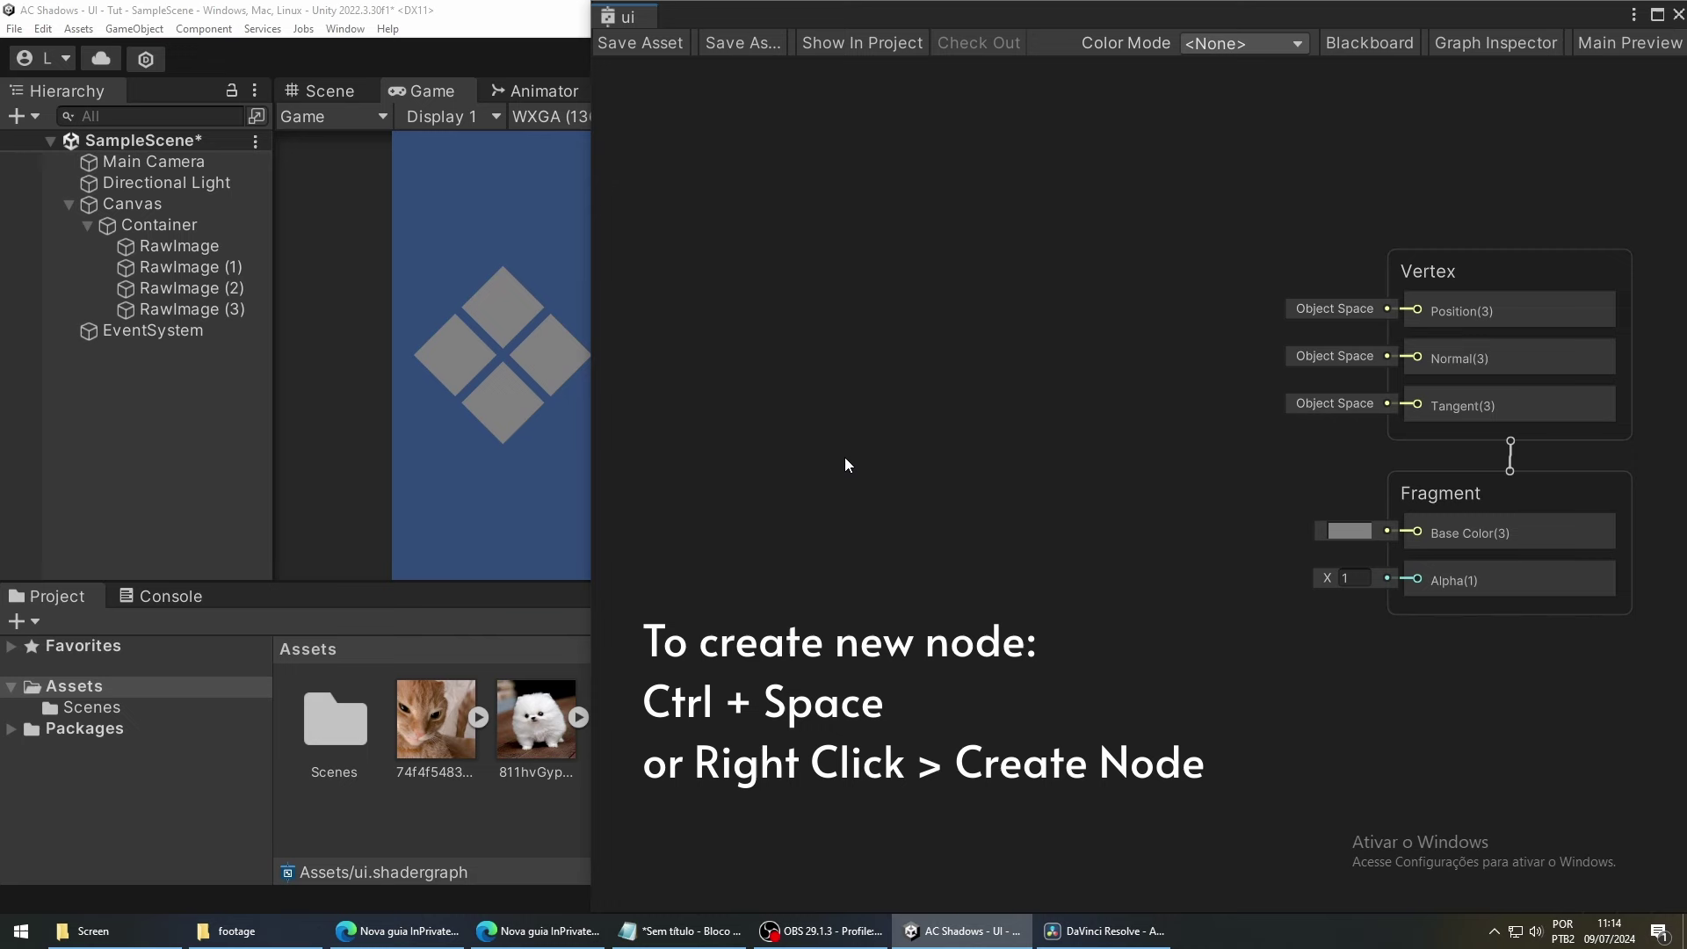
# Add a Sample Texture 2D node beside the master stack and show the Blackboard.
pyautogui.hotkey('ctrl', 'space')
pyautogui.write('sample ')
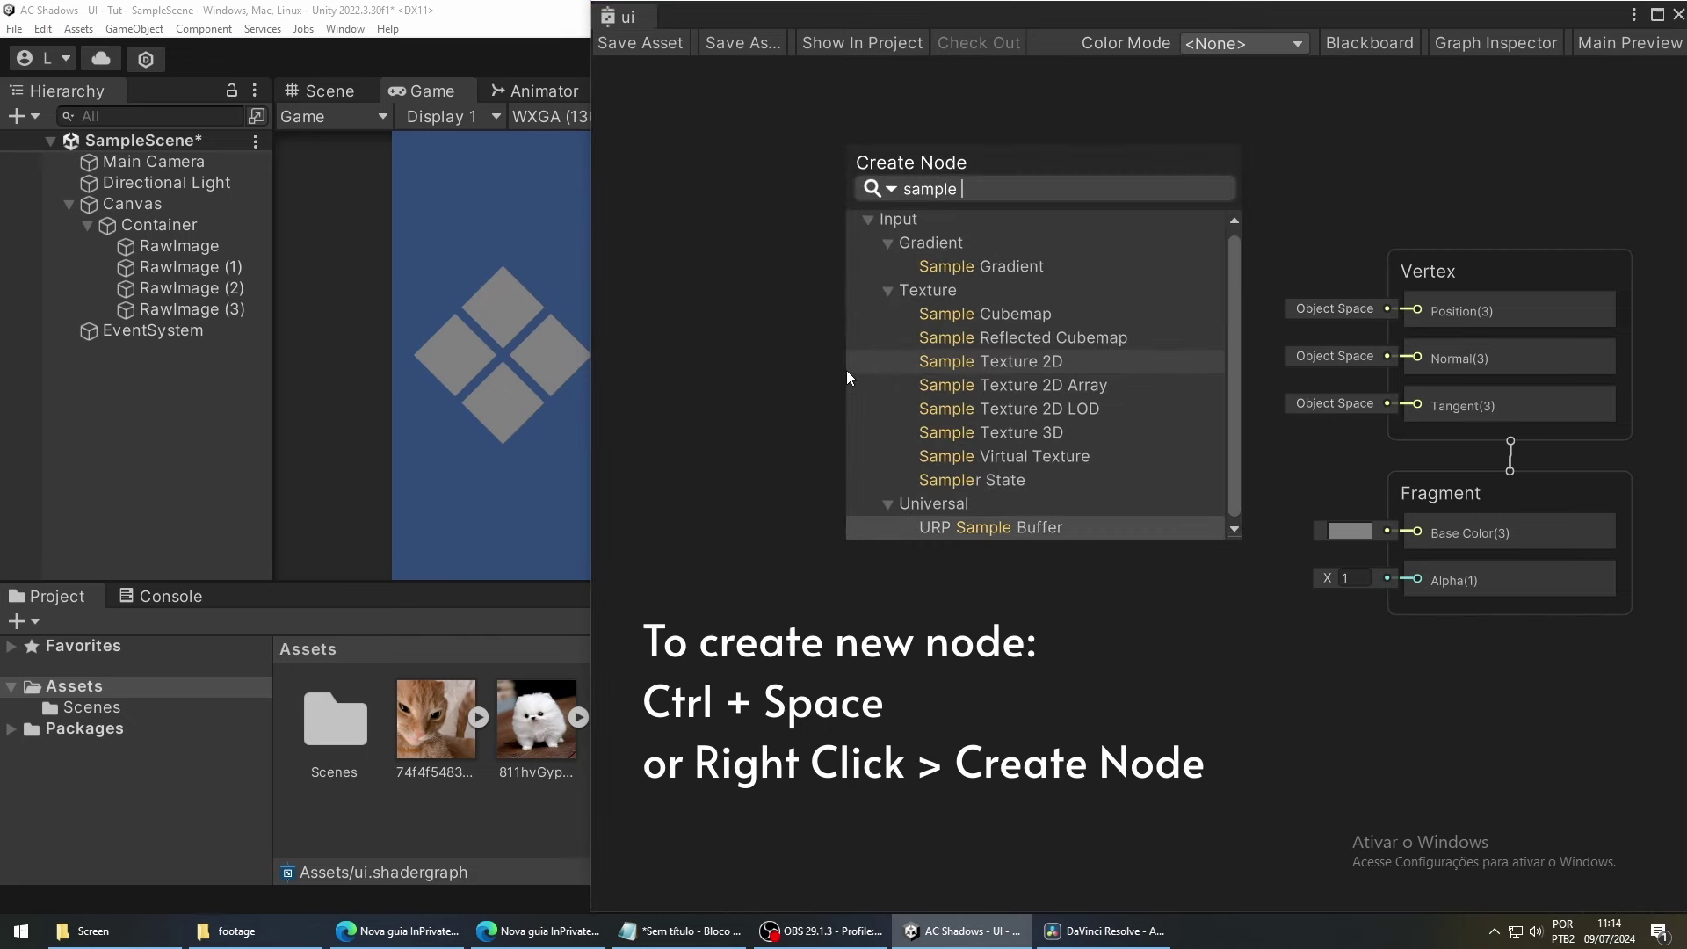
pyautogui.write('texture 2')
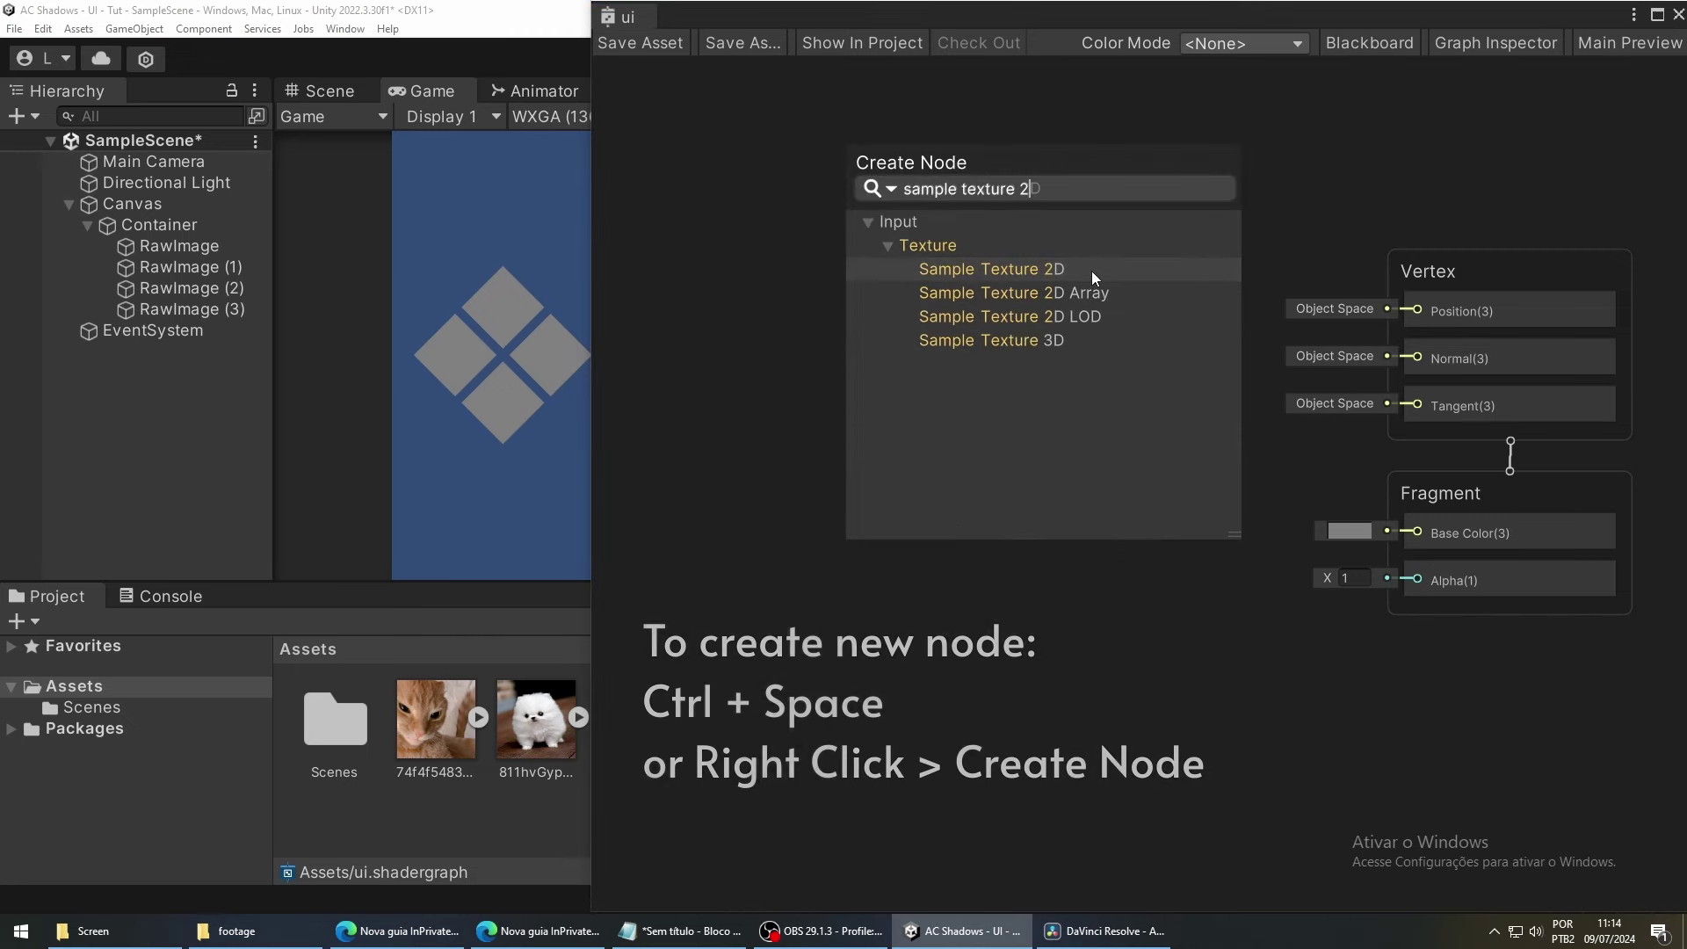
pyautogui.click(1091, 271)
pyautogui.moveTo(978, 429); pyautogui.dragTo(1051, 324)
pyautogui.moveTo(1051, 324); pyautogui.dragTo(1142, 428, button='middle')
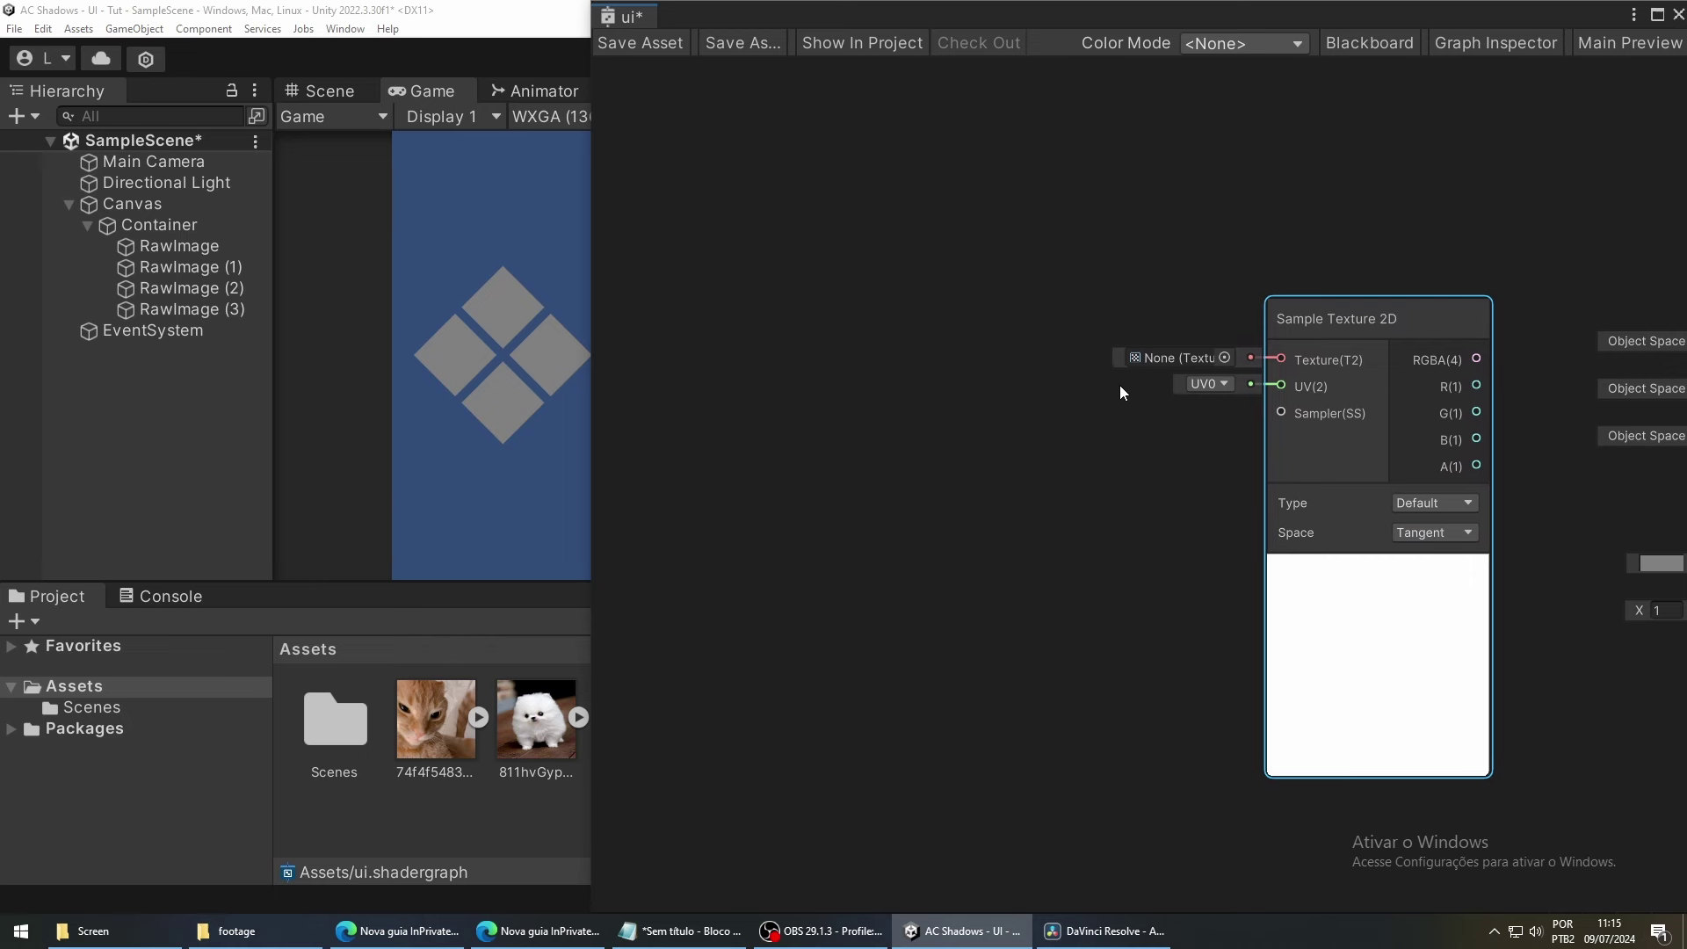
pyautogui.click(1378, 46)
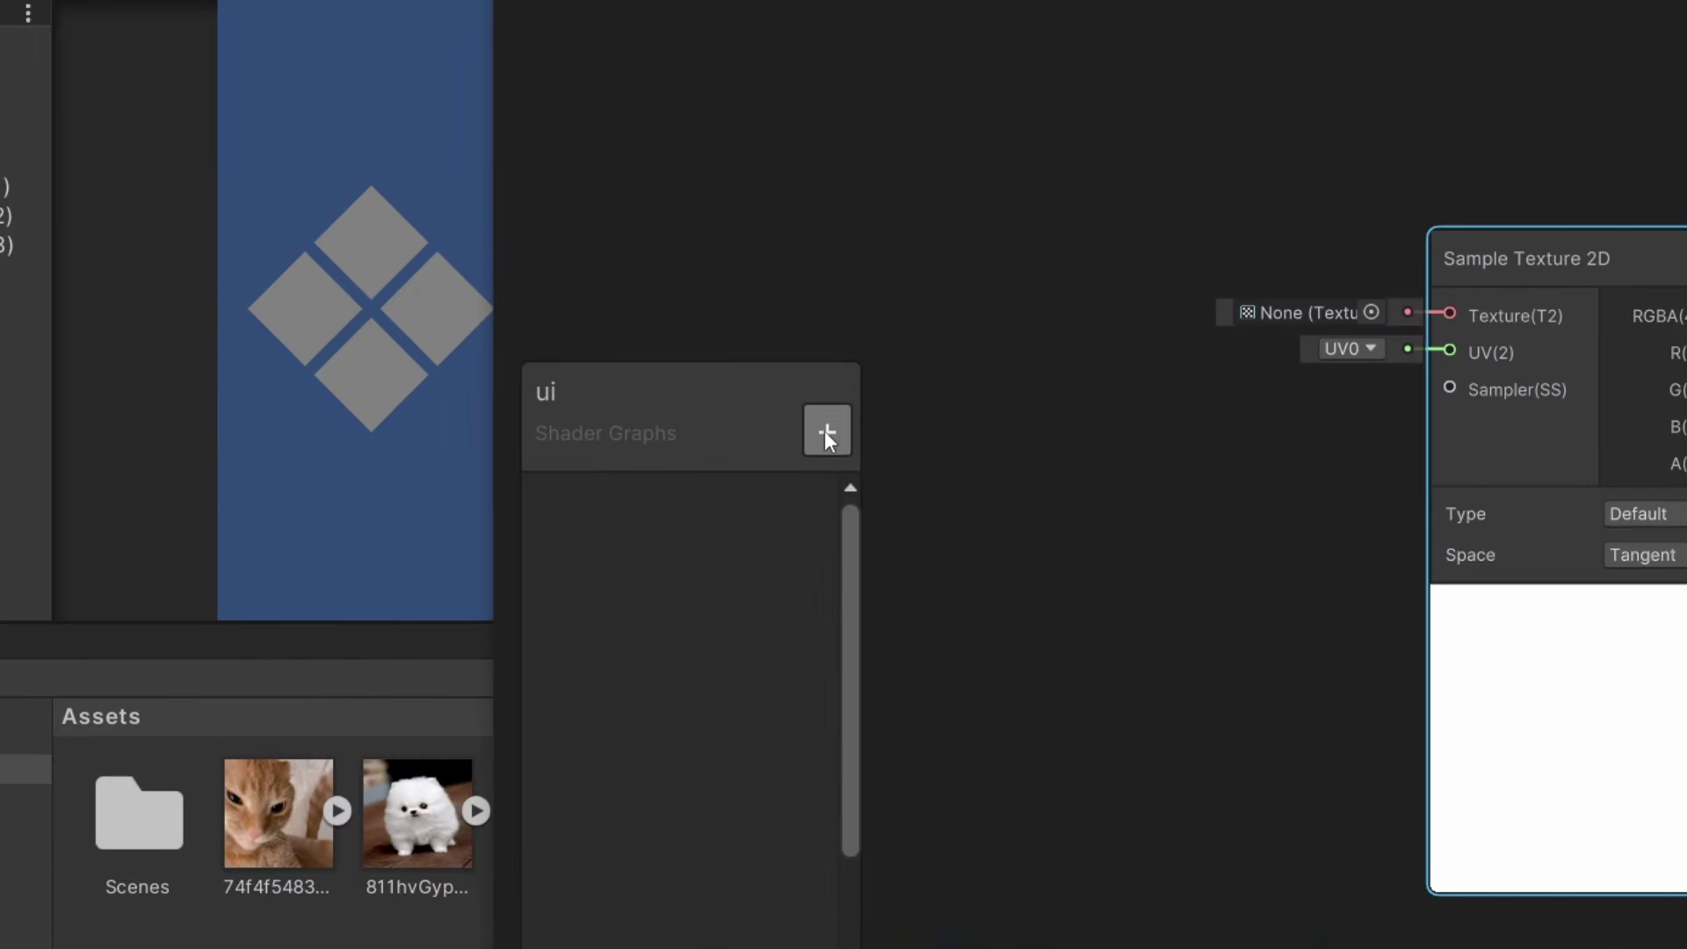
# Add a Texture 2D property to the Blackboard and name it _MainTex.
pyautogui.click(831, 444)
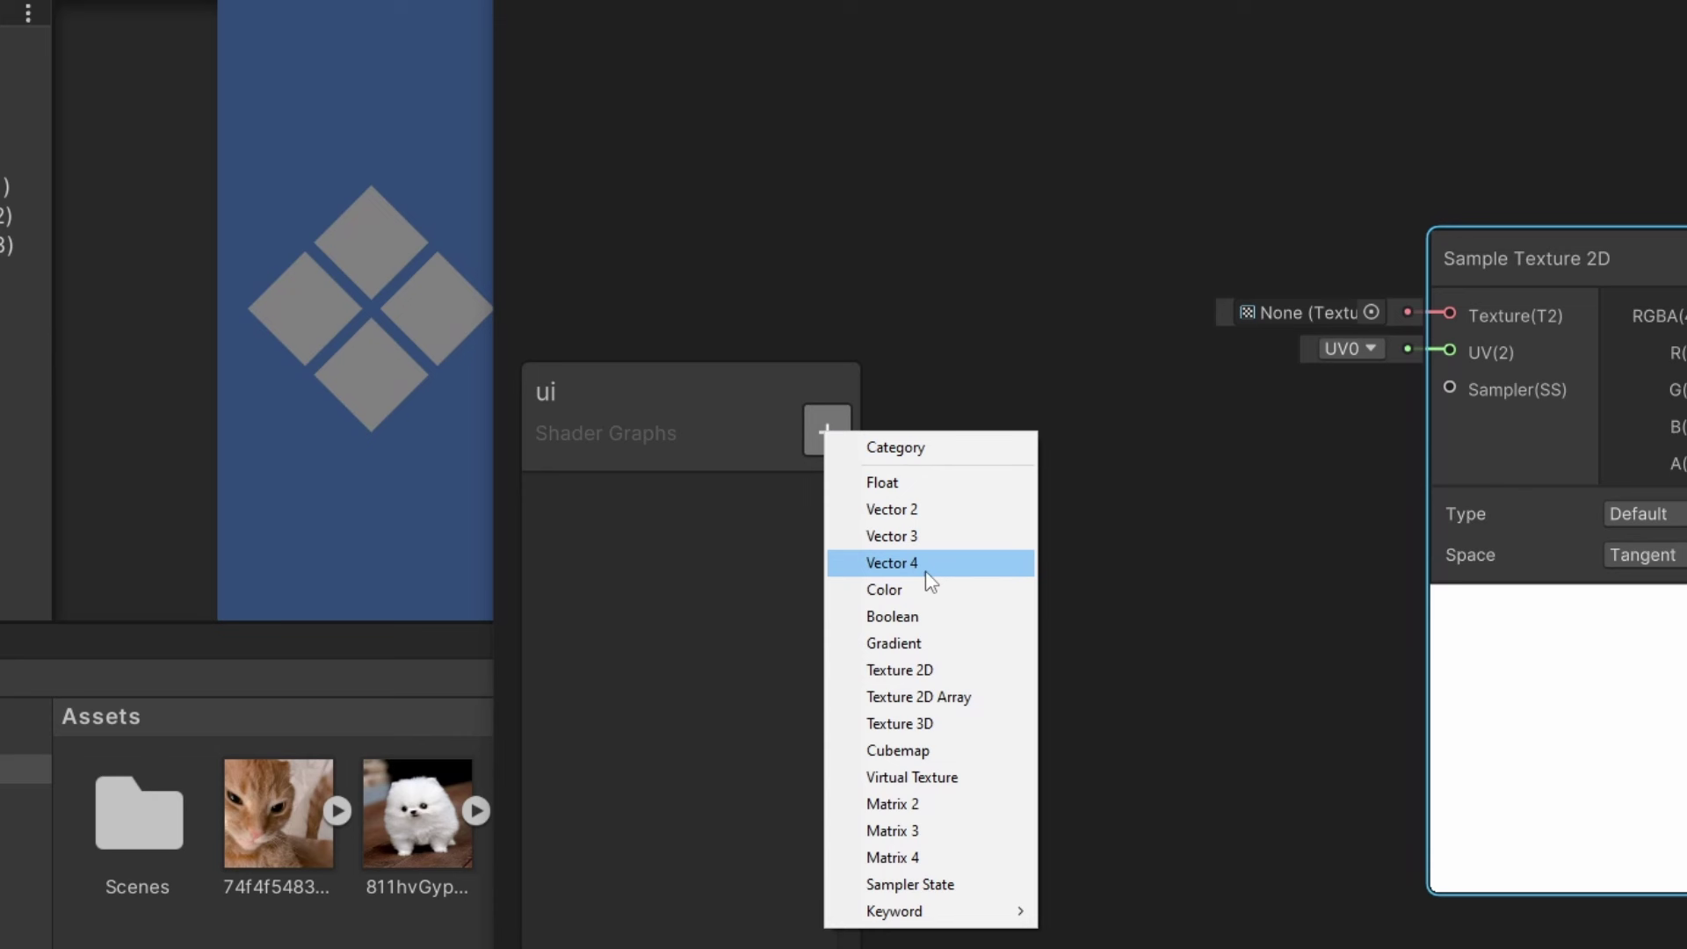
pyautogui.click(953, 665)
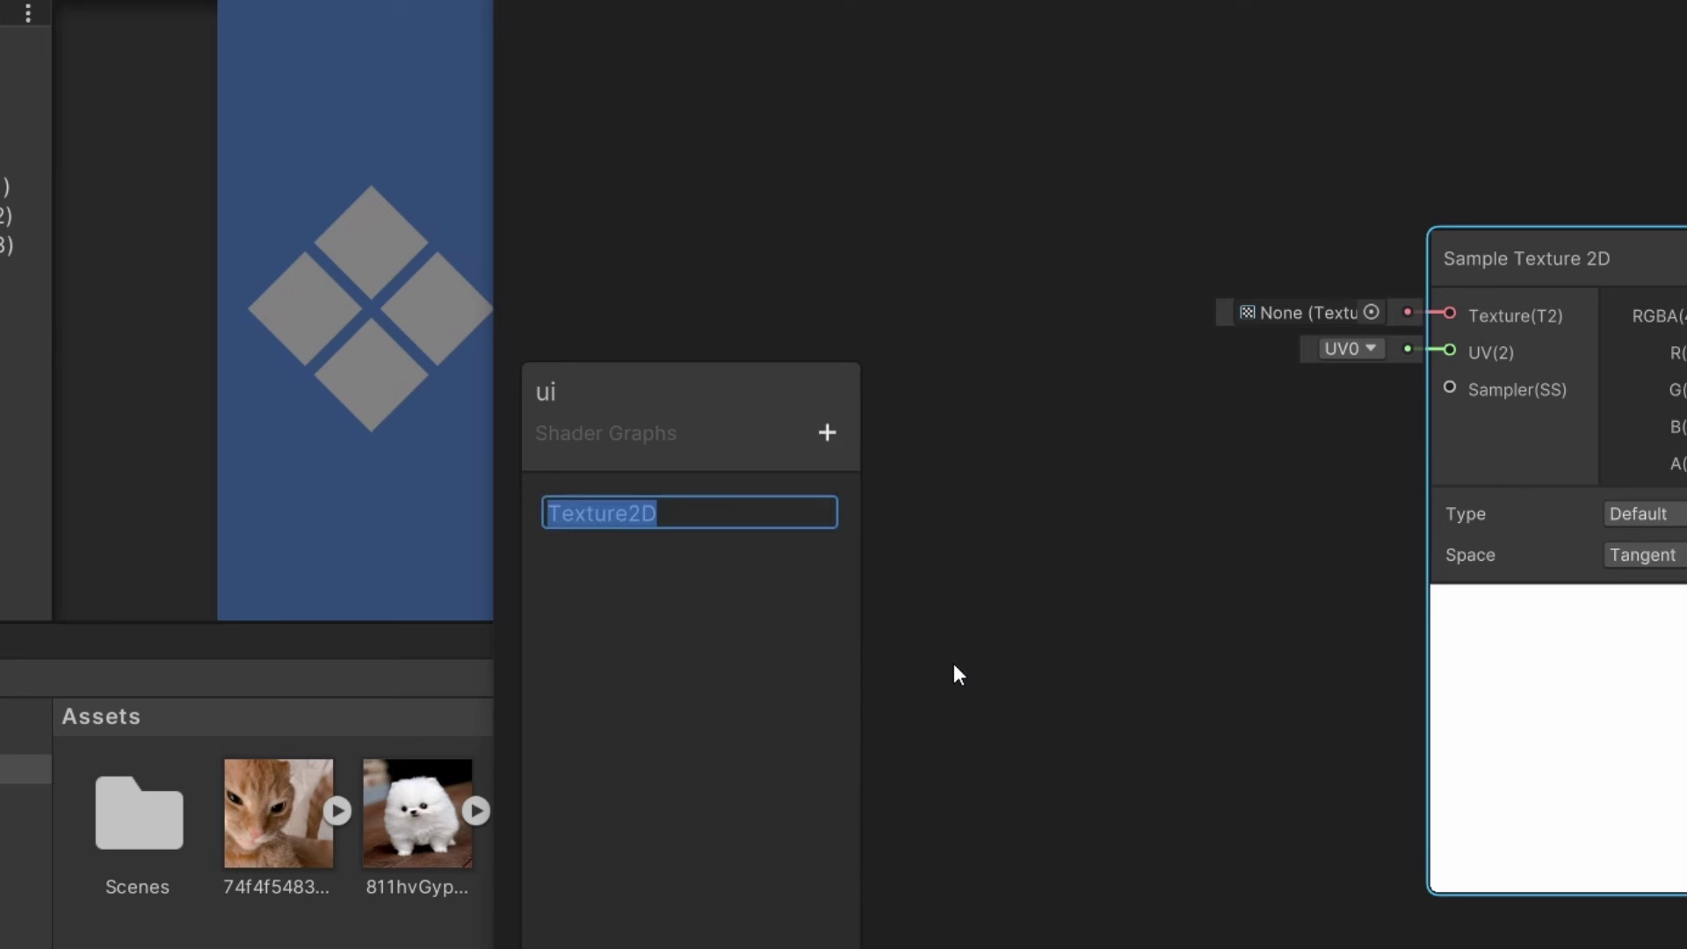
pyautogui.write('_MainTe')
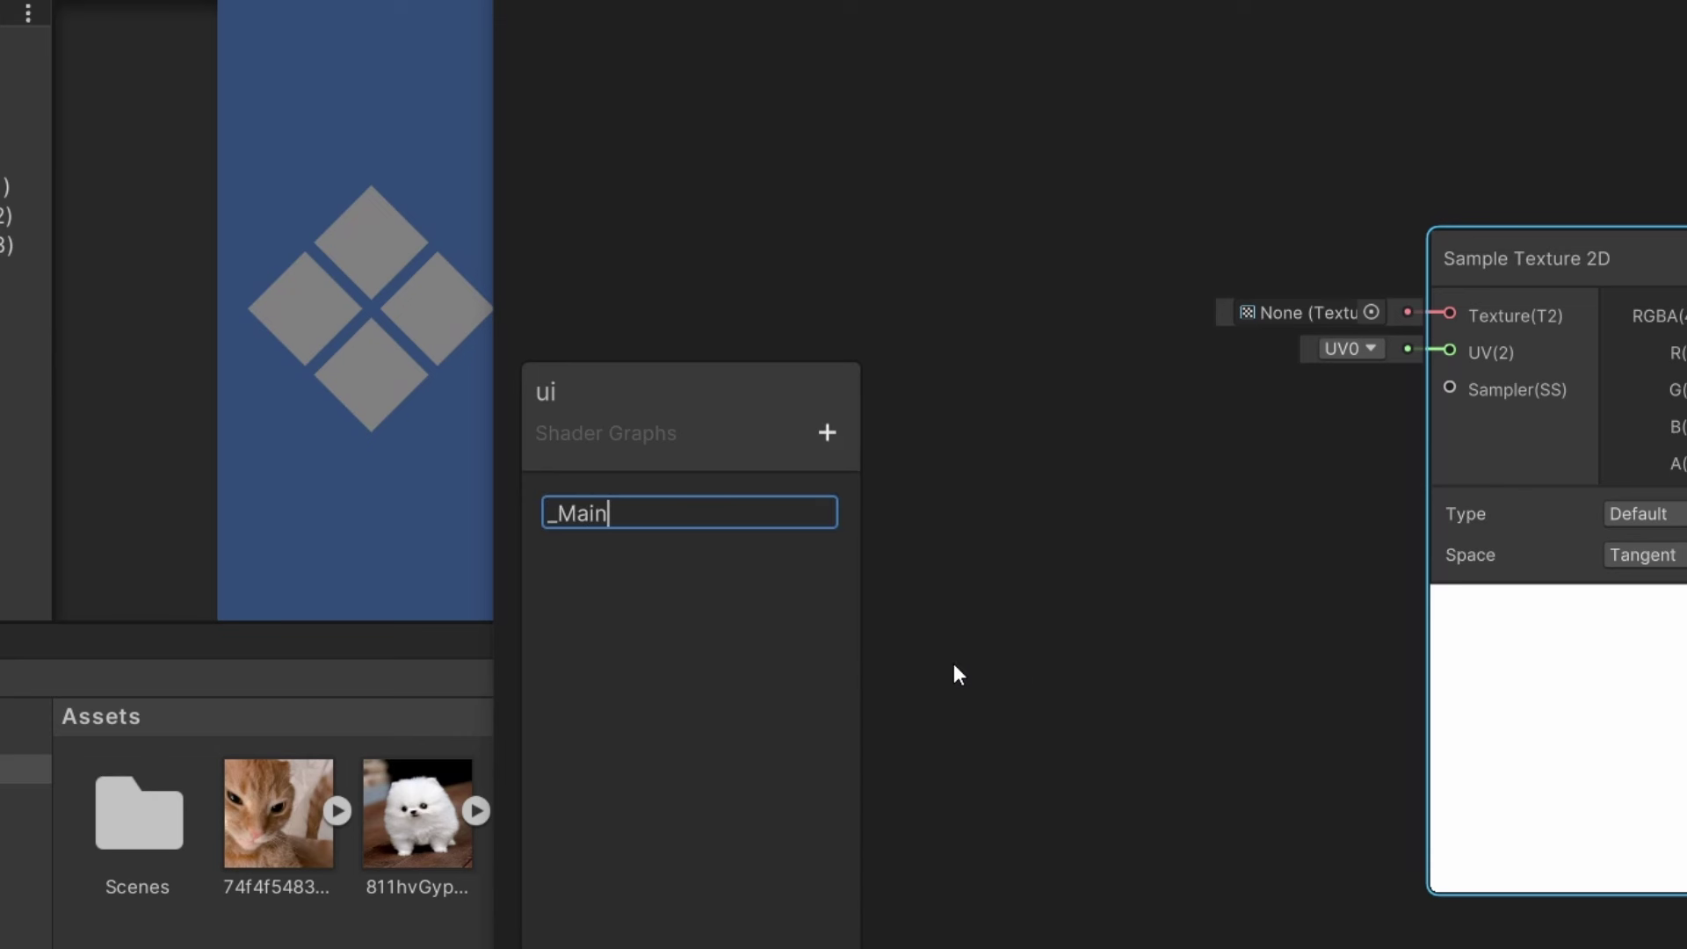
pyautogui.write('x')
pyautogui.press('Return')
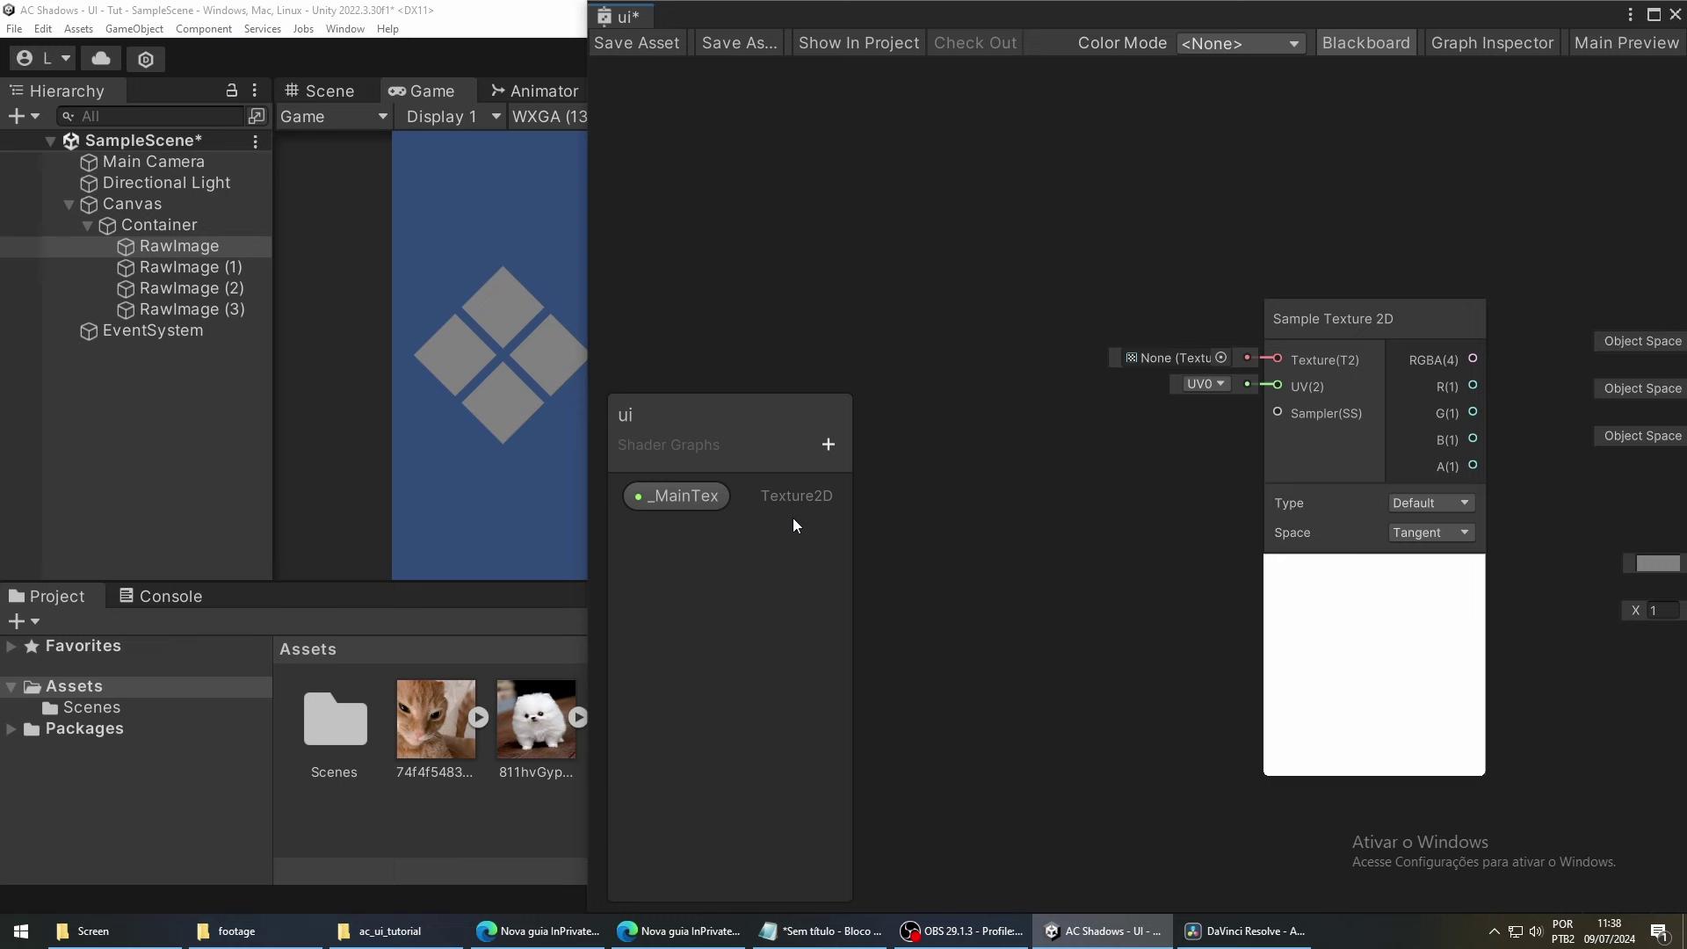
# Wire _MainTex into the Sample Texture 2D Texture input, its RGBA into Base Color, and save.
pyautogui.moveTo(681, 496); pyautogui.dragTo(930, 278)
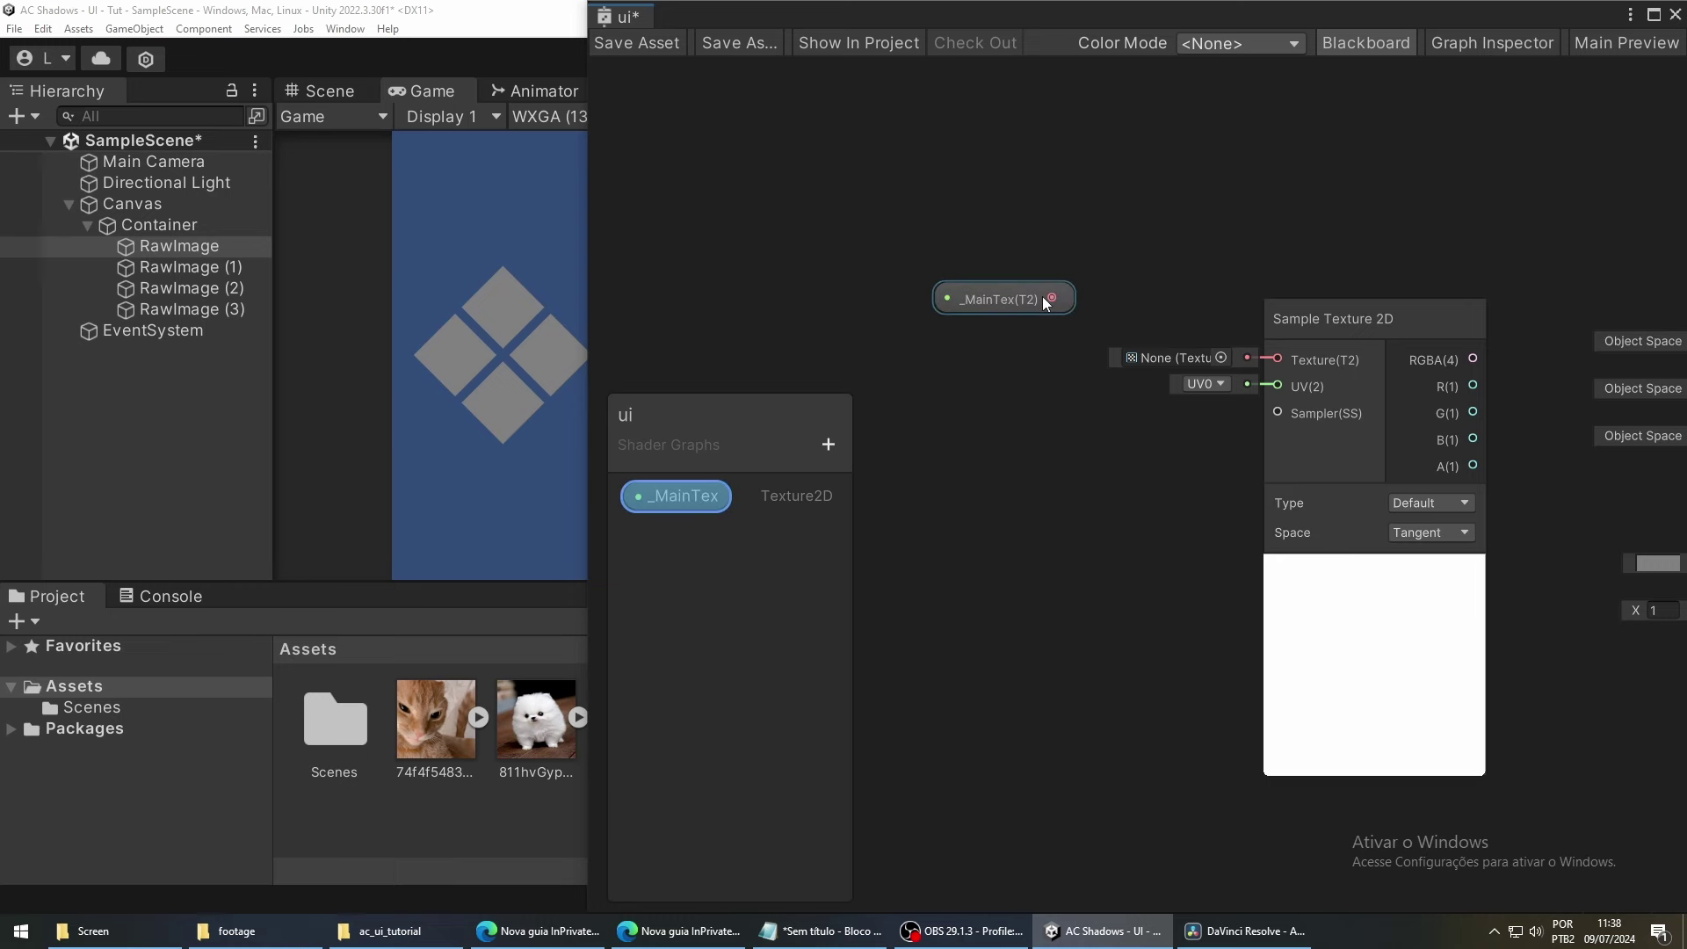
pyautogui.moveTo(1053, 298); pyautogui.dragTo(1276, 362)
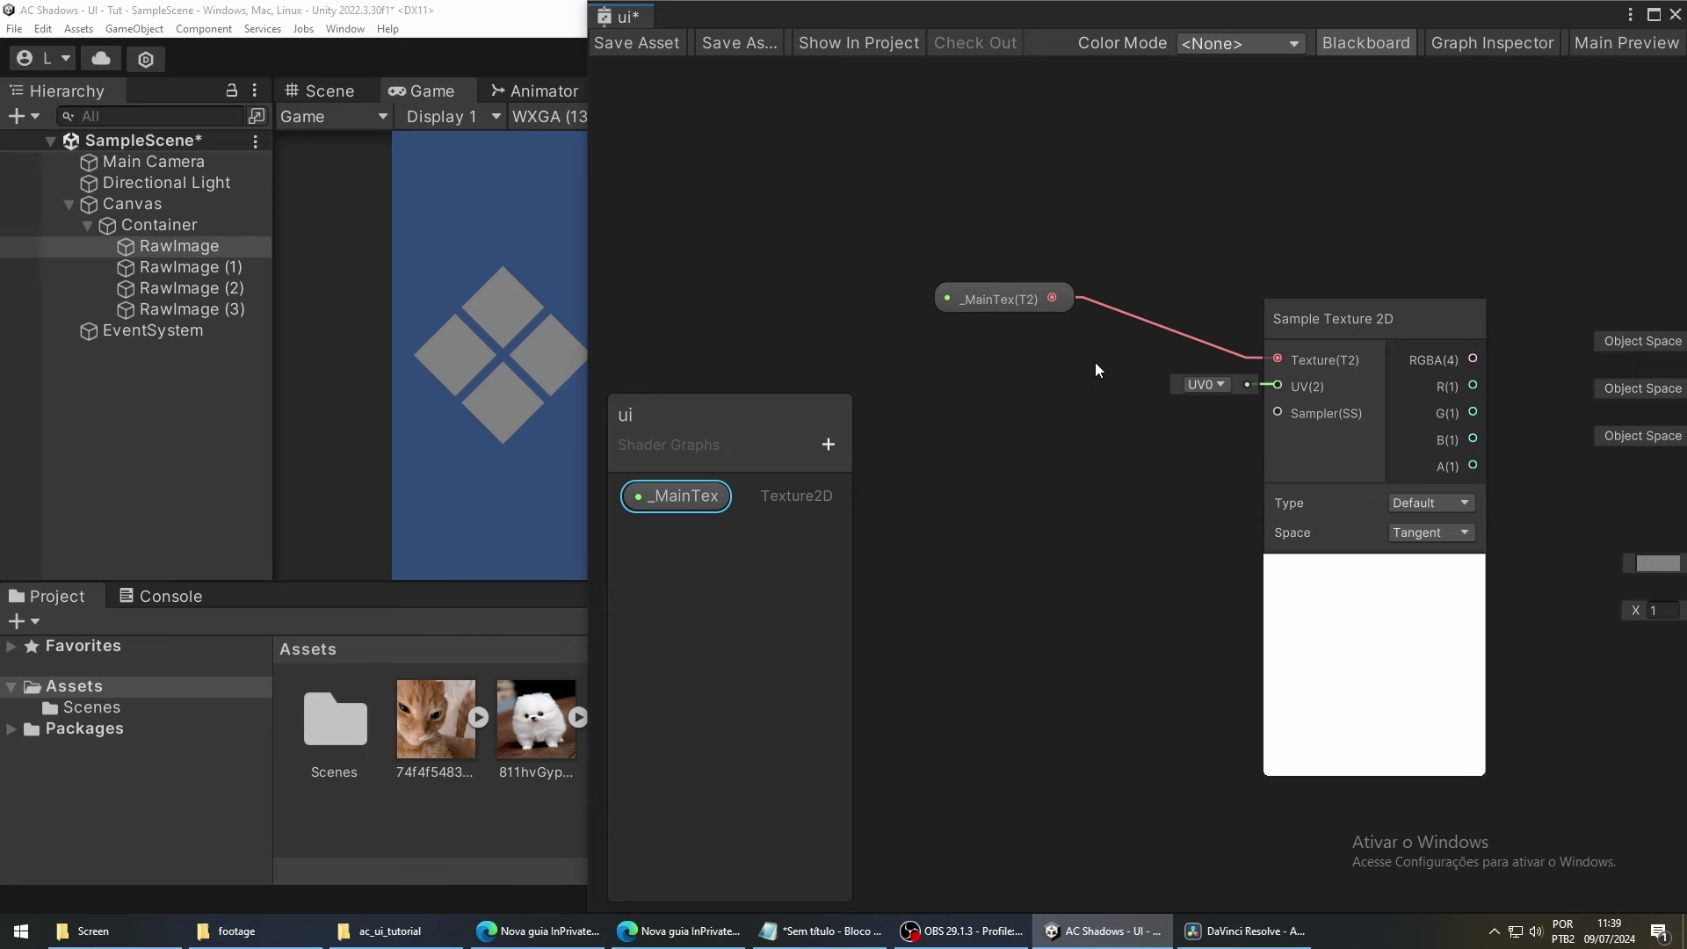
pyautogui.moveTo(1079, 371); pyautogui.dragTo(789, 340, button='middle')
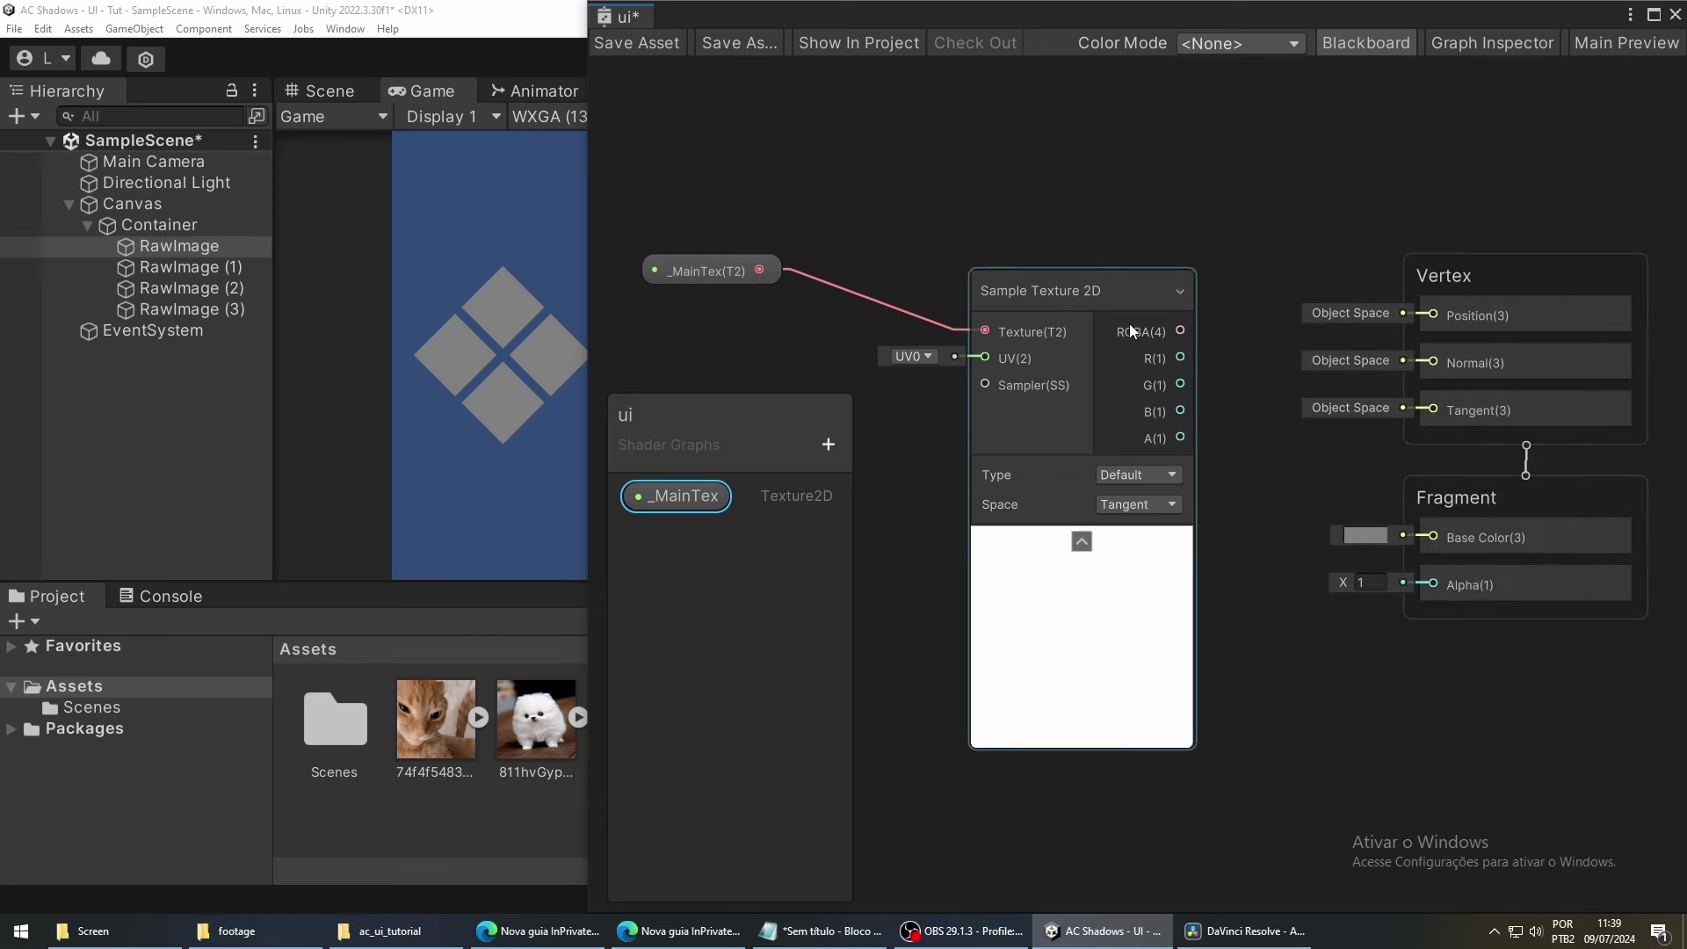
pyautogui.moveTo(1182, 329); pyautogui.dragTo(1421, 531)
pyautogui.press('a')
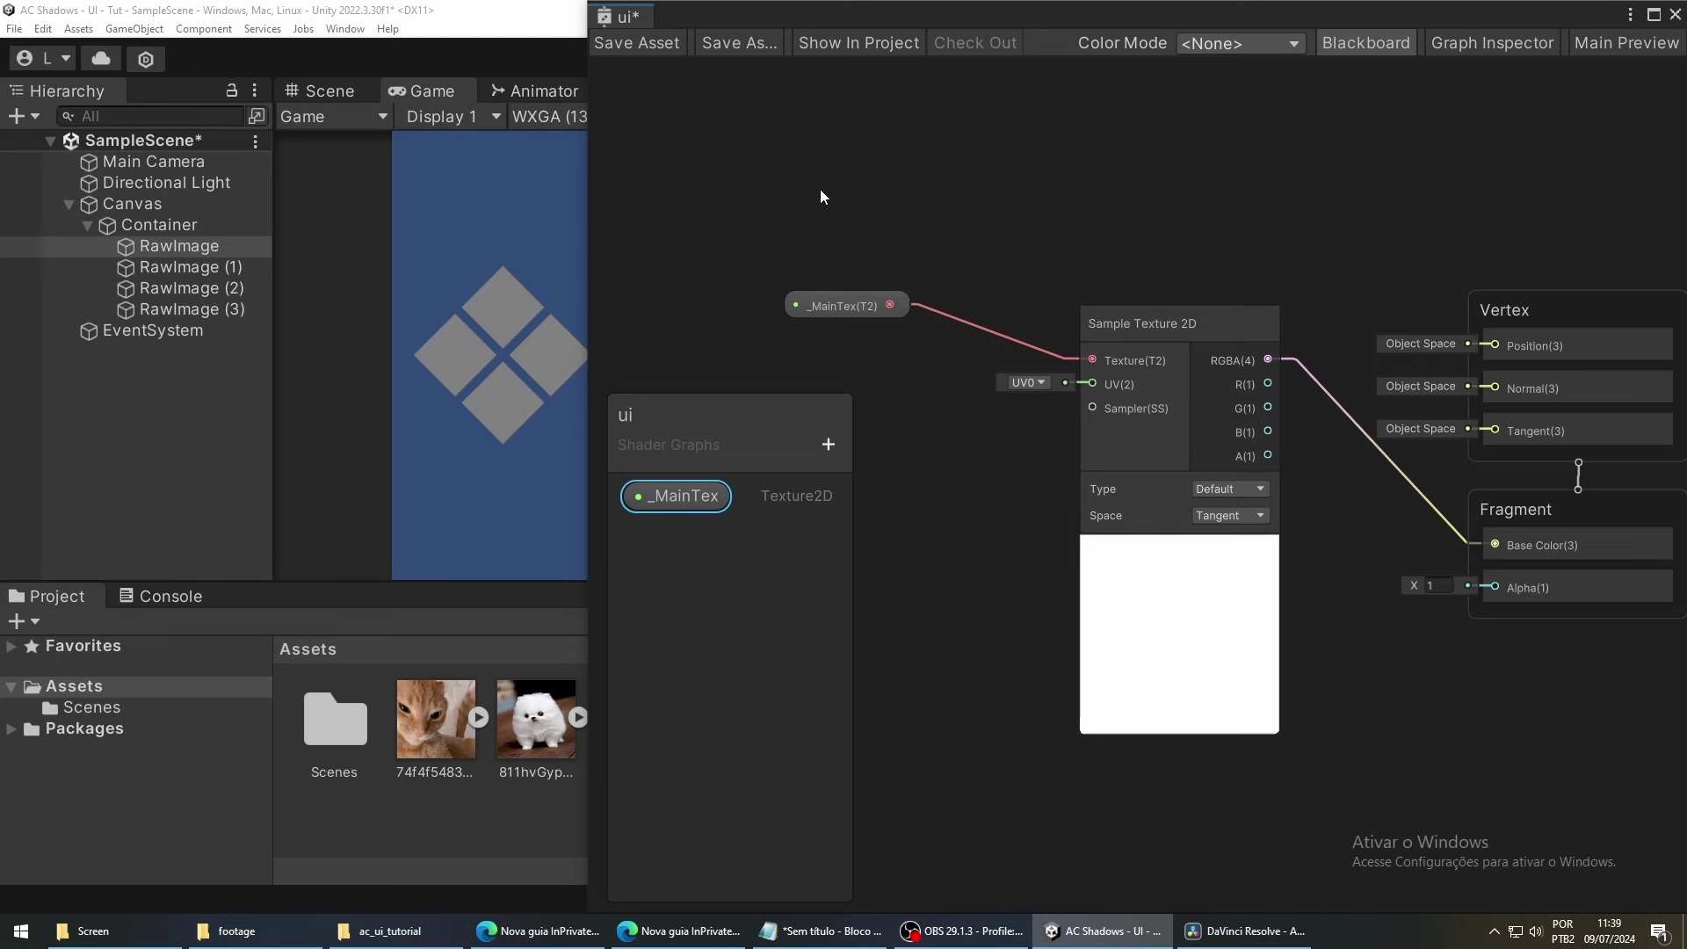
pyautogui.click(638, 45)
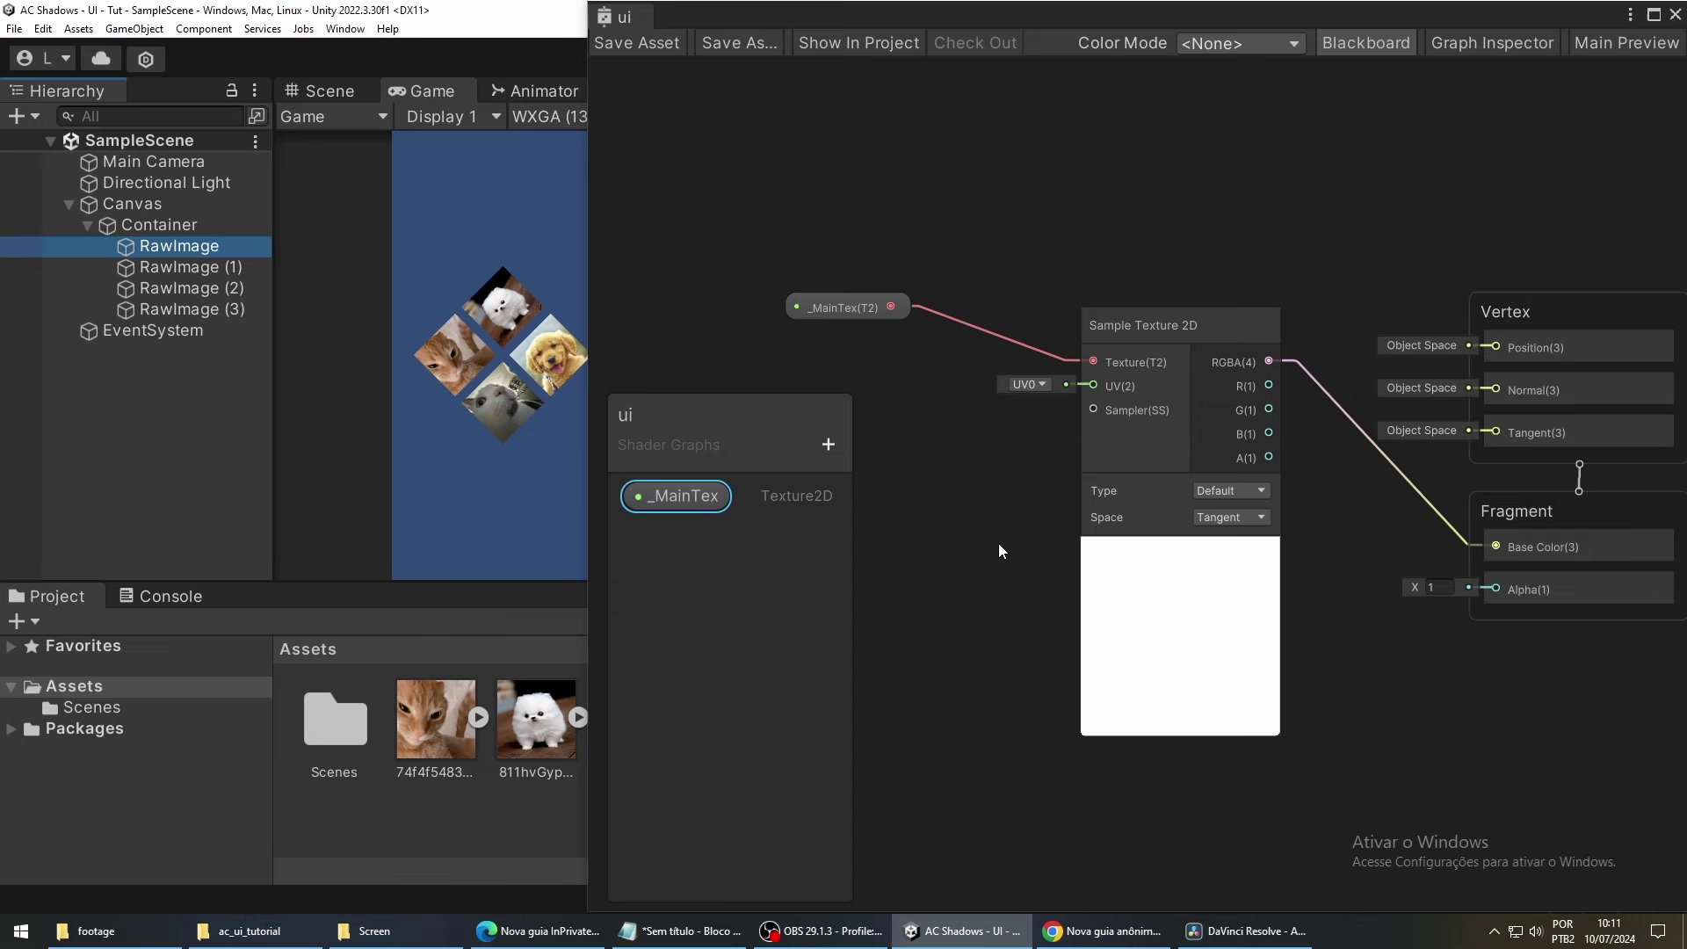
# Add a Rotate node near Sample Texture 2D and set its unit to Degrees.
pyautogui.moveTo(998, 543); pyautogui.dragTo(1310, 521, button='middle')
pyautogui.press('space')
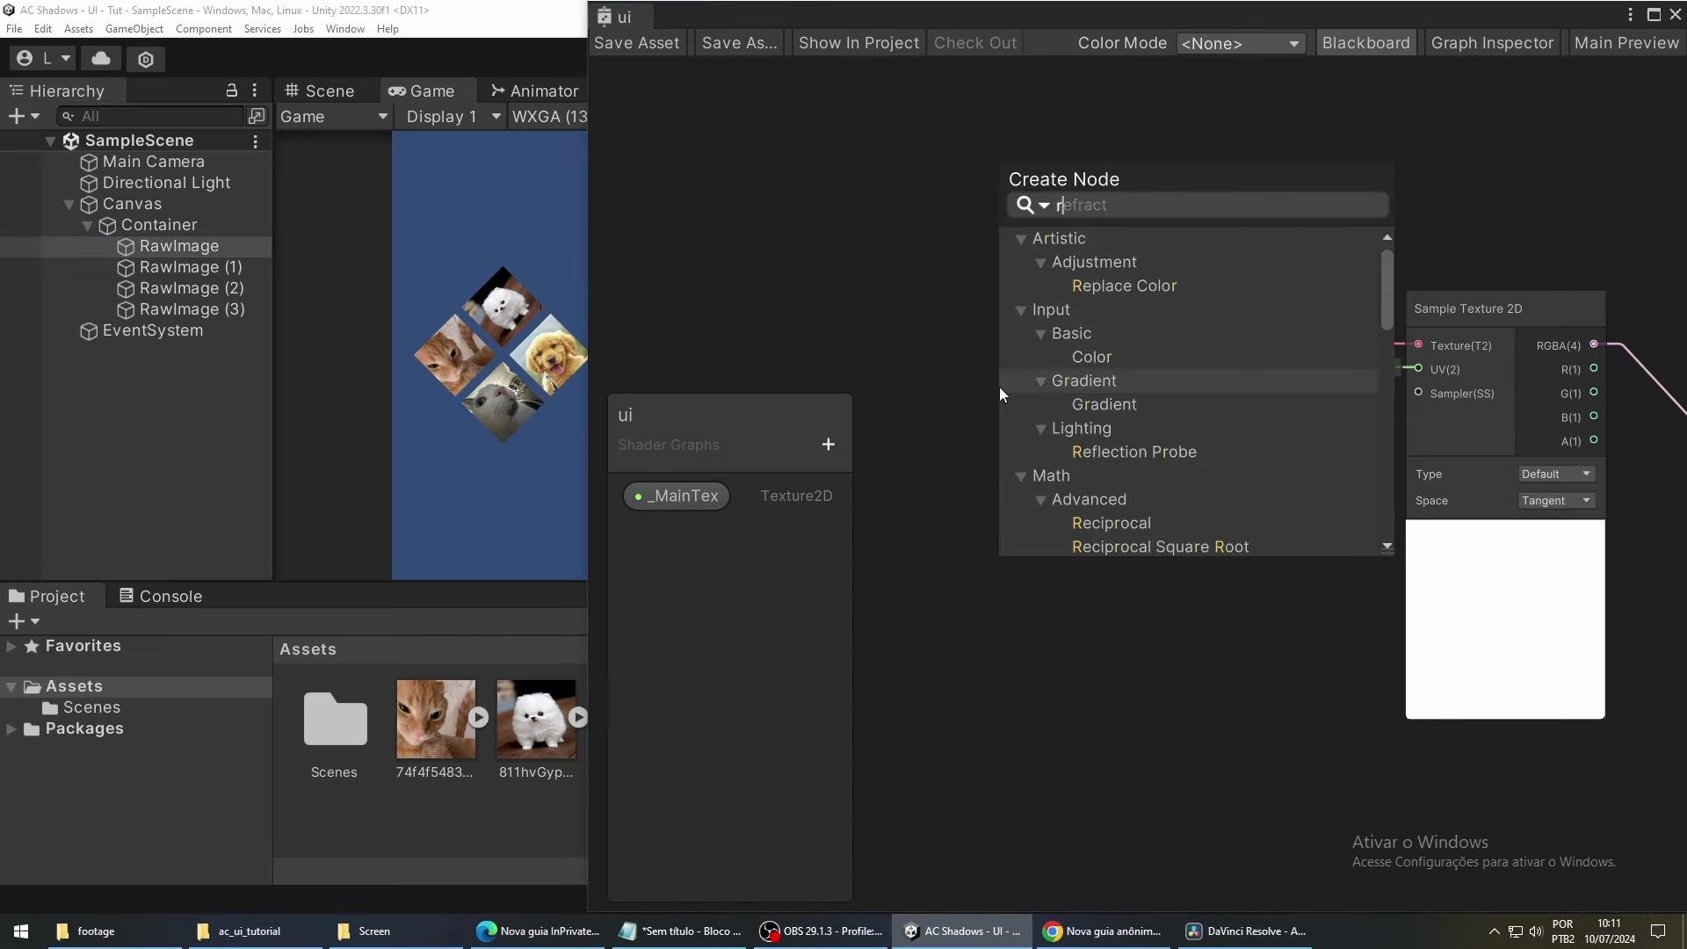
pyautogui.write('rotate')
pyautogui.click(1111, 335)
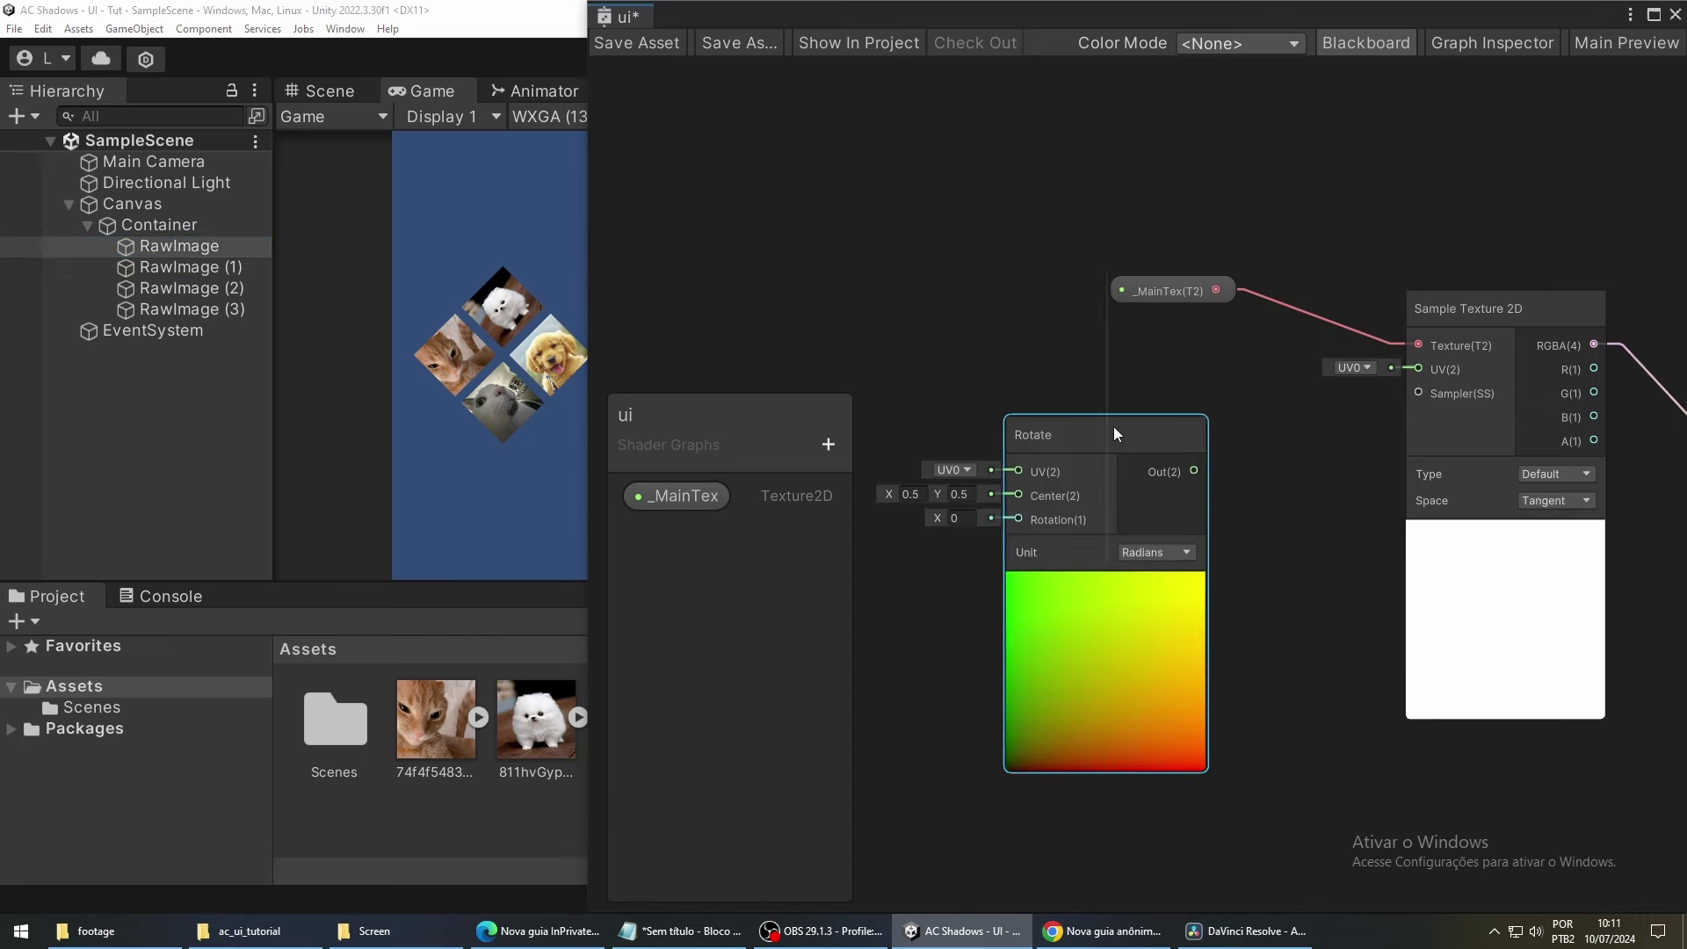
pyautogui.moveTo(1114, 425); pyautogui.dragTo(1085, 386)
pyautogui.click(1134, 473)
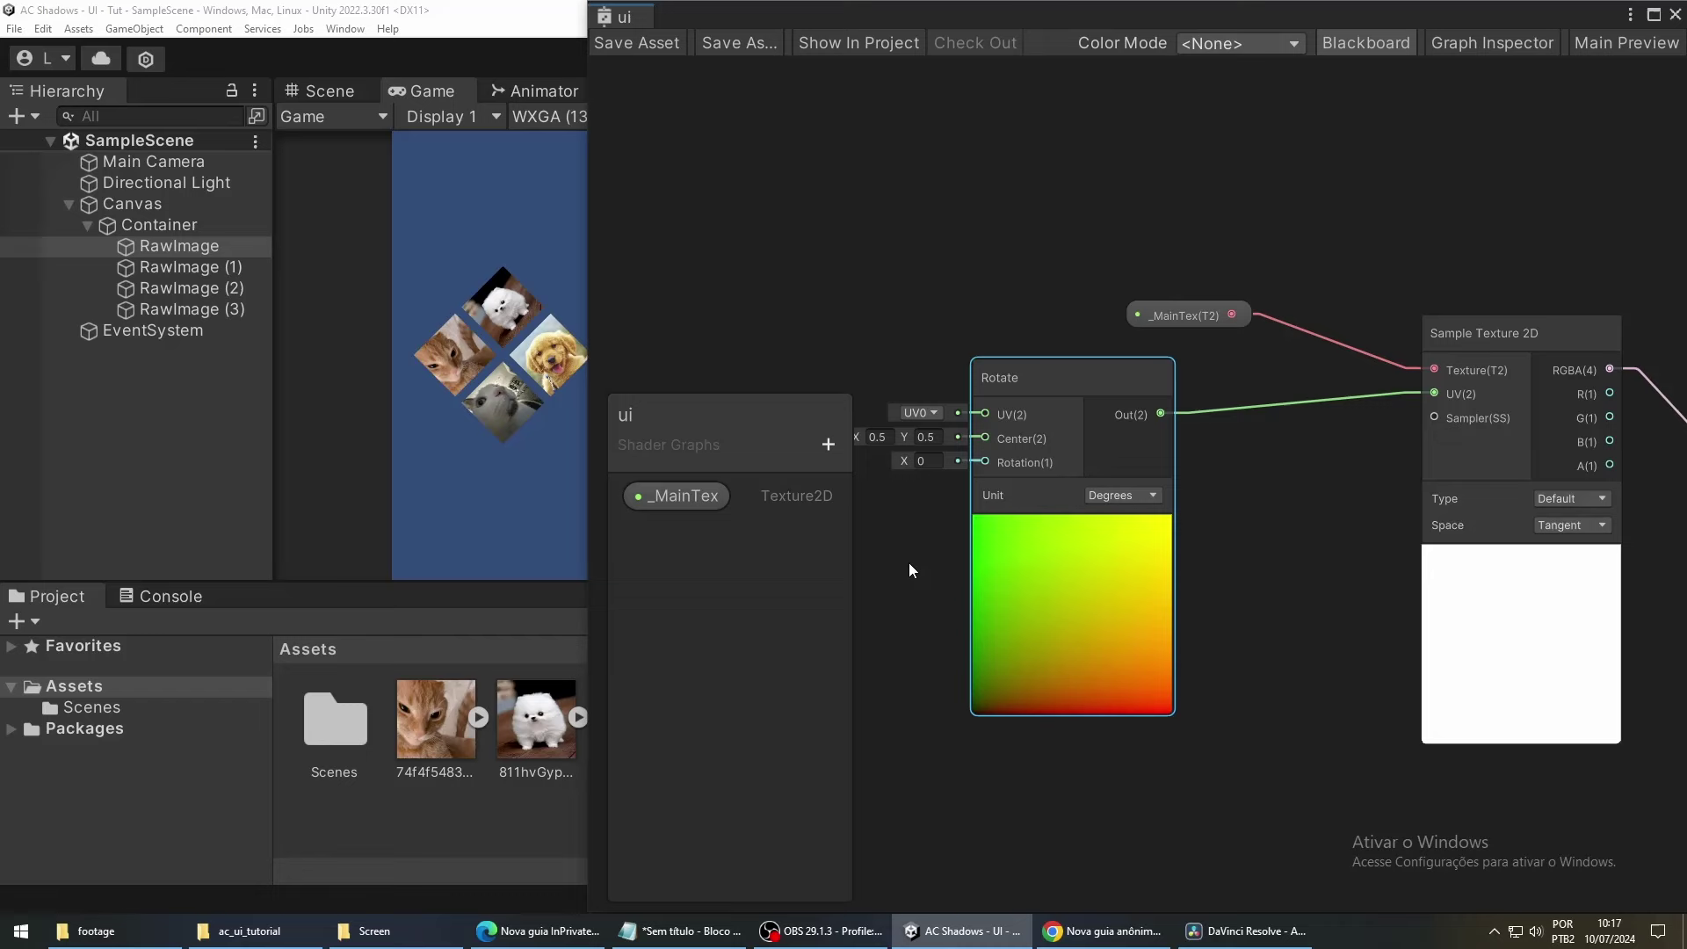
# Set the Rotate node's rotation to -45 and save the shader graph.
pyautogui.moveTo(908, 562); pyautogui.dragTo(931, 552, button='middle')
pyautogui.scroll(5, 1102, 469)
pyautogui.click(1120, 345)
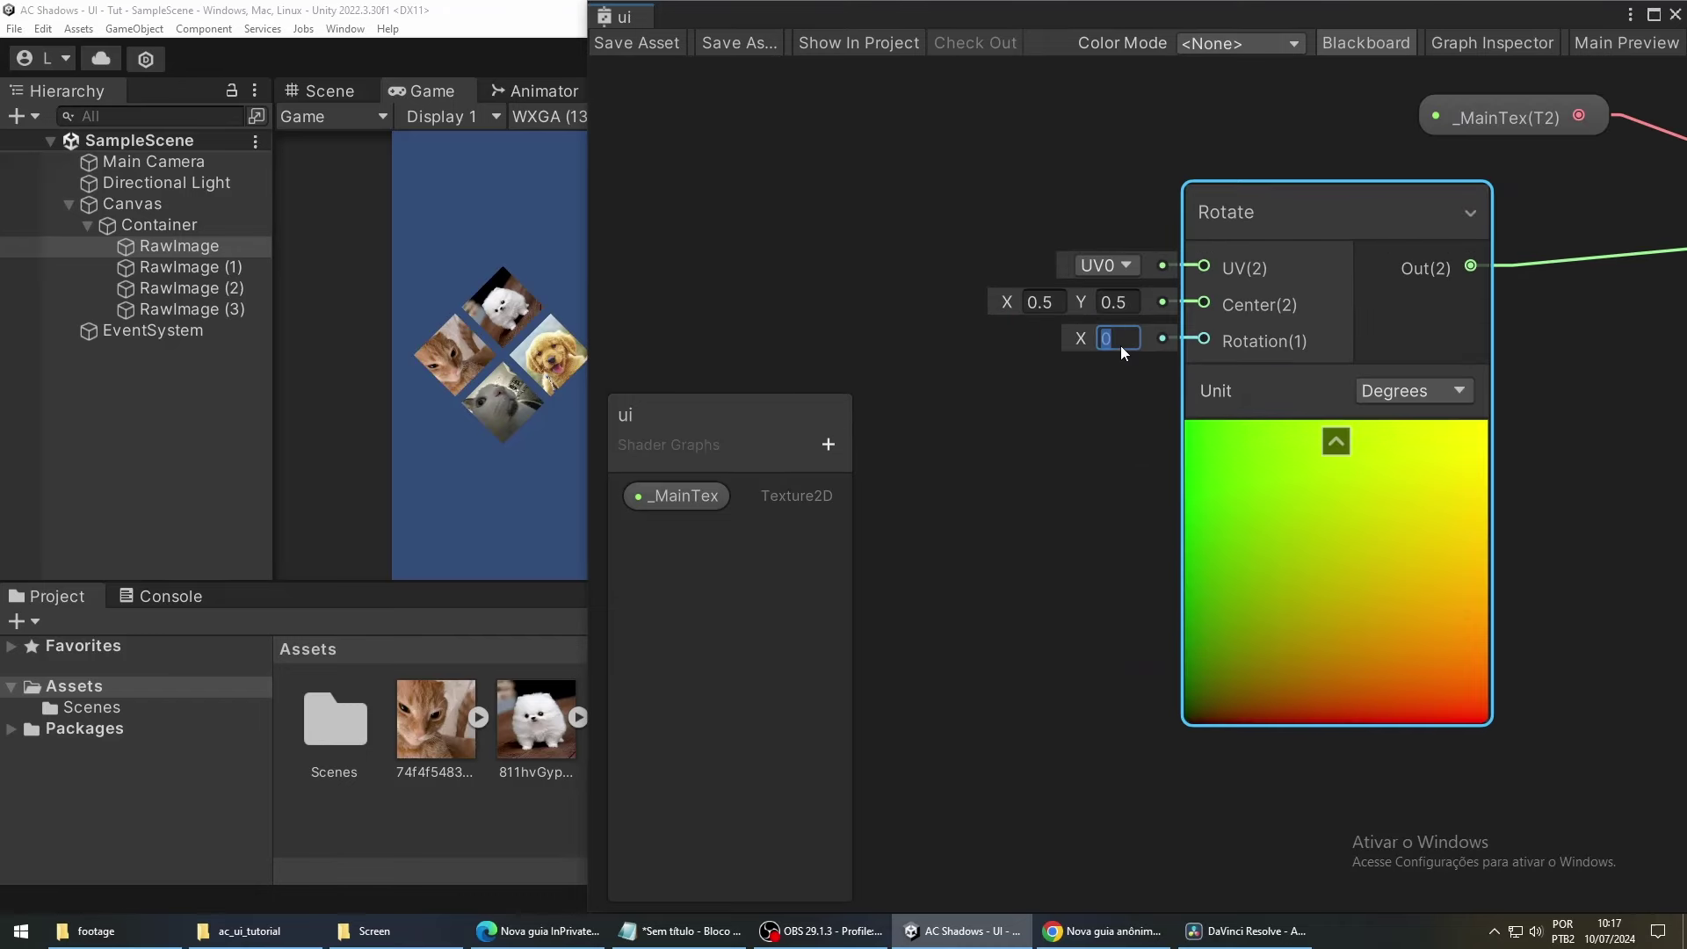
pyautogui.write('-45')
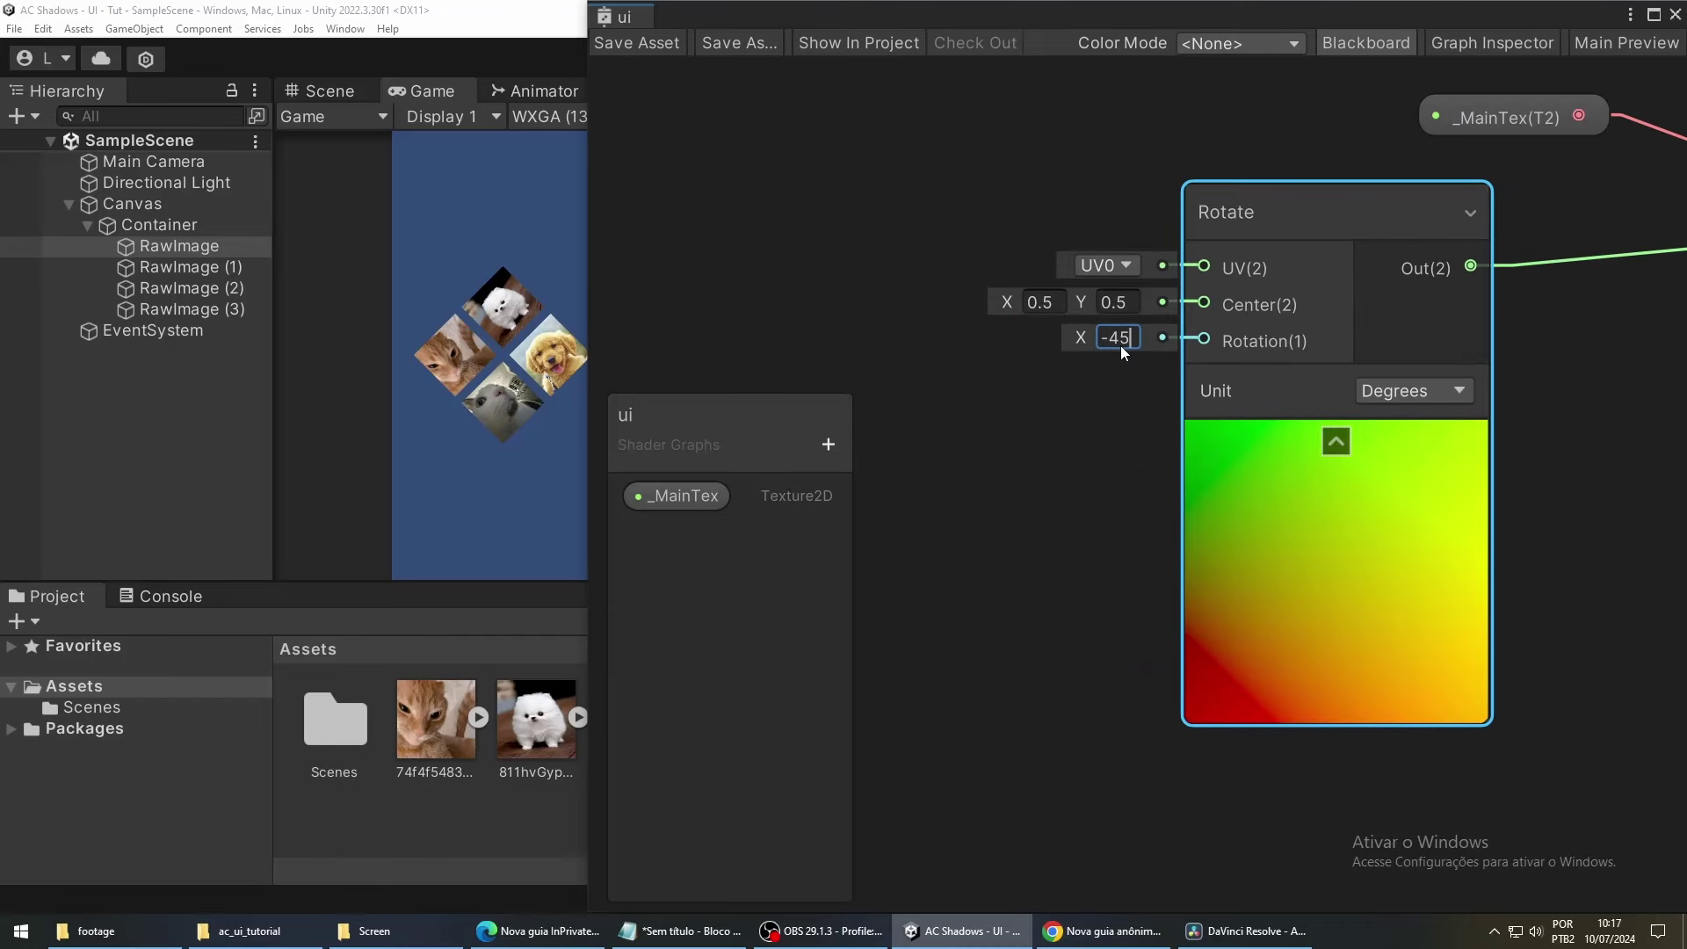
pyautogui.click(638, 42)
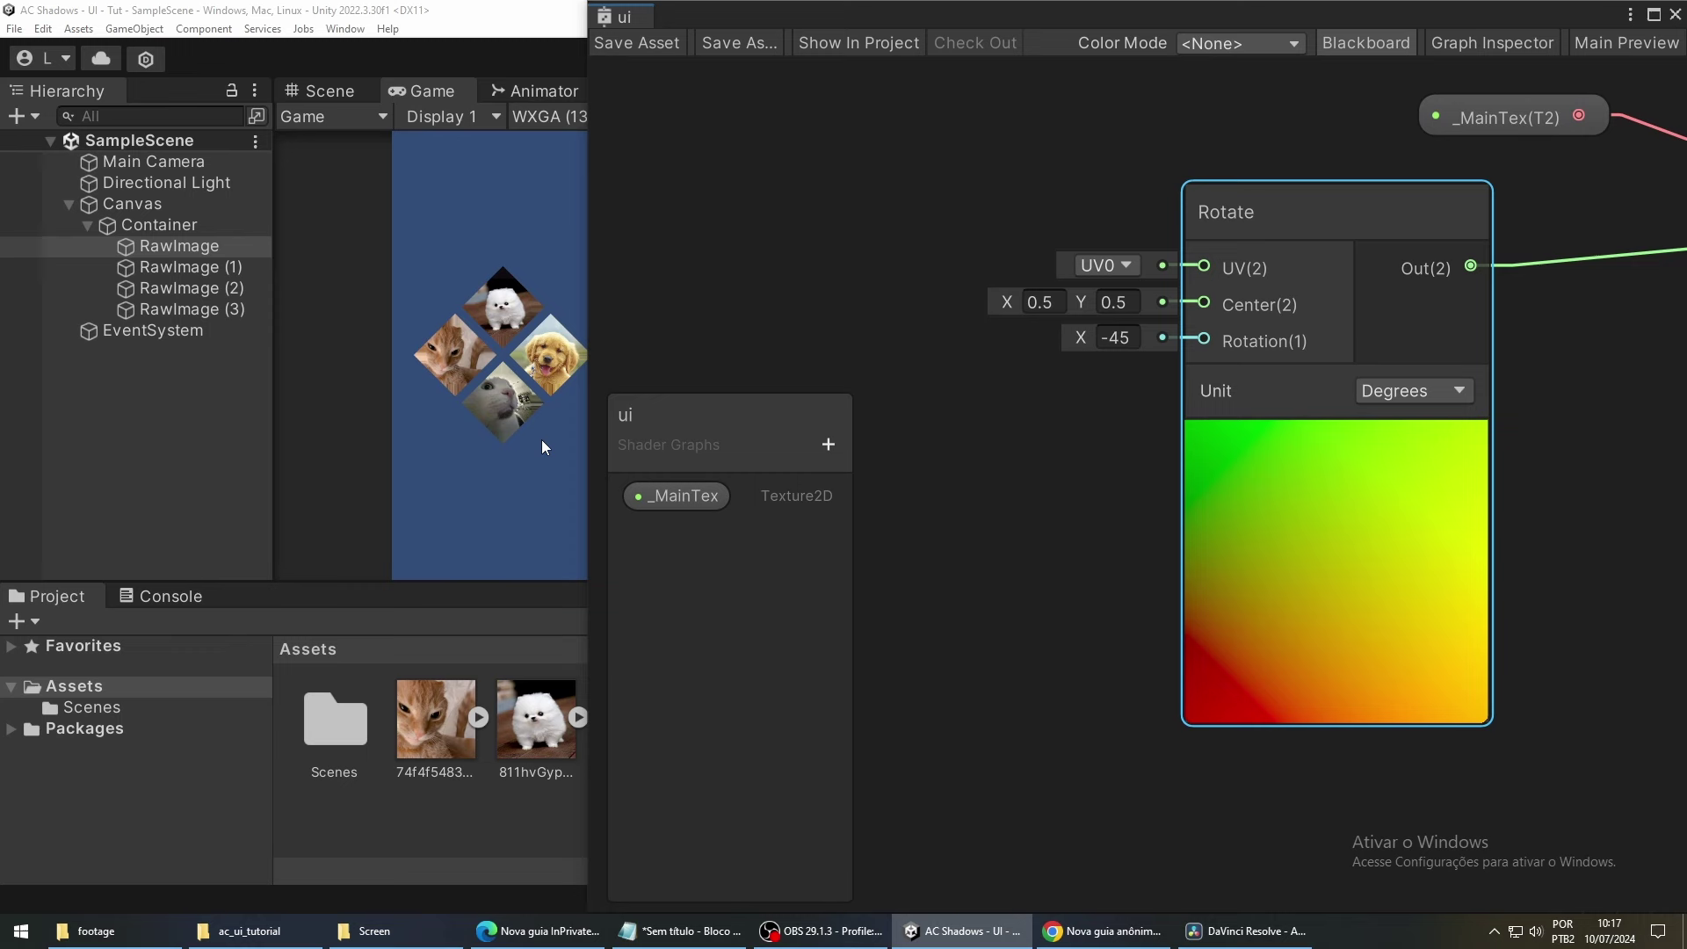
pyautogui.scroll(5, 468, 412)
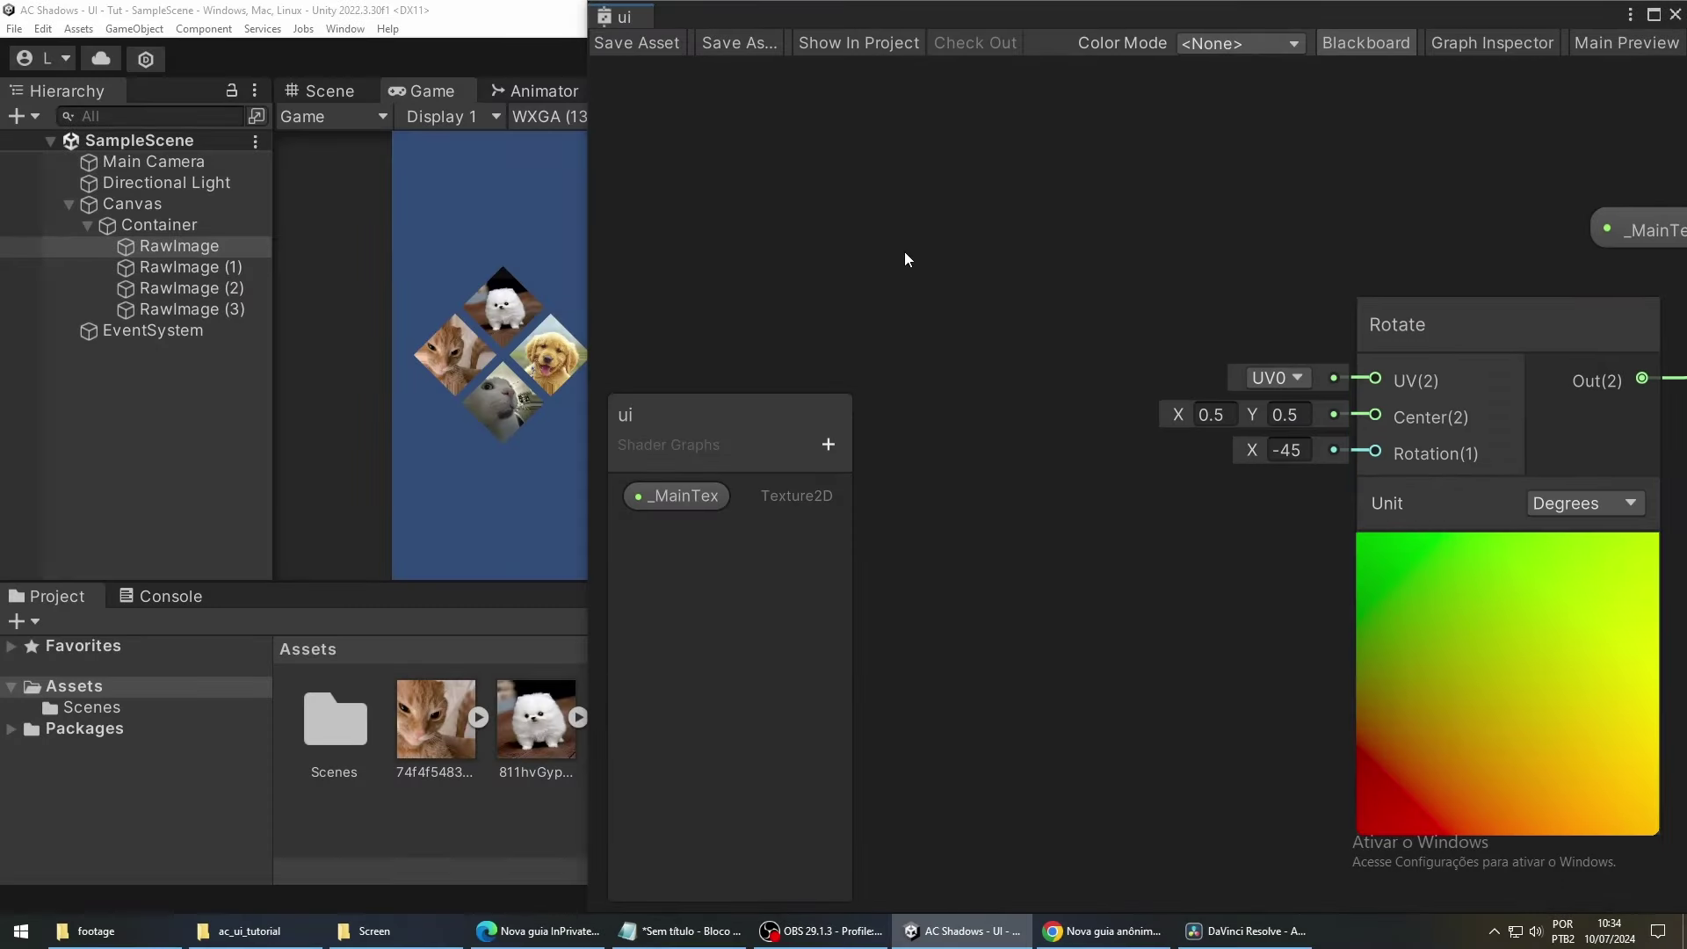
pyautogui.press('space')
# Add a Tiling And Offset node whose output feeds the Rotate node's UV input.
pyautogui.write('tiling')
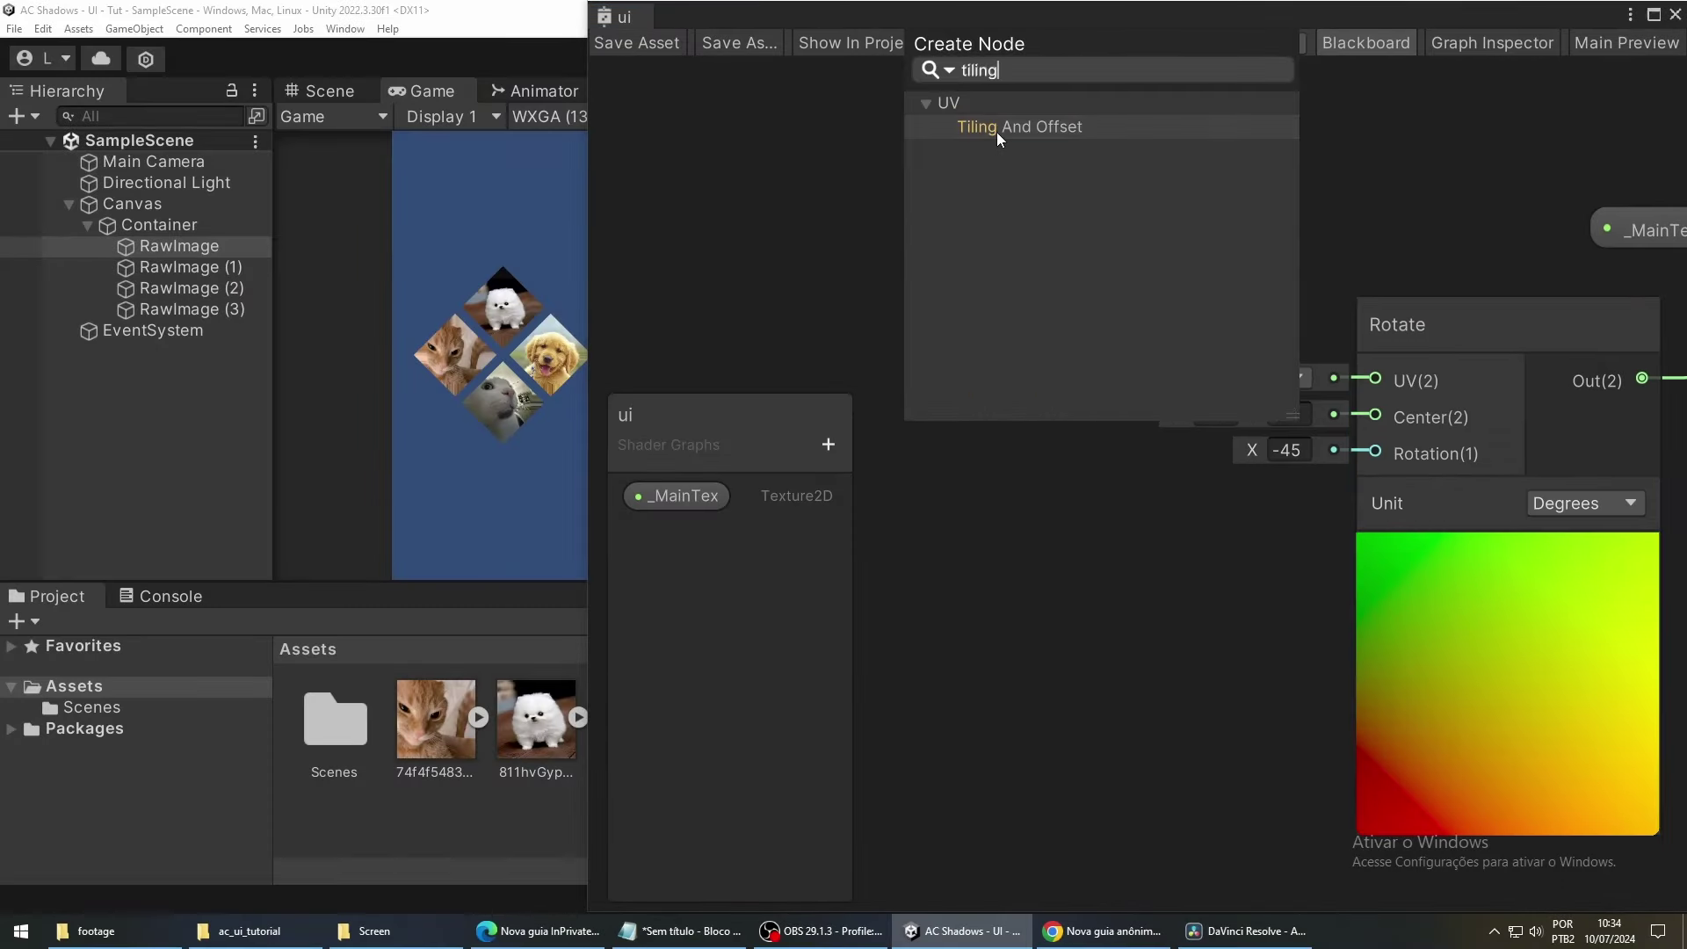
pyautogui.click(1009, 130)
pyautogui.moveTo(1093, 346); pyautogui.dragTo(1058, 245)
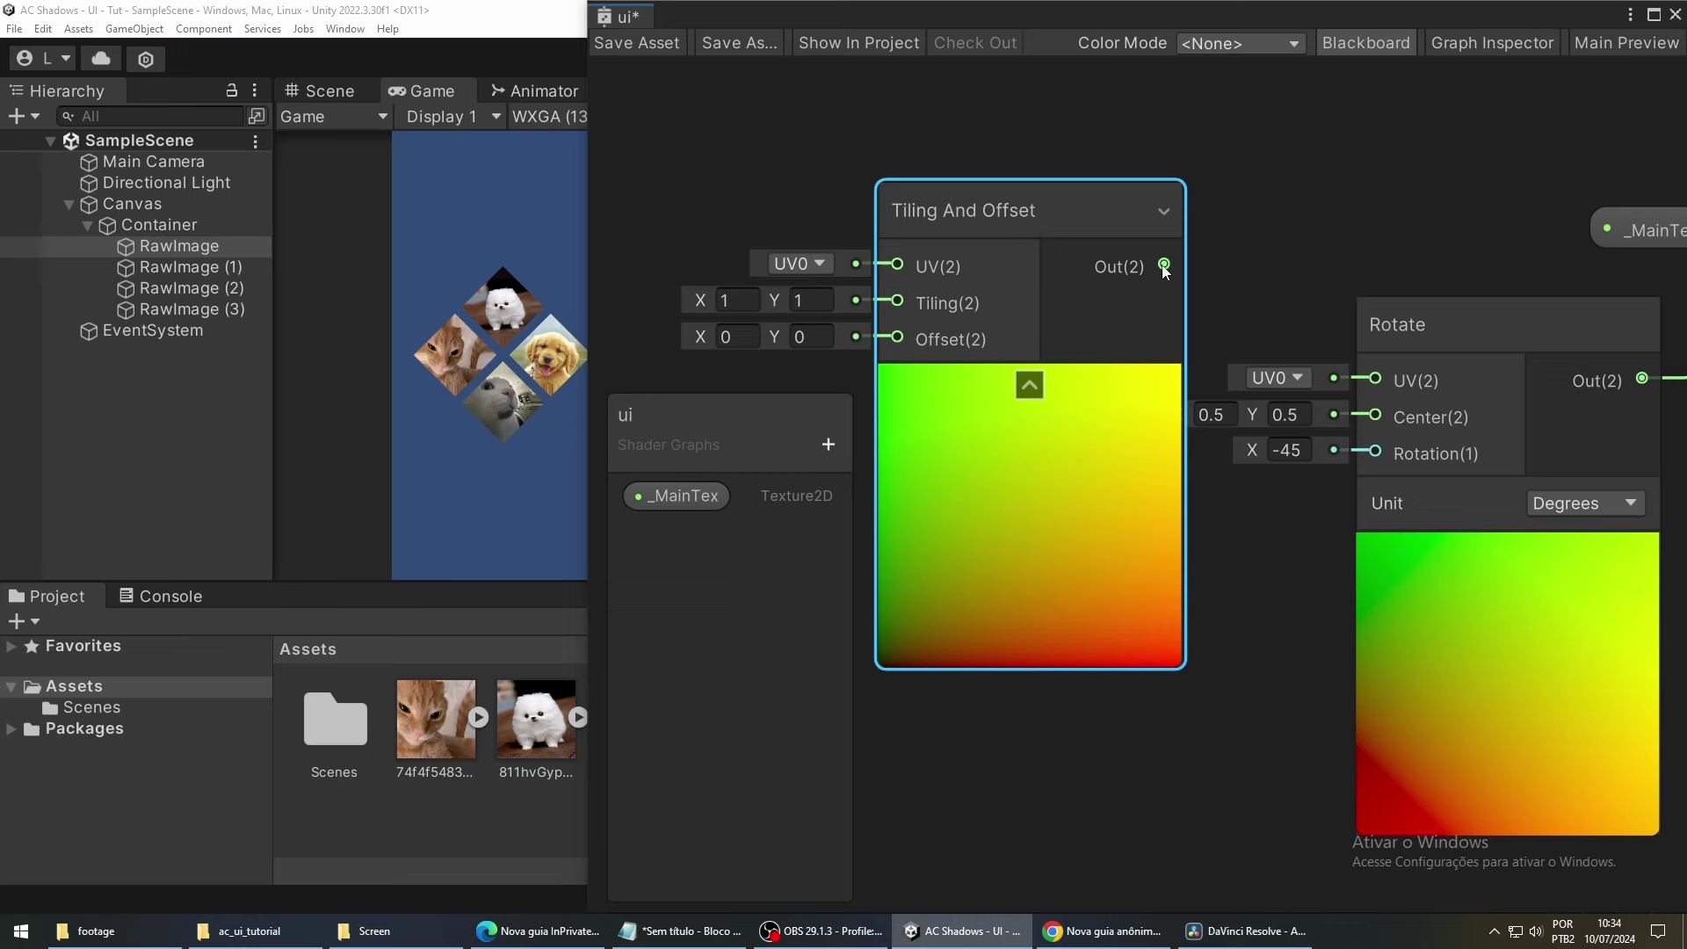
pyautogui.moveTo(1164, 264); pyautogui.dragTo(1374, 378)
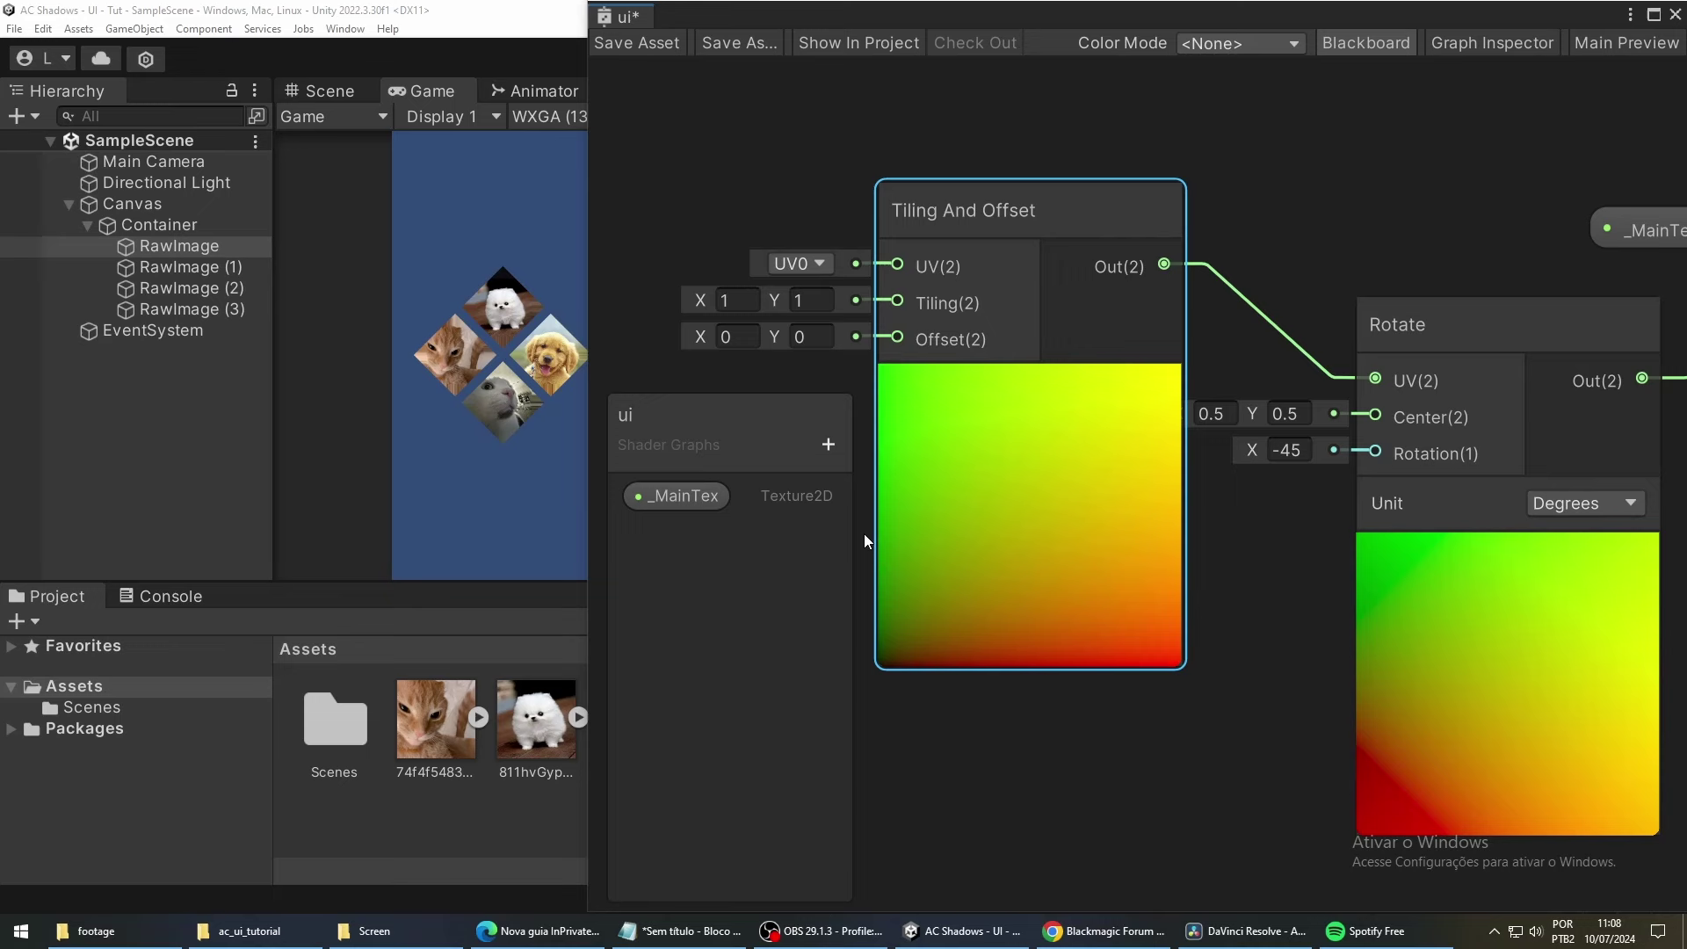
# Set Tiling X to 0.7 and Offset X and Y to 0.15, saving the graph.
pyautogui.click(736, 300)
pyautogui.write('0,')
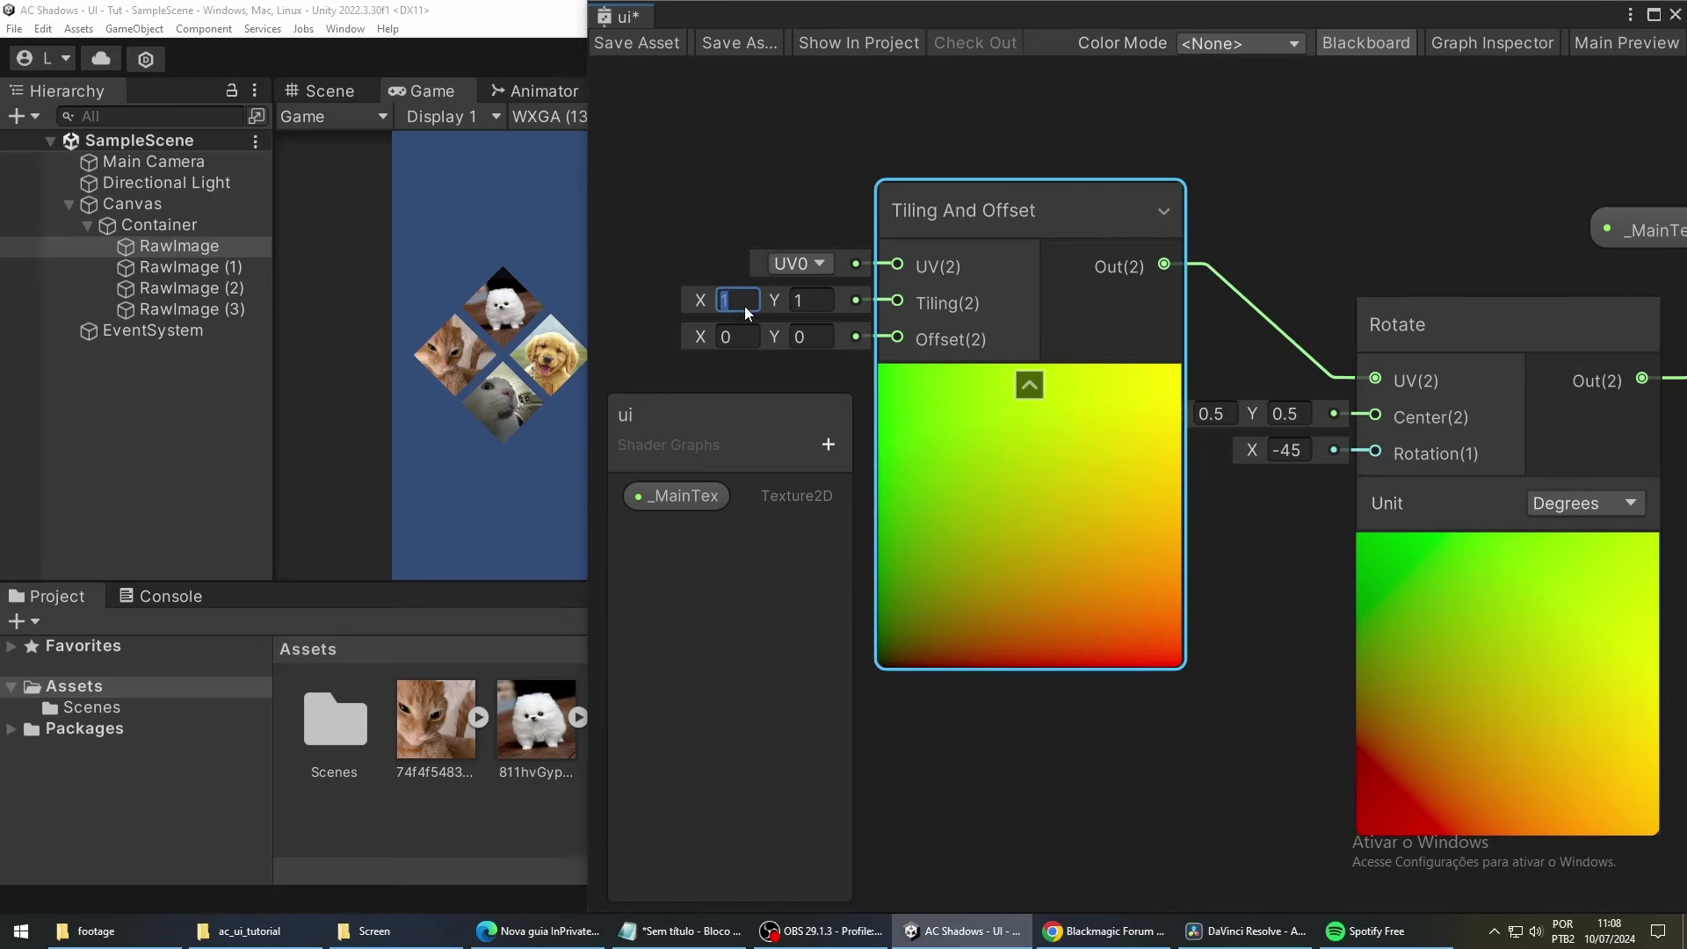
pyautogui.write('7')
pyautogui.press('Tab')
pyautogui.write('0,7')
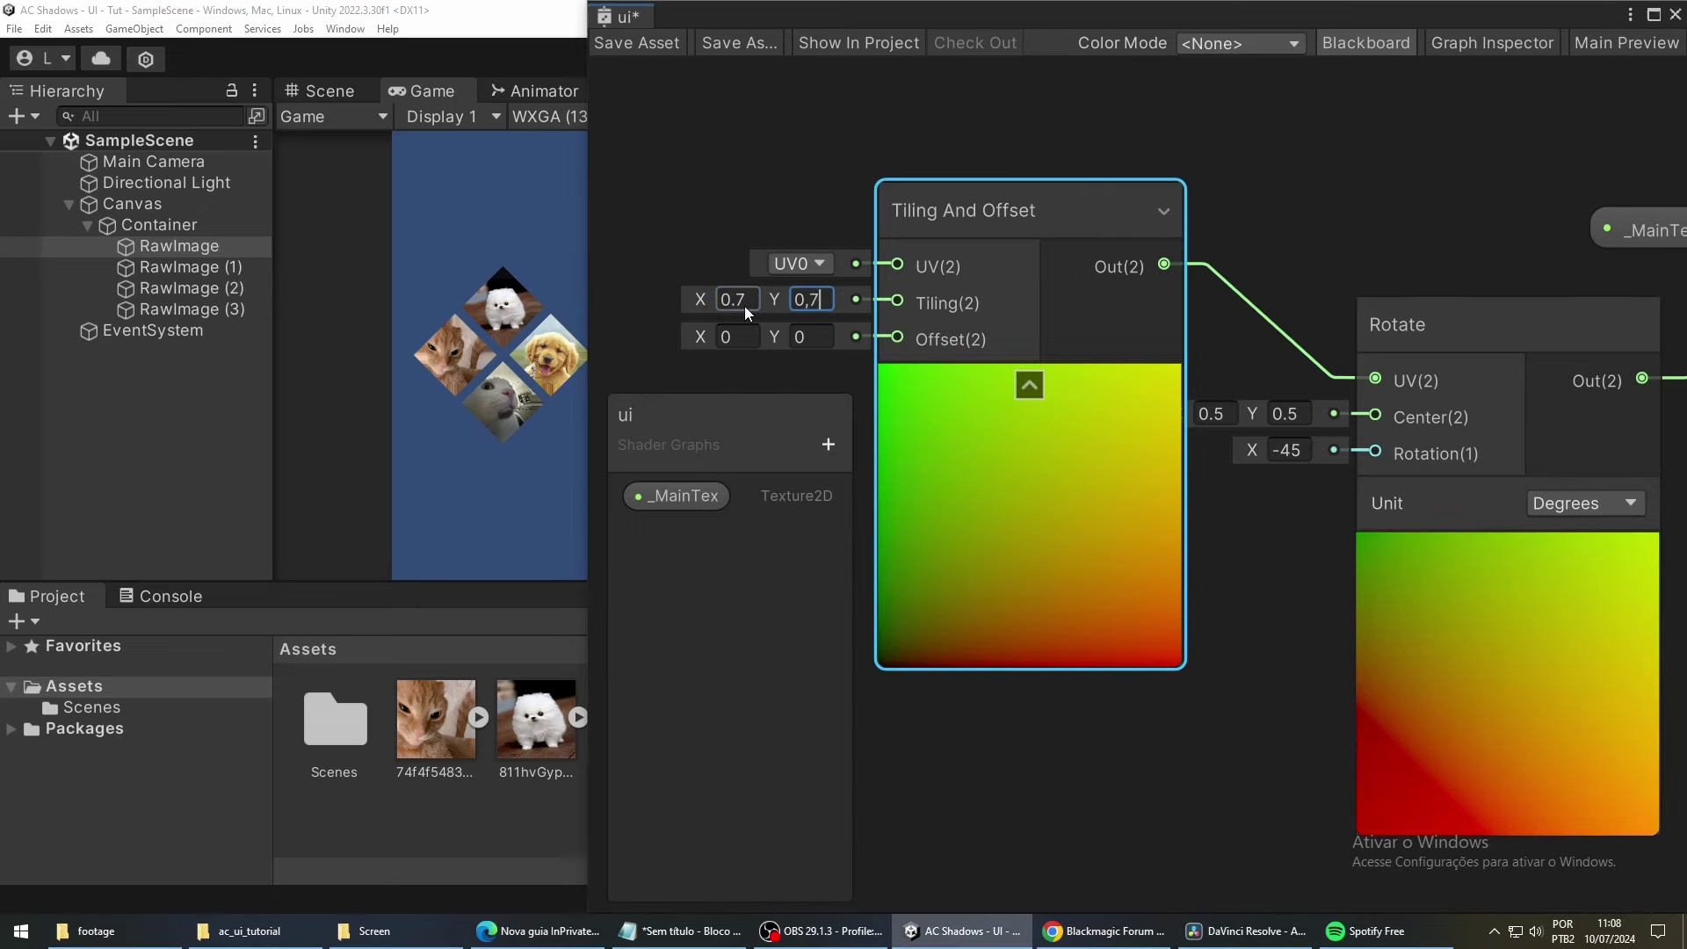
pyautogui.click(632, 46)
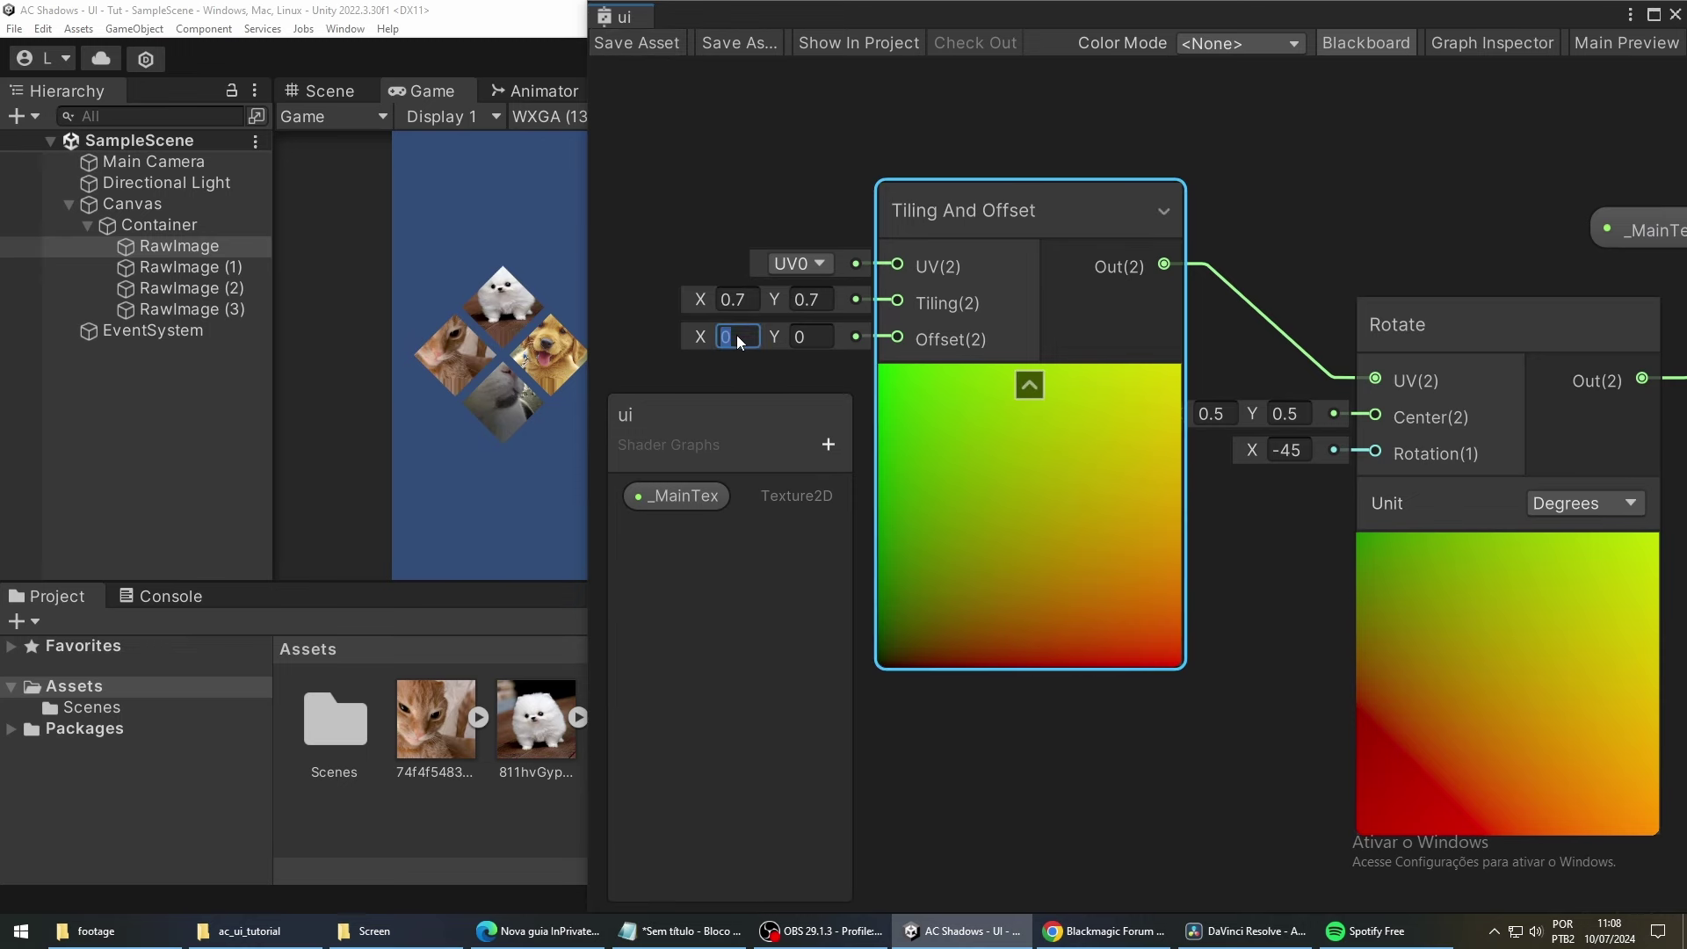
pyautogui.write('0,15')
pyautogui.press('Tab')
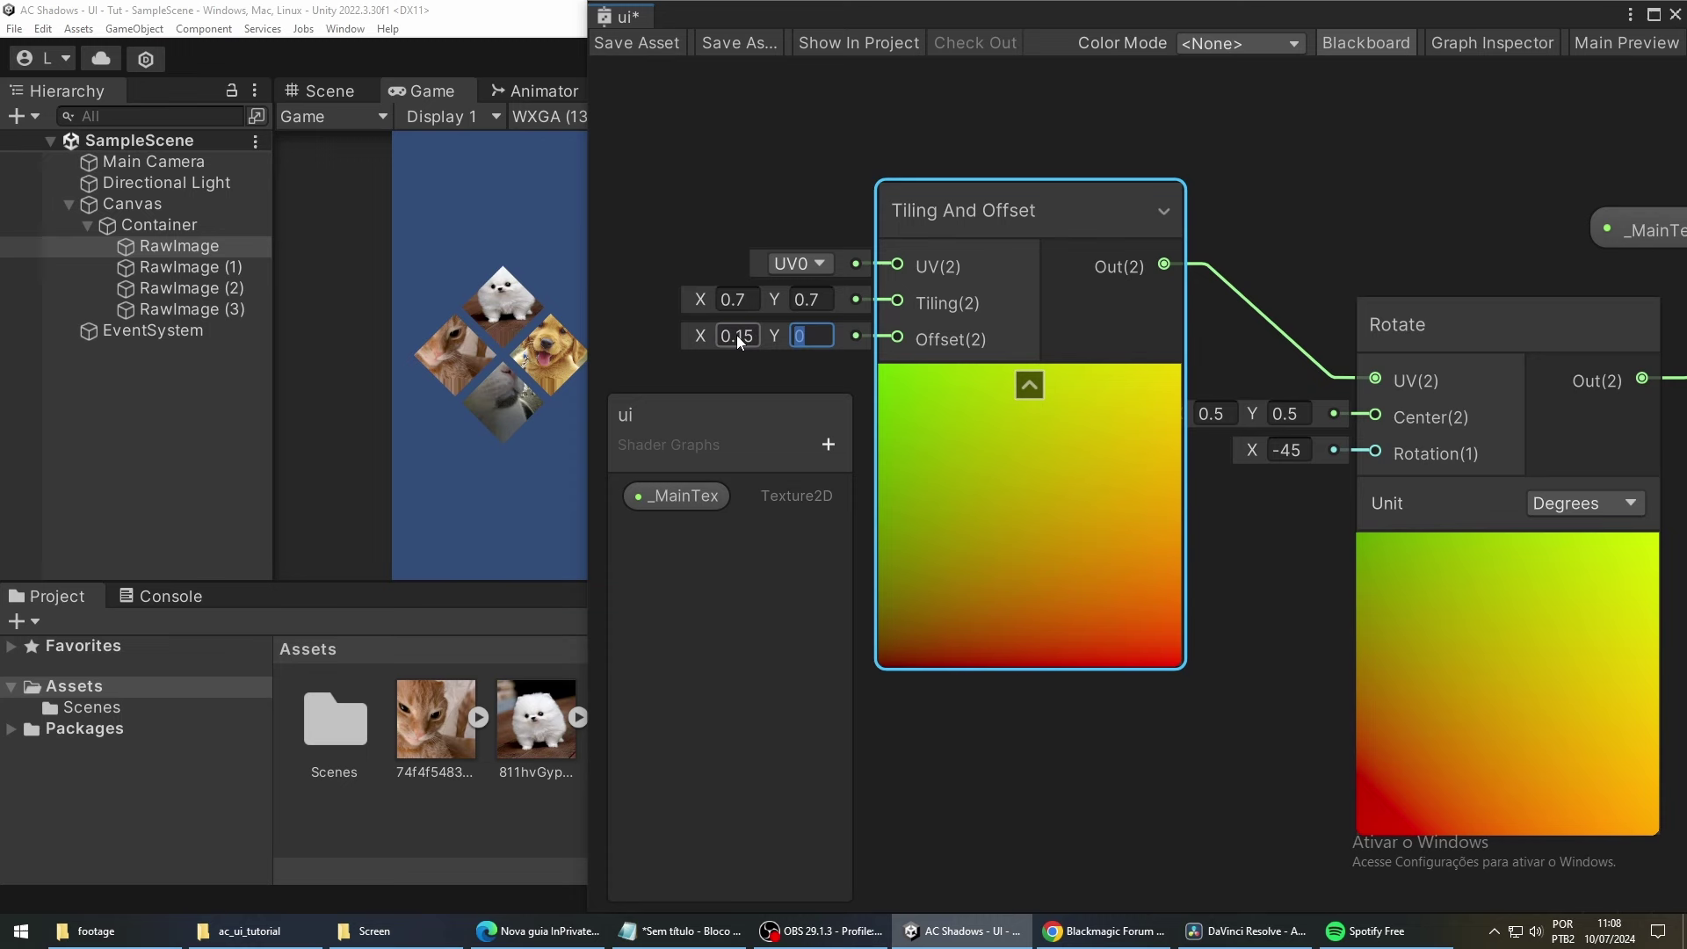
pyautogui.write('0,15')
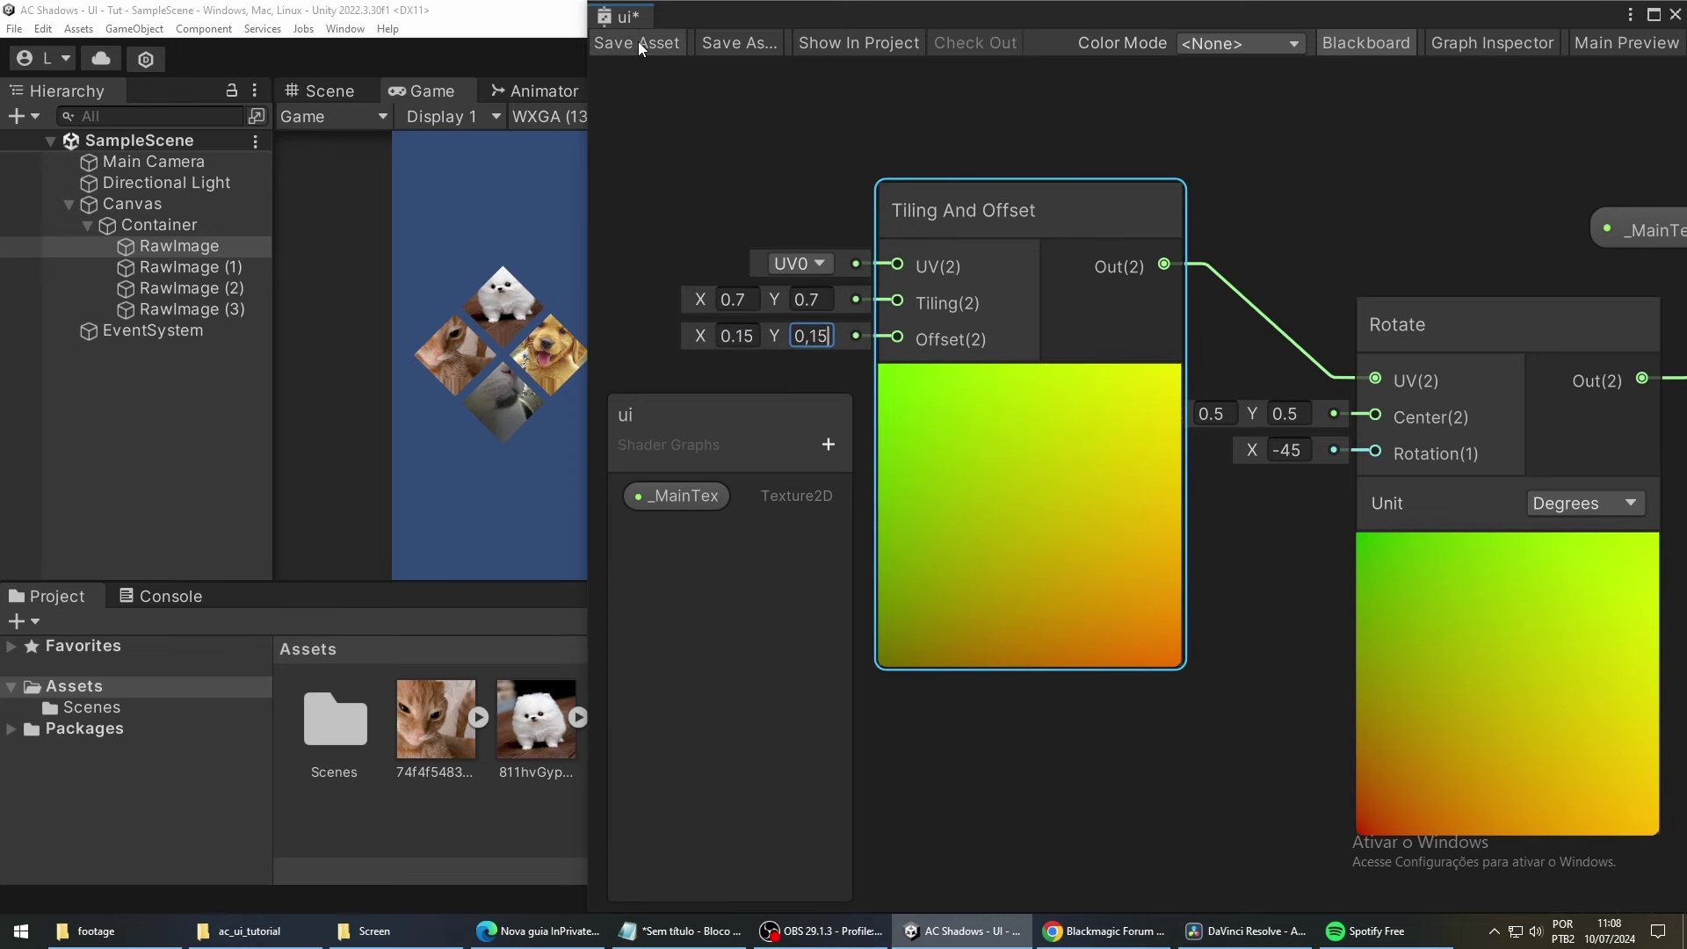
pyautogui.click(638, 40)
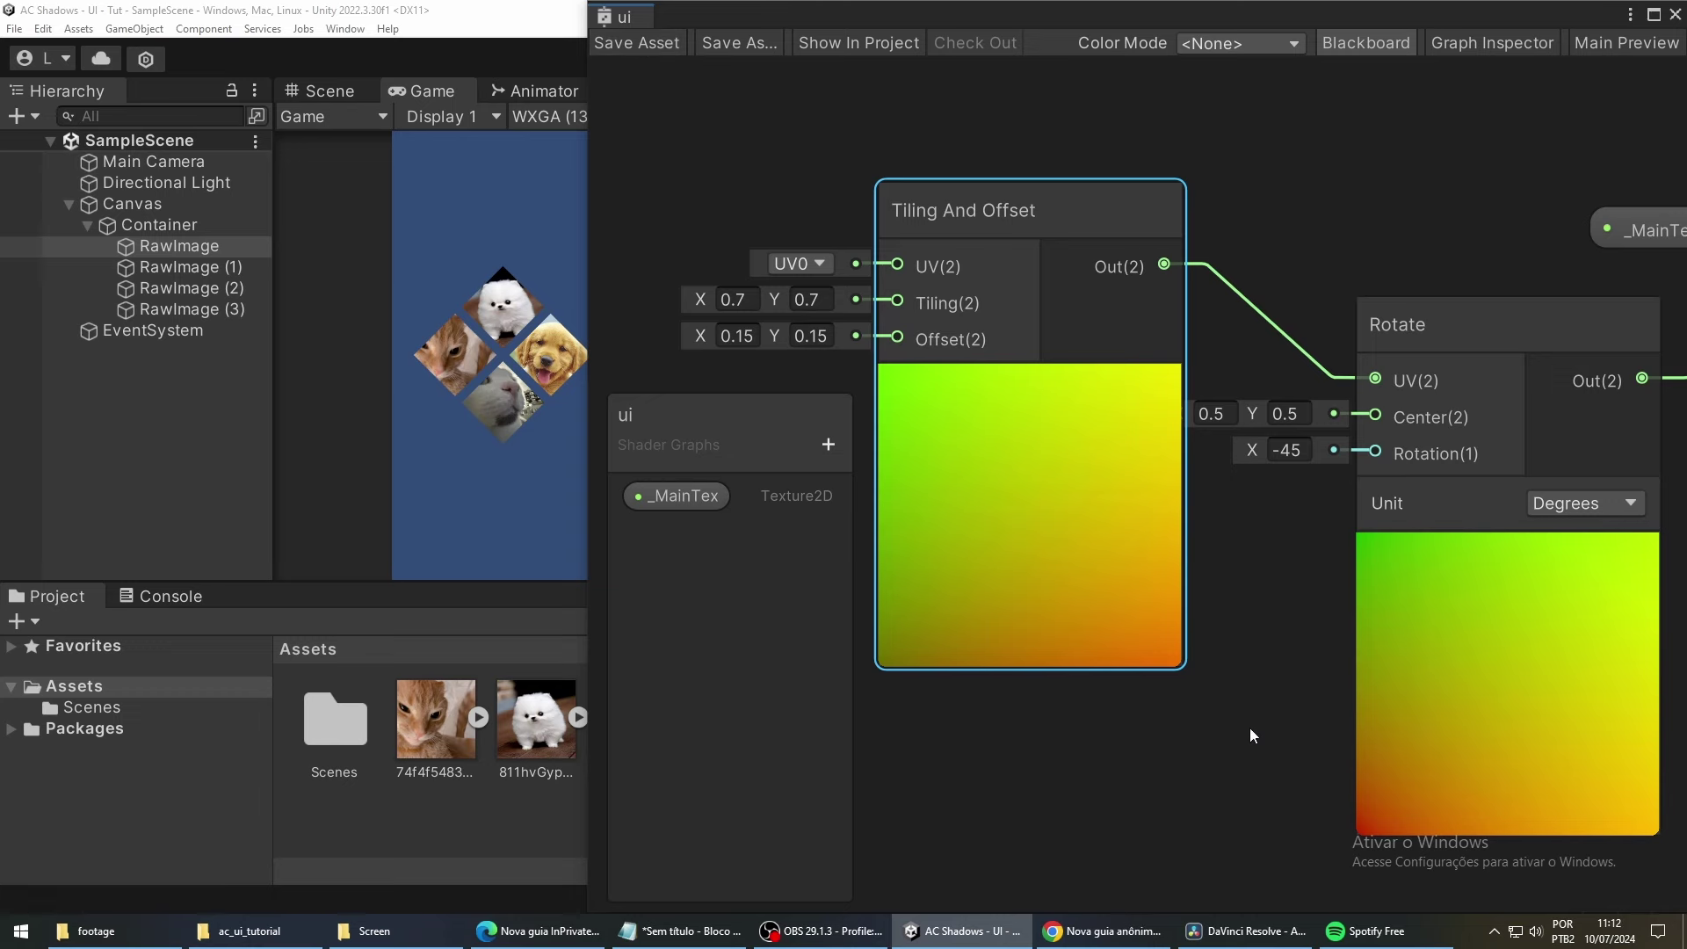
# Rearrange the _MainTex, Tiling And Offset, Rotate and Sample Texture 2D nodes and collapse their previews.
pyautogui.scroll(-5, 1249, 727)
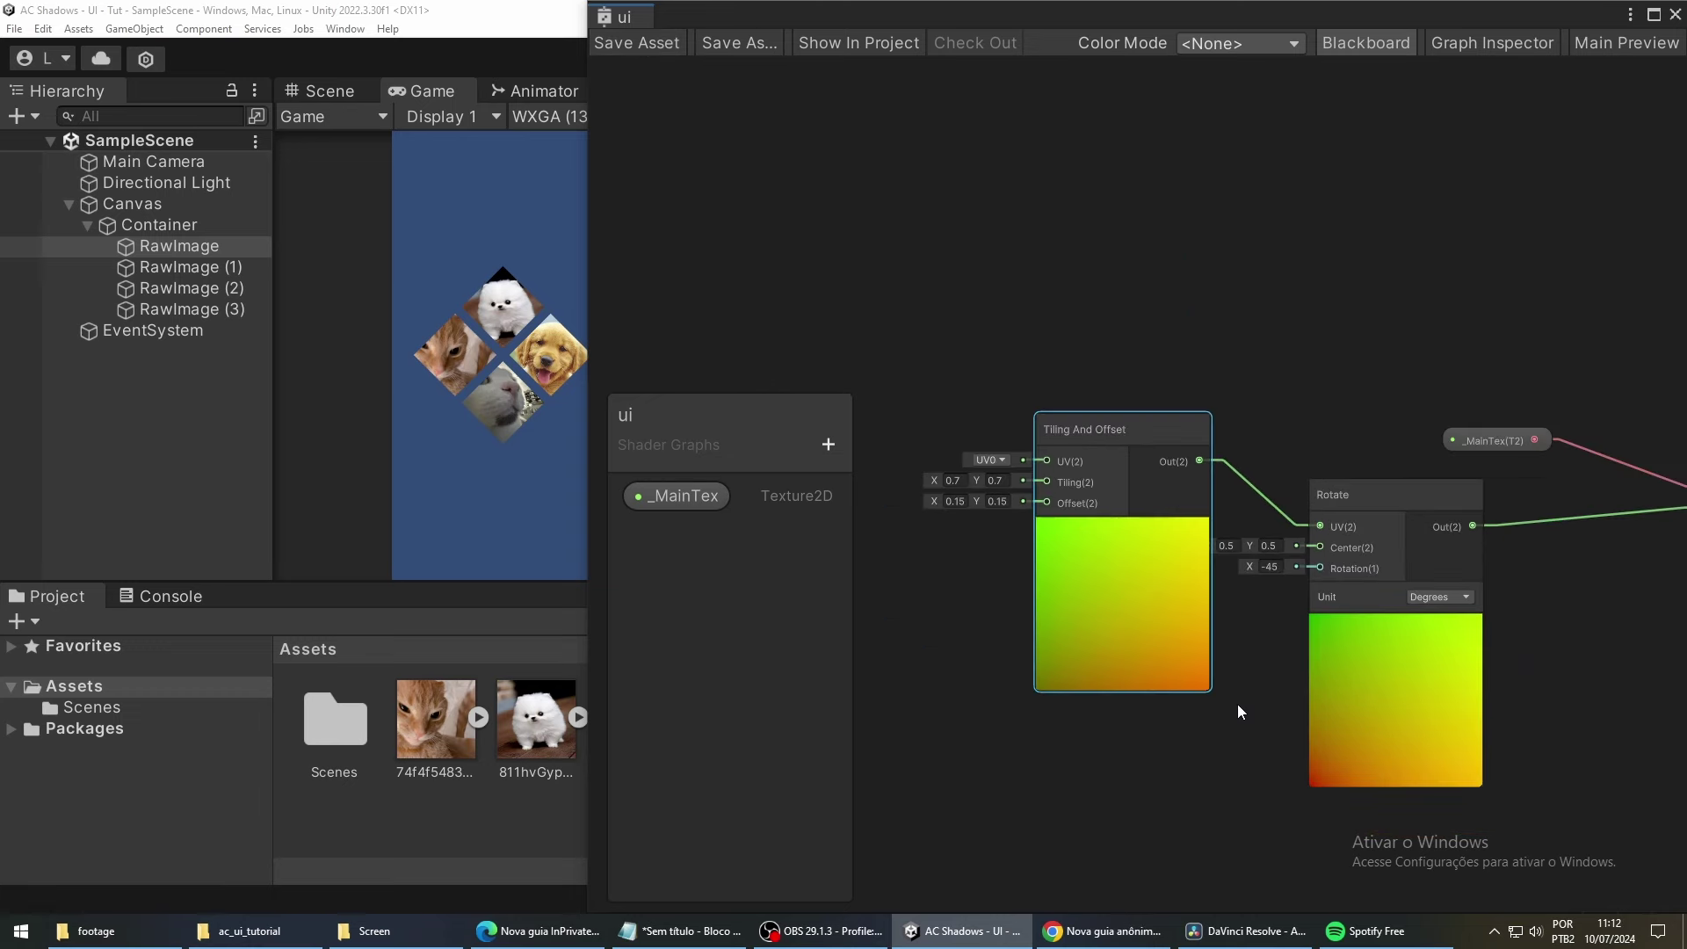
pyautogui.scroll(-2, 1271, 642)
pyautogui.moveTo(1270, 642); pyautogui.dragTo(1021, 594, button='middle')
pyautogui.scroll(-1, 1203, 592)
pyautogui.moveTo(1198, 589); pyautogui.dragTo(1060, 582, button='middle')
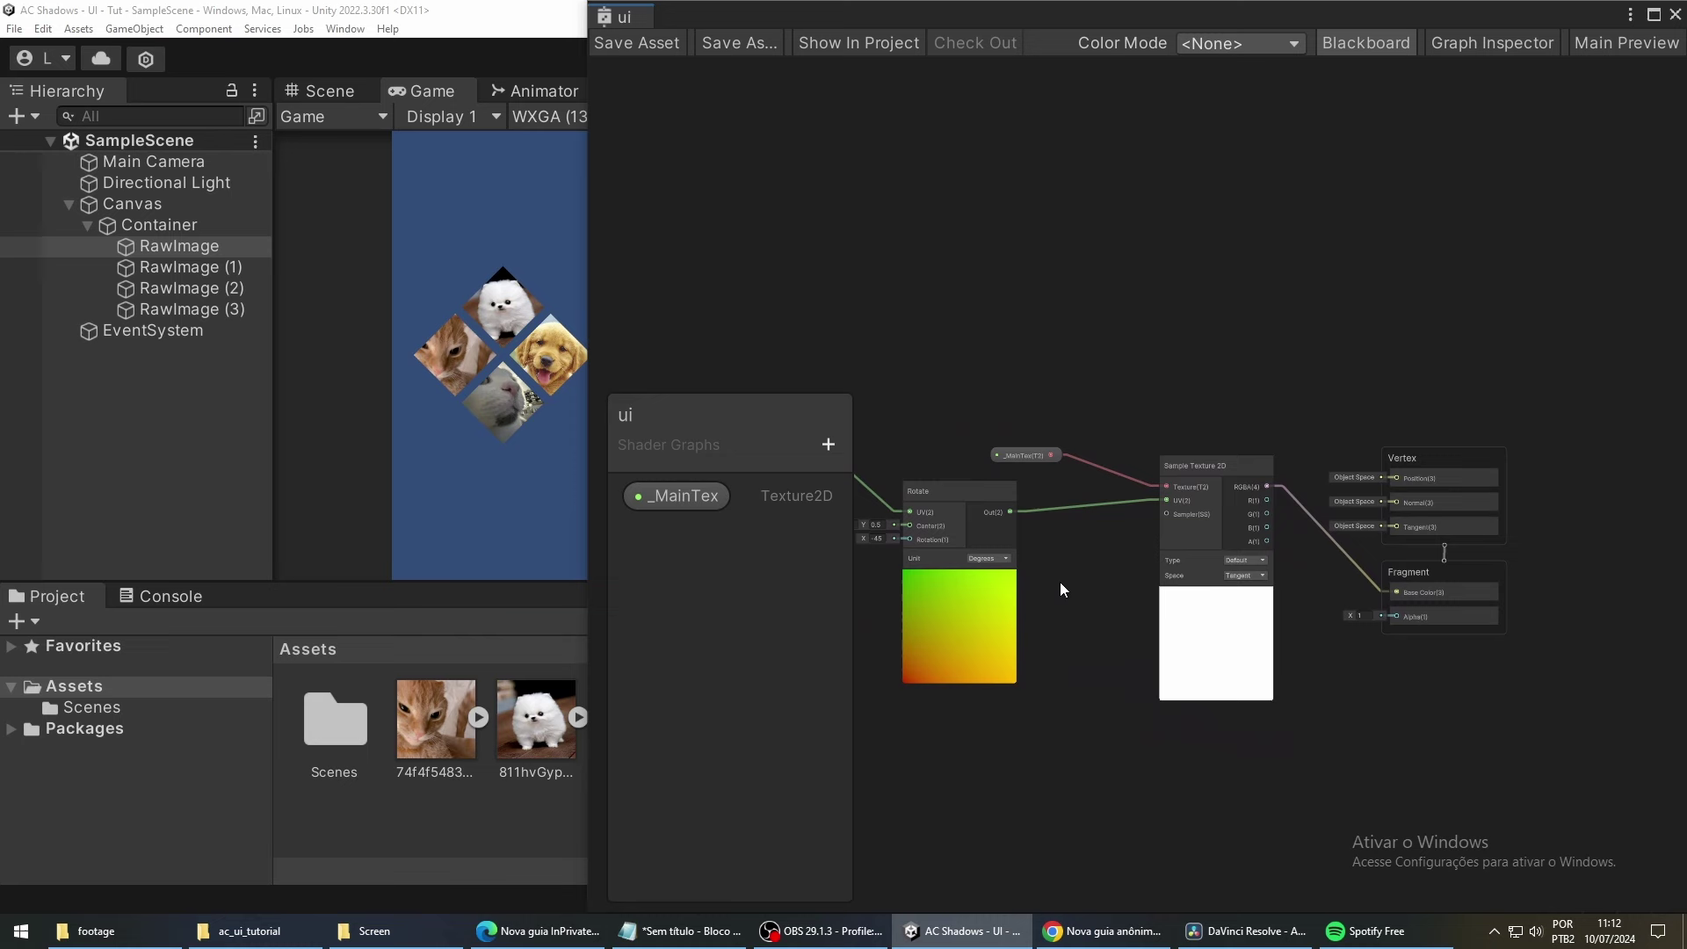
pyautogui.moveTo(1226, 371); pyautogui.dragTo(1201, 582)
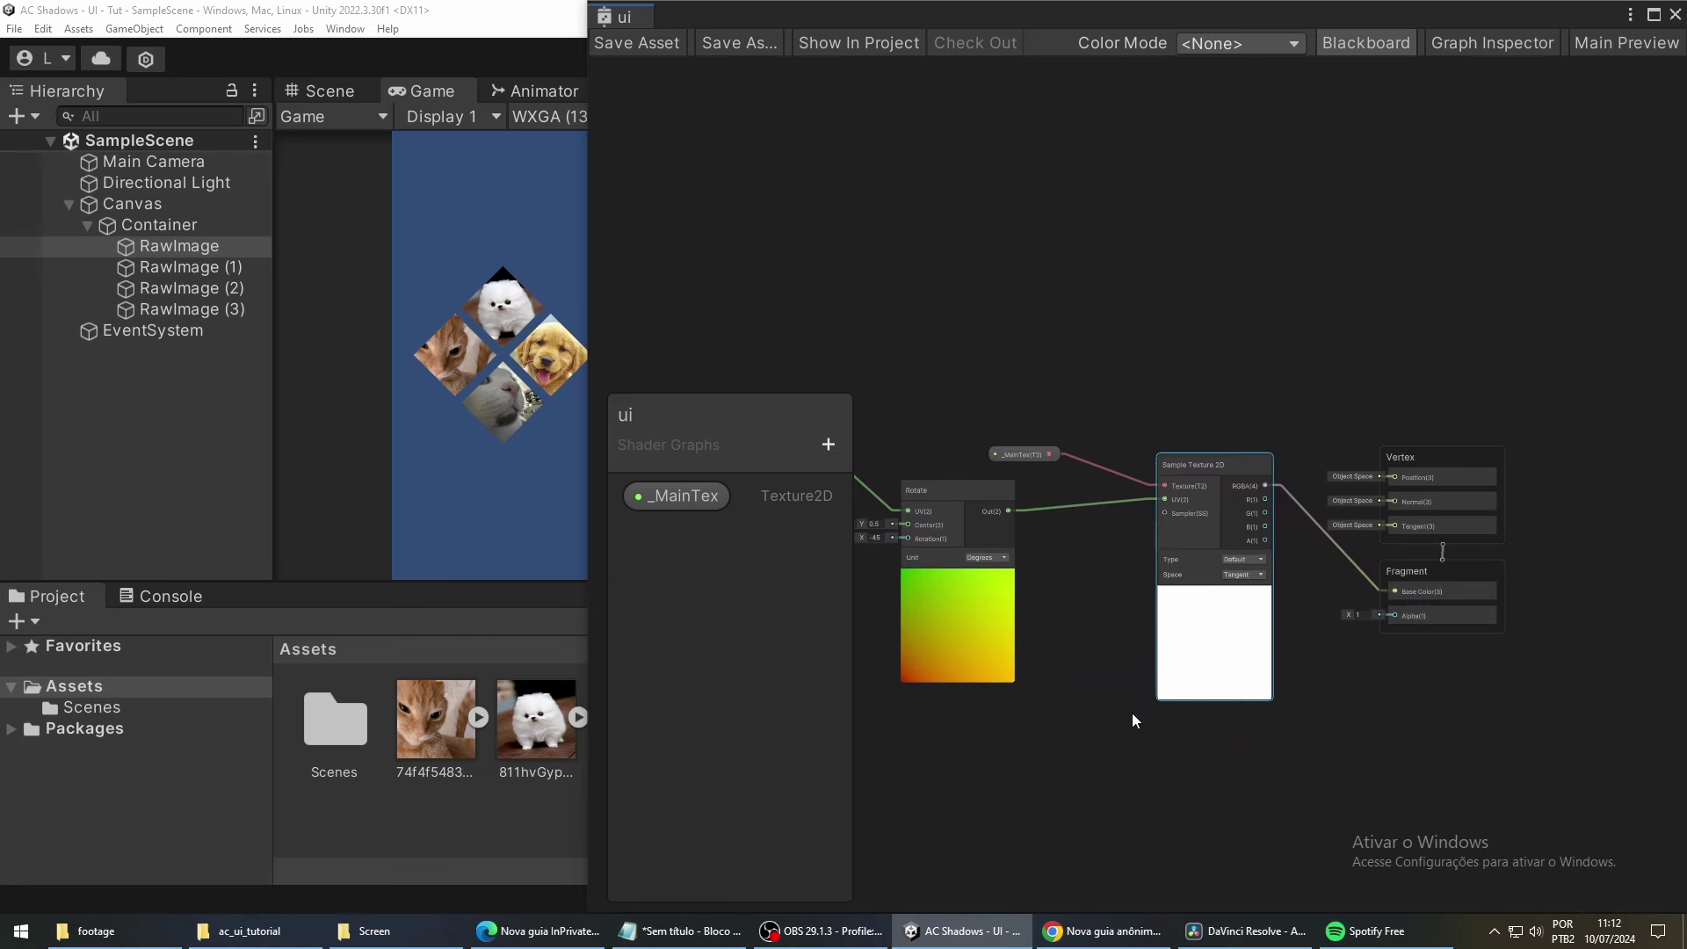
pyautogui.moveTo(1086, 658); pyautogui.dragTo(1138, 476, button='middle')
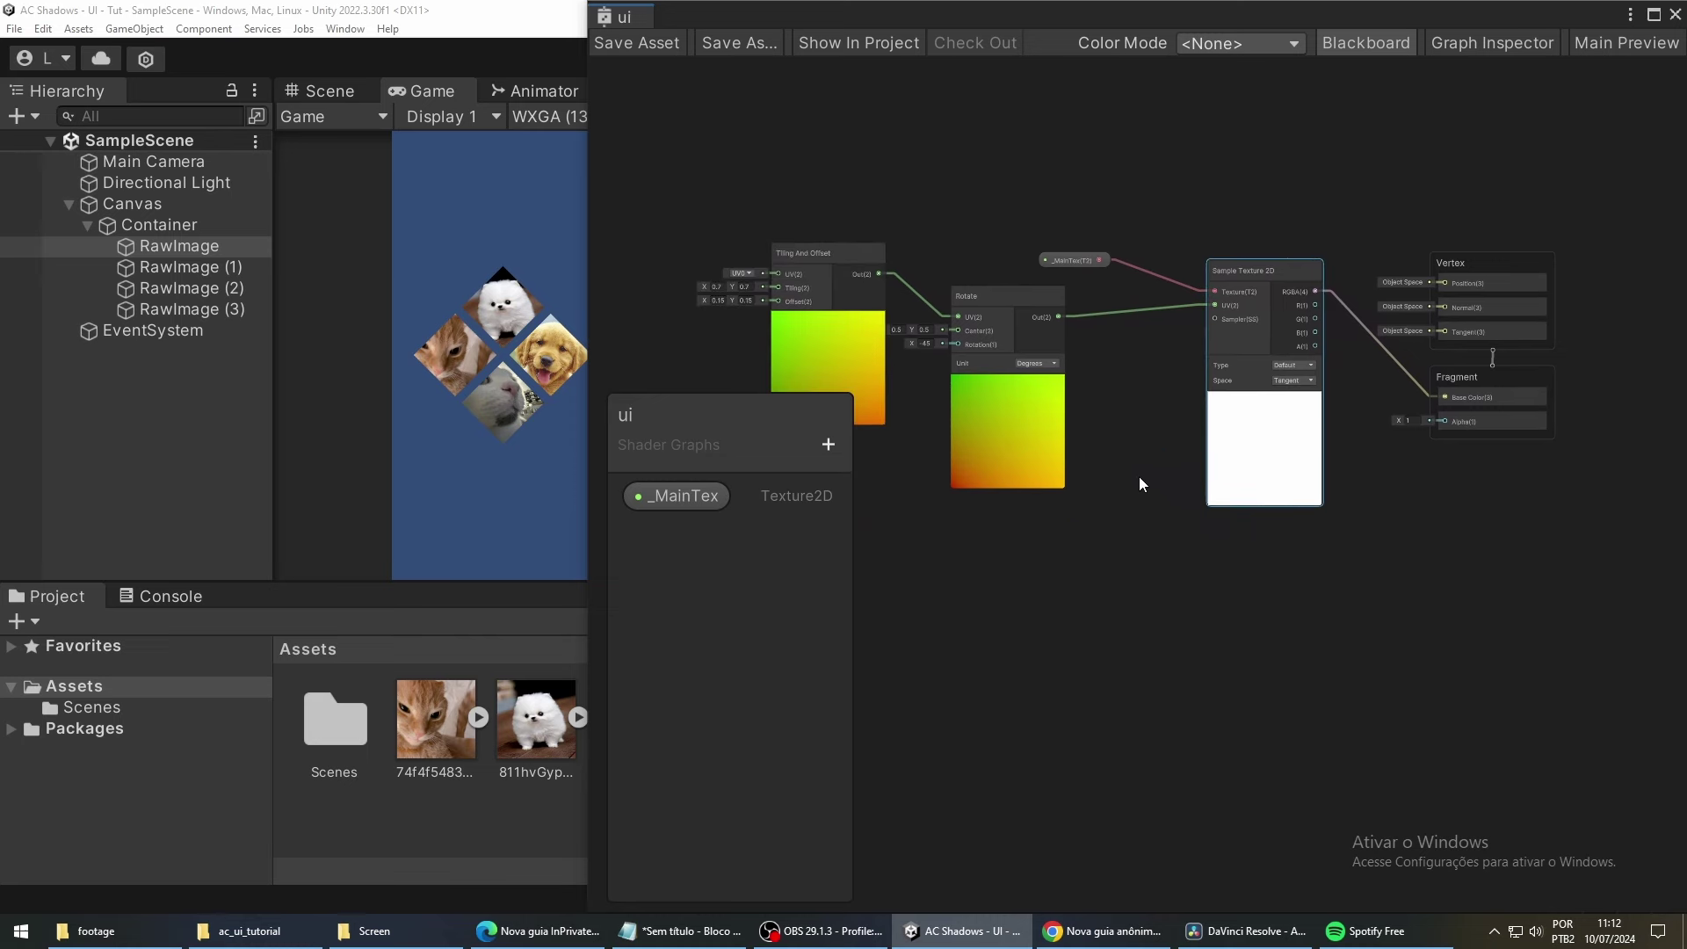
pyautogui.moveTo(1089, 260); pyautogui.dragTo(1167, 231)
pyautogui.moveTo(1015, 297); pyautogui.dragTo(1124, 275)
pyautogui.click(1116, 359)
pyautogui.click(828, 314)
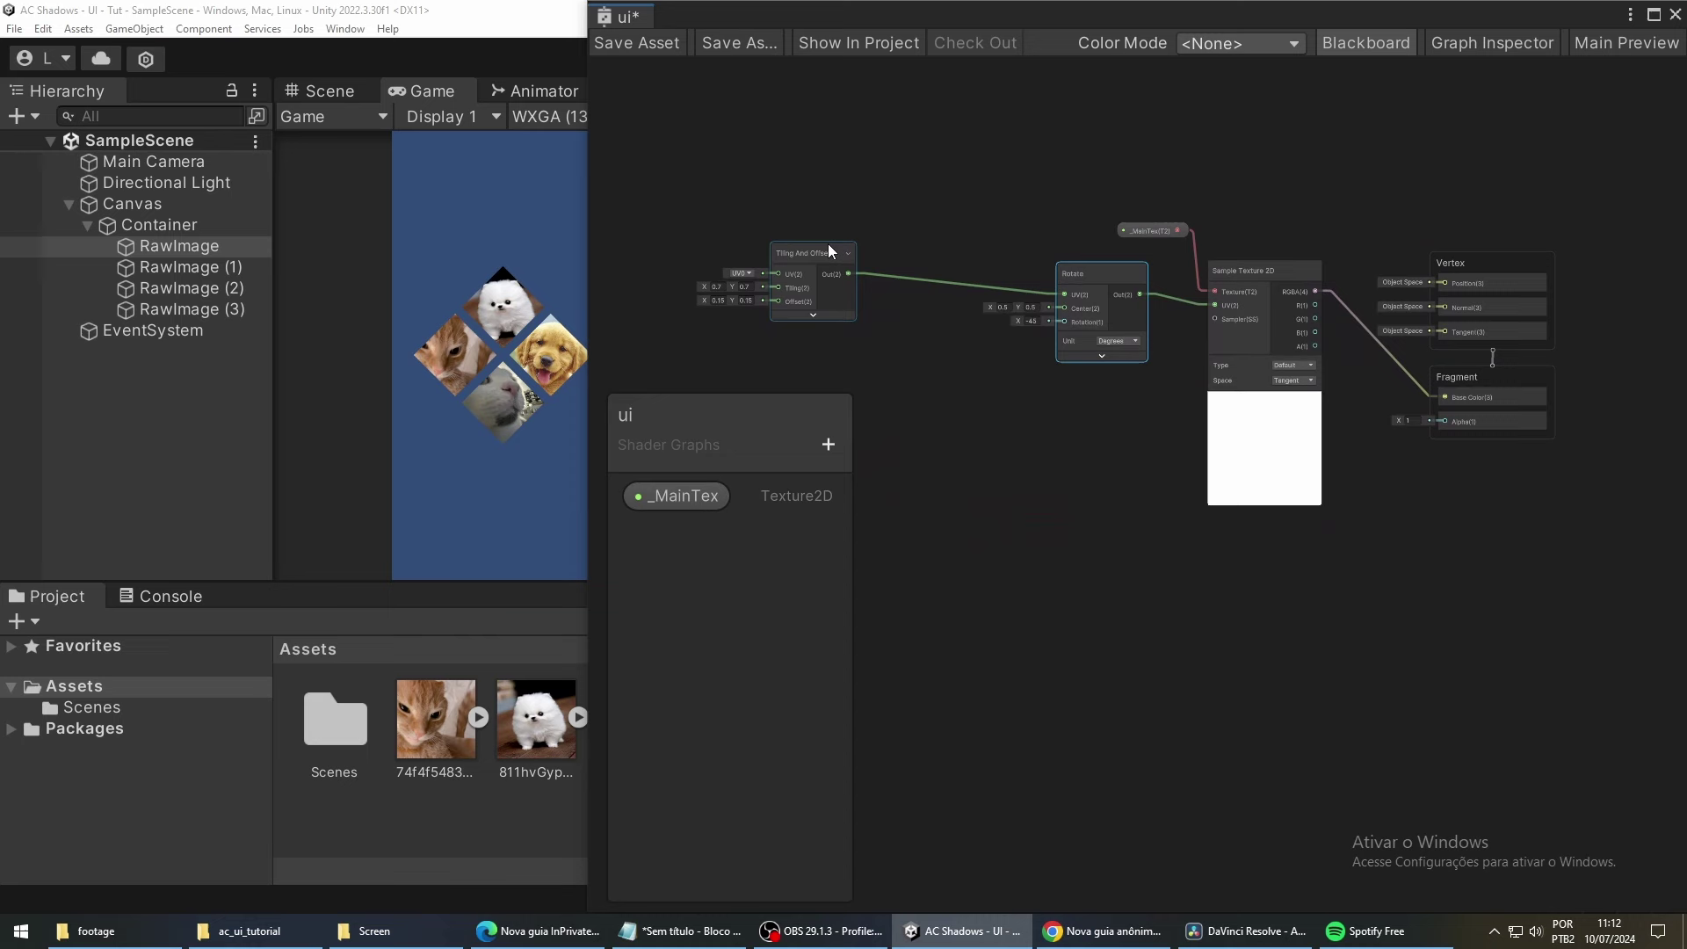
pyautogui.moveTo(828, 250); pyautogui.dragTo(956, 269)
pyautogui.click(1265, 400)
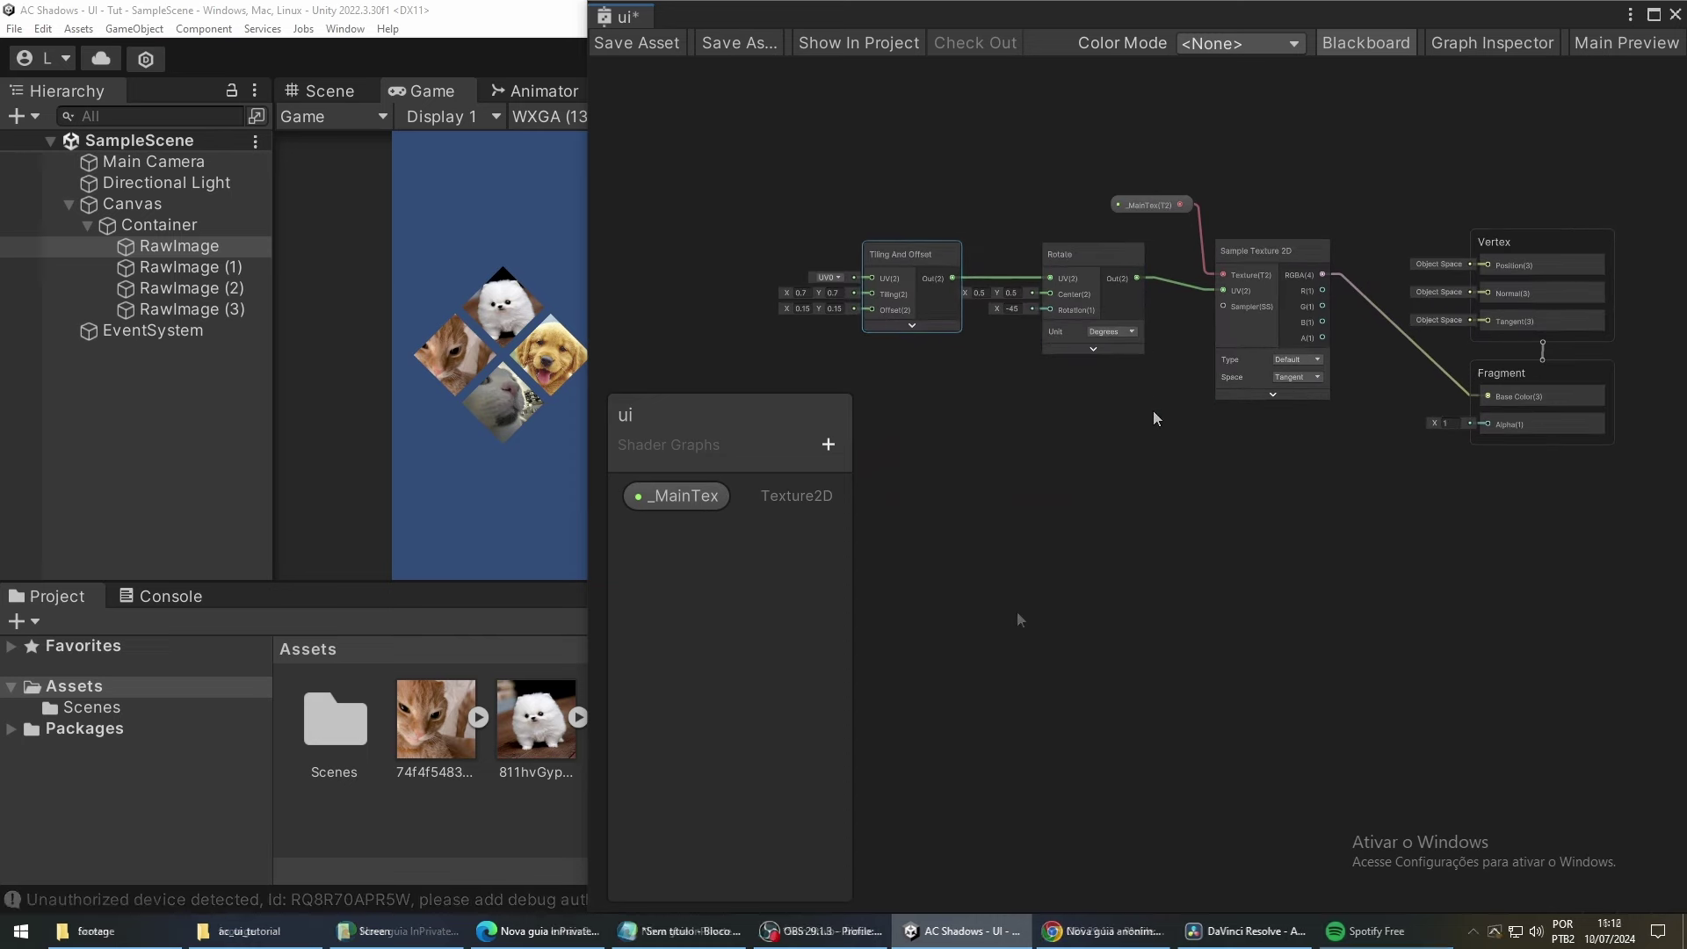
pyautogui.scroll(5, 1051, 465)
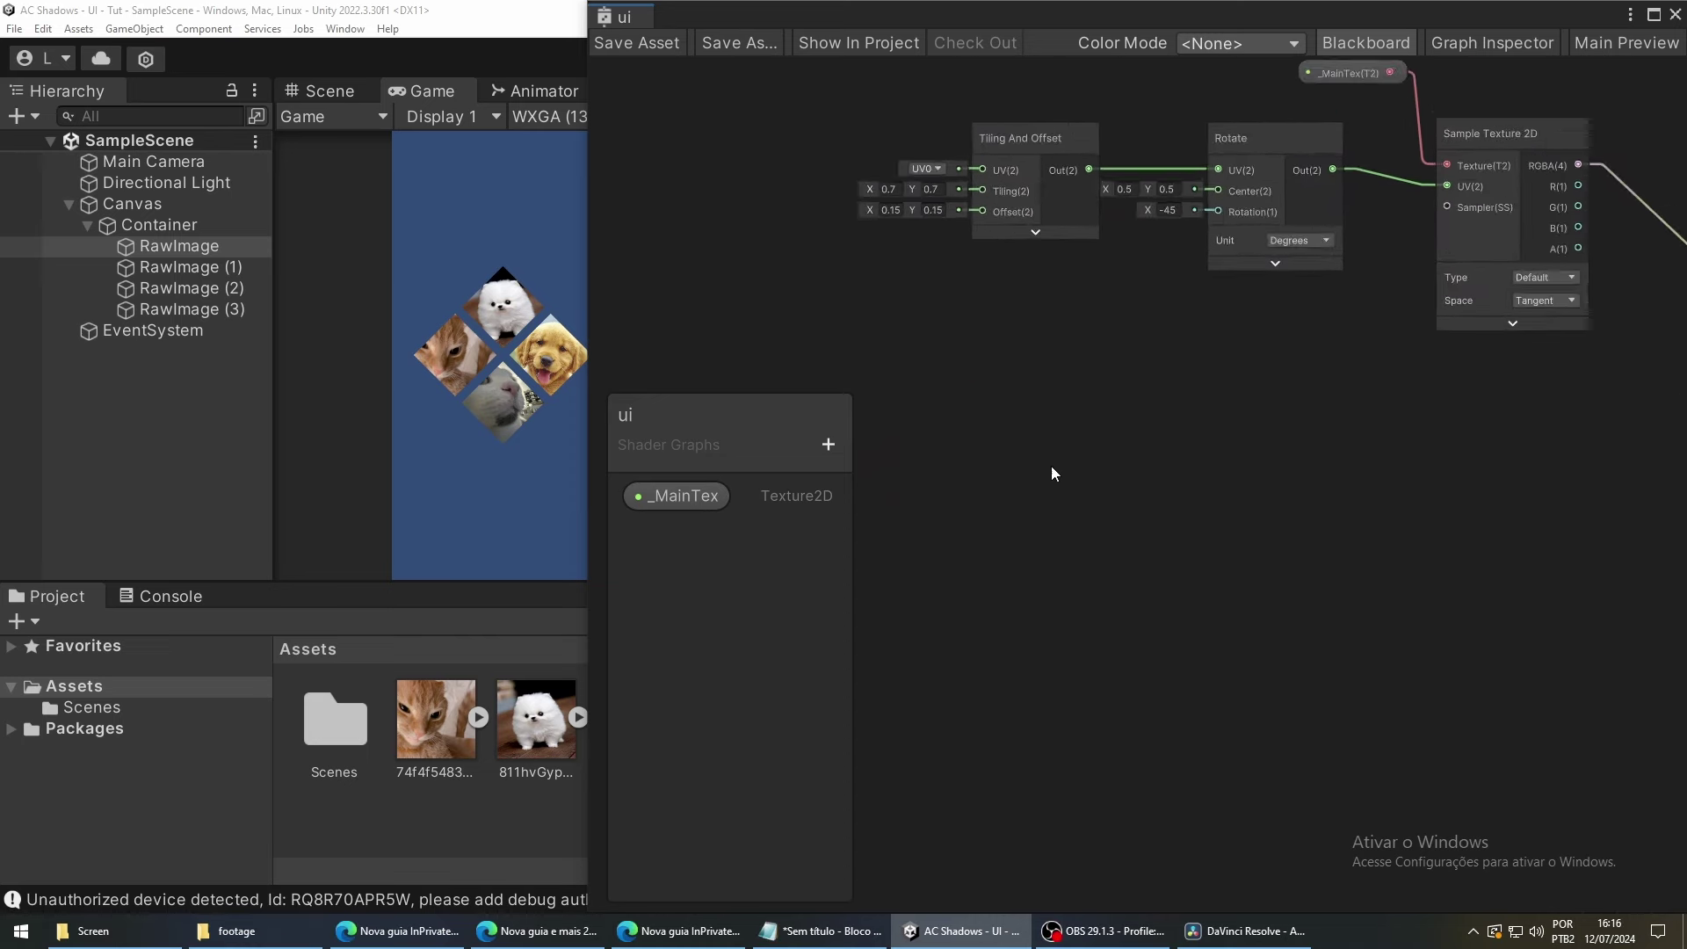
# Add a UV node on channel UV0 below the Tiling And Offset and Rotate chain.
pyautogui.press('space')
pyautogui.write('uv')
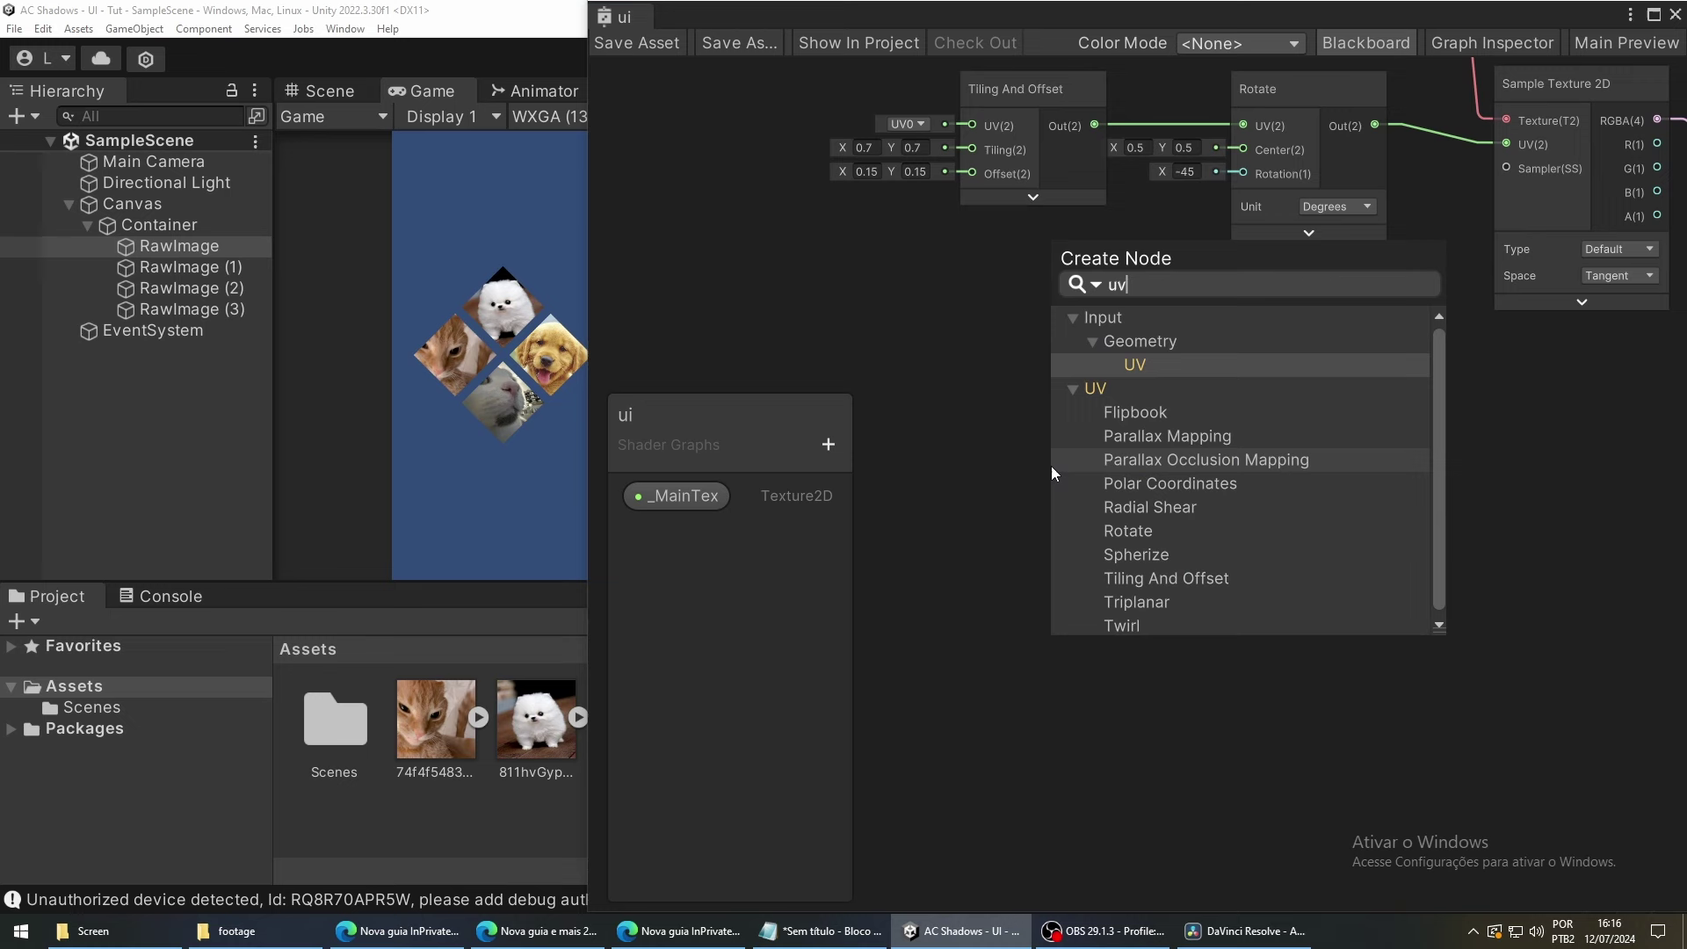
pyautogui.press('Return')
pyautogui.moveTo(1129, 499); pyautogui.dragTo(971, 394)
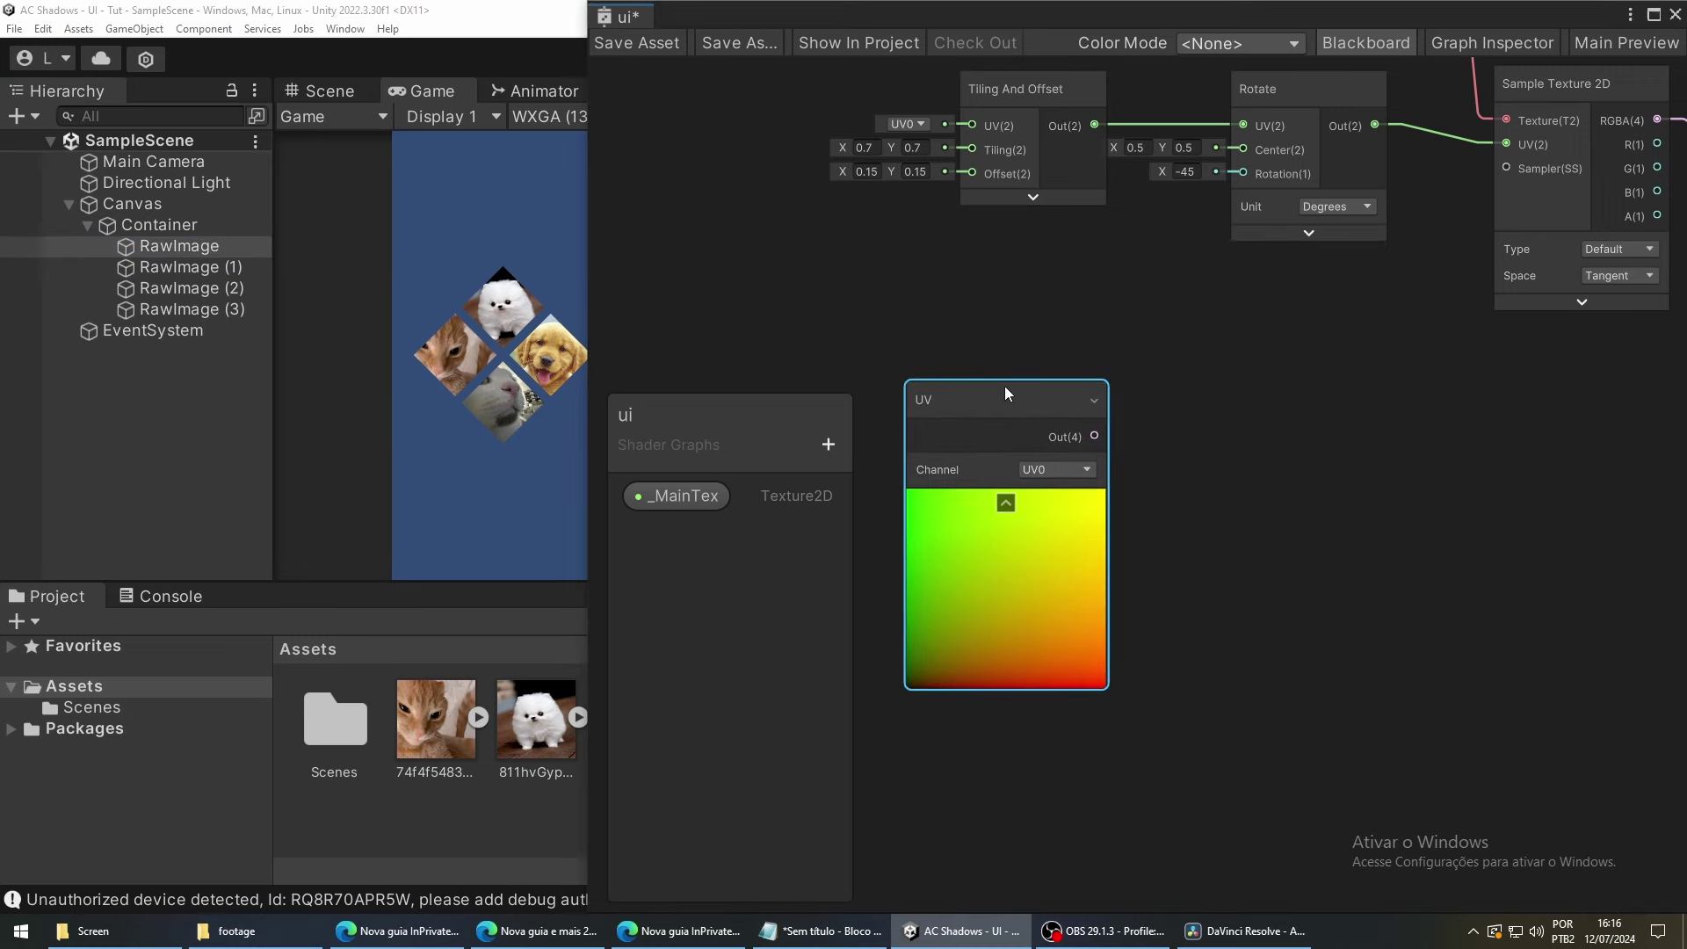
pyautogui.click(1098, 348)
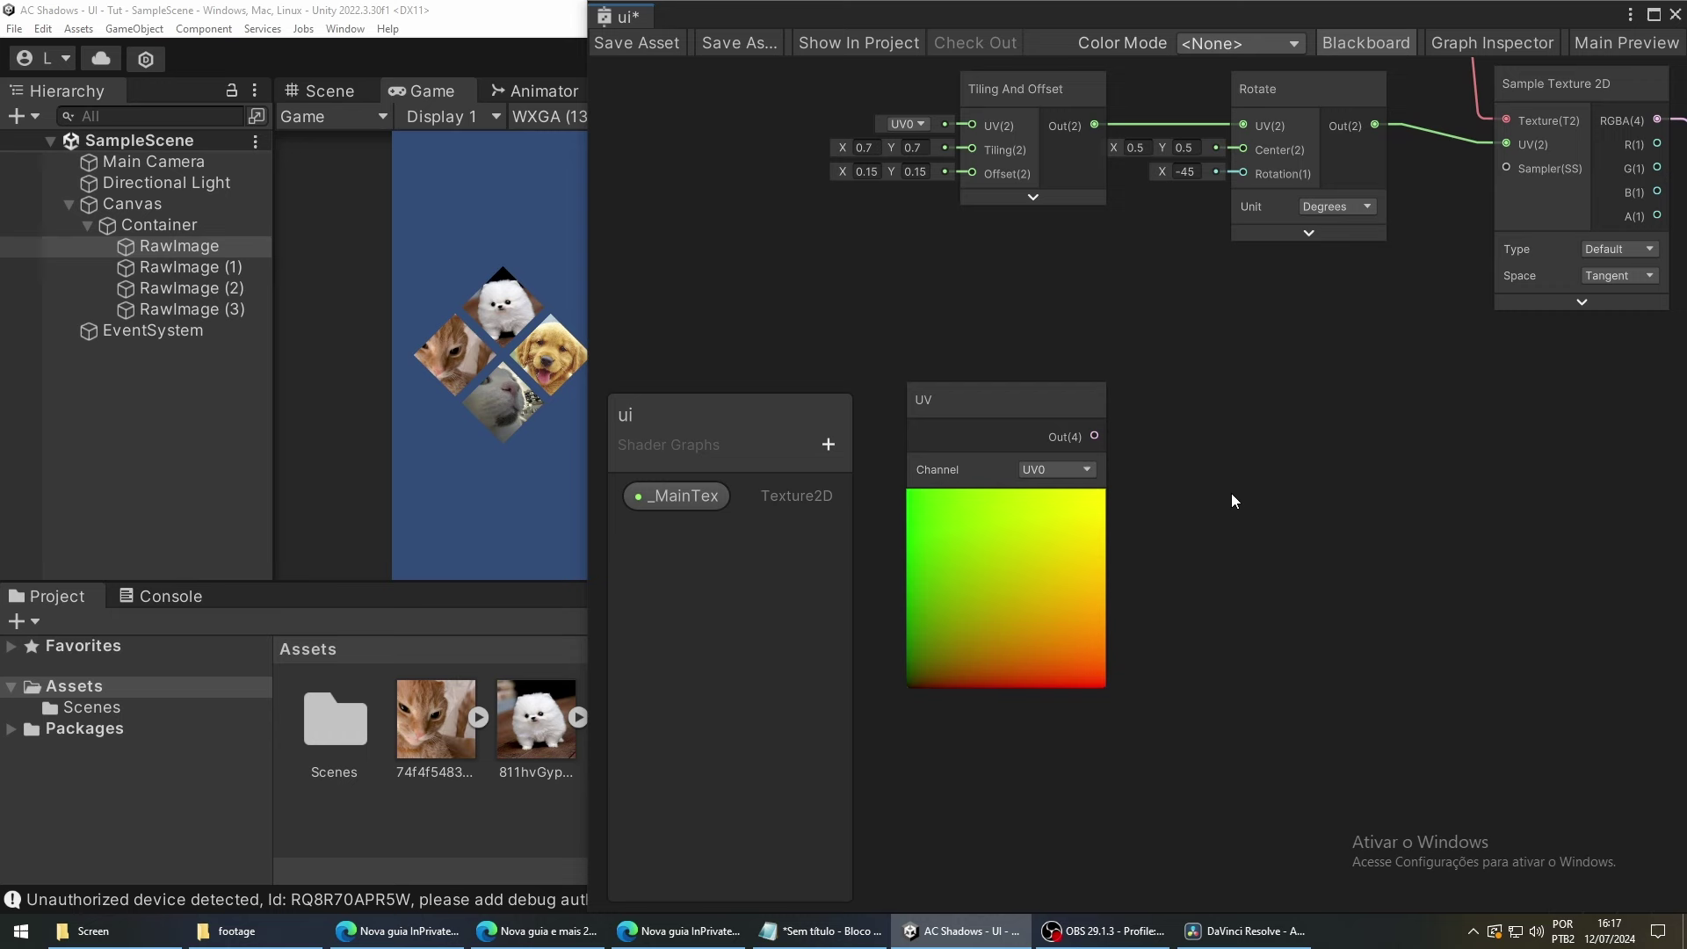
pyautogui.scroll(4, 882, 635)
pyautogui.scroll(1, 888, 635)
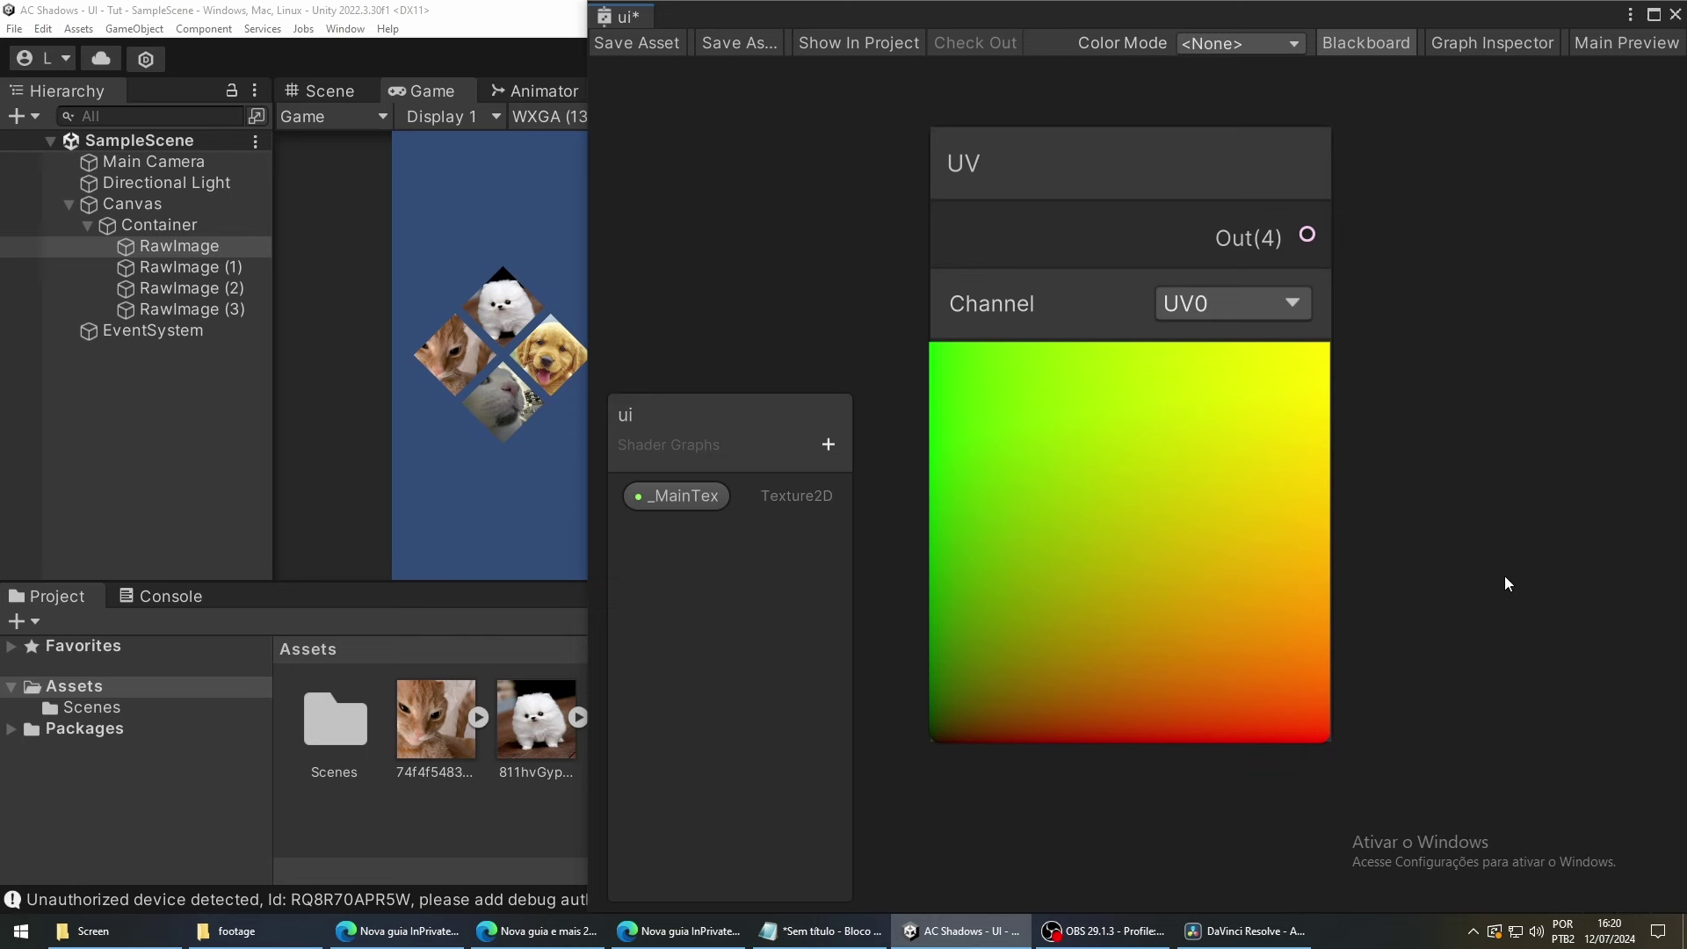
pyautogui.scroll(-5, 1504, 577)
pyautogui.moveTo(1504, 576); pyautogui.dragTo(1141, 532, button='middle')
pyautogui.moveTo(1037, 402); pyautogui.dragTo(1211, 419)
# Add a Split node fed by the UV output, placed beside the UV node.
pyautogui.write('split')
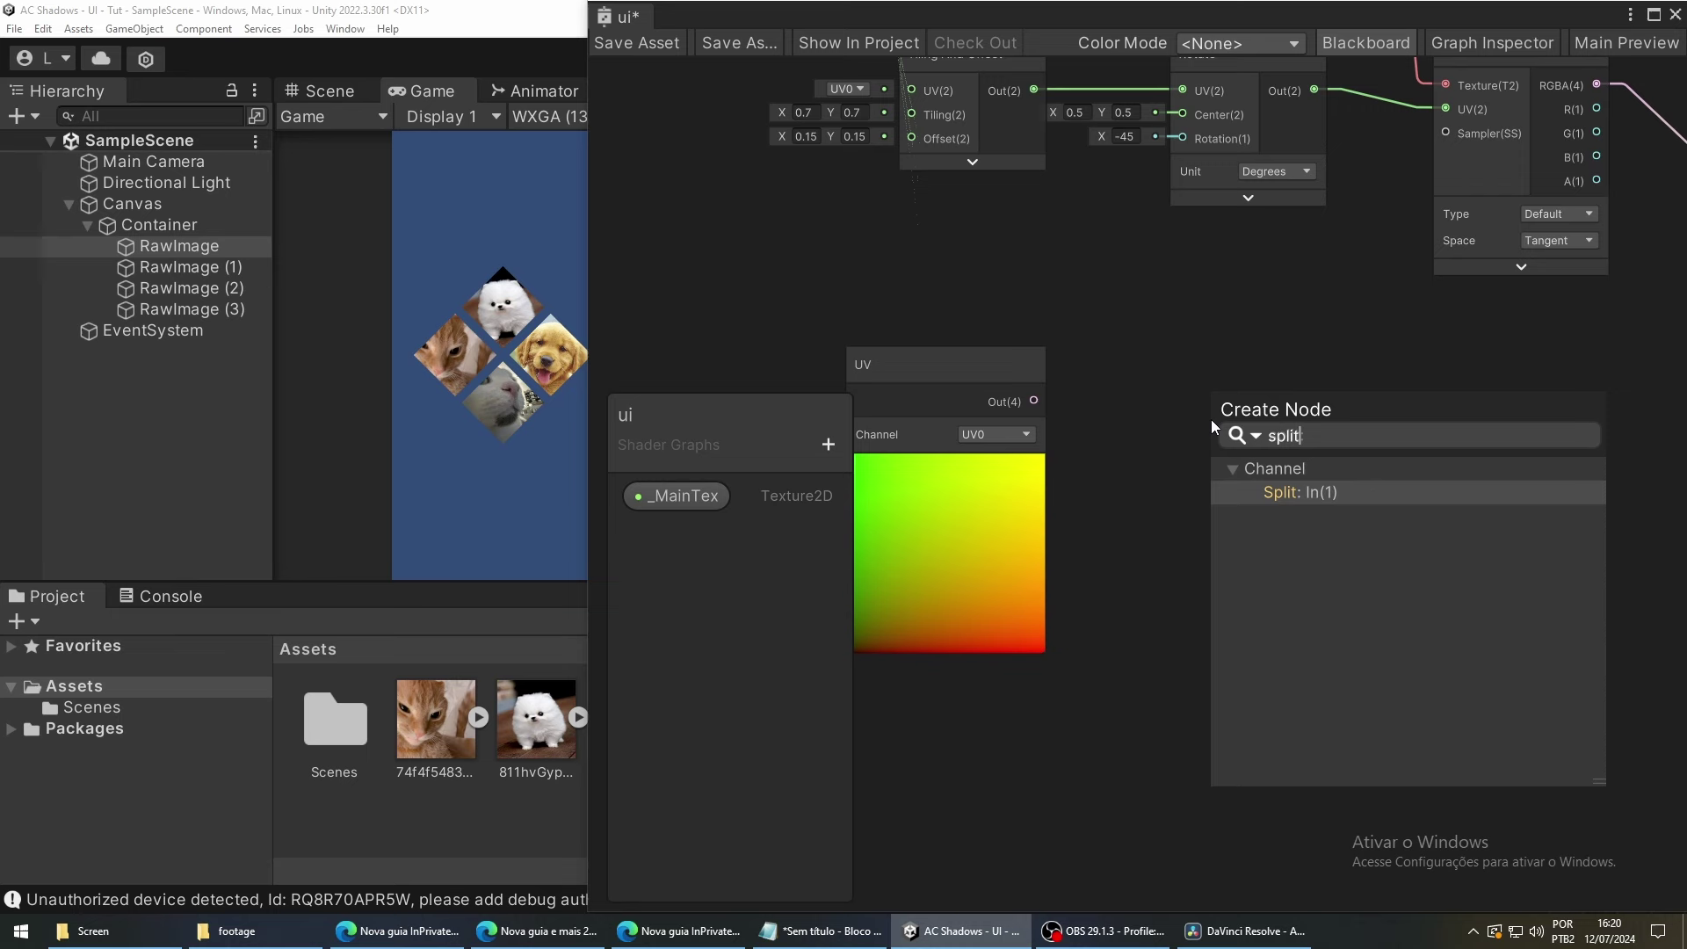
pyautogui.click(1300, 493)
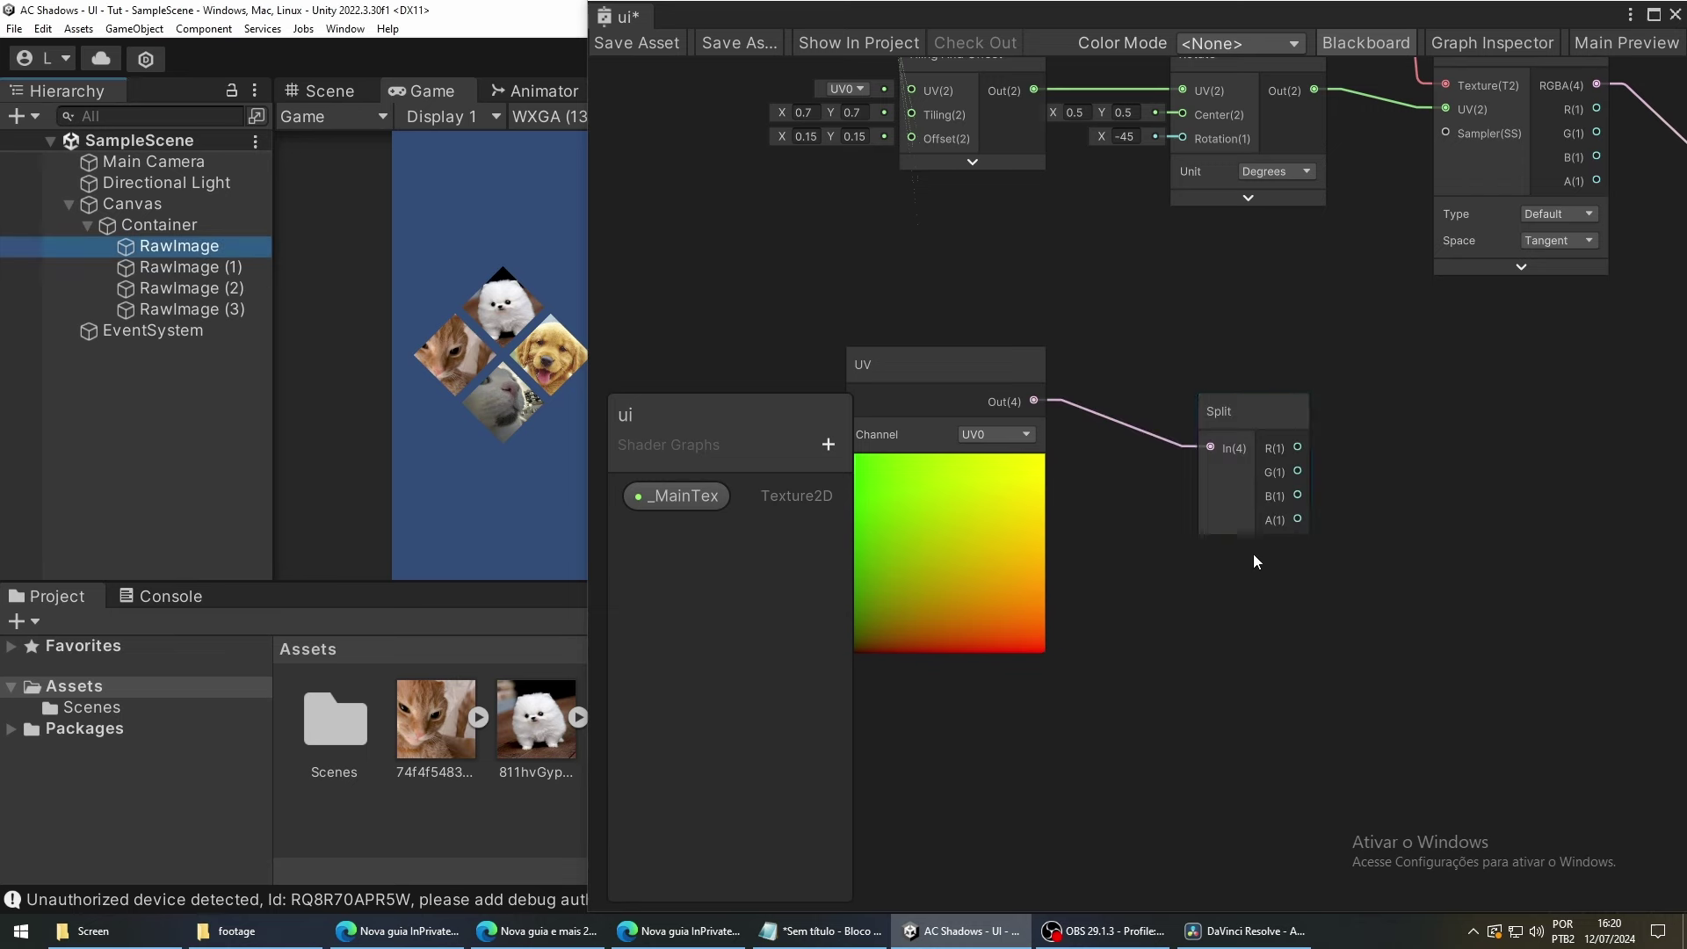
pyautogui.moveTo(1248, 411); pyautogui.dragTo(1177, 358)
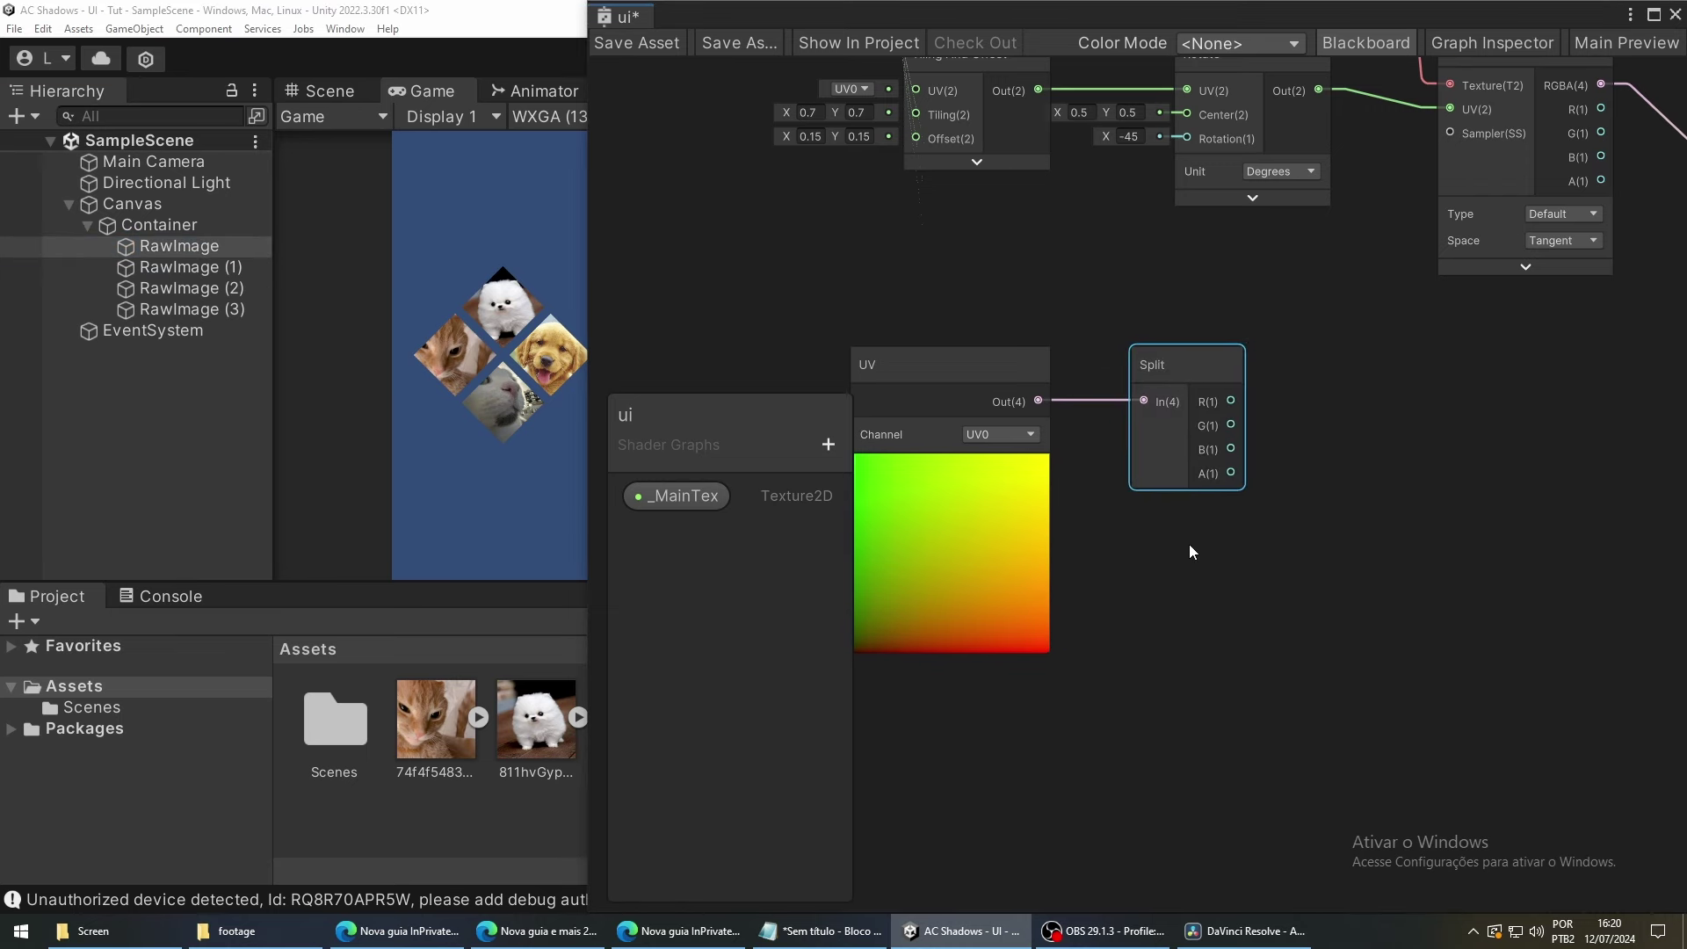
pyautogui.moveTo(1189, 545); pyautogui.dragTo(1220, 534, button='middle')
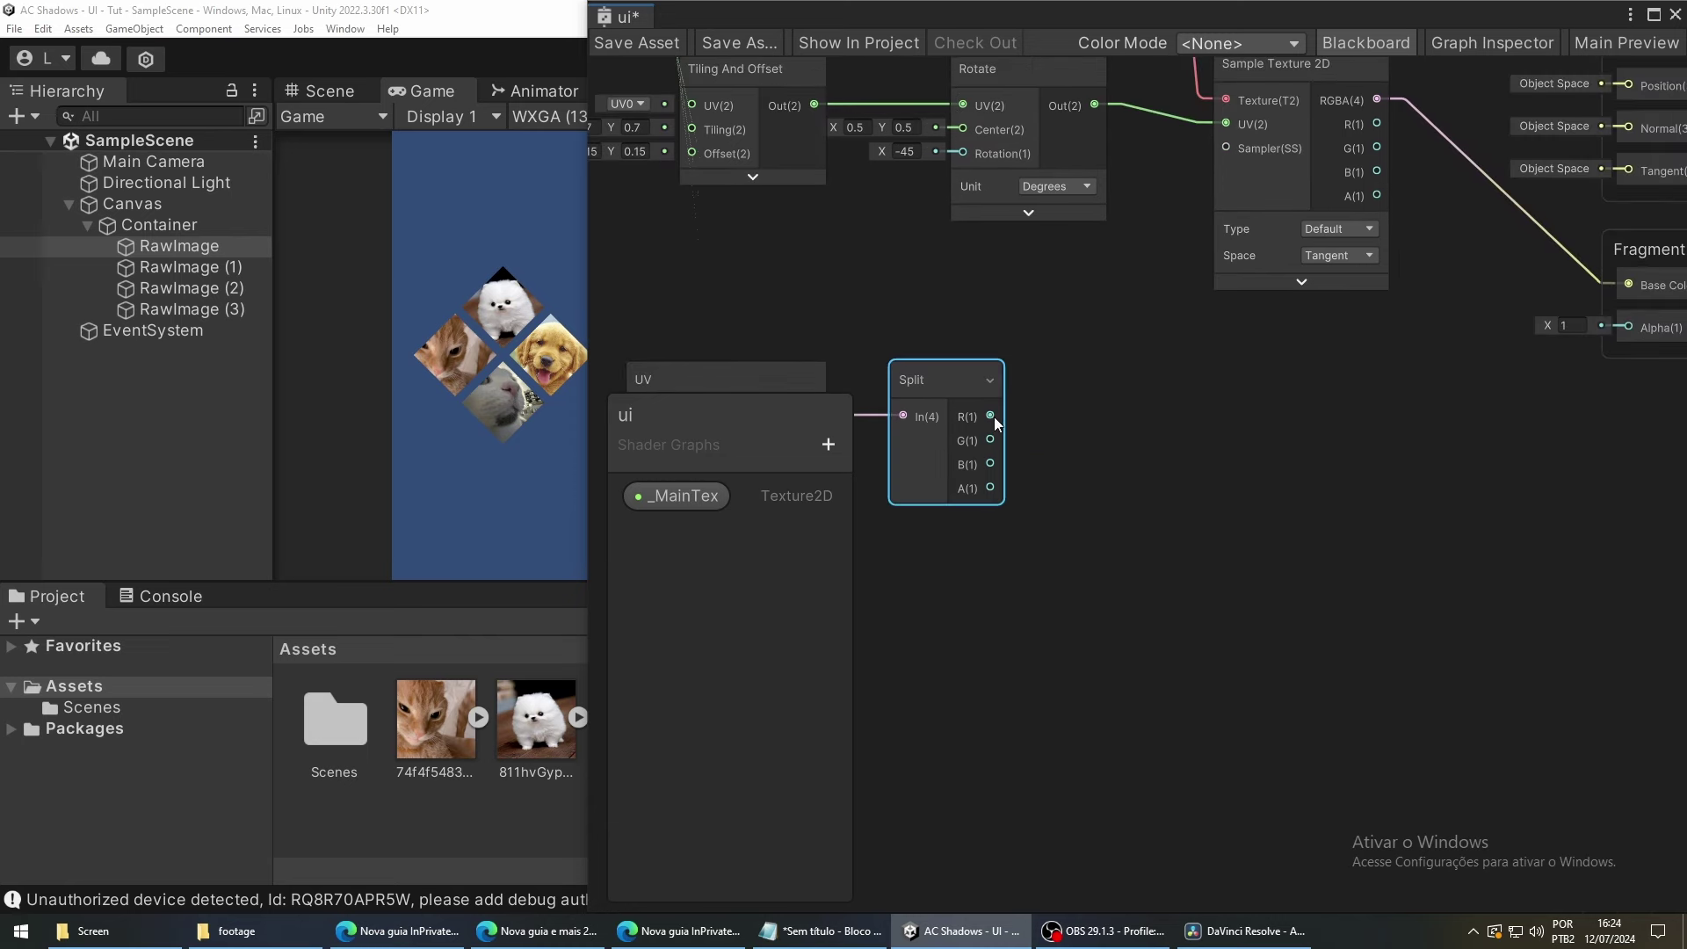
# Add a Distance node fed by Split's R output and set its B to 0.5.
pyautogui.press('space')
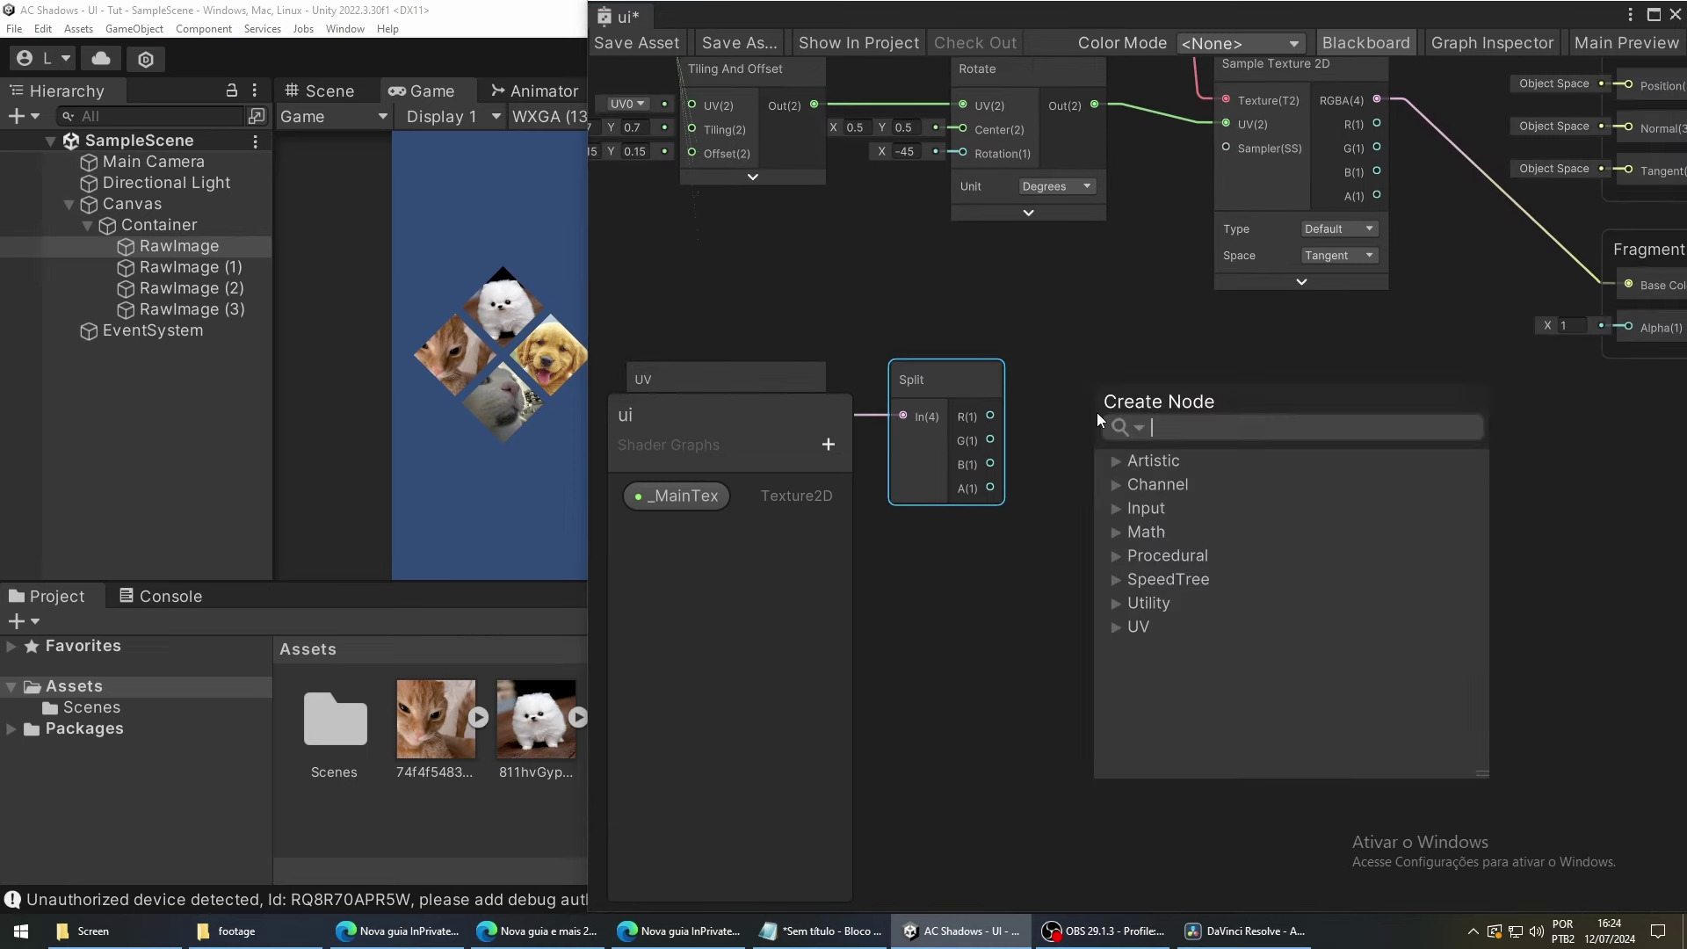
pyautogui.write('distance')
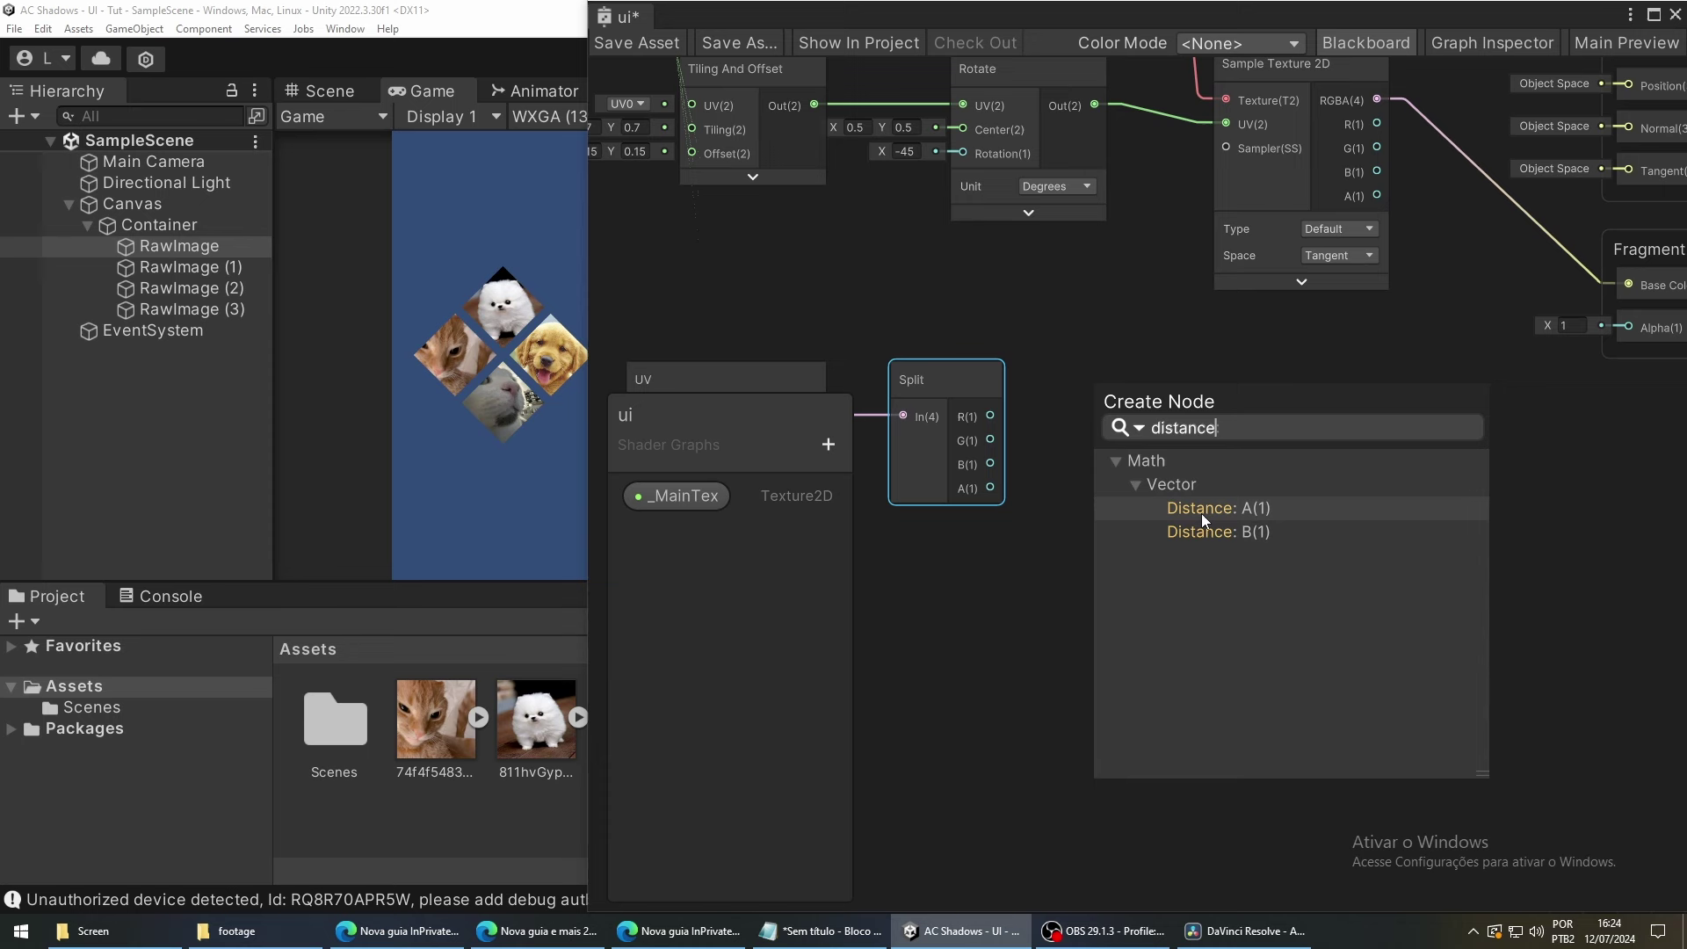
pyautogui.click(1202, 510)
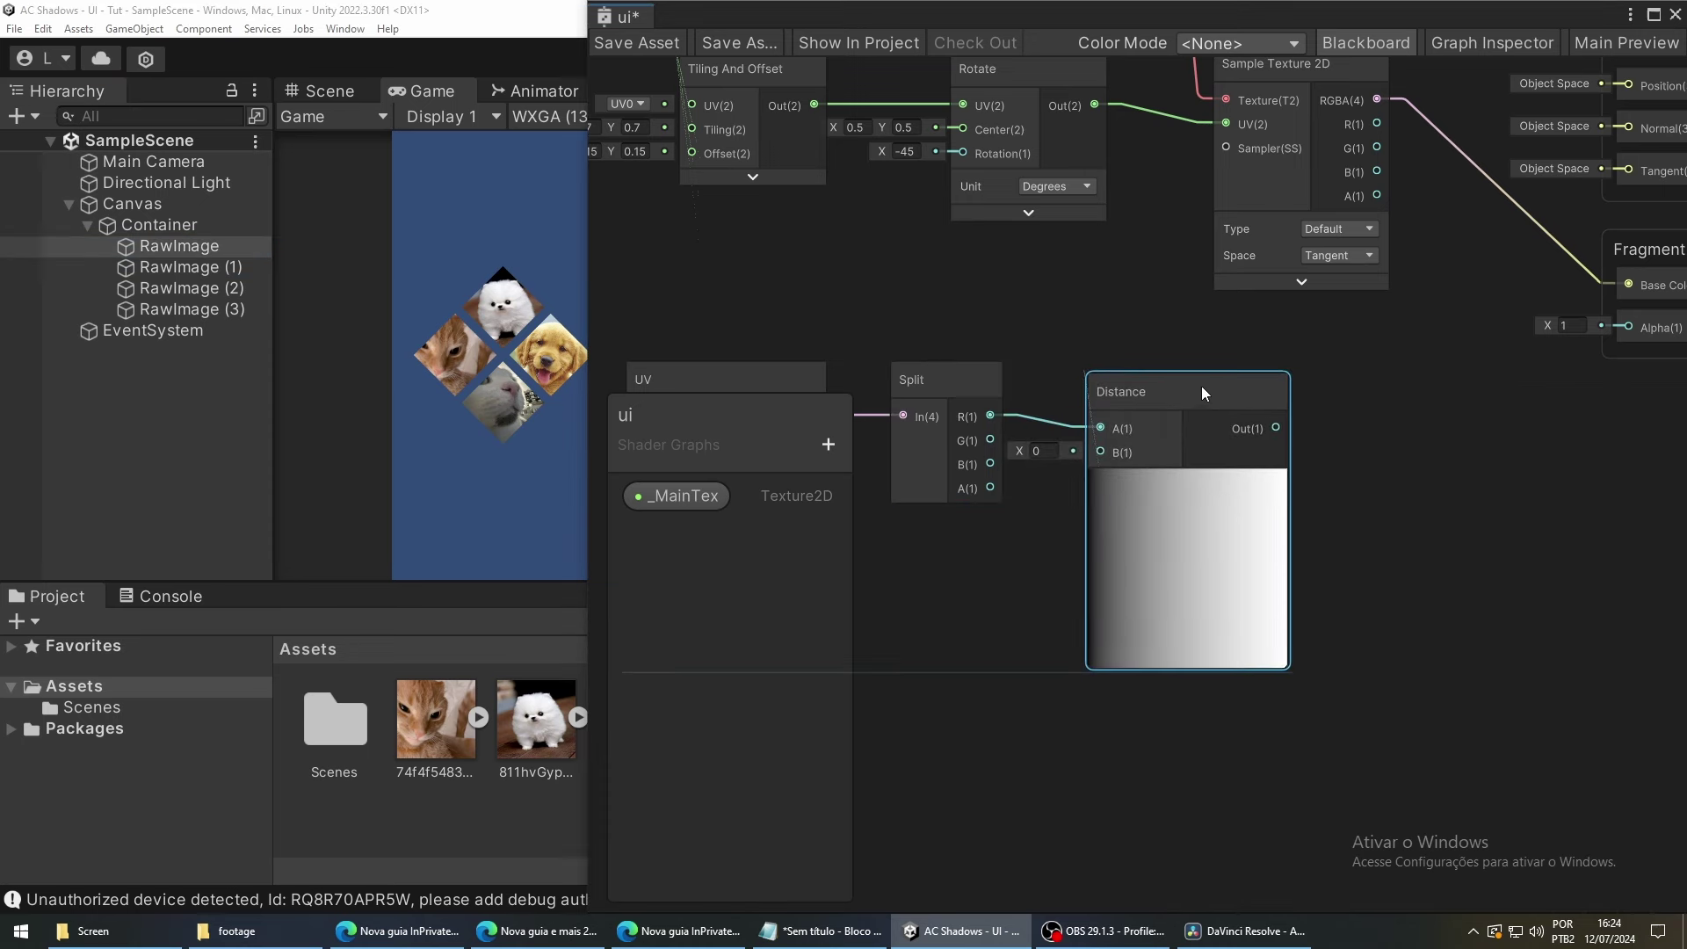
pyautogui.moveTo(1201, 386); pyautogui.dragTo(1202, 379)
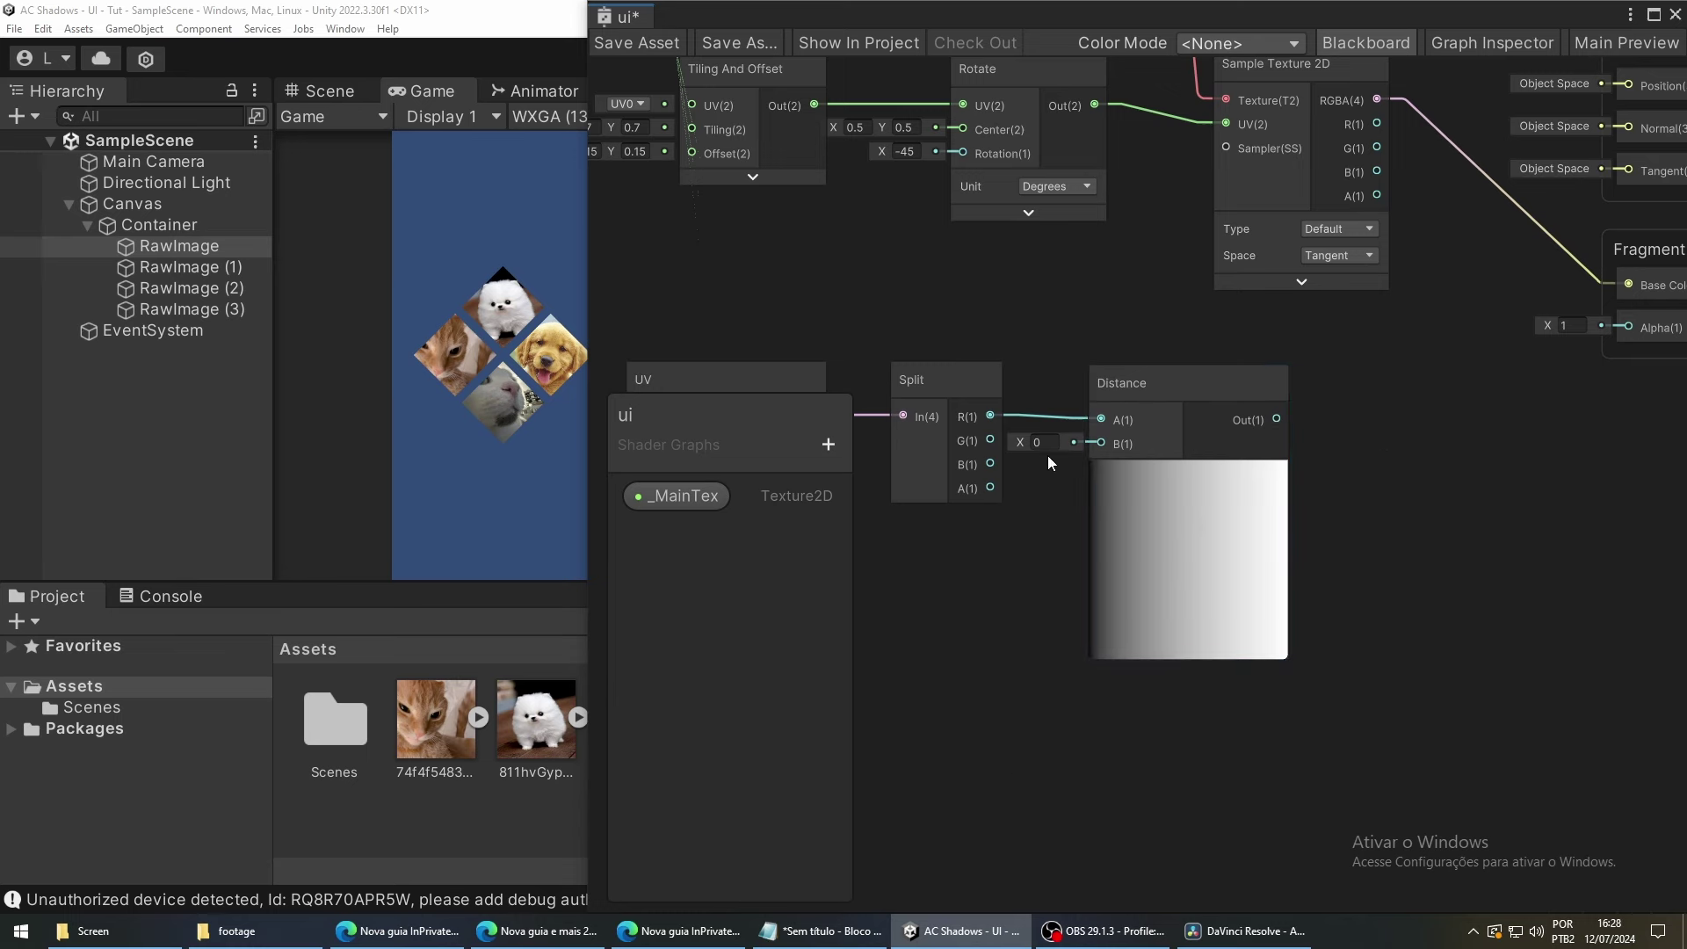
pyautogui.click(1043, 442)
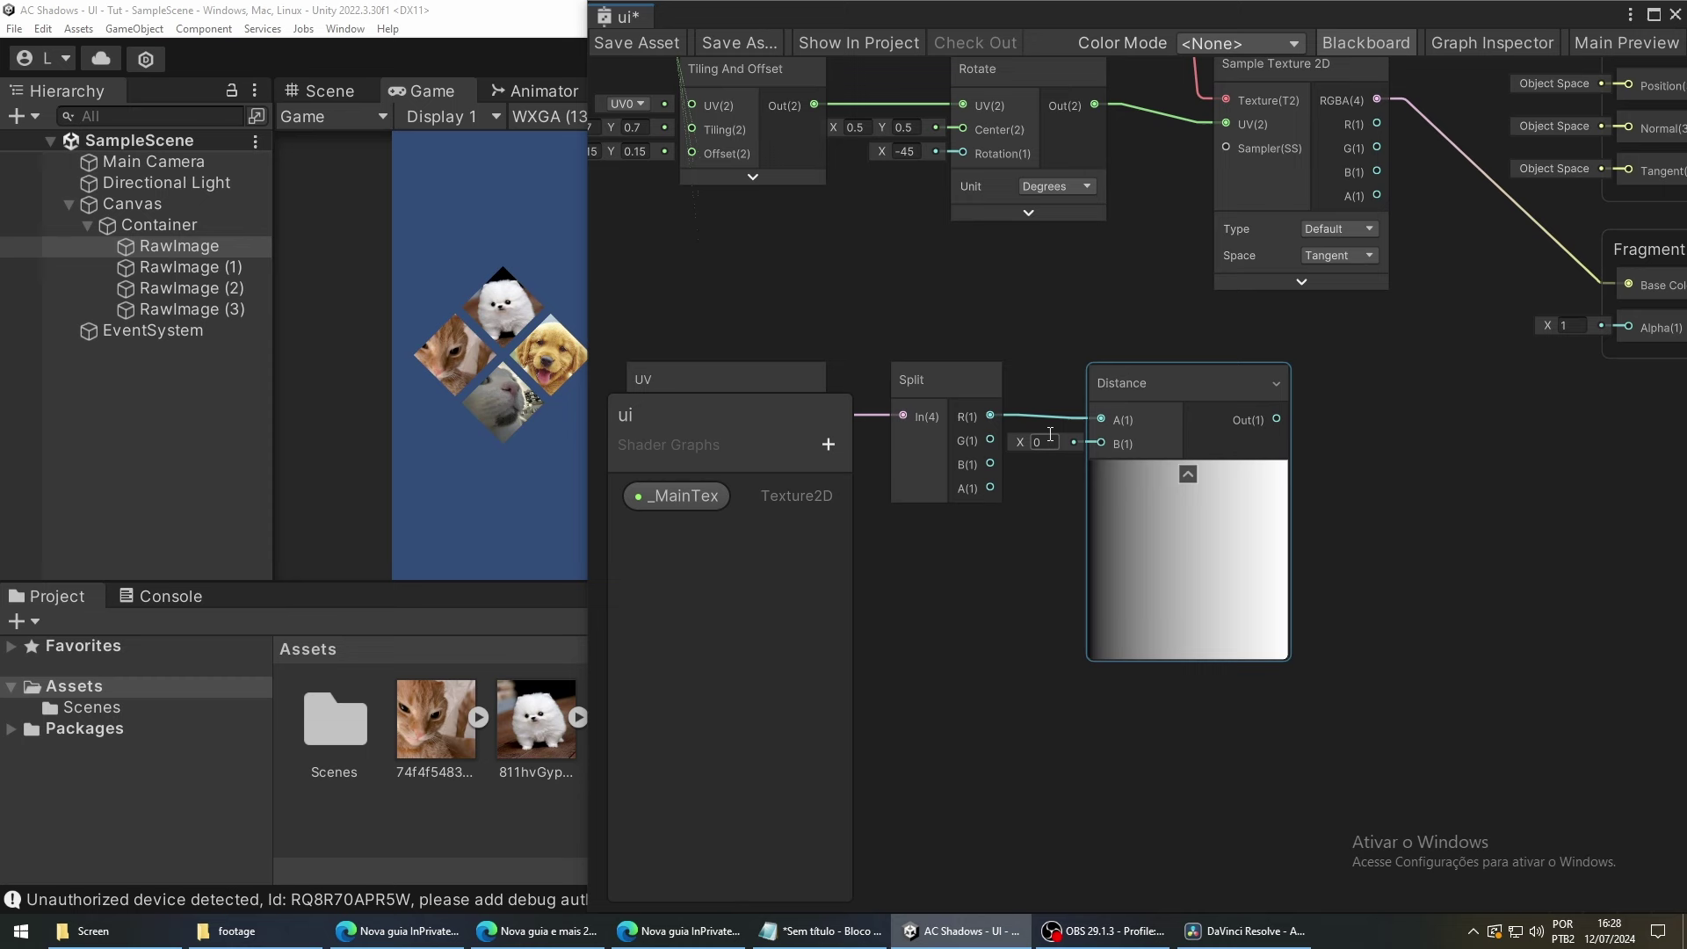
pyautogui.write('.5')
pyautogui.click(1049, 489)
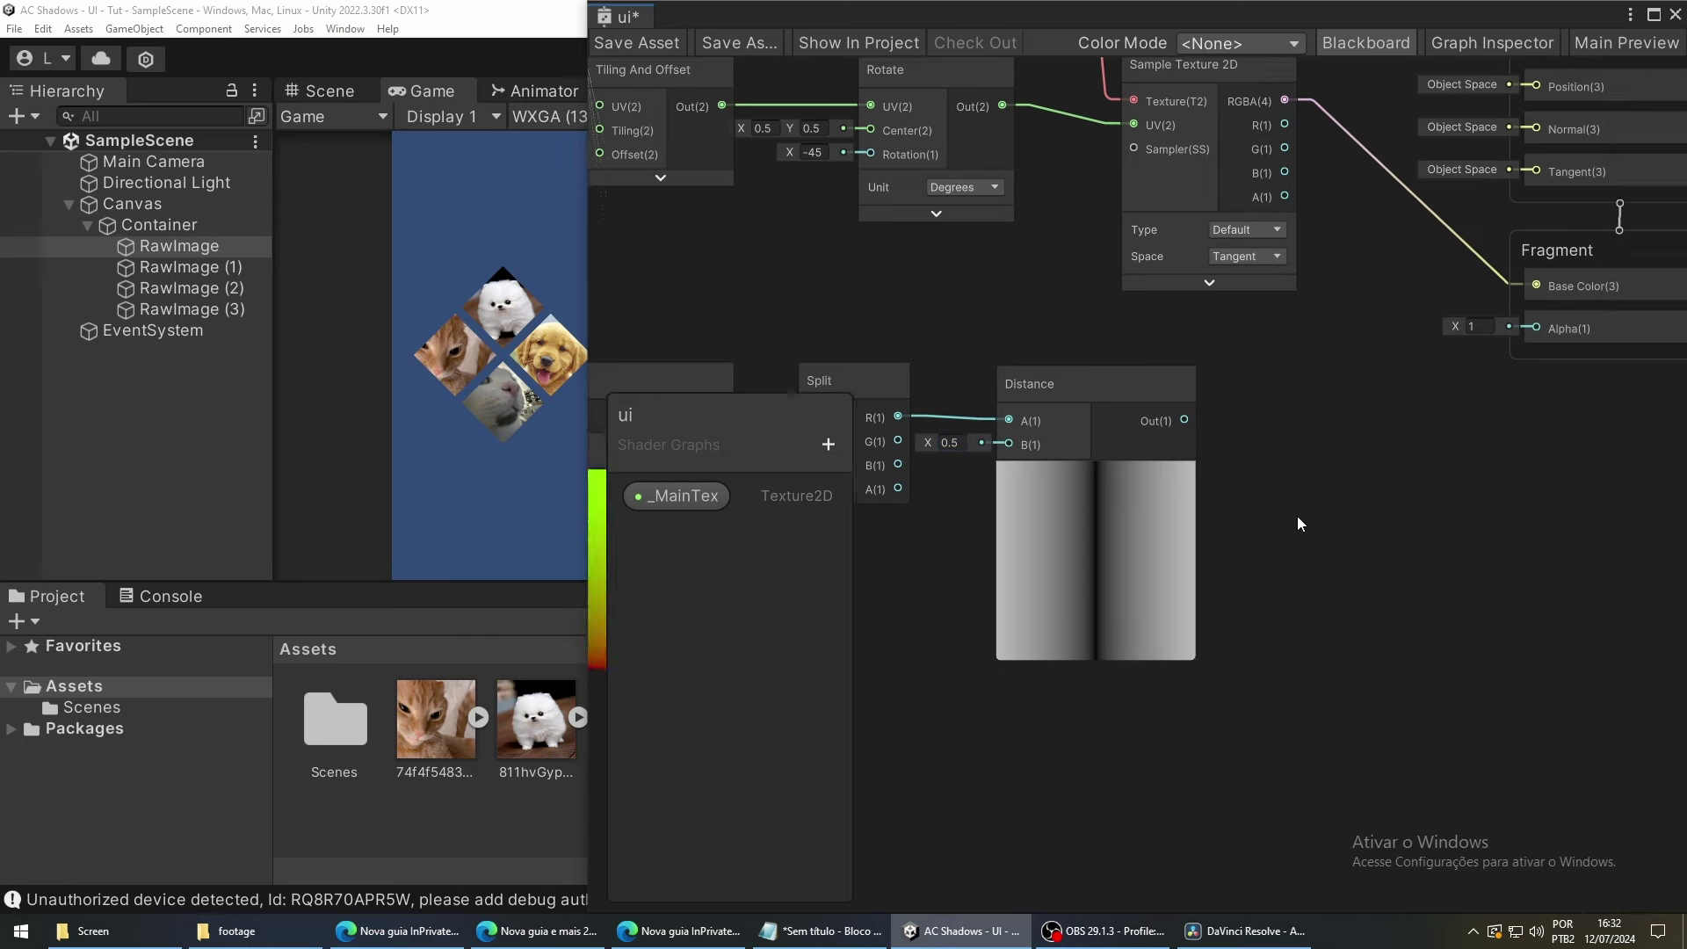
# Add a One Minus node after the Distance node and hide the Blackboard.
pyautogui.moveTo(1297, 515); pyautogui.dragTo(1113, 565, button='middle')
pyautogui.press('space')
pyautogui.write('one')
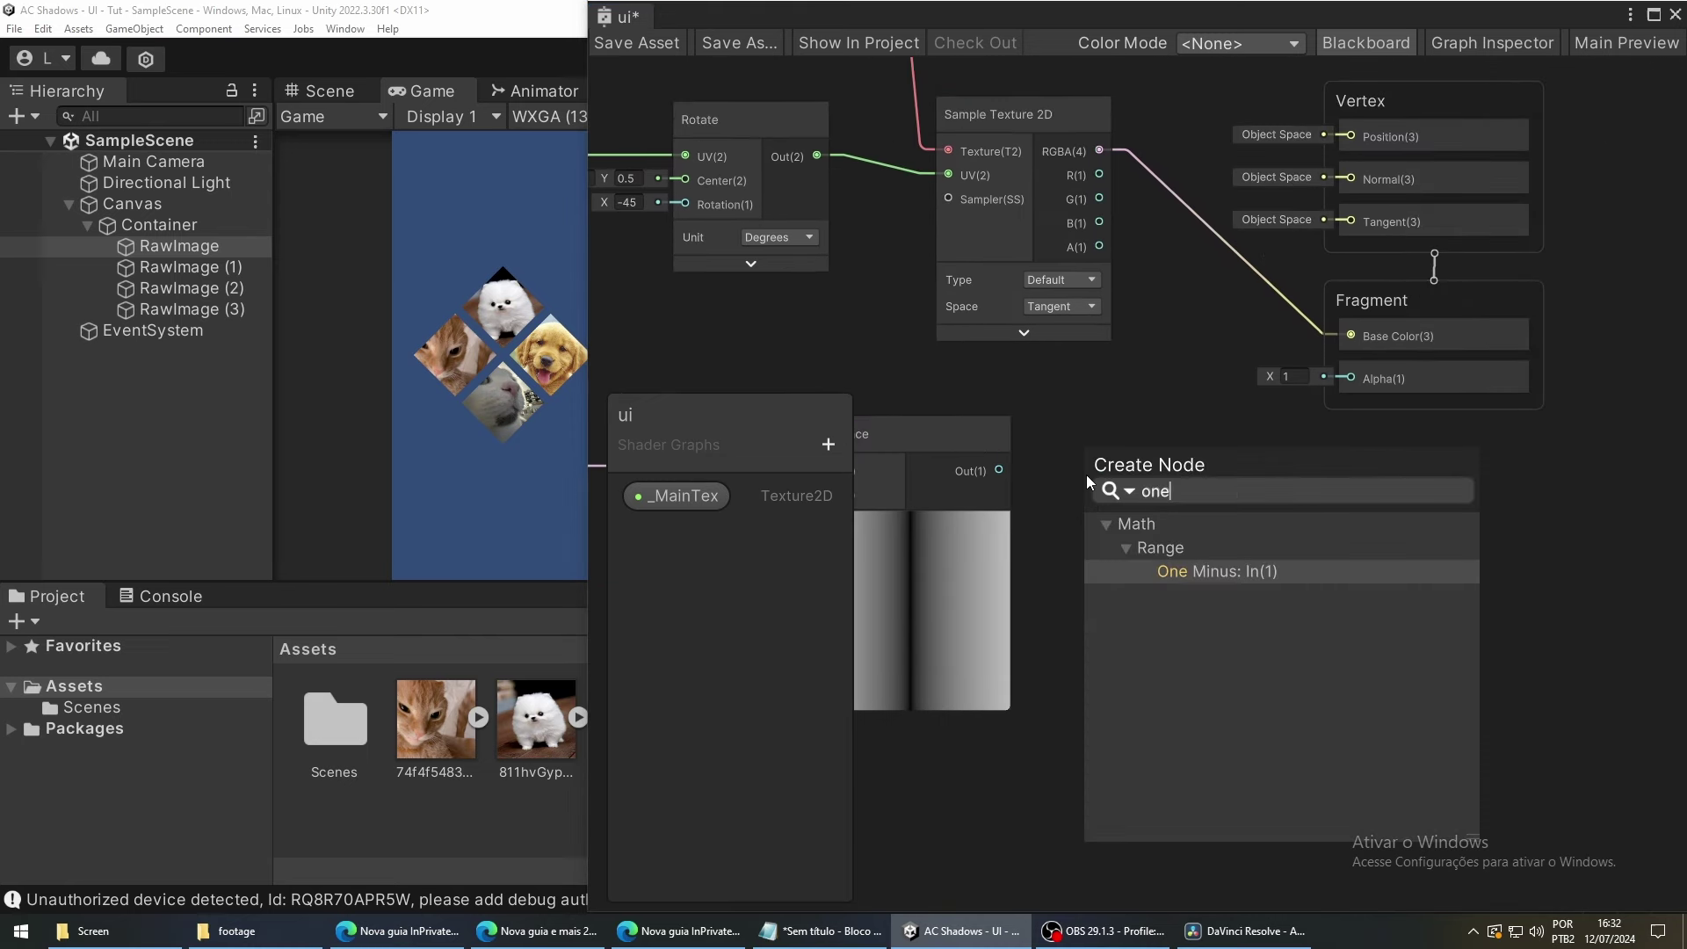
pyautogui.click(1177, 572)
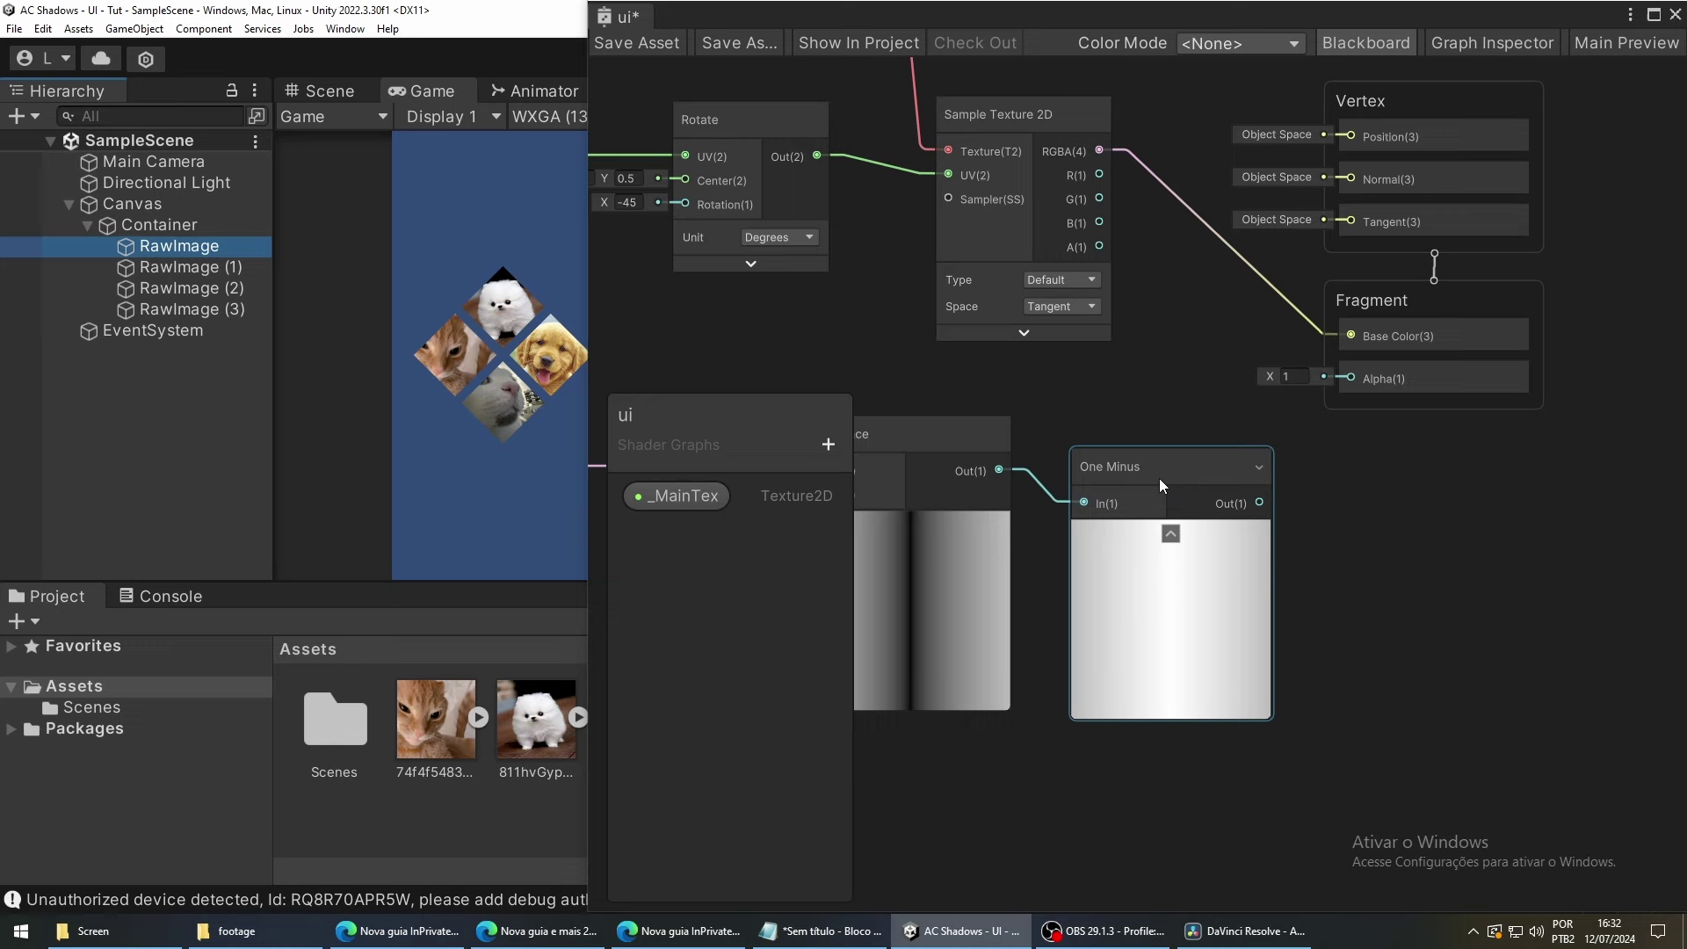
pyautogui.hotkey('shift', '1')
pyautogui.scroll(-3, 1233, 600)
pyautogui.click(1177, 136)
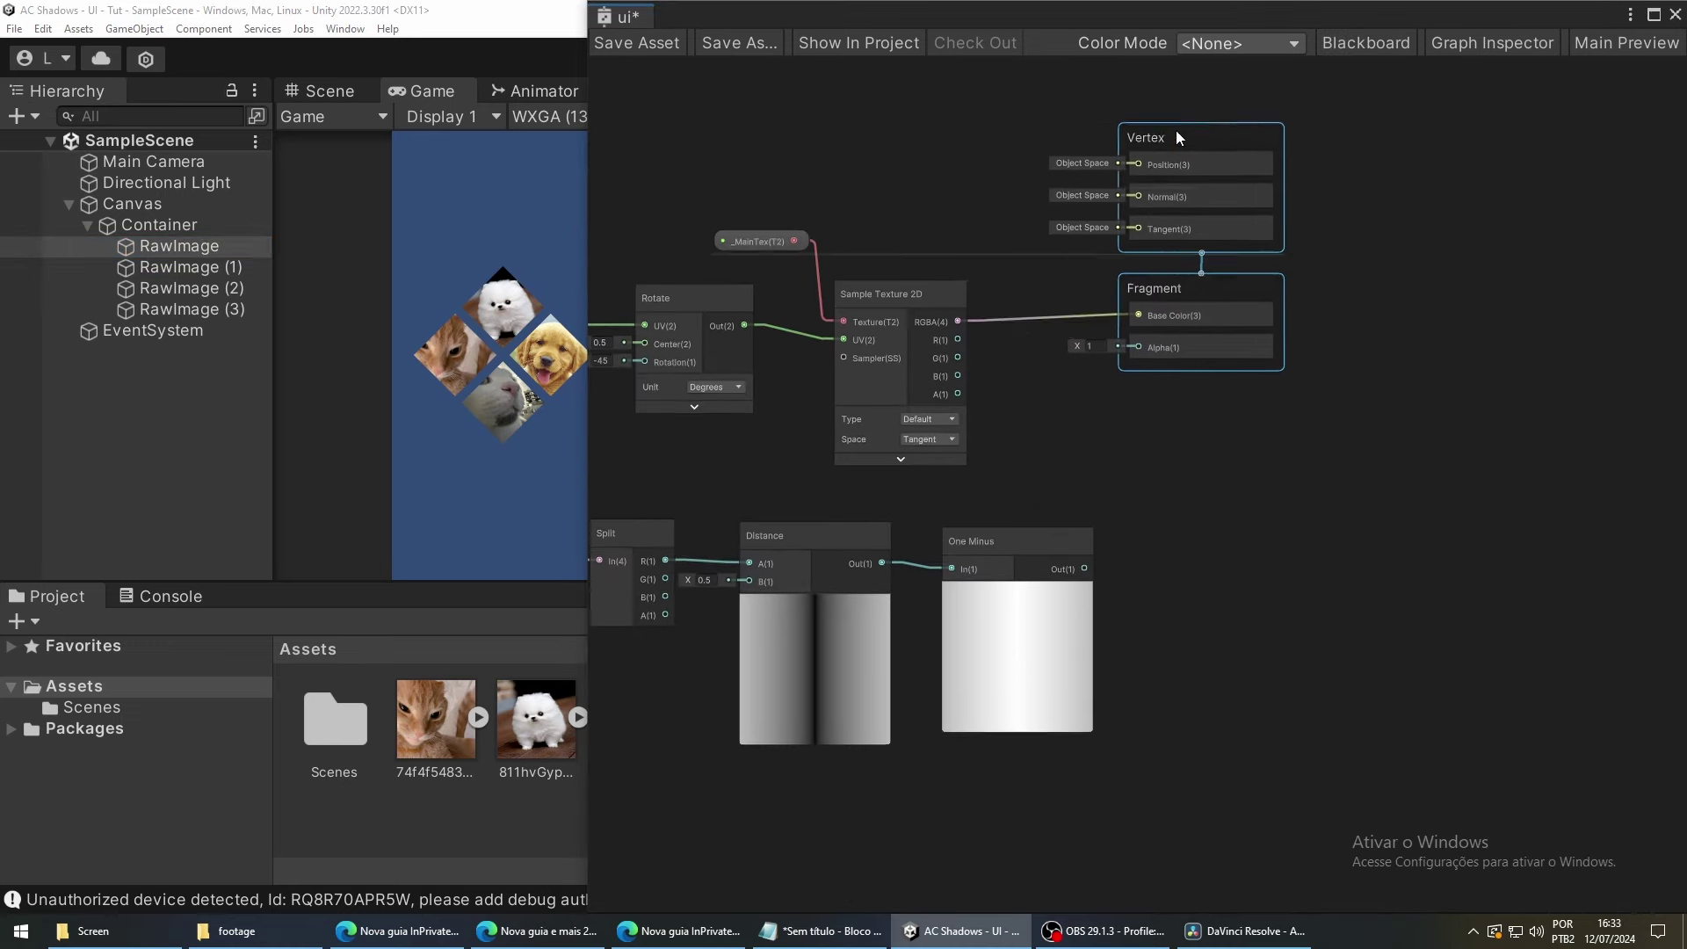
pyautogui.scroll(3, 1025, 561)
# Add a Step node fed by One Minus with its Edge set to 0.95.
pyautogui.moveTo(1009, 441); pyautogui.dragTo(1163, 441)
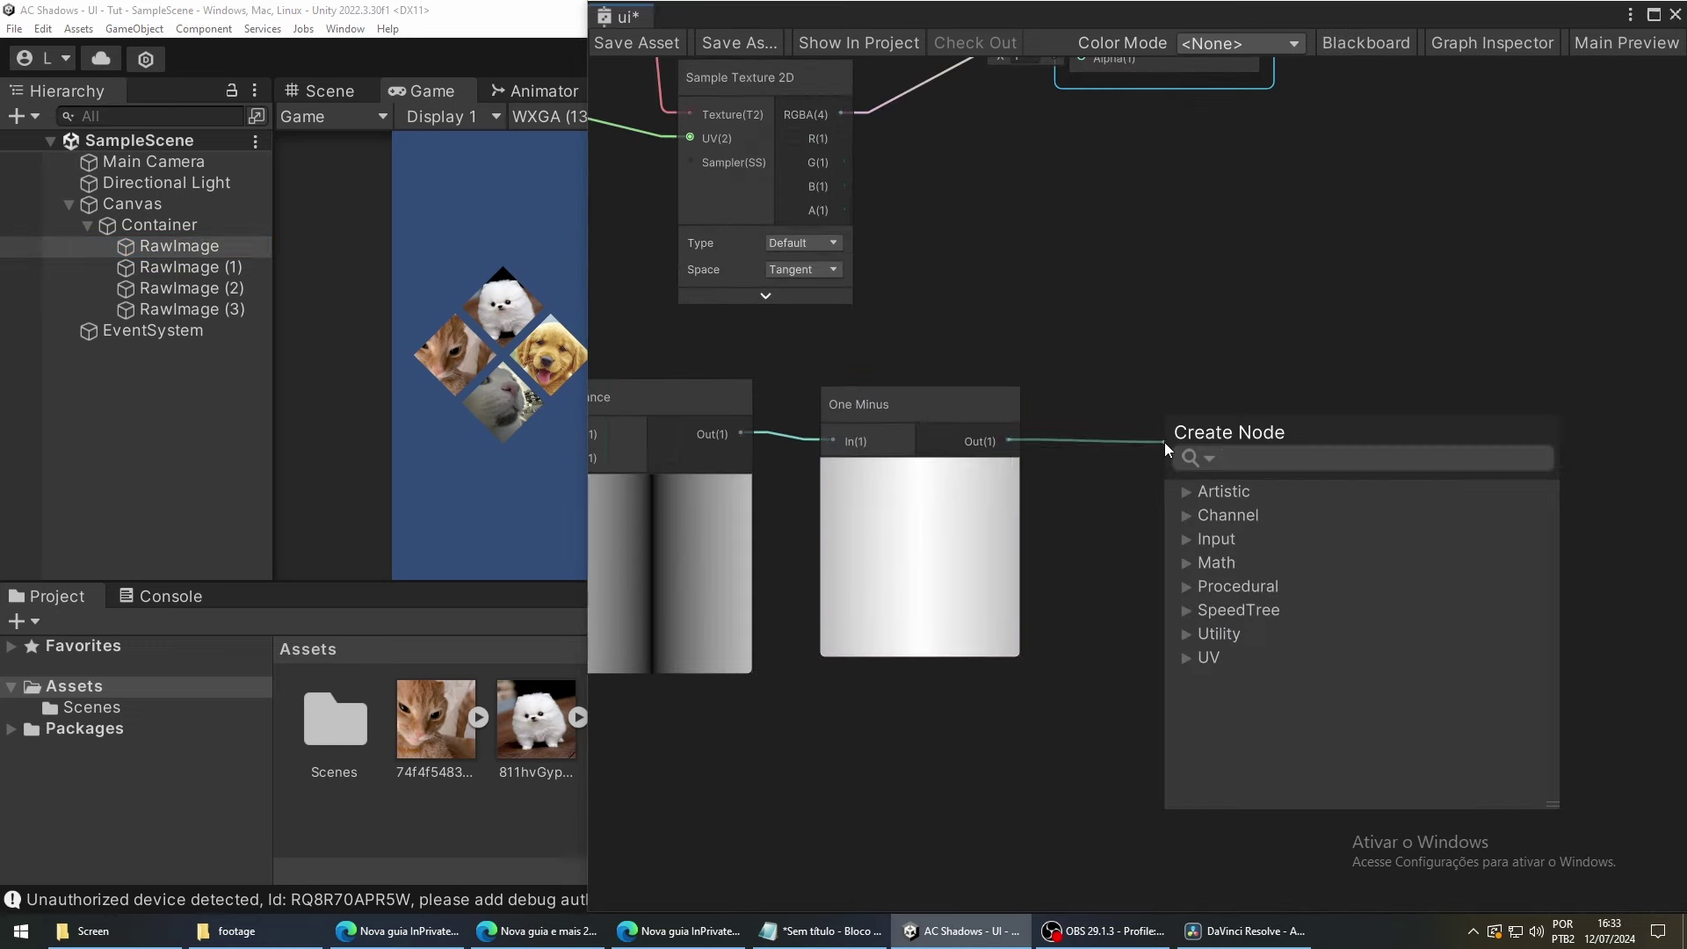
pyautogui.write('step')
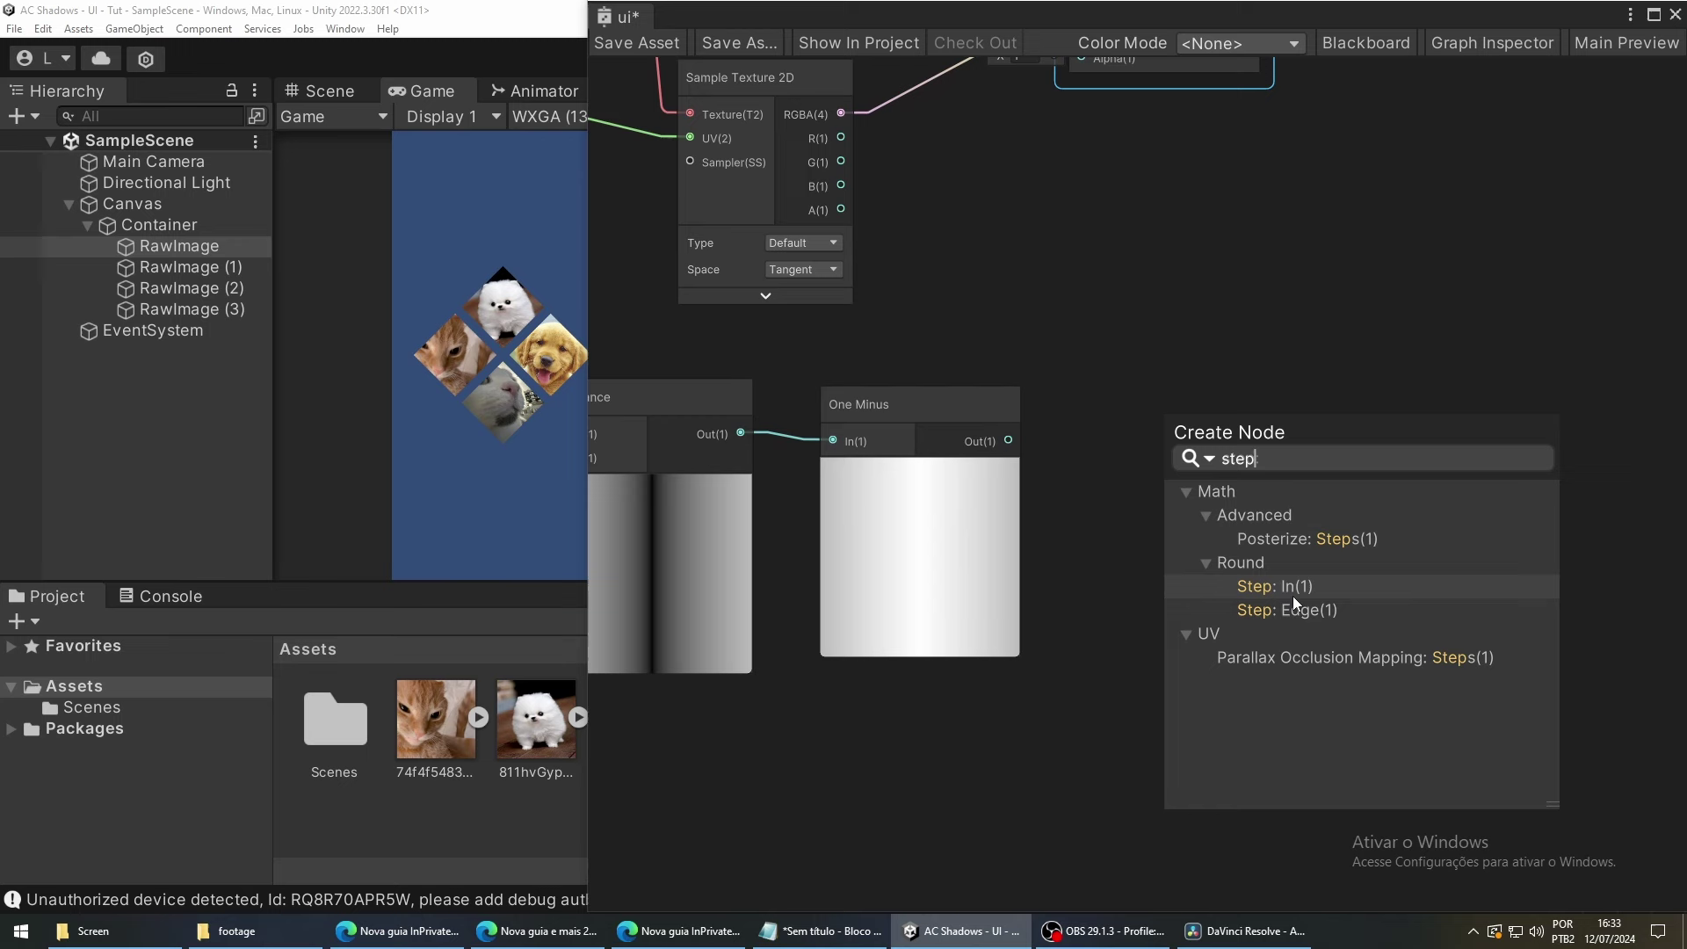
pyautogui.click(1327, 587)
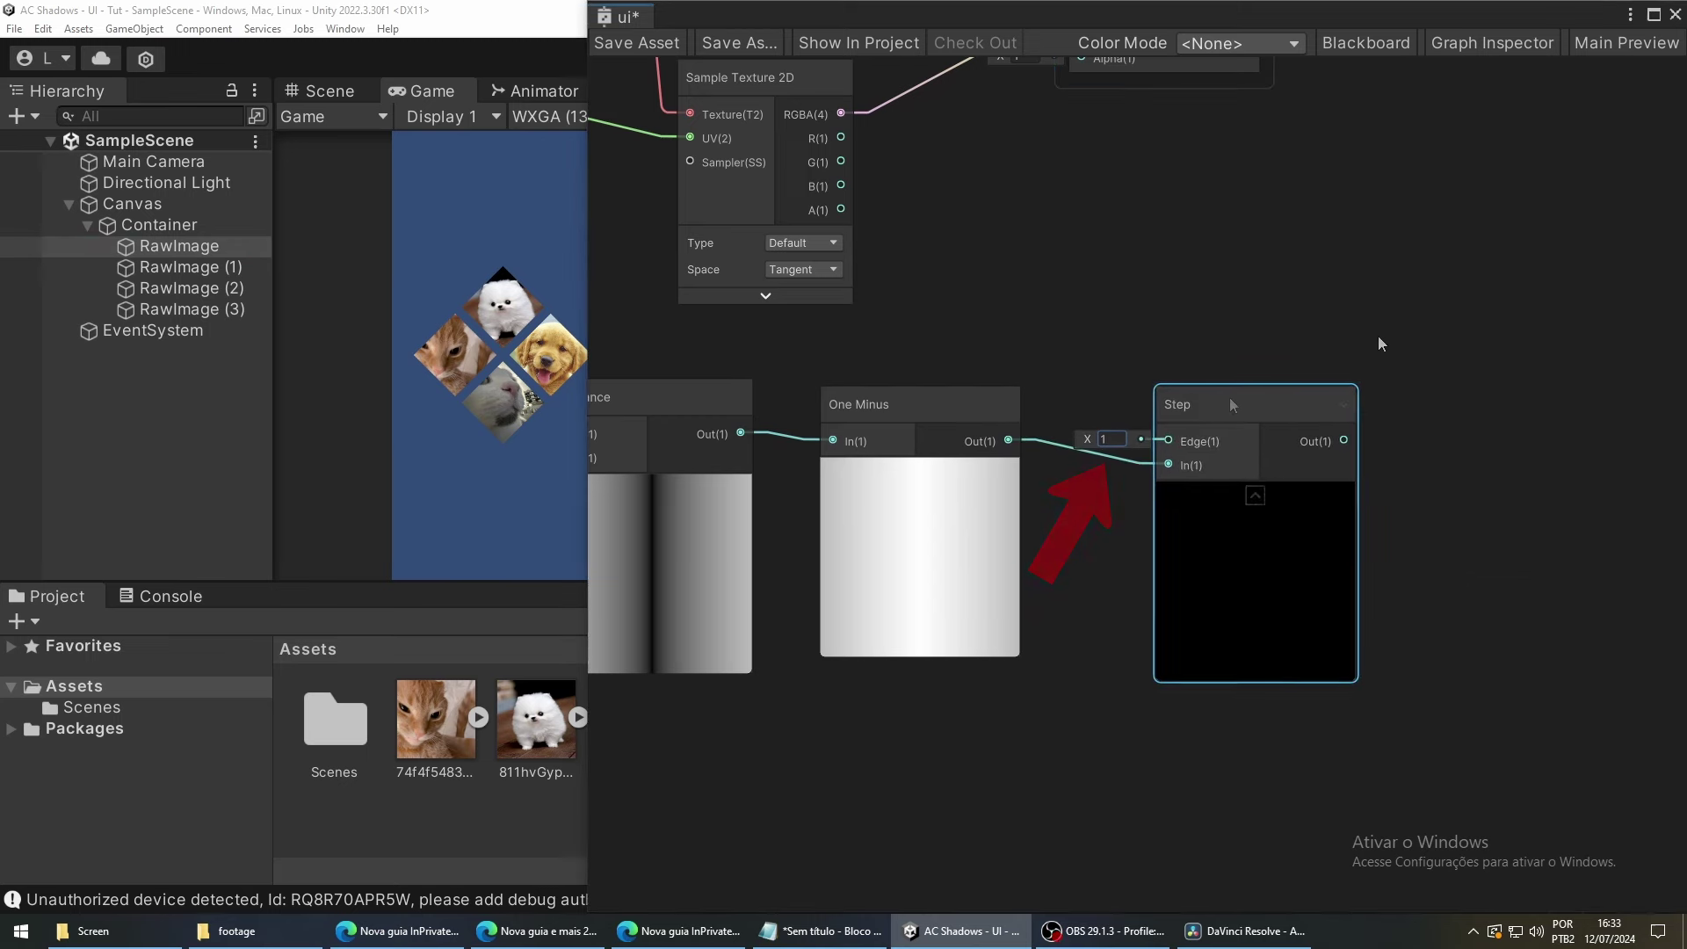
pyautogui.write('0,')
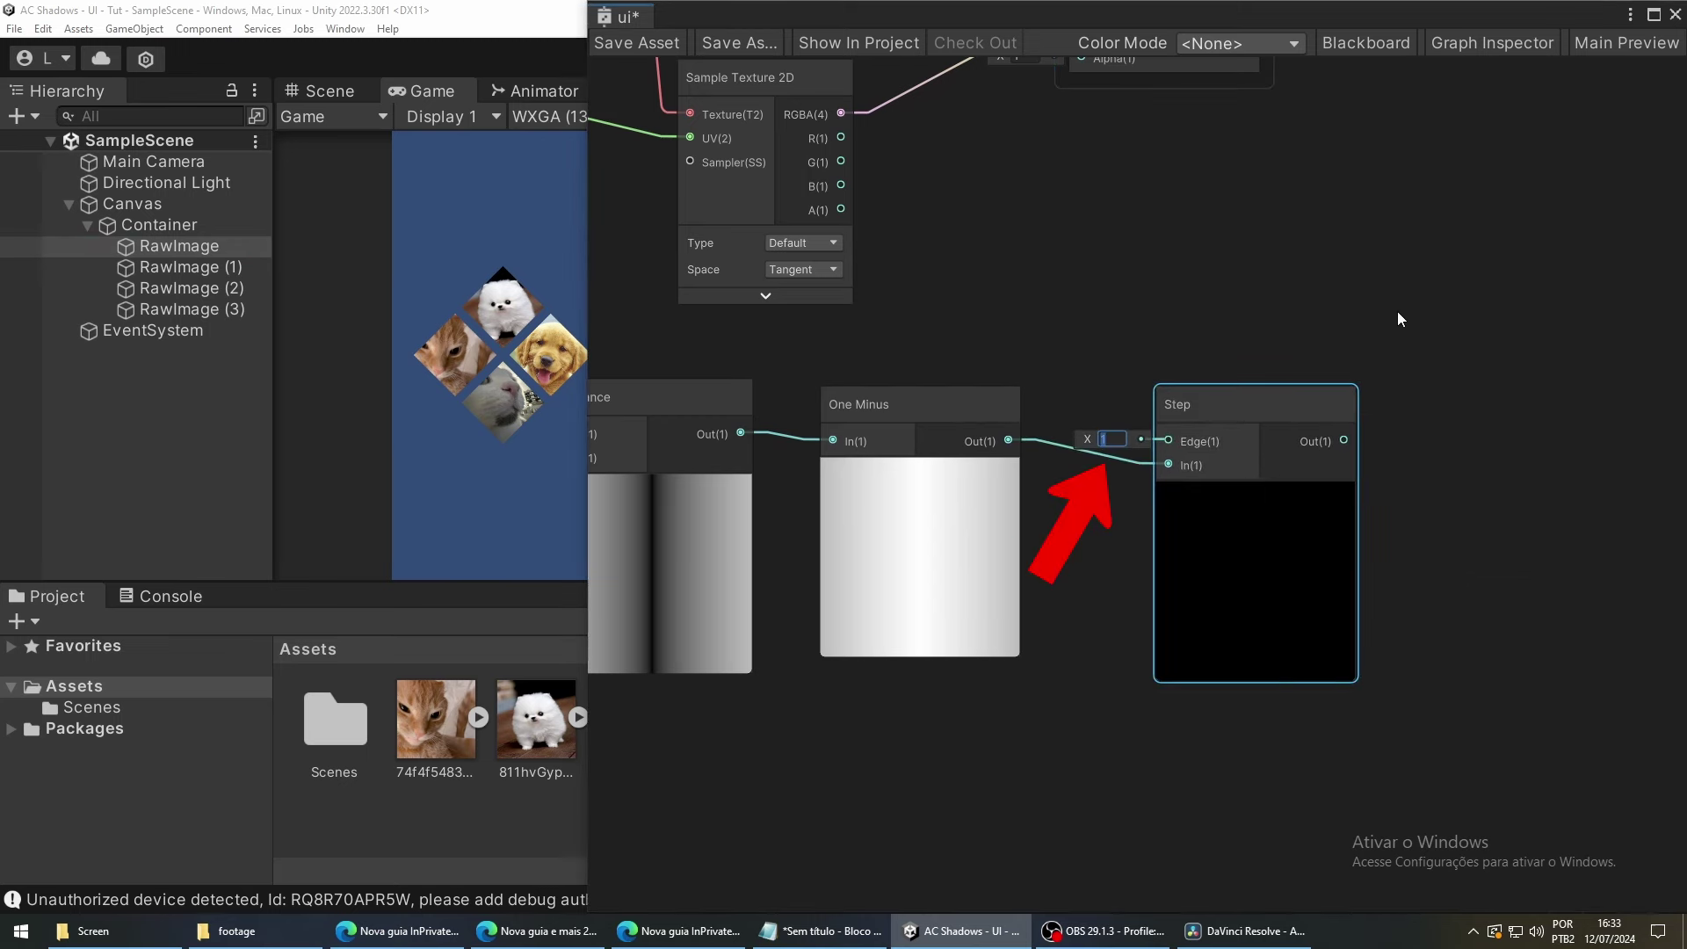
pyautogui.write('95')
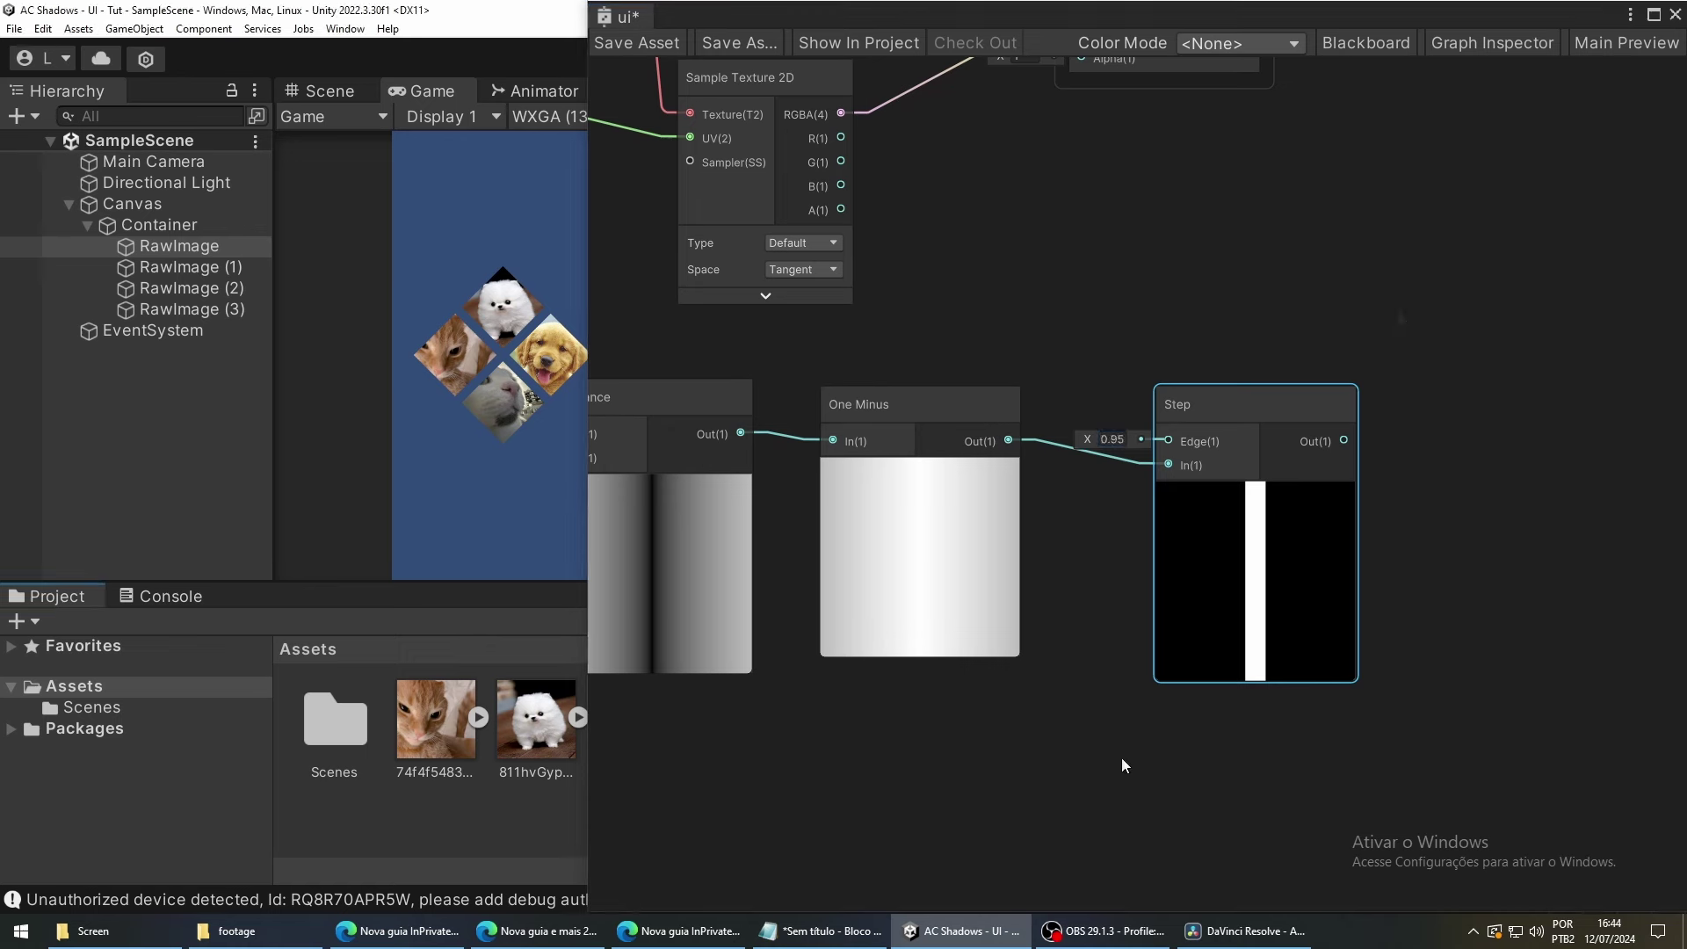
# Create a Smoothstep node fed by One Minus and raise its Edge1 to 0.86.
pyautogui.moveTo(1121, 758); pyautogui.dragTo(1053, 528, button='middle')
pyautogui.moveTo(951, 229); pyautogui.dragTo(1074, 612)
pyautogui.write('smooth')
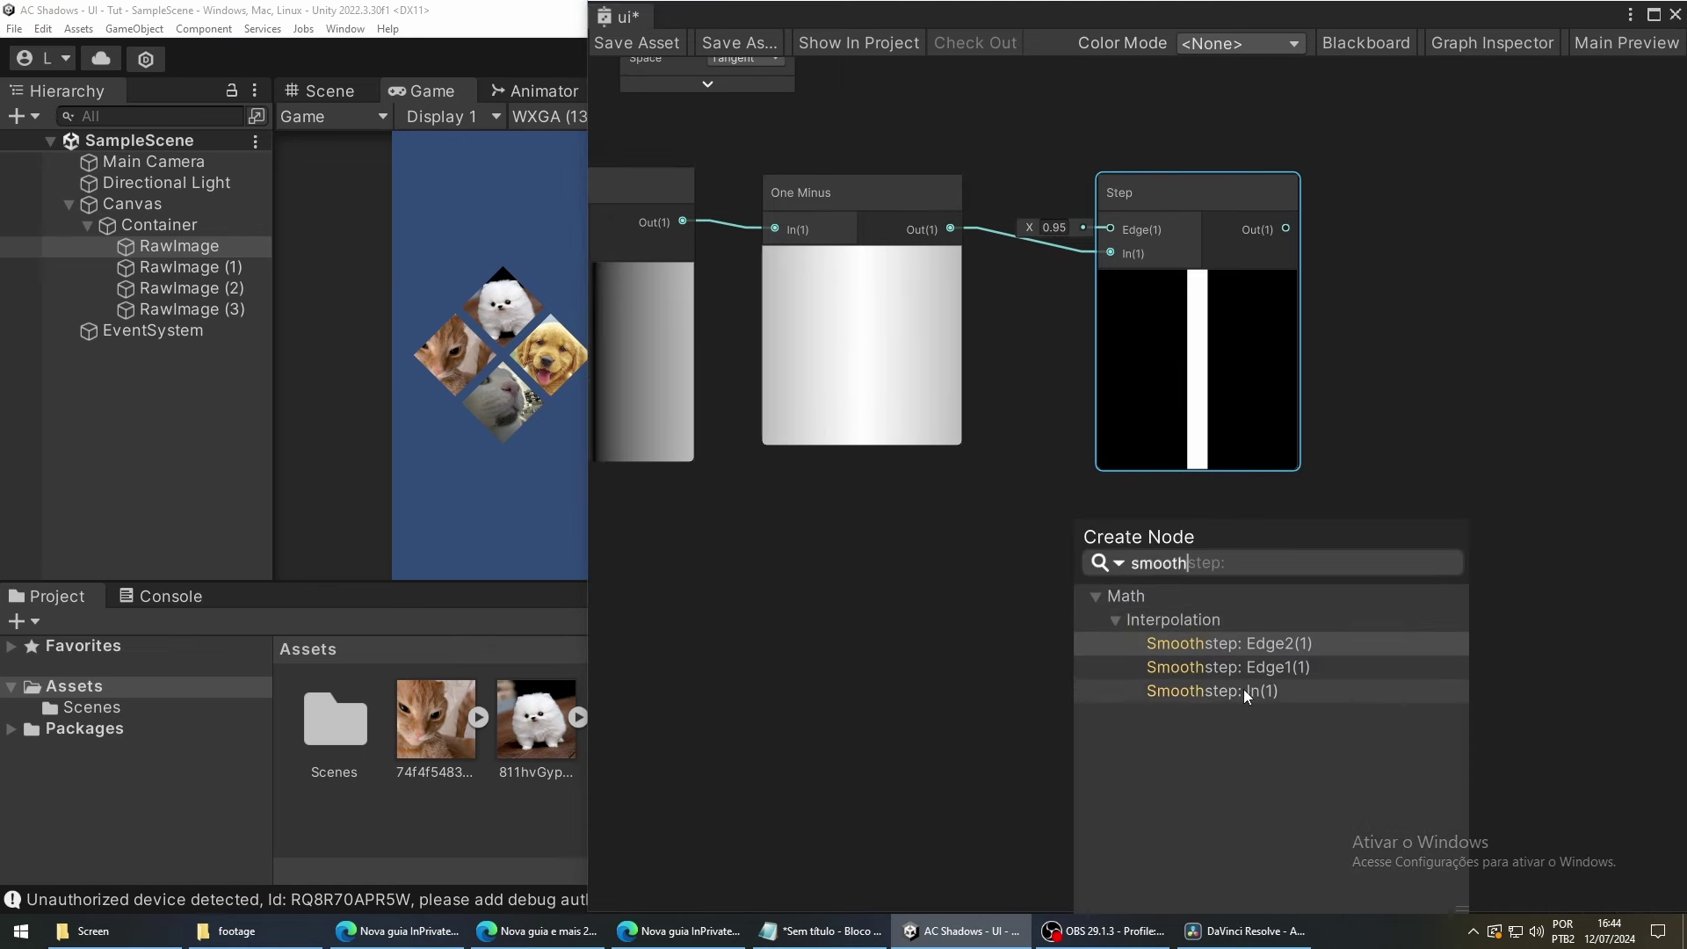
pyautogui.click(1292, 692)
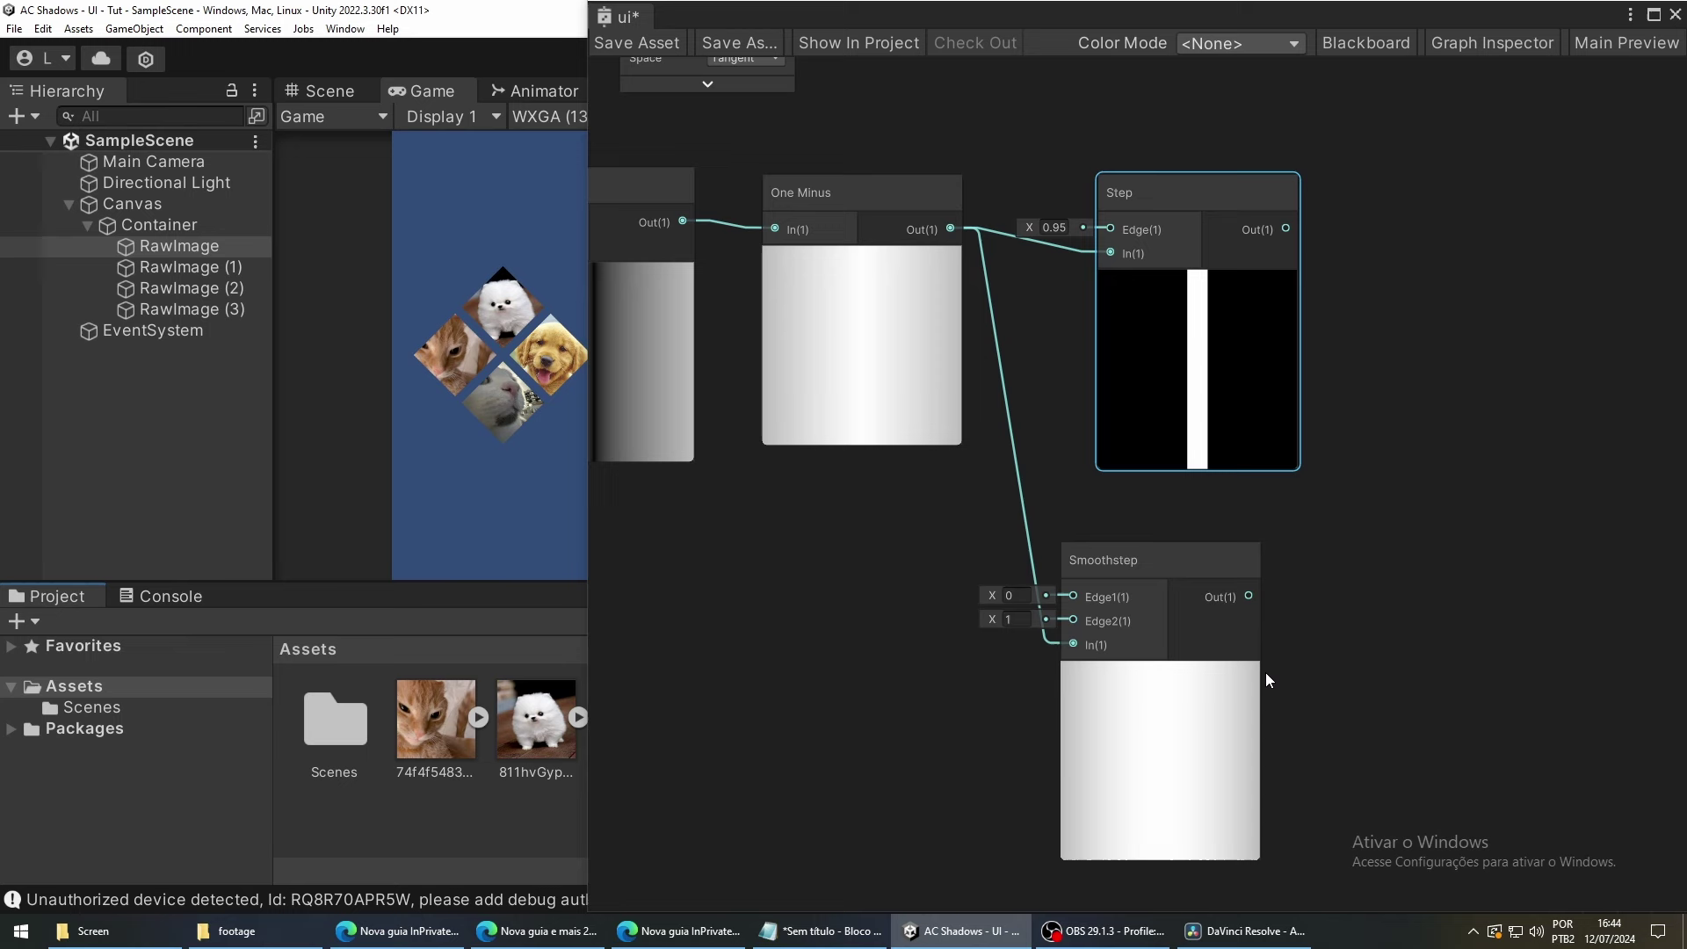
pyautogui.moveTo(1183, 568); pyautogui.dragTo(1258, 541)
pyautogui.moveTo(1067, 570); pyautogui.dragTo(1105, 569)
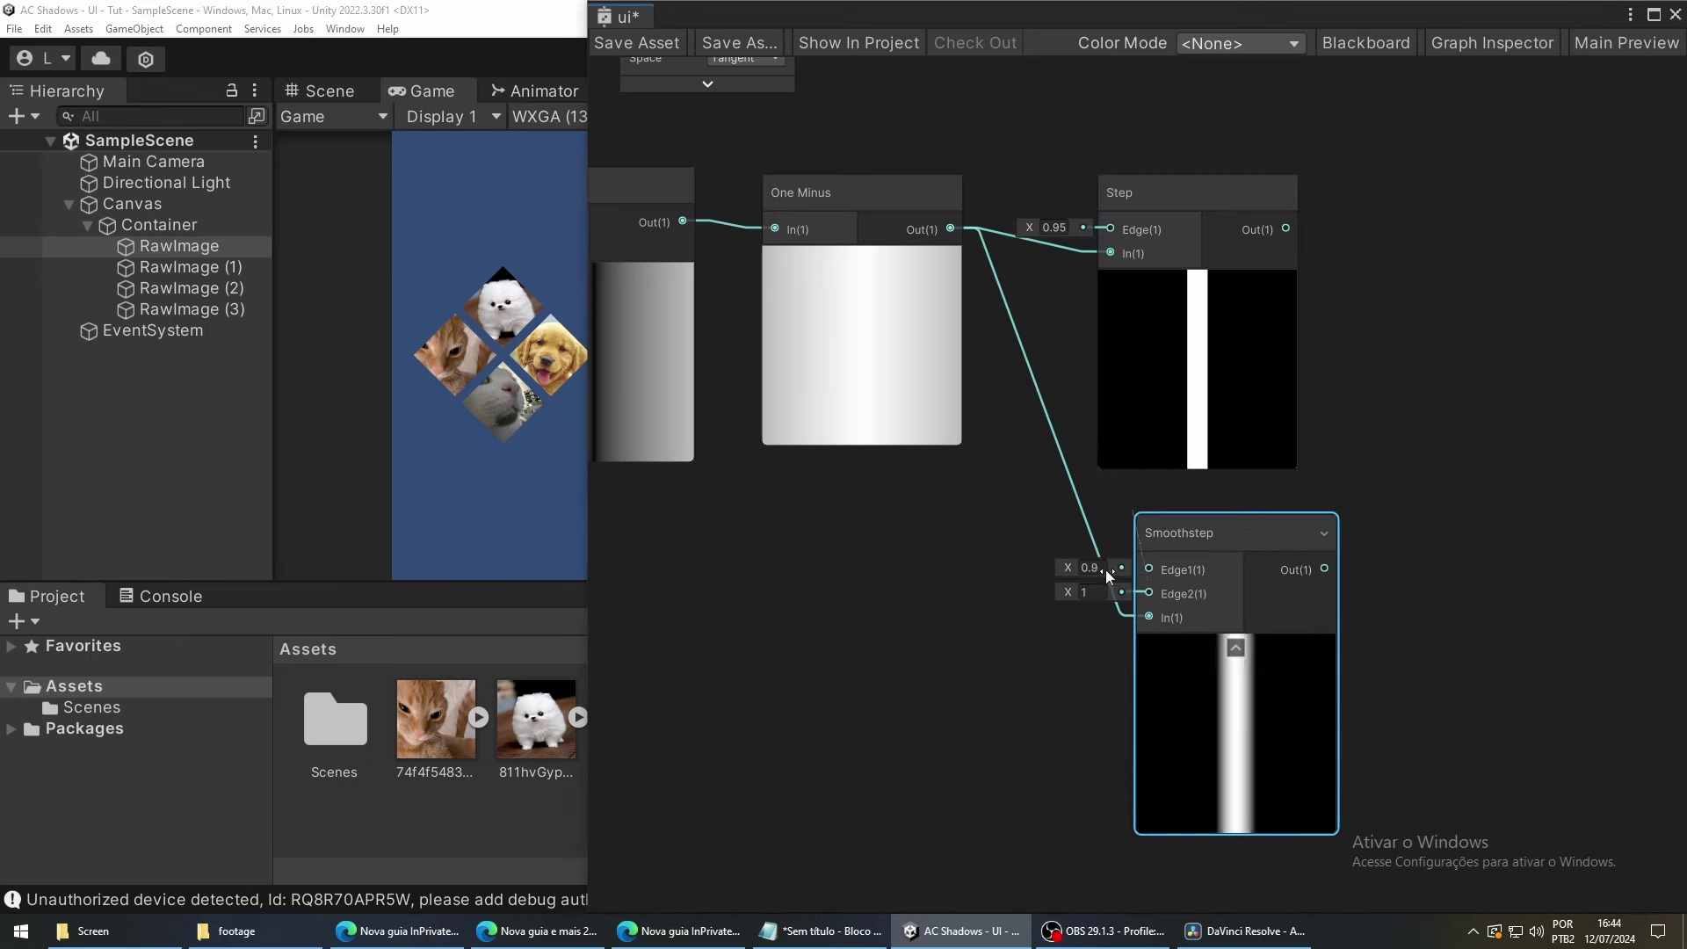
# Delete the Step node, move Smoothstep into its place, and set Edge2 to 1.04.
pyautogui.moveTo(1210, 526); pyautogui.dragTo(1190, 222)
pyautogui.click(1288, 454)
pyautogui.press('Delete')
pyautogui.moveTo(1190, 221); pyautogui.dragTo(1049, 304, button='middle')
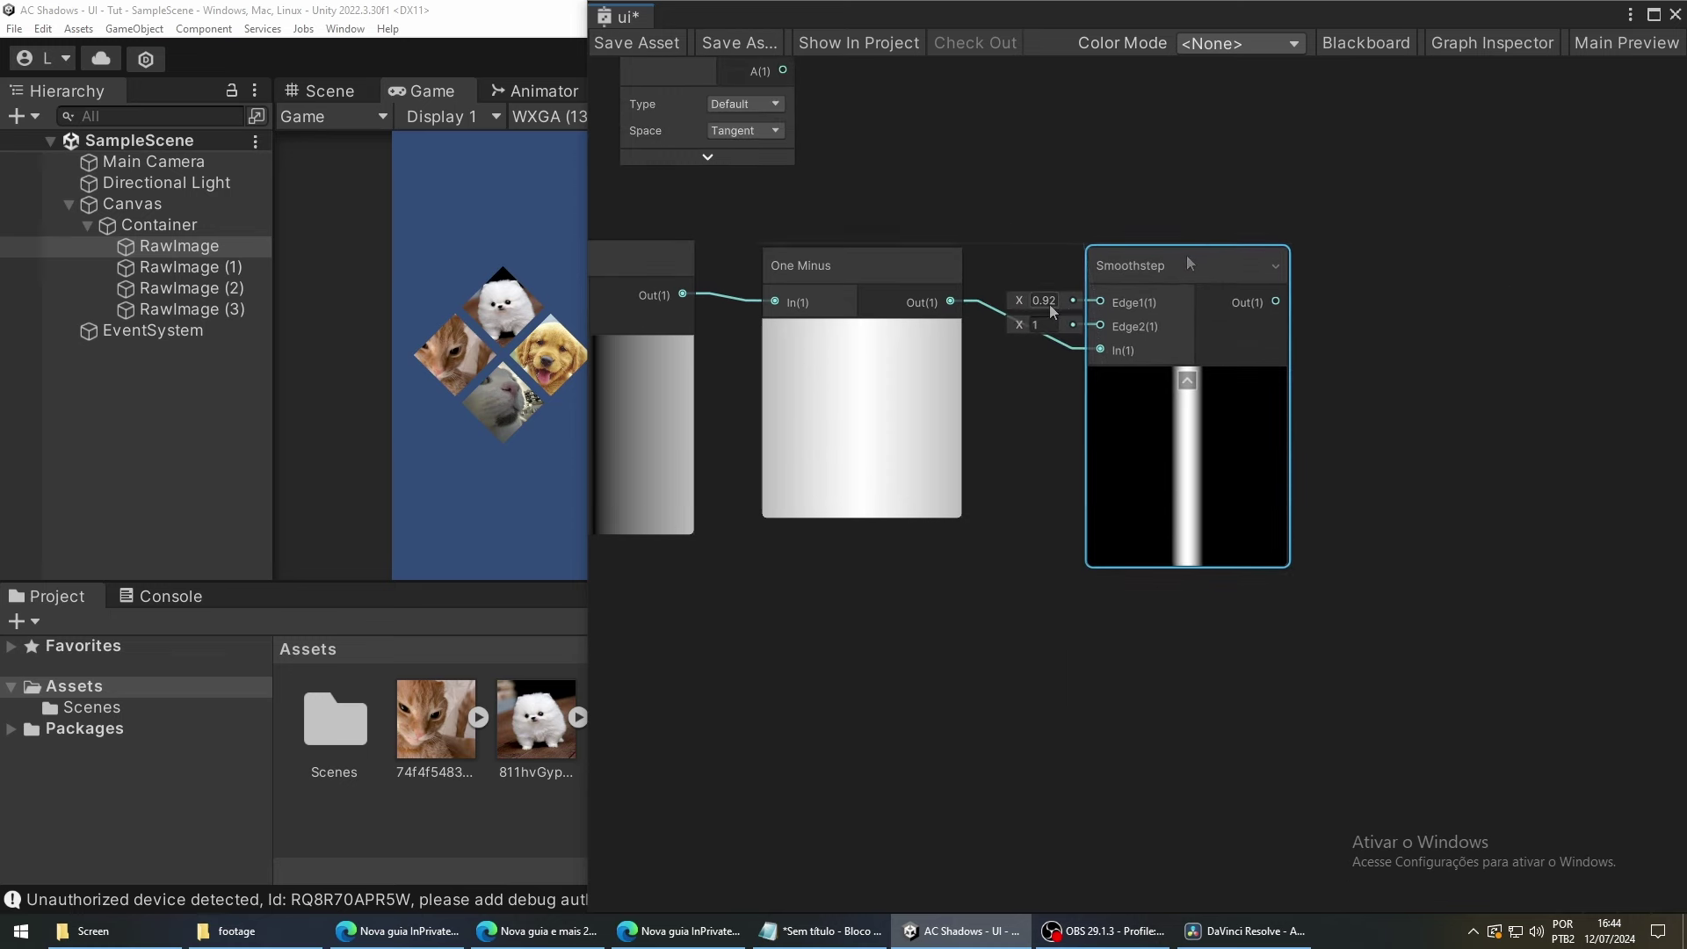
pyautogui.moveTo(1018, 328); pyautogui.dragTo(1020, 303)
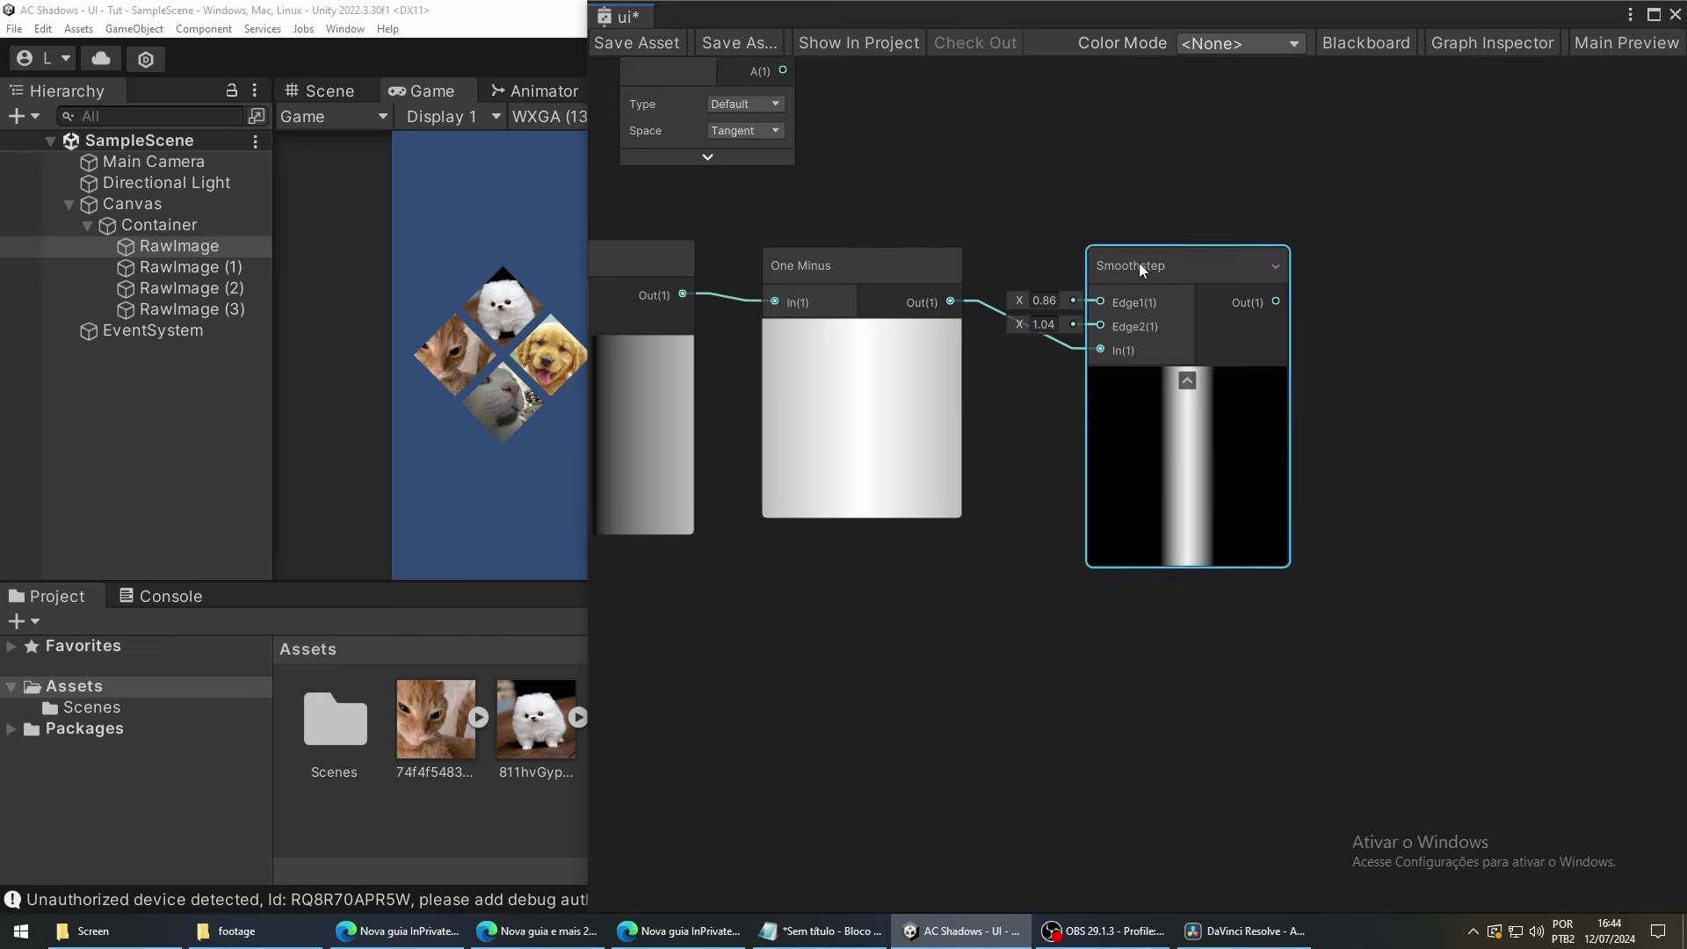
pyautogui.click(1433, 340)
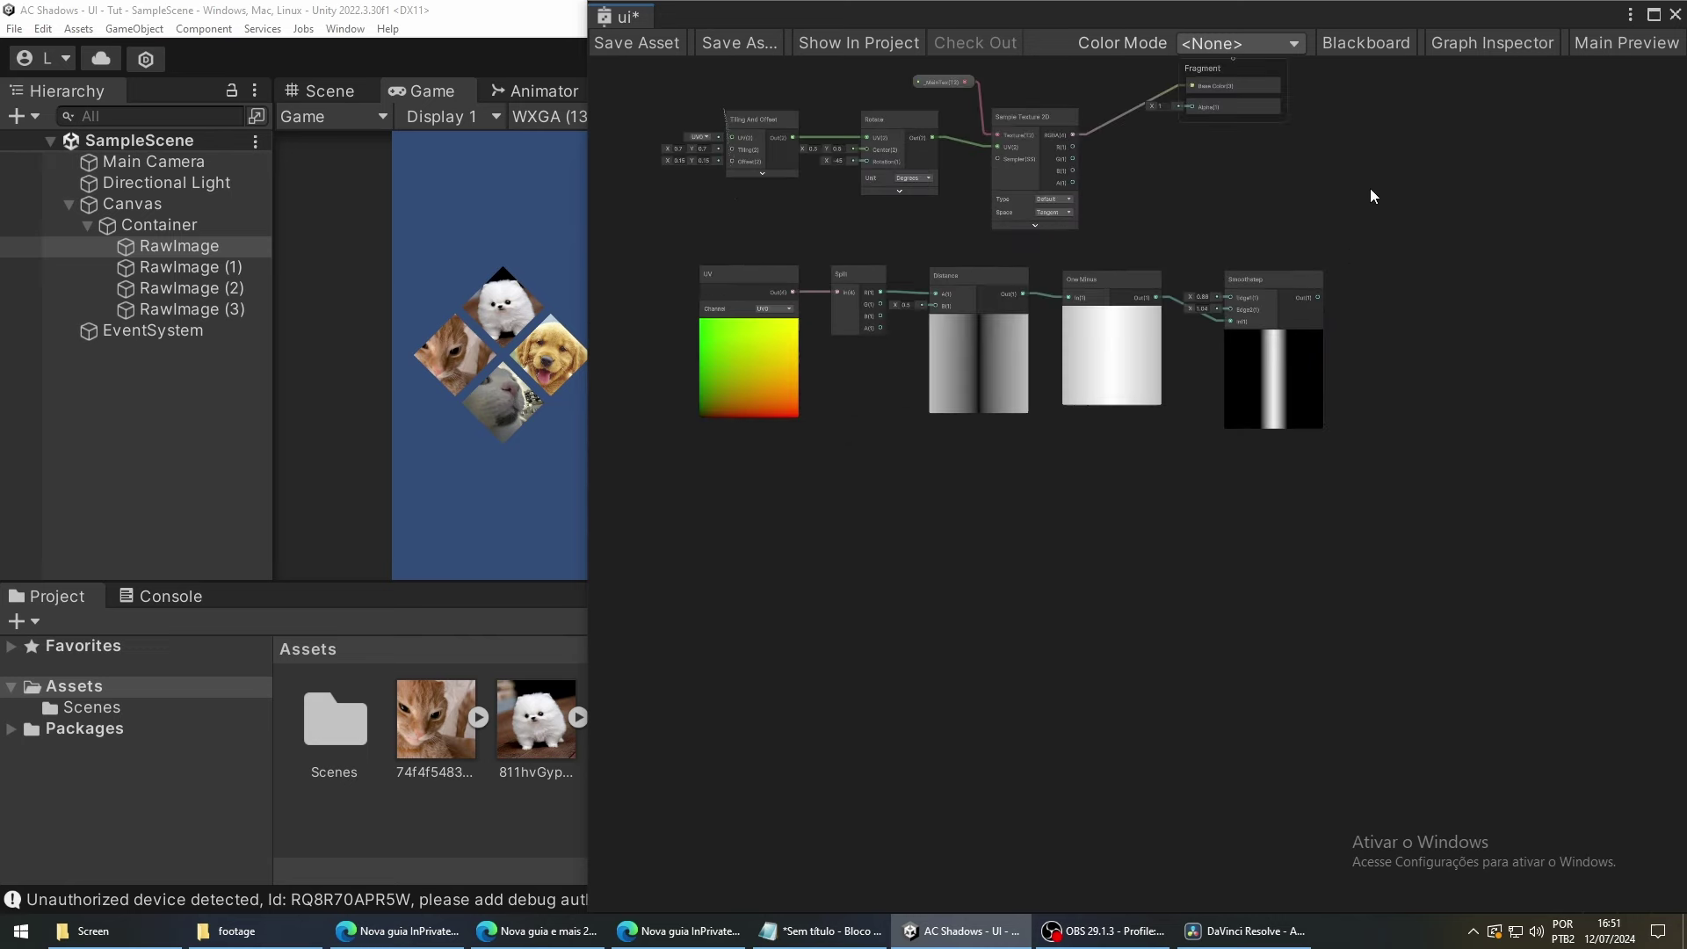
pyautogui.moveTo(1370, 189); pyautogui.dragTo(1166, 346, button='middle')
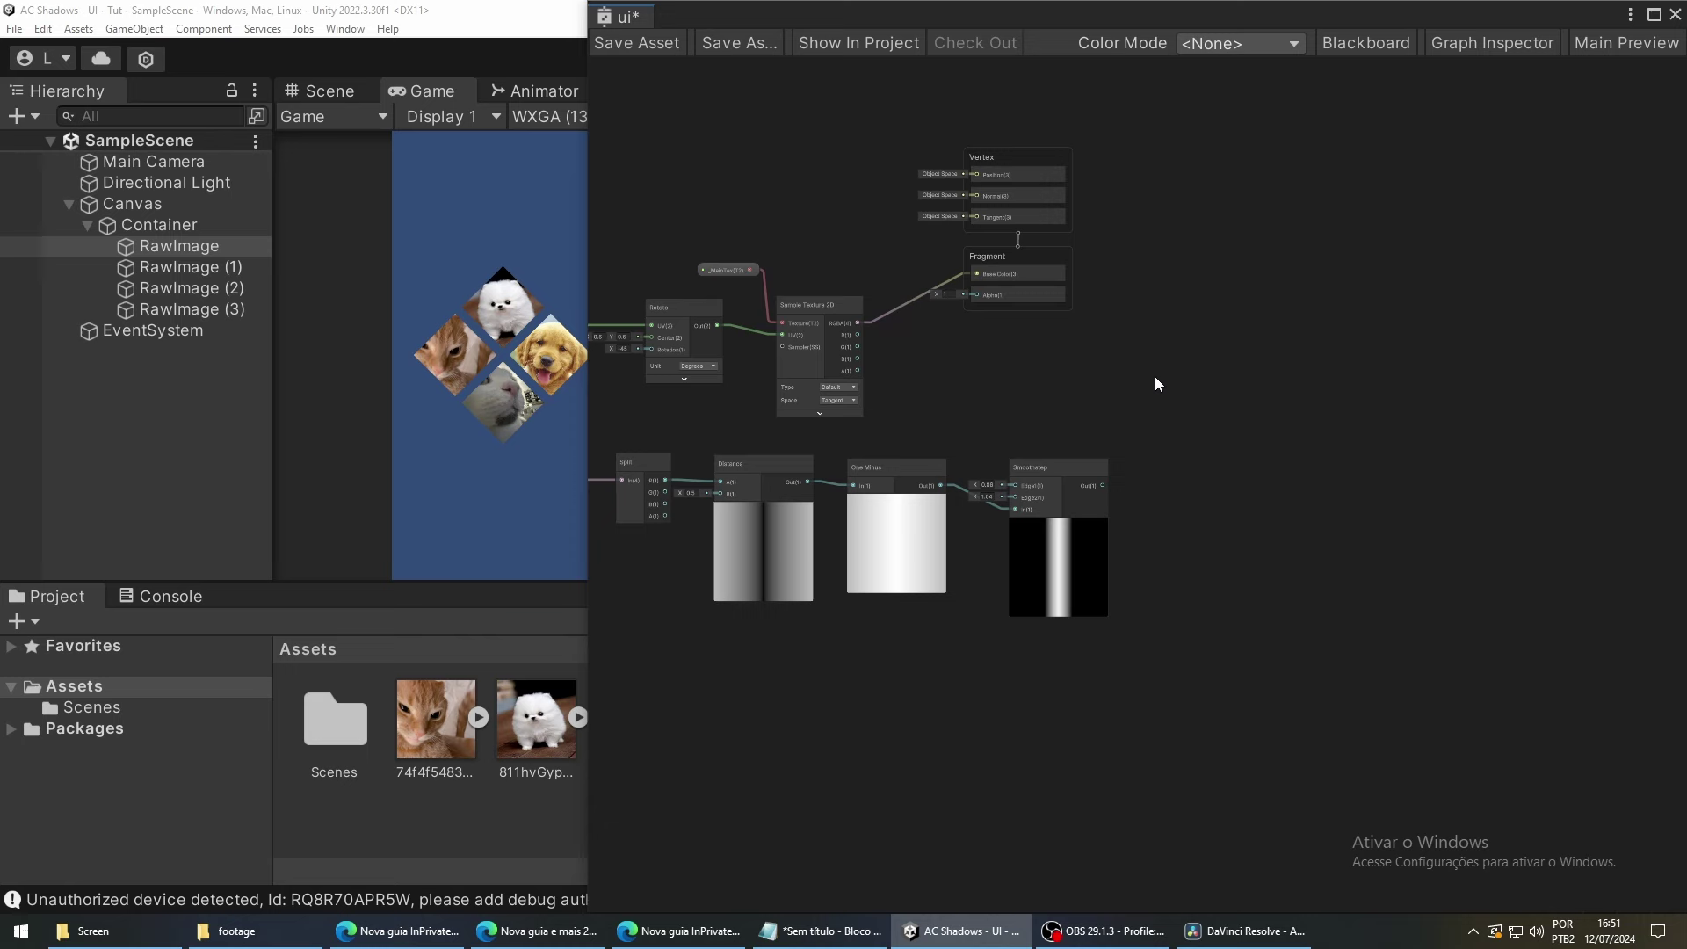
pyautogui.moveTo(1100, 123); pyautogui.dragTo(1431, 347)
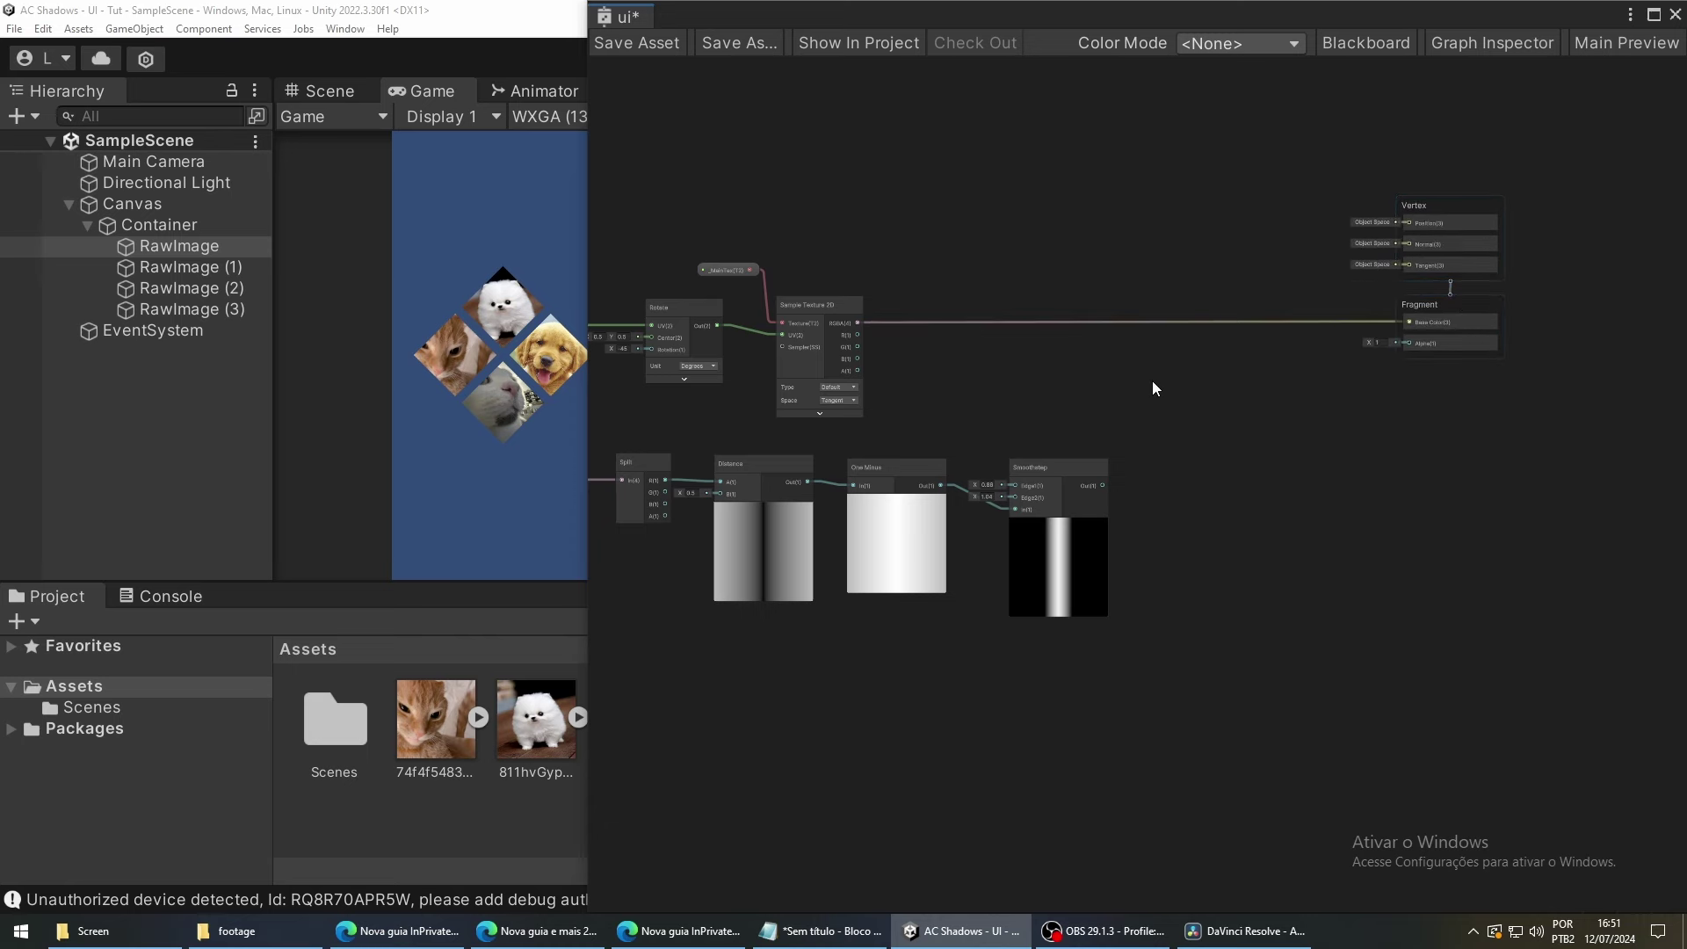
# Add an Add node to the shader graph and position it near the Smoothstep node.
pyautogui.scroll(2, 1156, 388)
pyautogui.press('space')
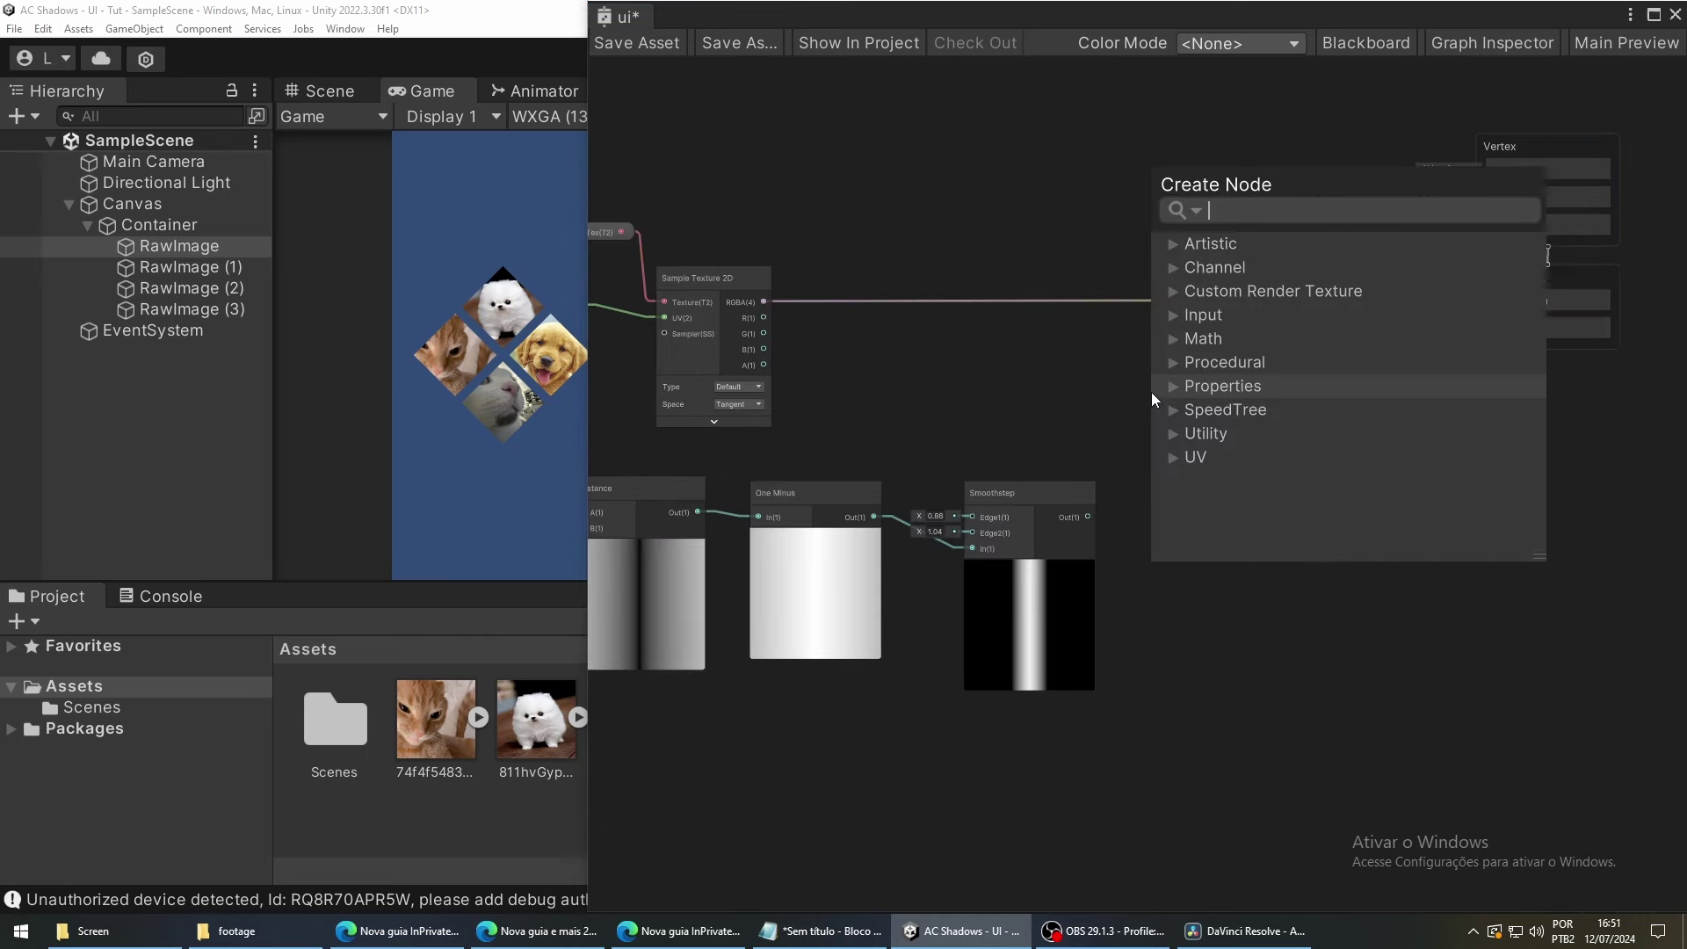
pyautogui.write('Add')
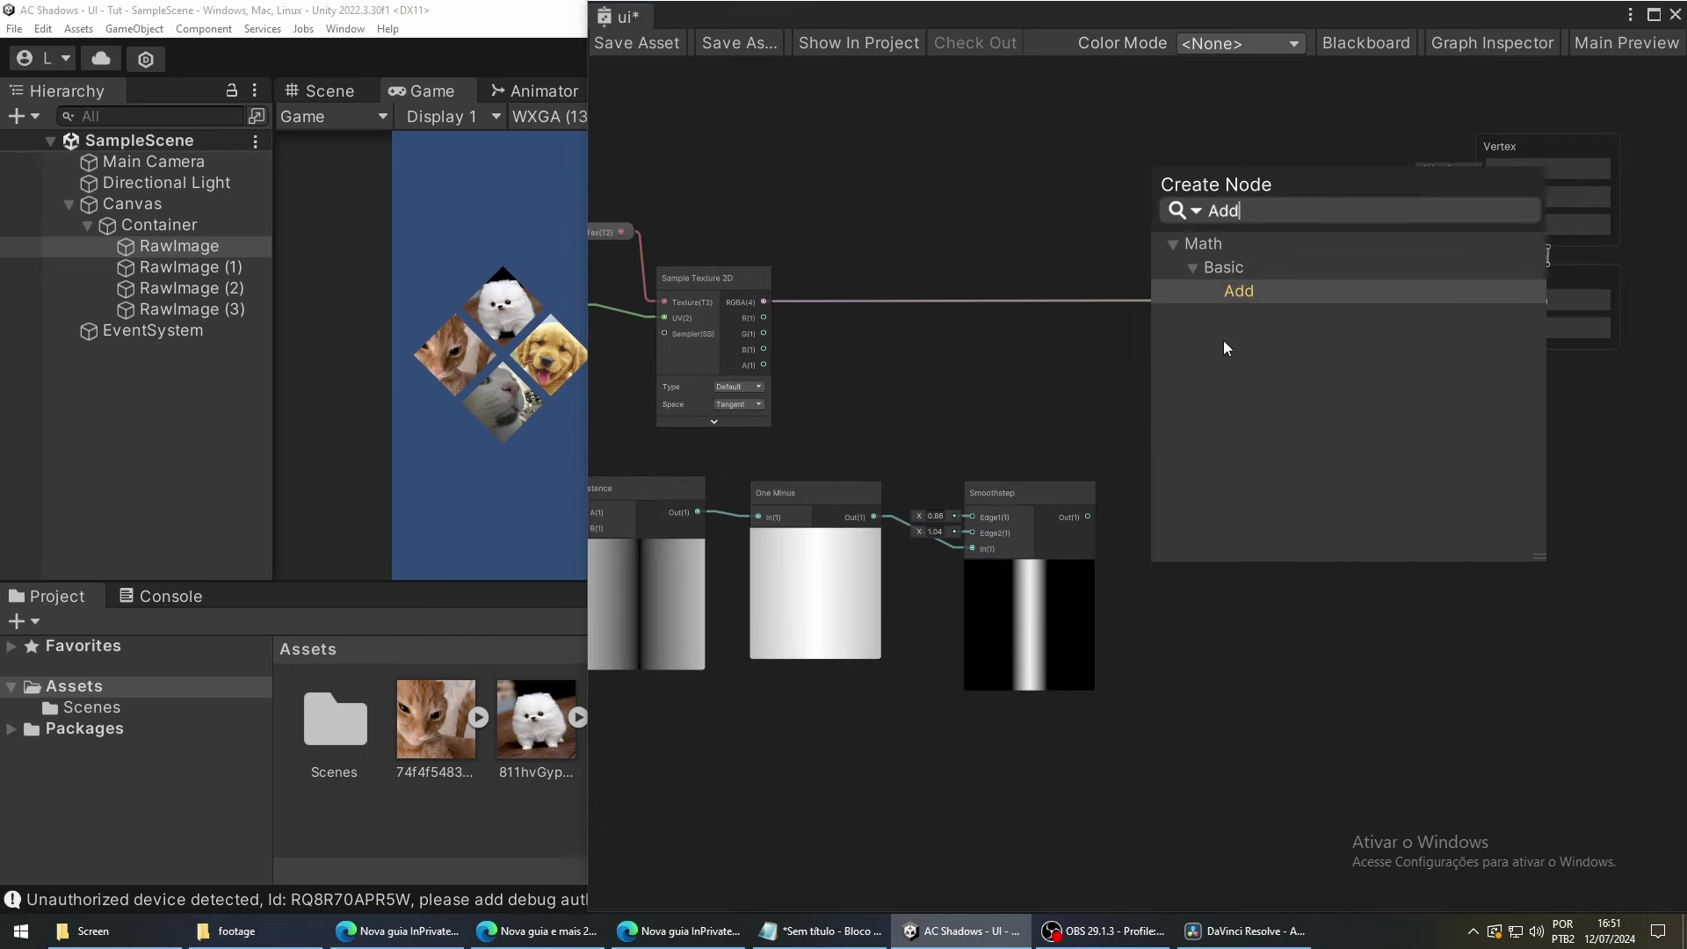
pyautogui.click(1292, 293)
pyautogui.moveTo(1224, 440); pyautogui.dragTo(1195, 371)
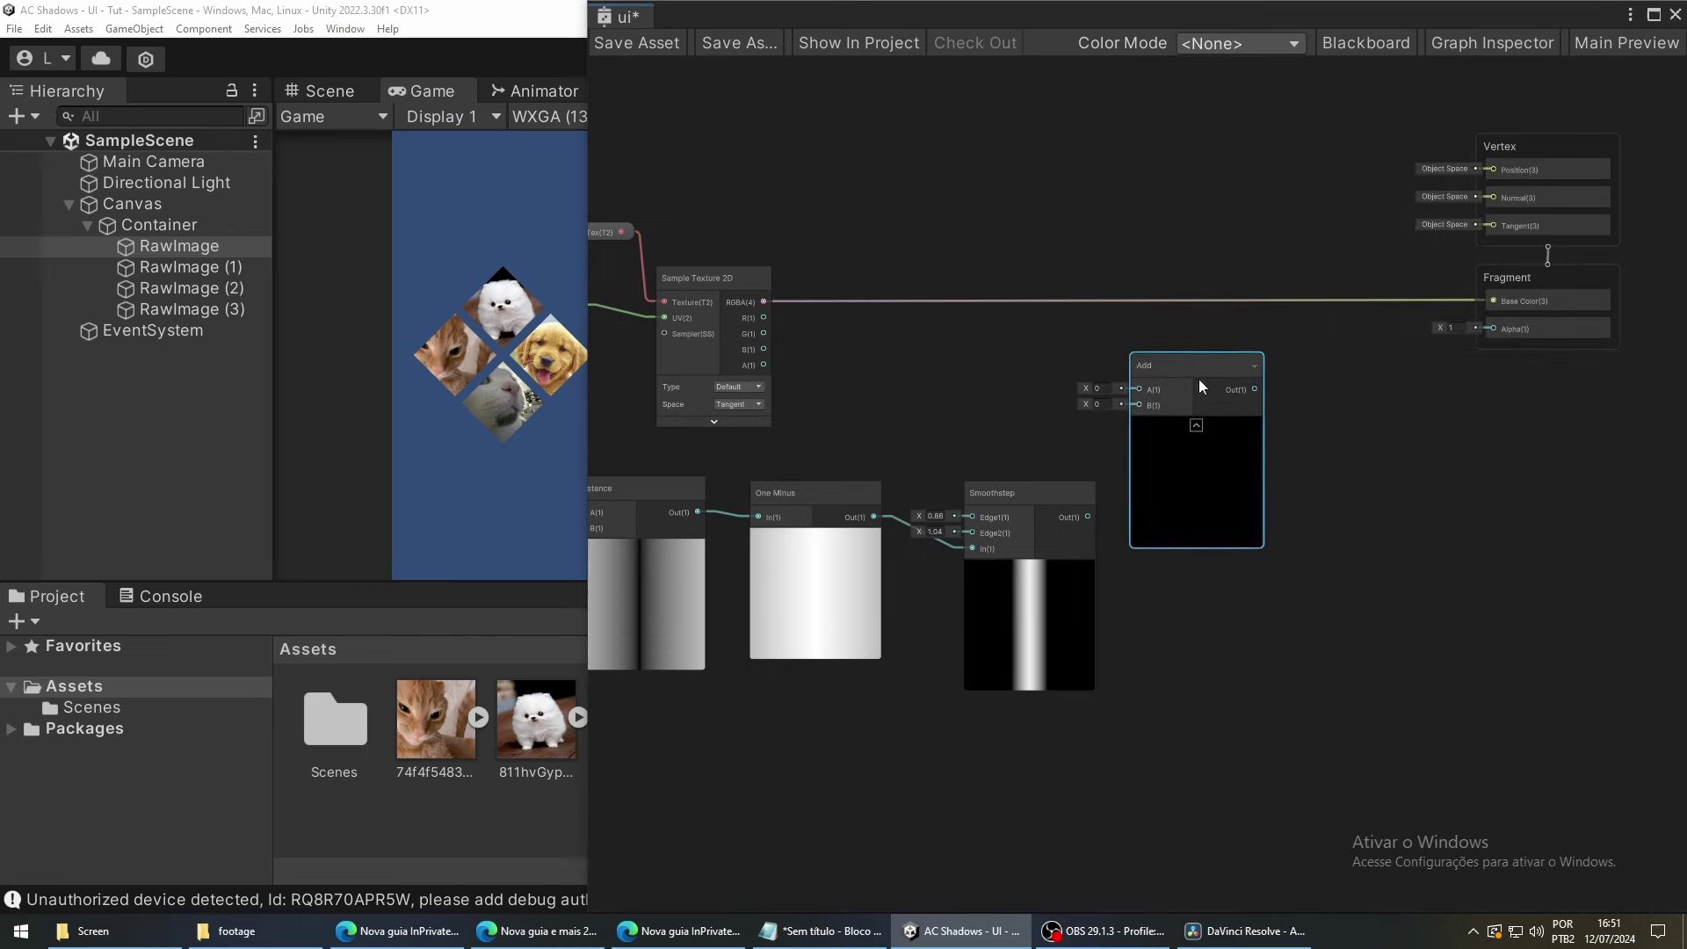
# Wire Smoothstep to Add B, Sample Texture RGBA to Add A, Add to Base Color; save.
pyautogui.scroll(2, 1174, 393)
pyautogui.moveTo(1137, 425); pyautogui.dragTo(1243, 404, button='middle')
pyautogui.moveTo(1143, 561); pyautogui.dragTo(1180, 558, button='middle')
pyautogui.moveTo(1180, 554); pyautogui.dragTo(1255, 384)
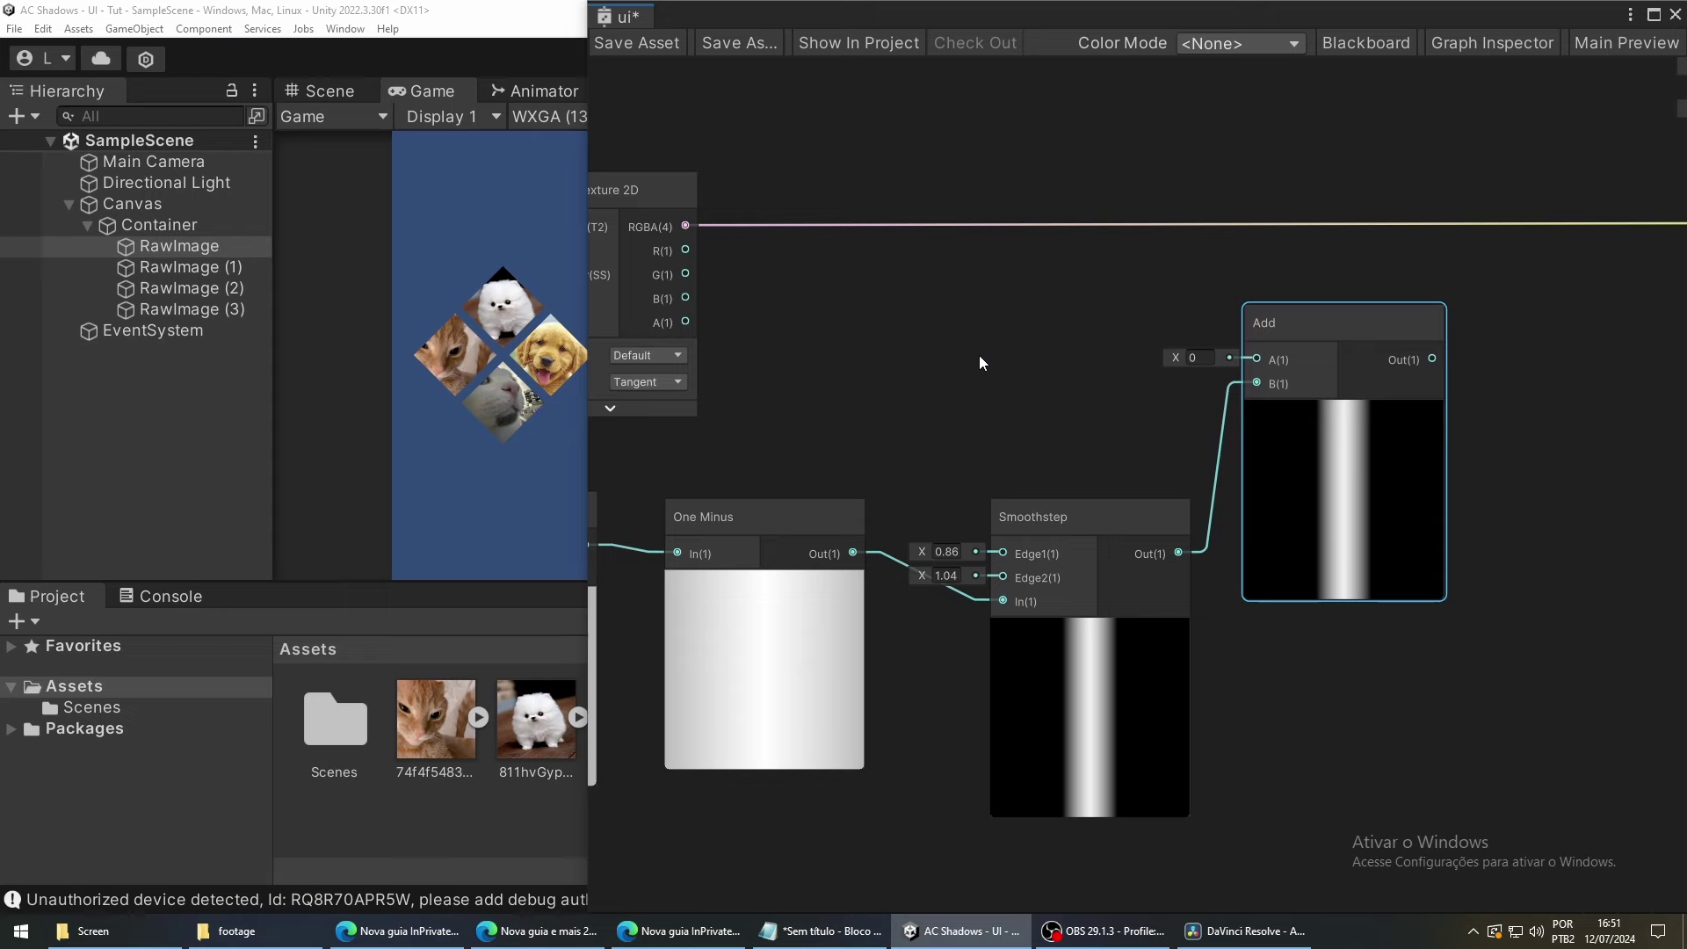
pyautogui.moveTo(874, 321); pyautogui.dragTo(1028, 335, button='middle')
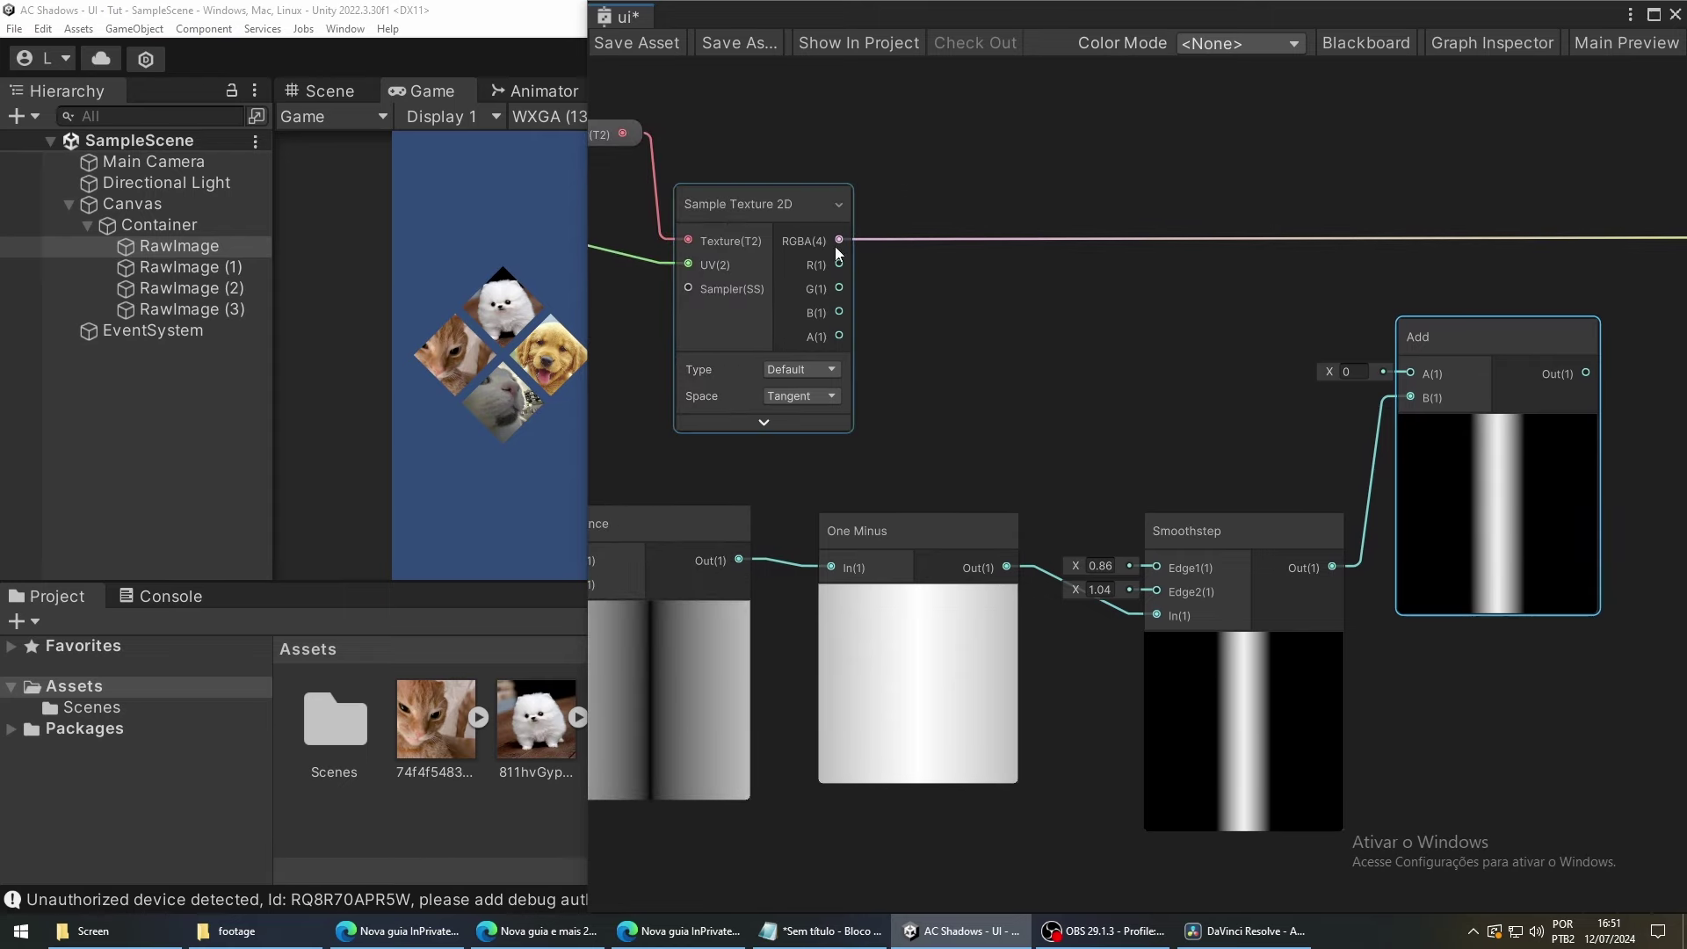
pyautogui.moveTo(840, 240); pyautogui.dragTo(1410, 373)
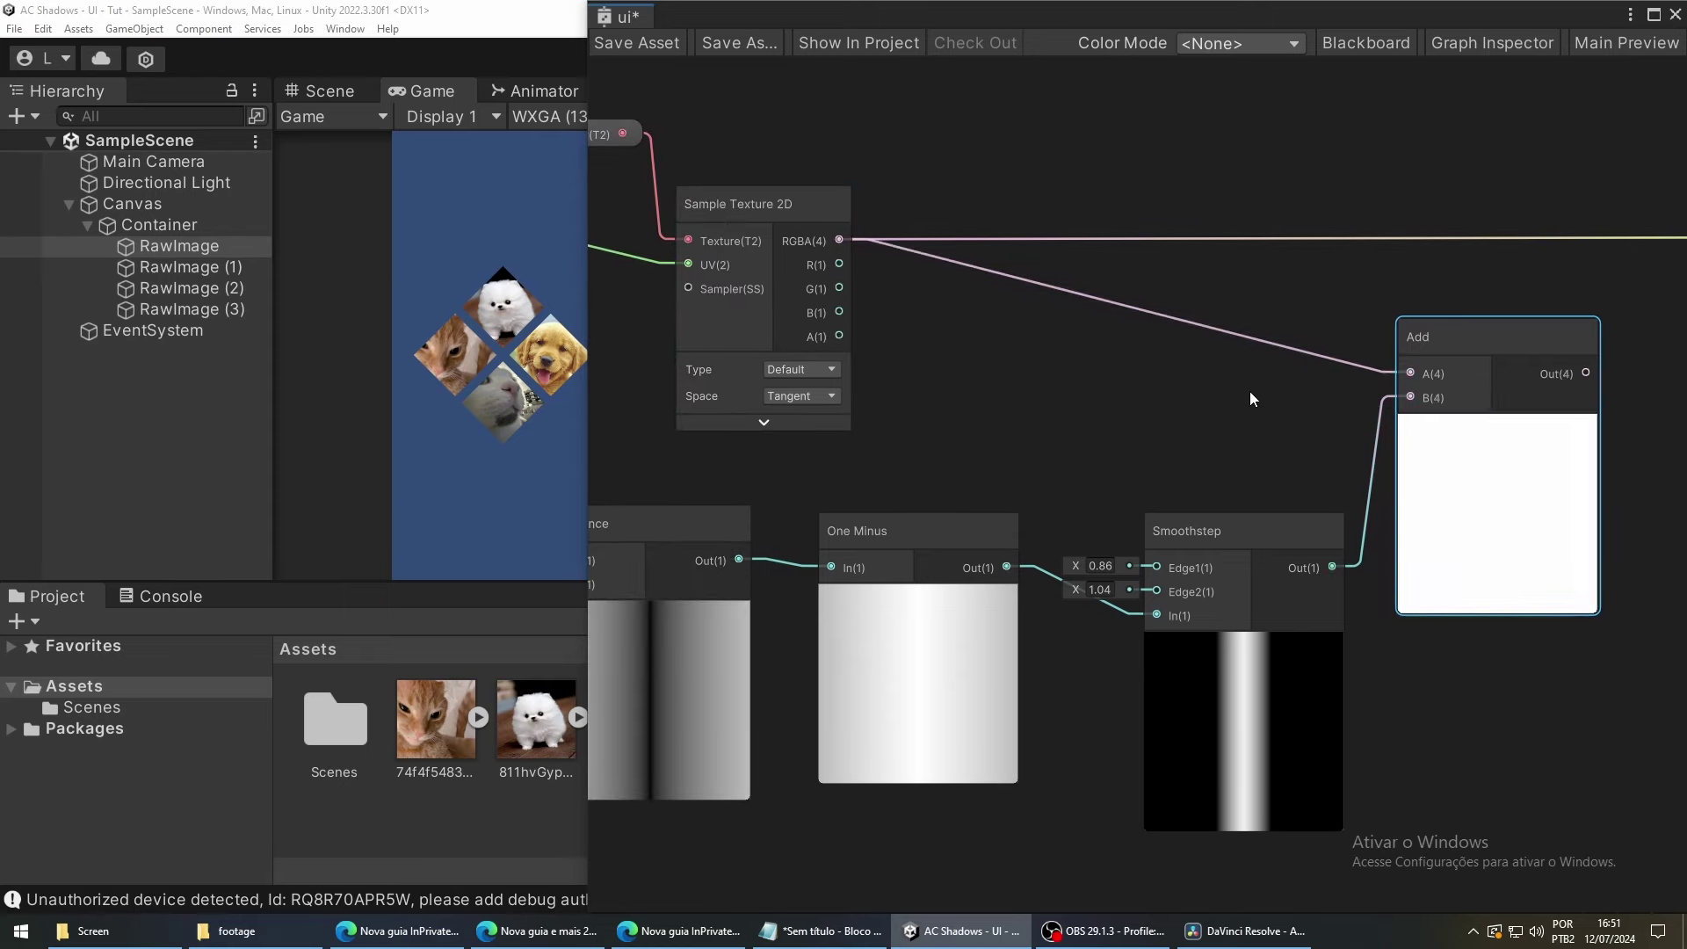
pyautogui.scroll(-4, 1252, 398)
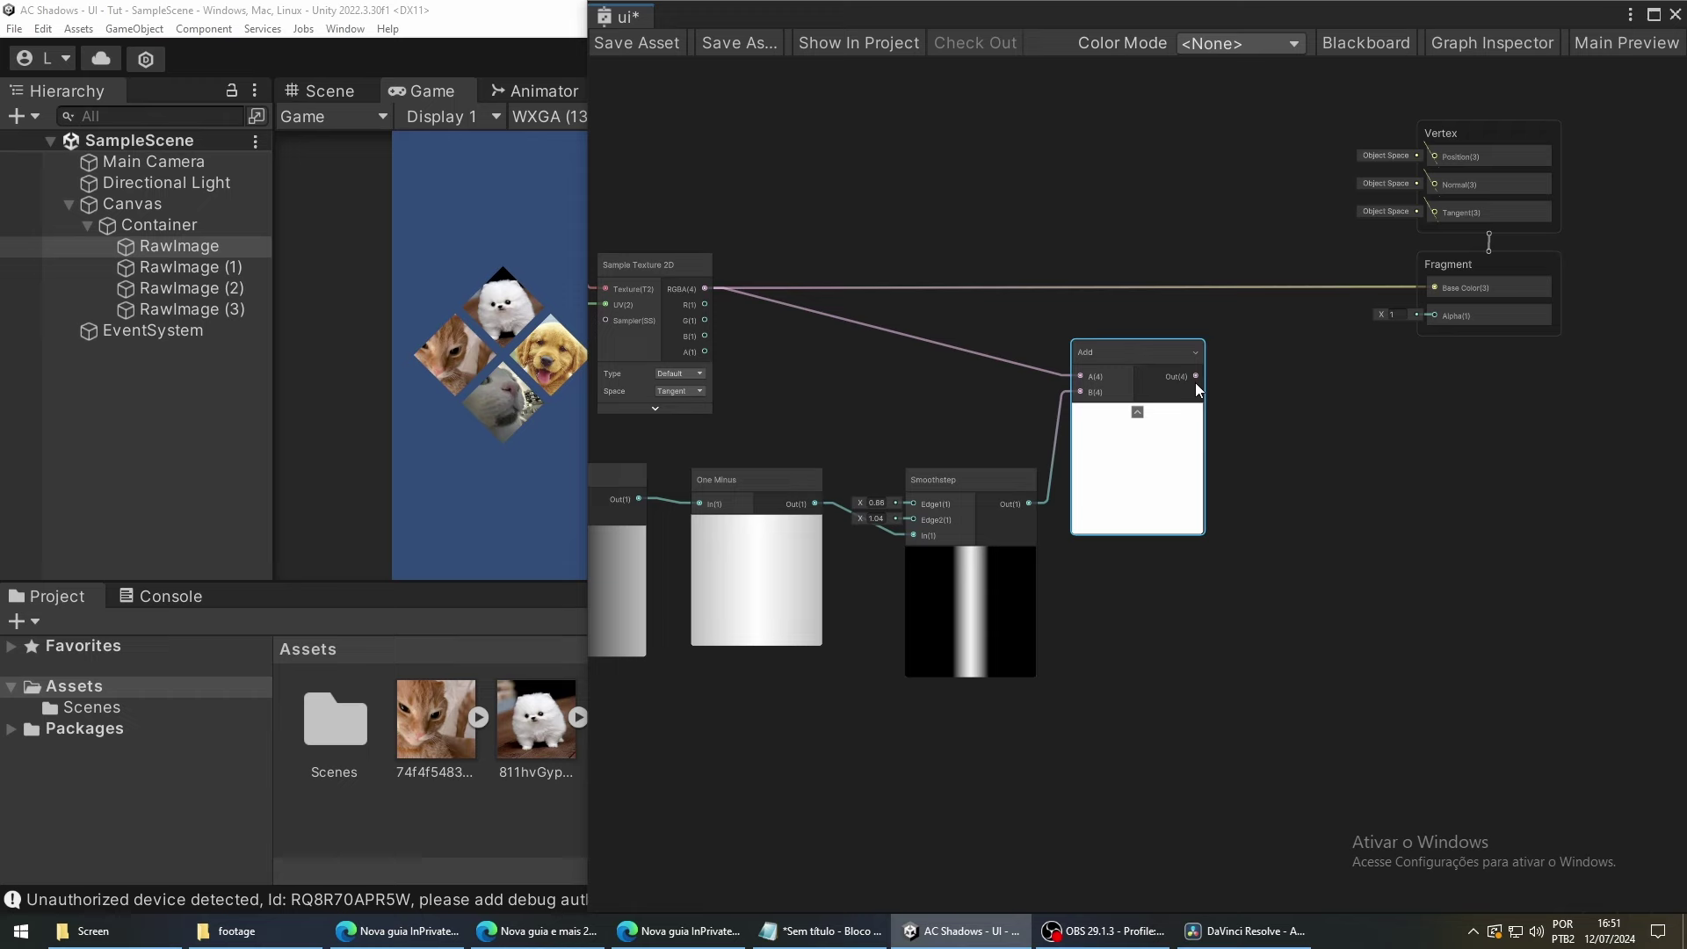
pyautogui.moveTo(1196, 378); pyautogui.dragTo(1435, 289)
pyautogui.scroll(3, 1438, 299)
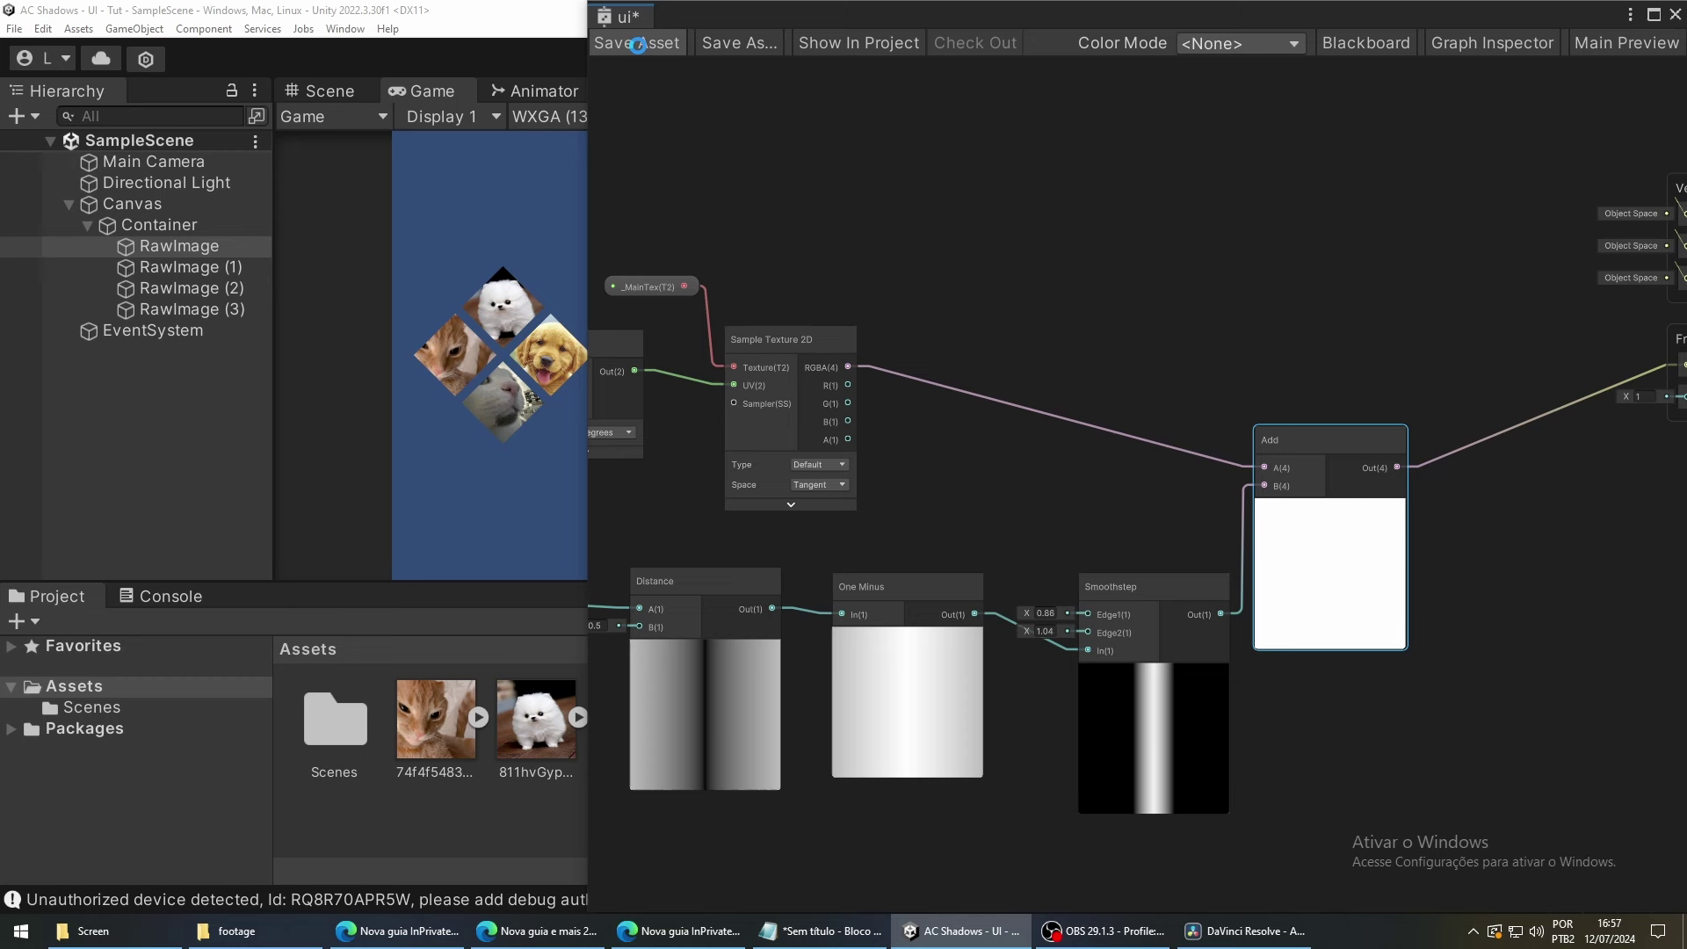
pyautogui.click(637, 43)
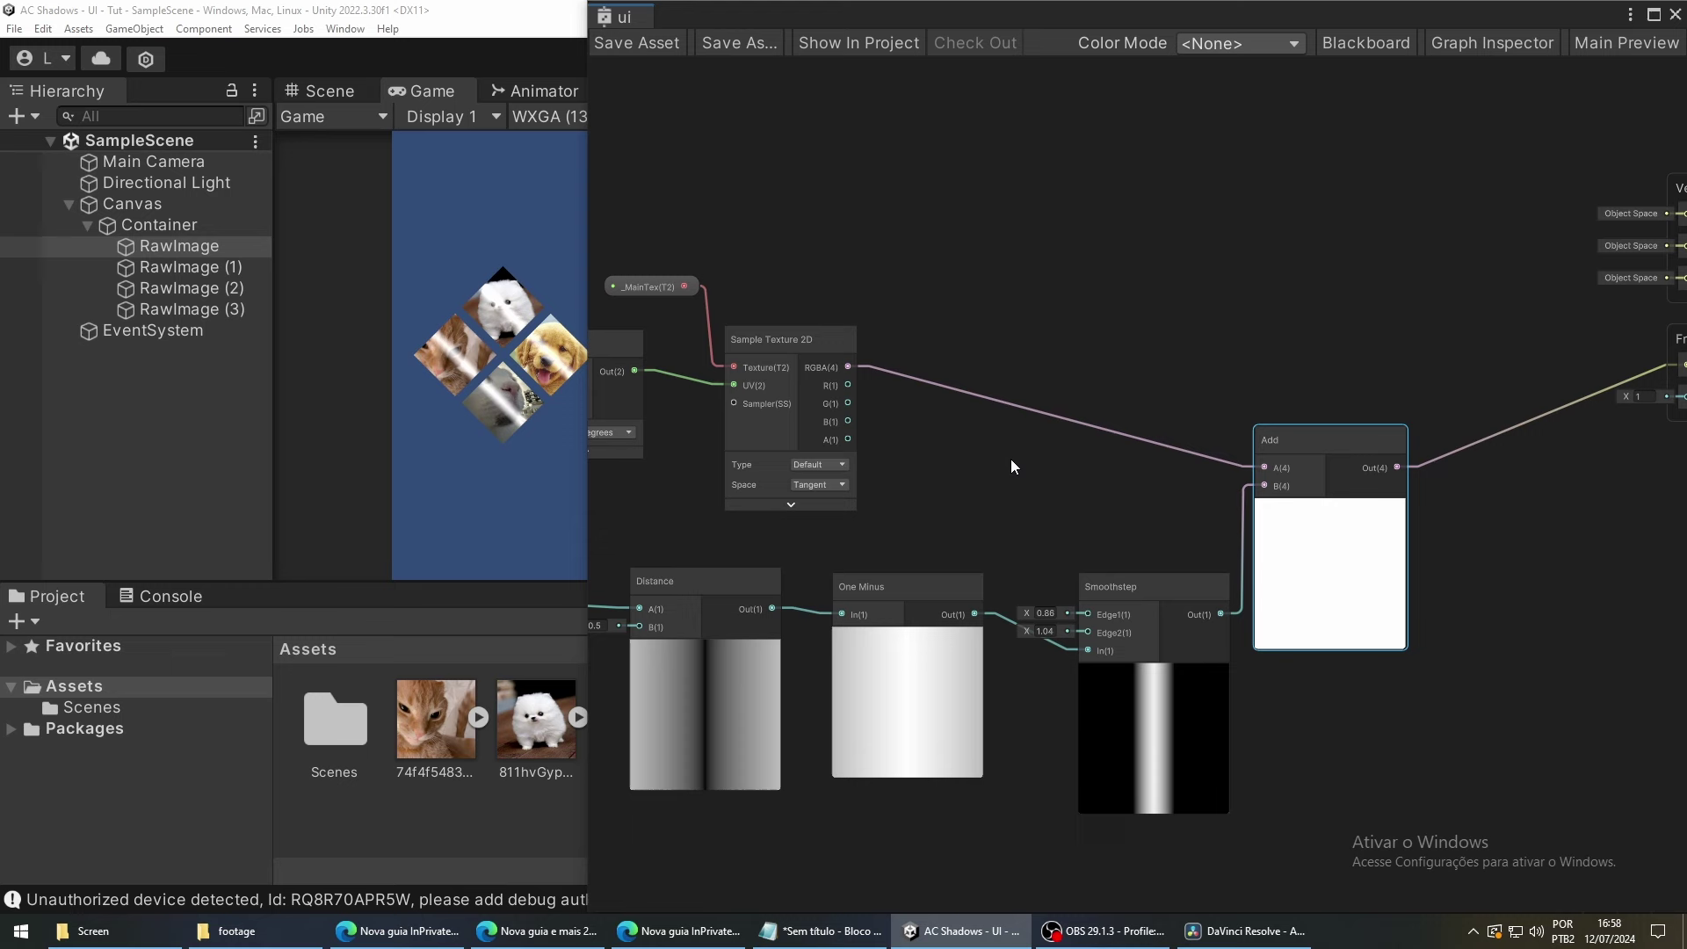
# Create a new Float property named Distance in the Blackboard.
pyautogui.click(1378, 52)
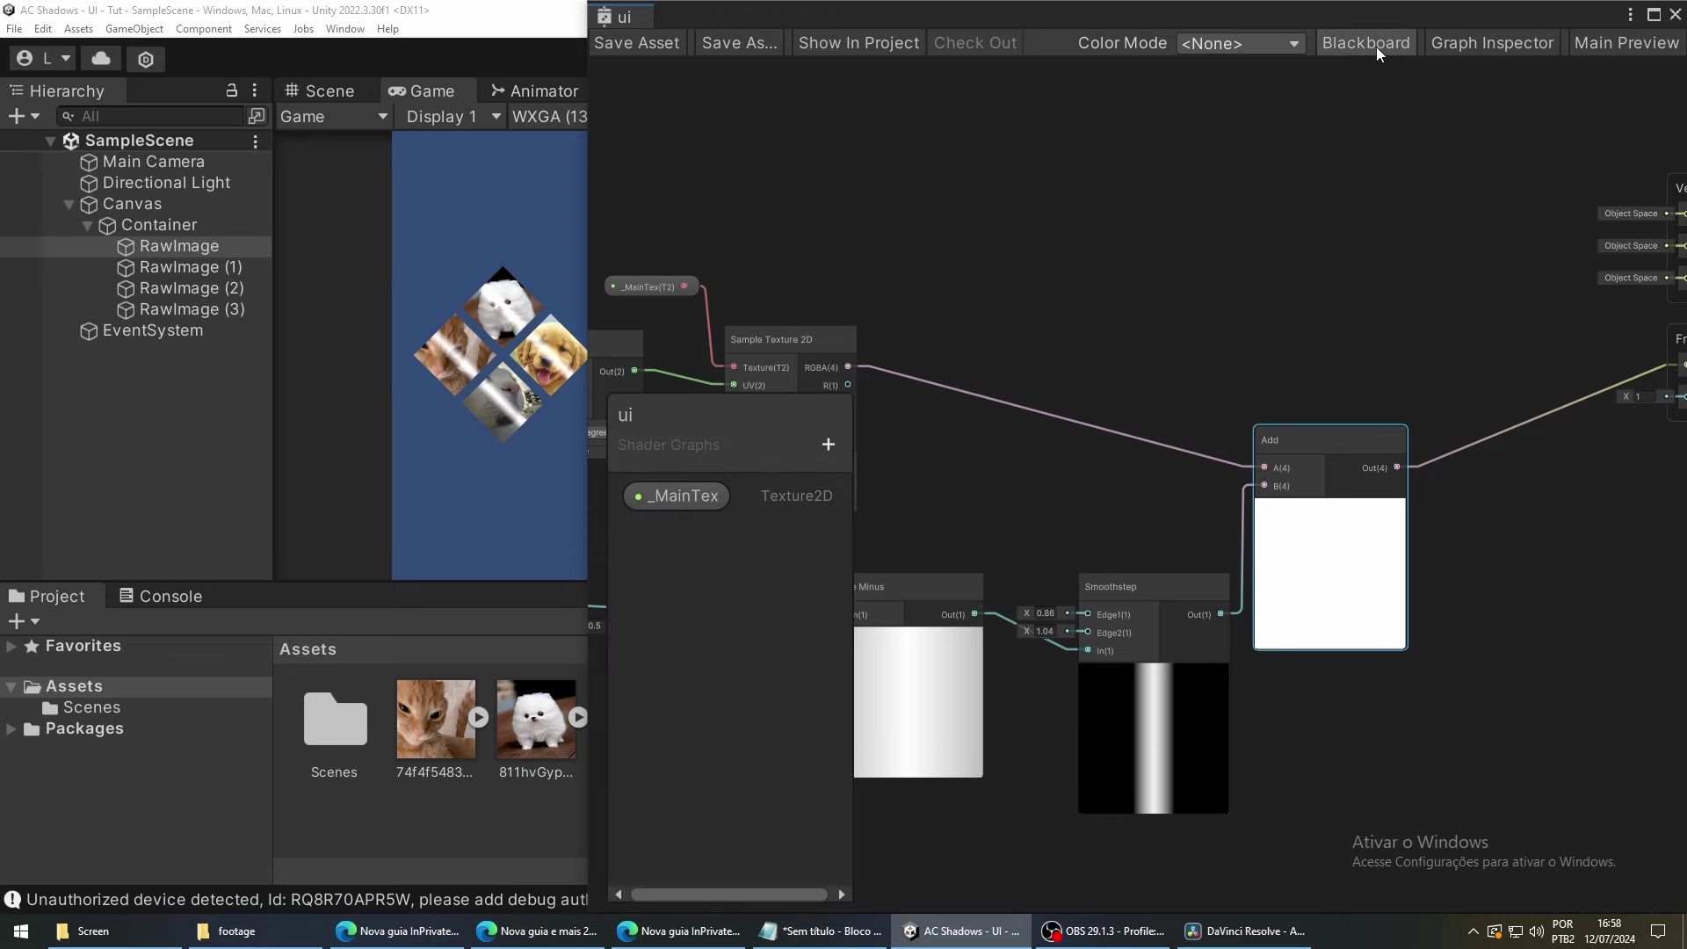
pyautogui.click(828, 446)
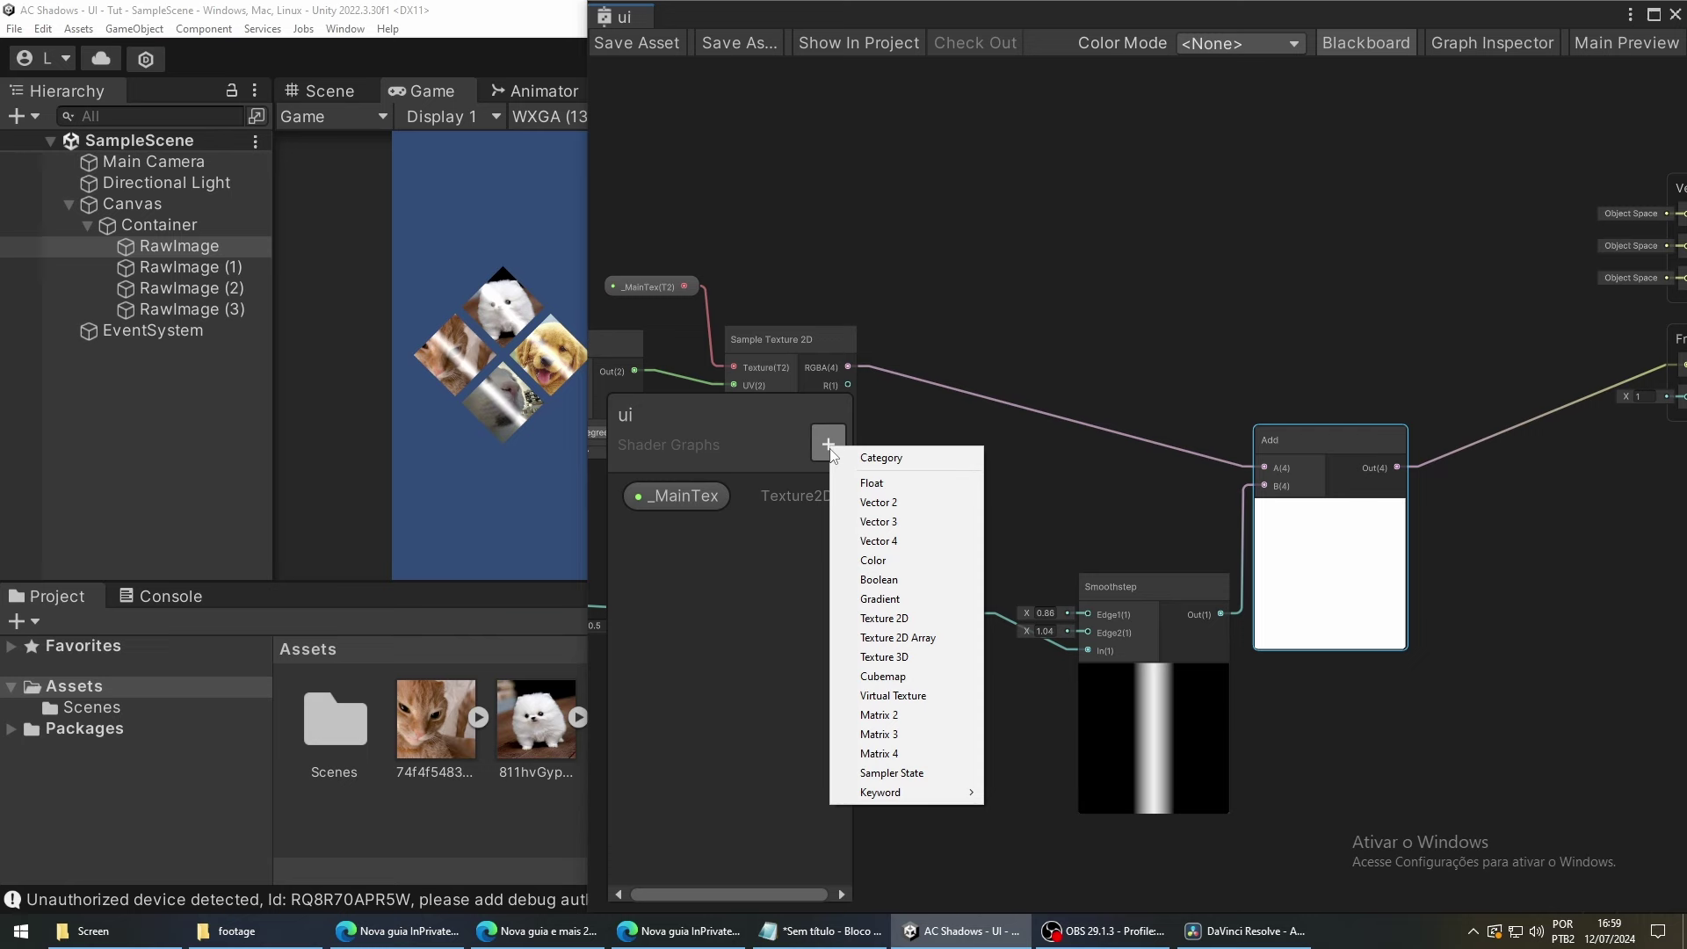
pyautogui.click(898, 482)
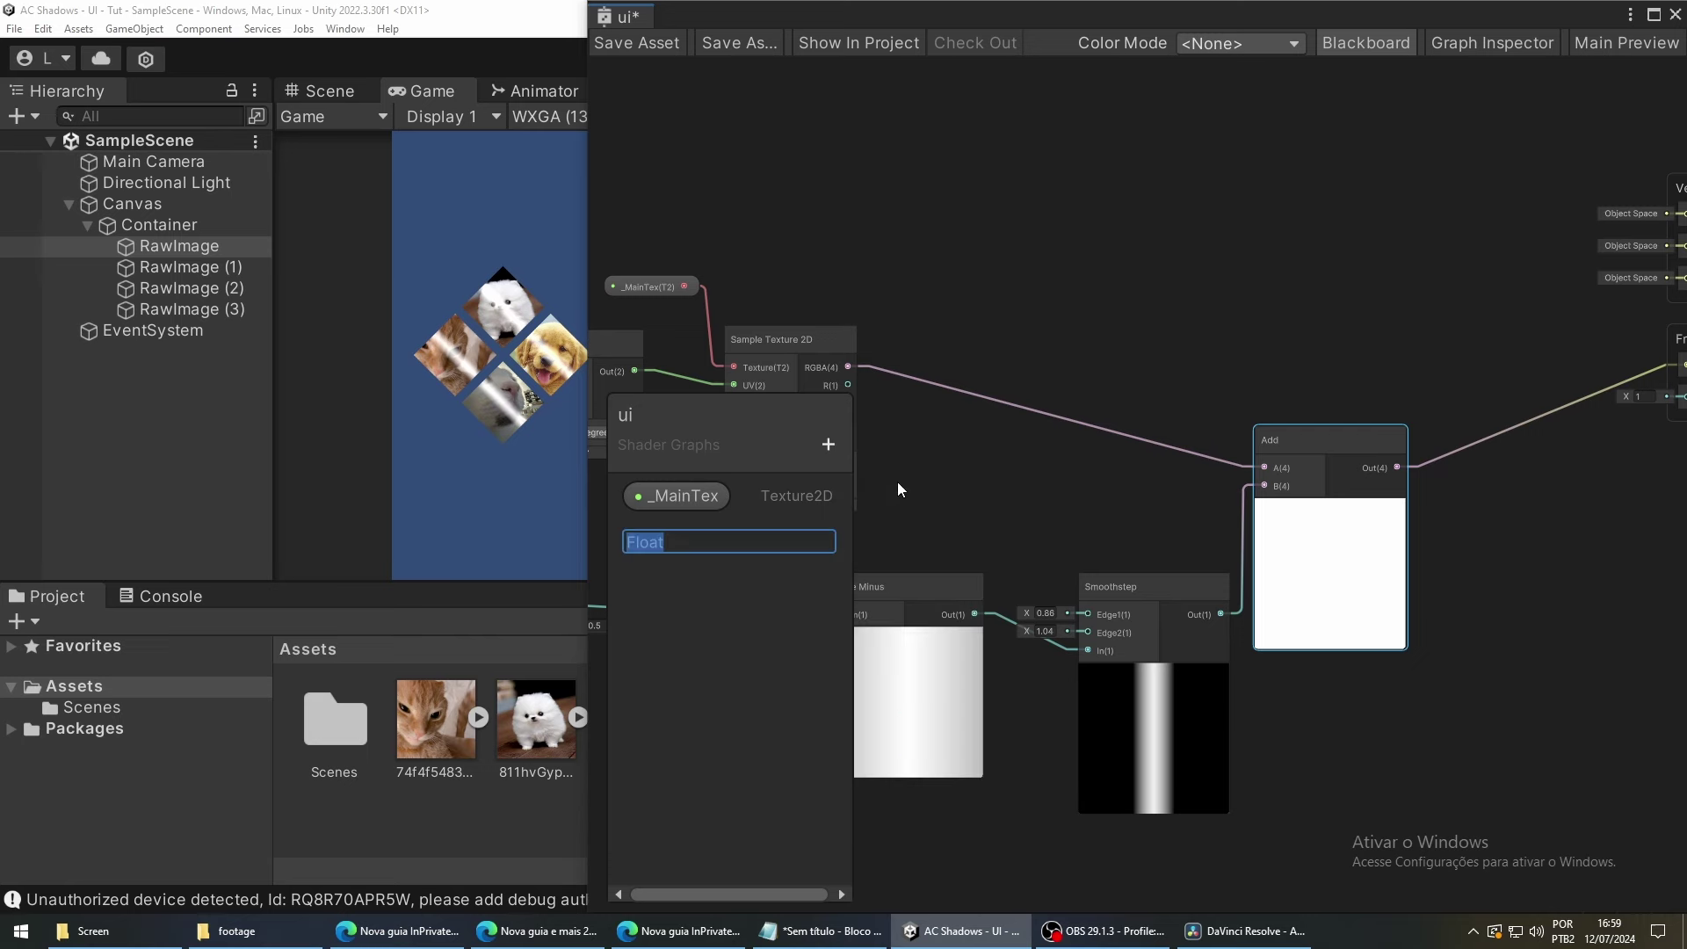
pyautogui.write('Distance')
pyautogui.press('Return')
# Connect the Distance property to the Distance node's B input, then save and close the graph.
pyautogui.moveTo(898, 482); pyautogui.dragTo(1419, 325, button='middle')
pyautogui.moveTo(677, 536); pyautogui.dragTo(1046, 626)
pyautogui.scroll(2, 1059, 626)
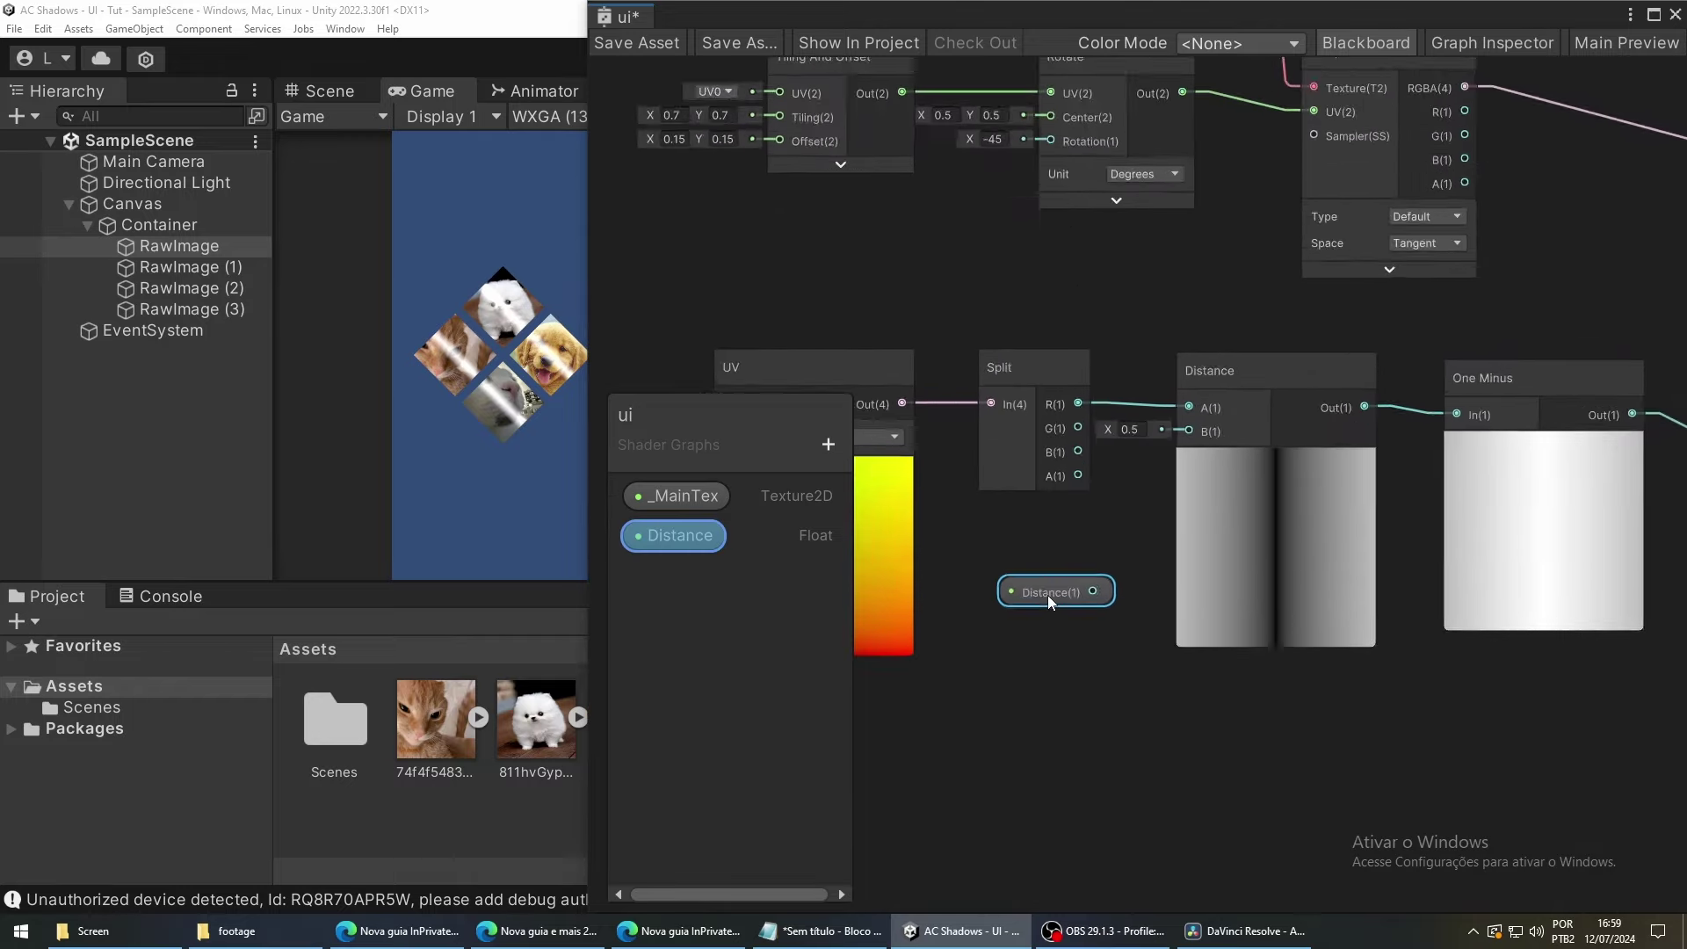
pyautogui.scroll(2, 1050, 599)
pyautogui.moveTo(1109, 592); pyautogui.dragTo(1251, 353)
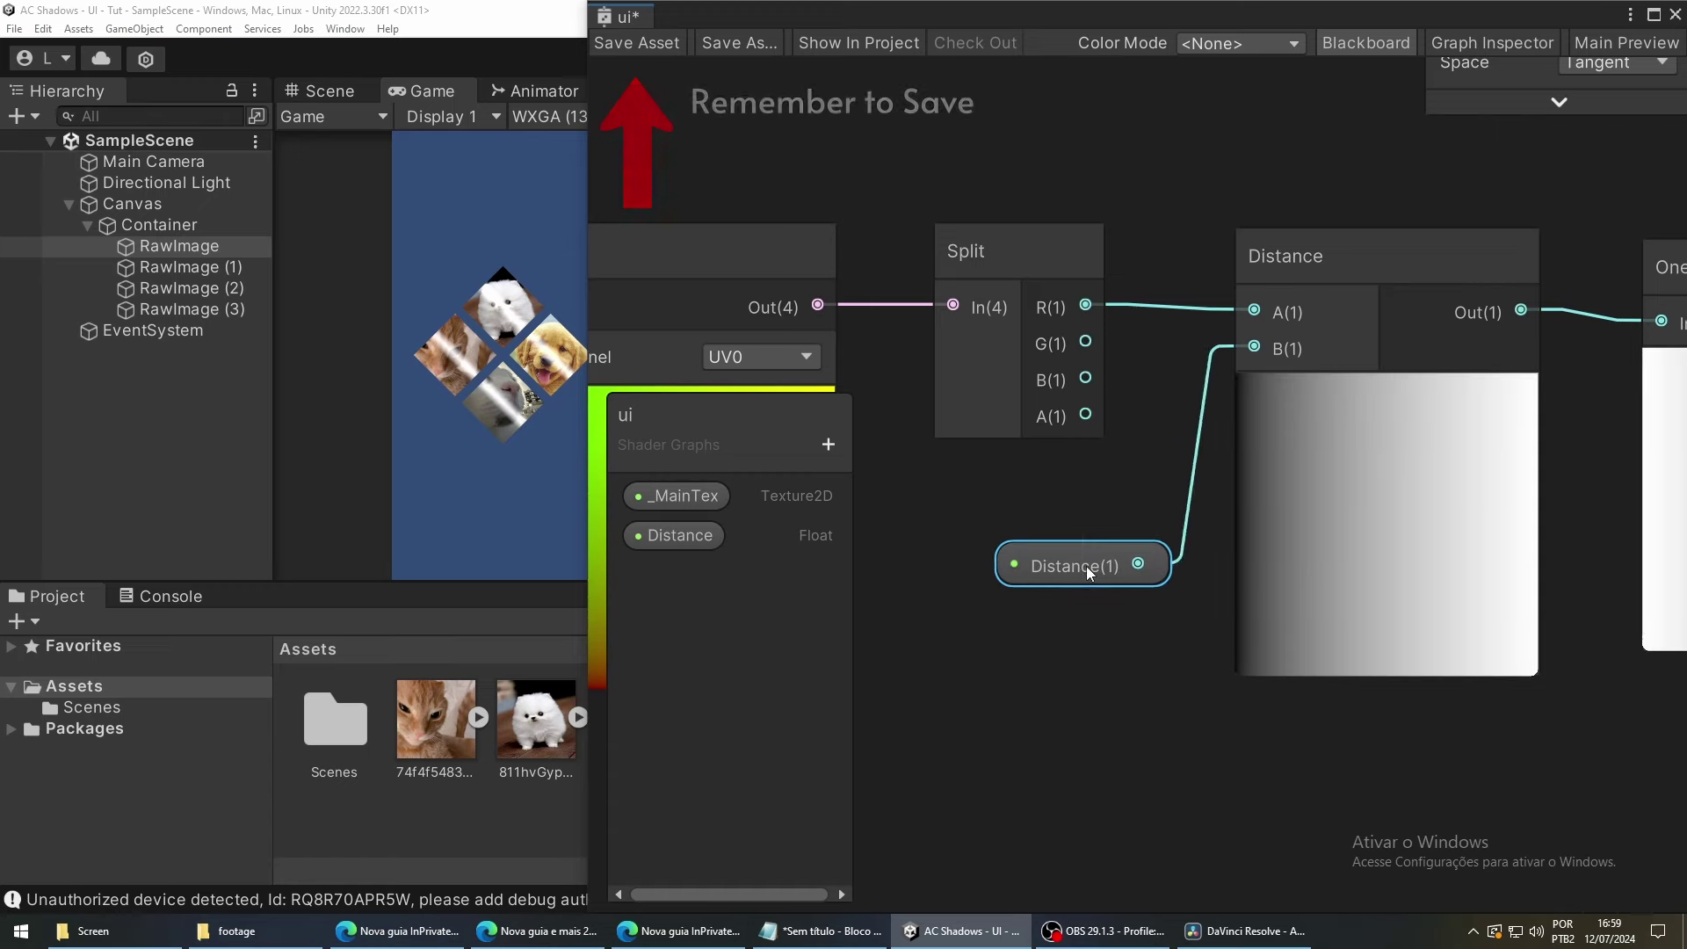
pyautogui.scroll(-5, 1118, 646)
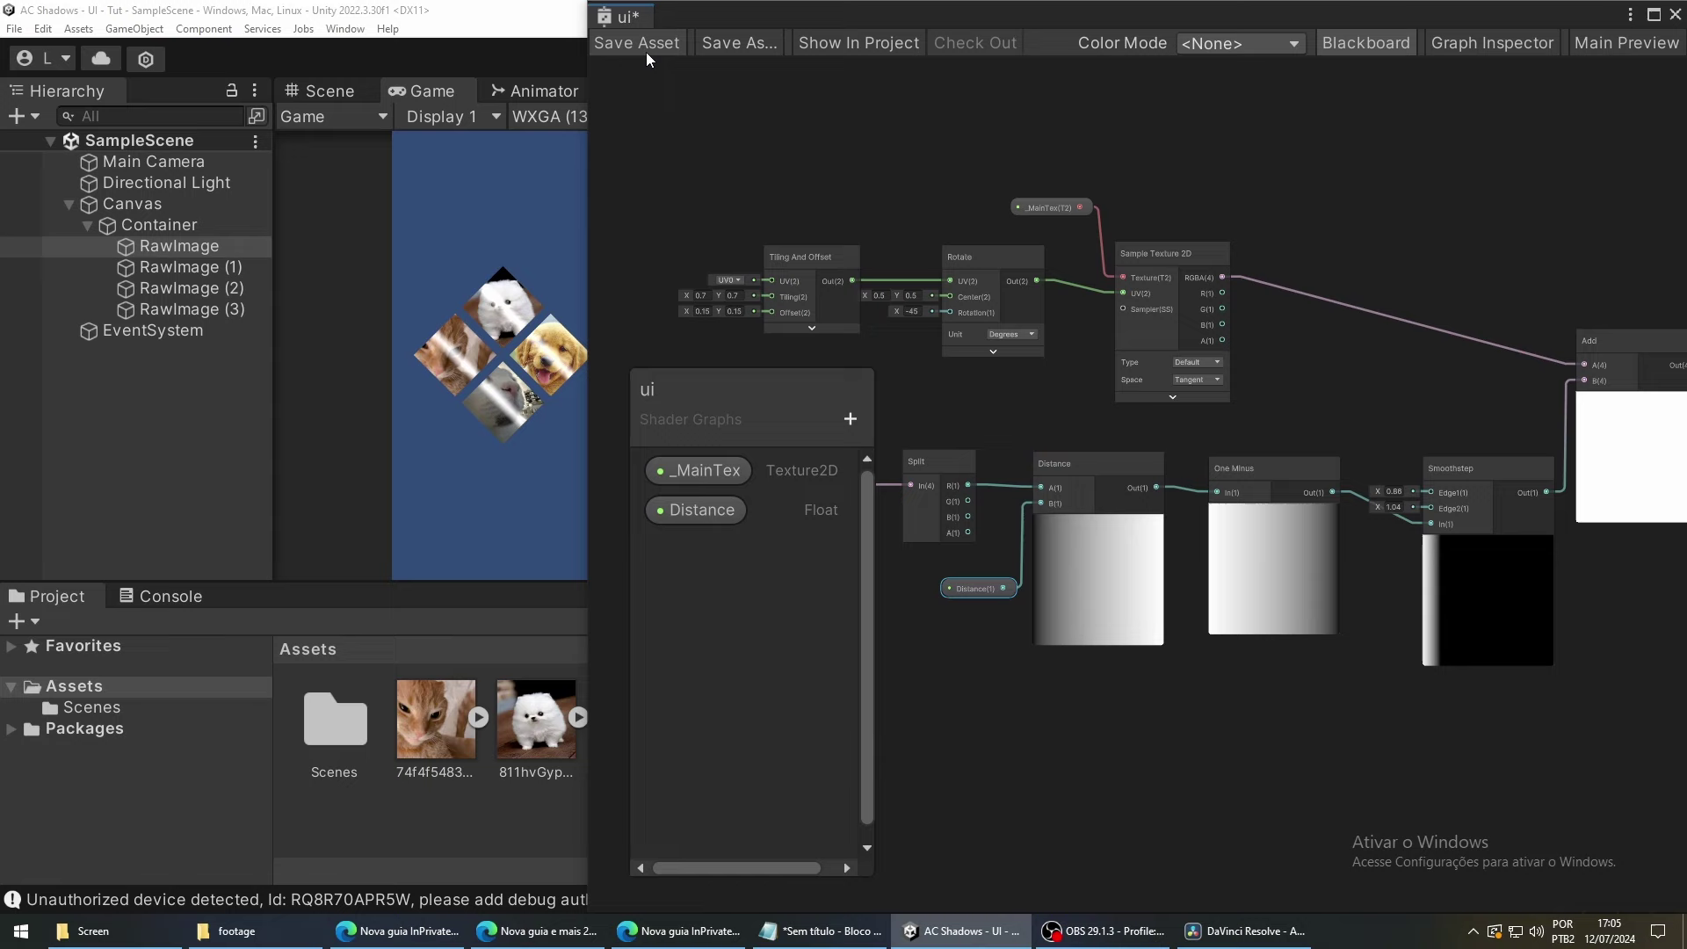
pyautogui.click(648, 44)
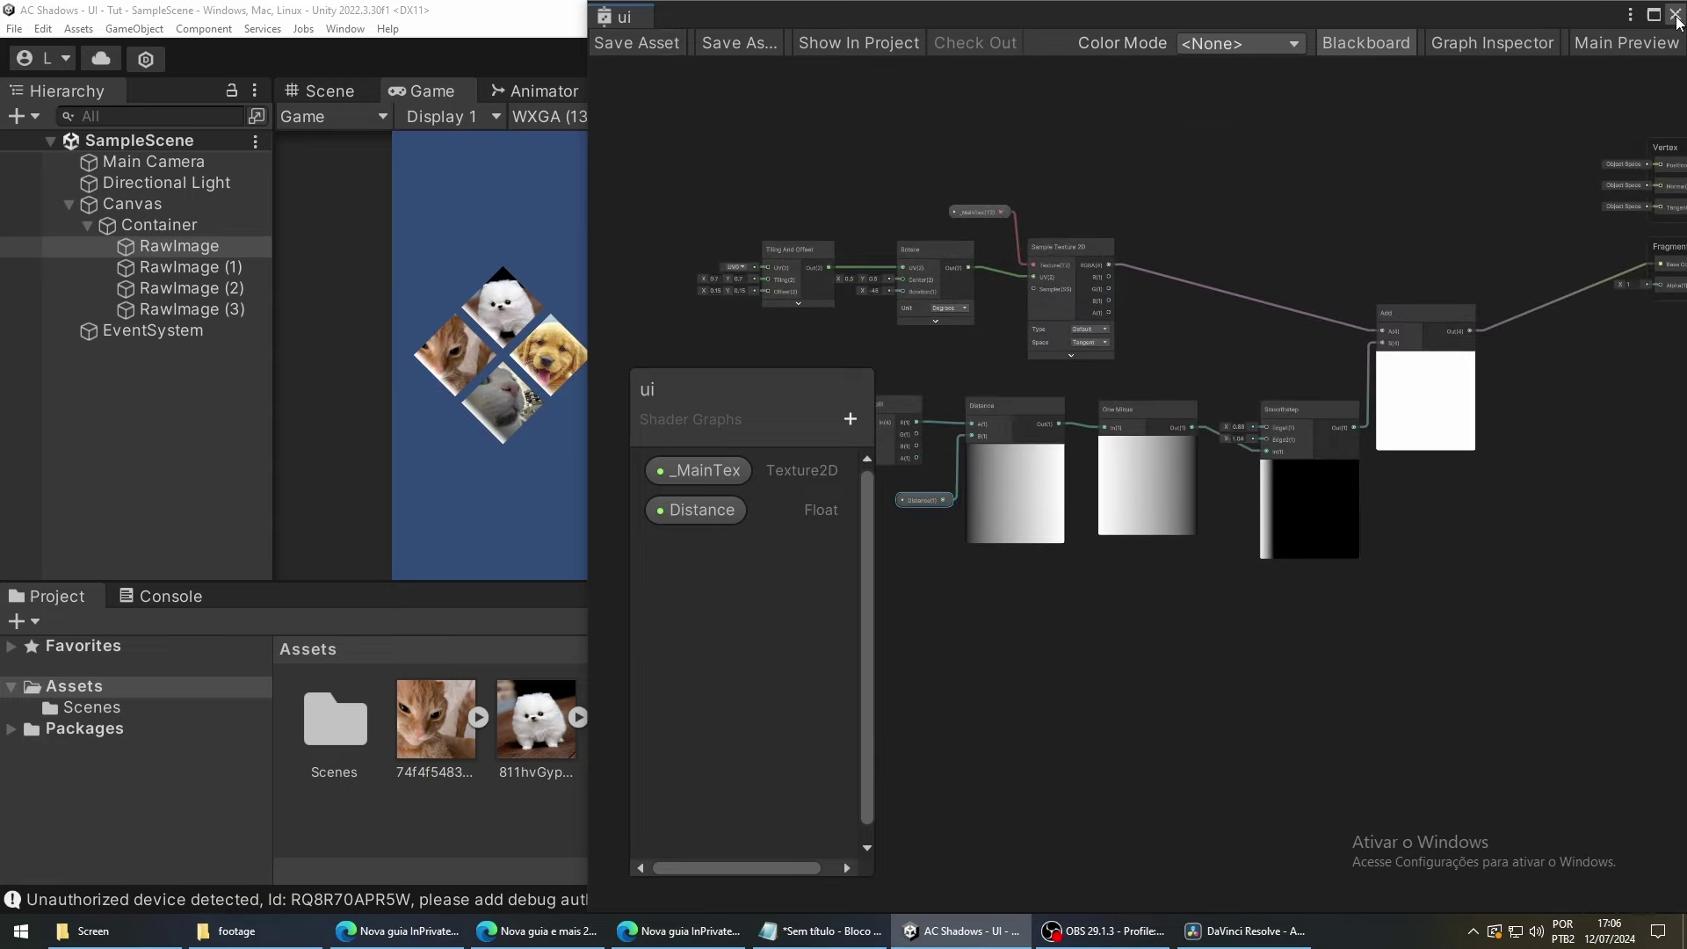
pyautogui.click(1676, 15)
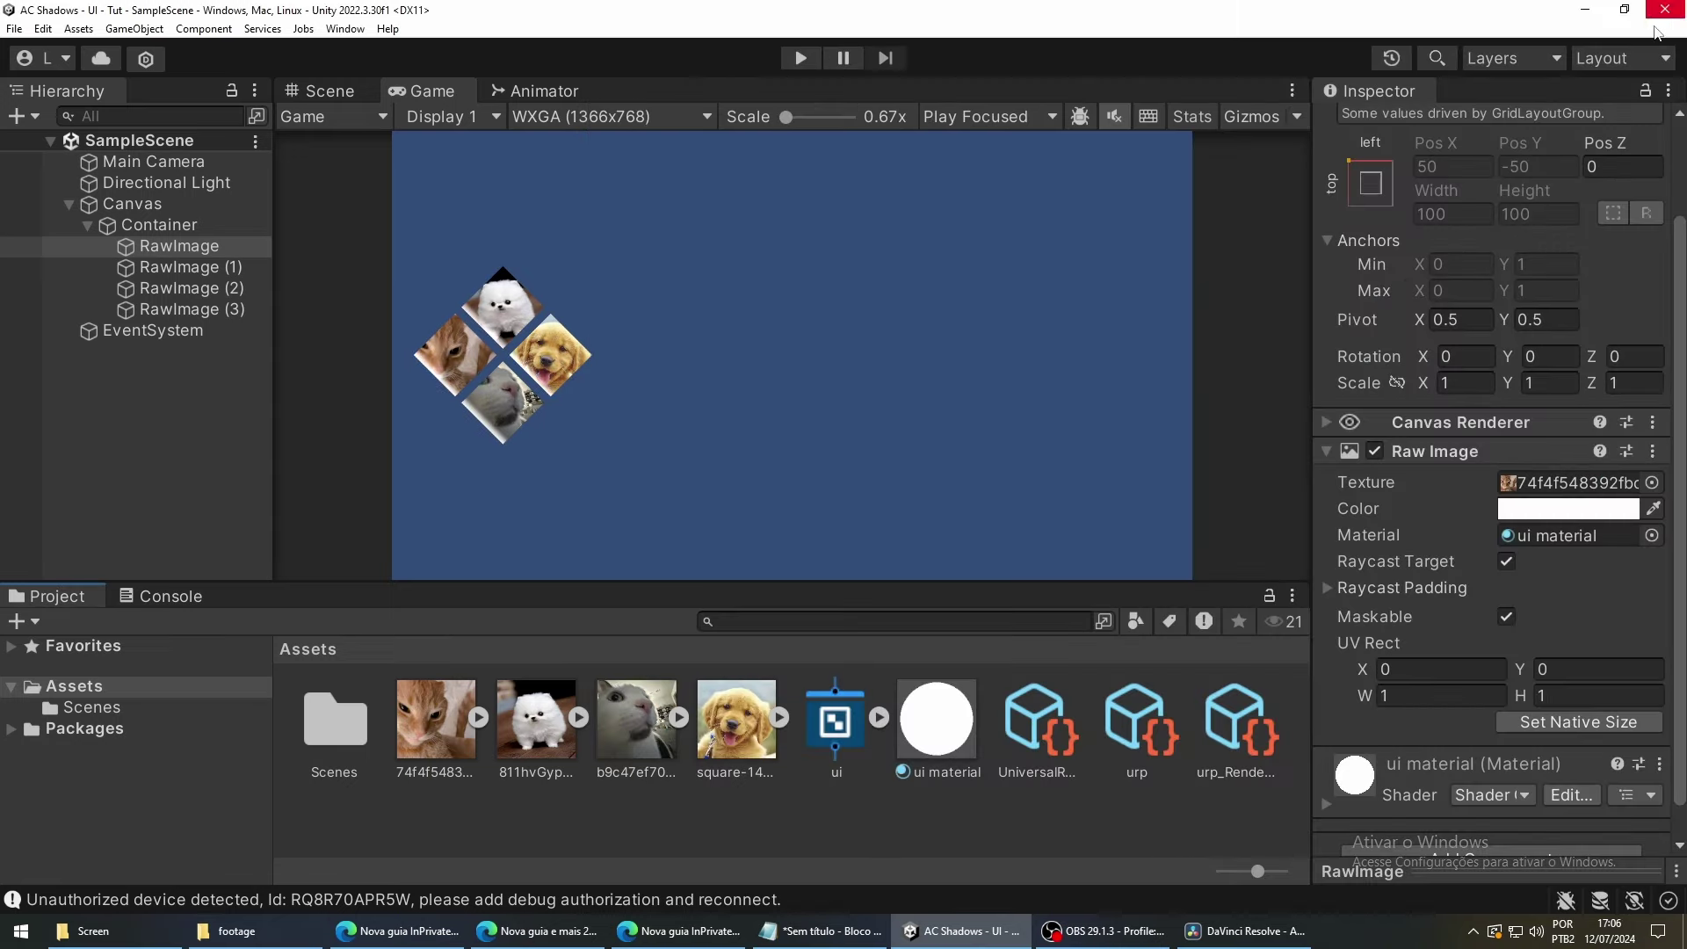
# Create a new C# script in the Assets folder named UiAnimation.
pyautogui.rightClick(734, 820)
pyautogui.moveTo(943, 327)
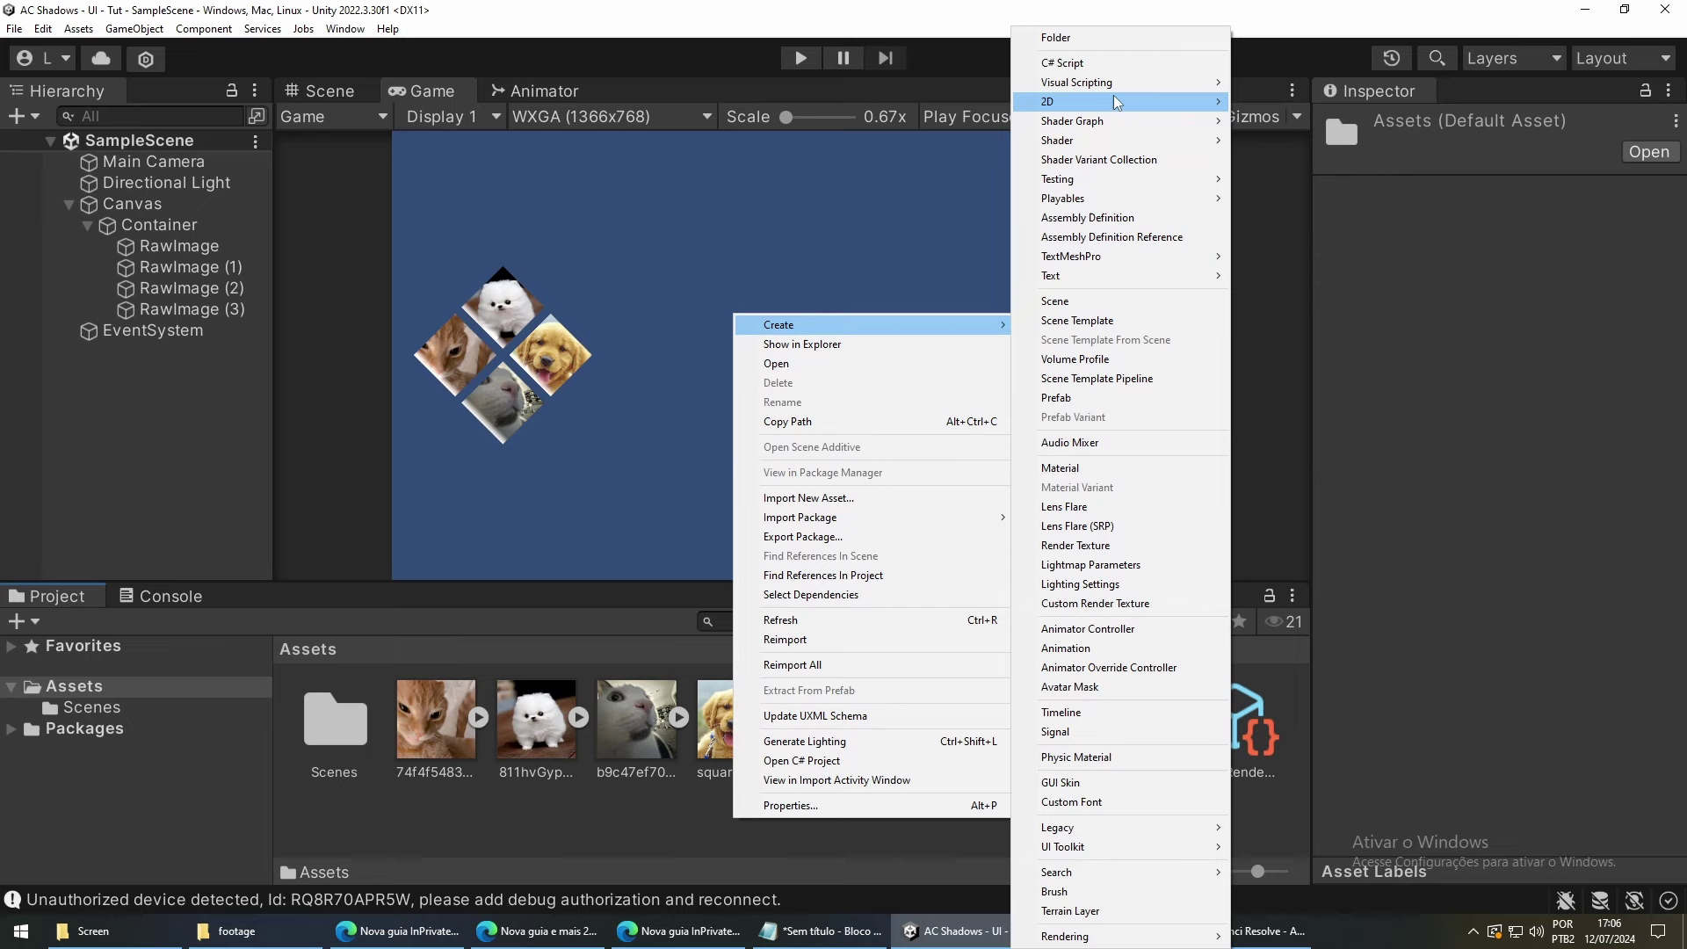
pyautogui.click(1118, 63)
pyautogui.write('UiAnimat')
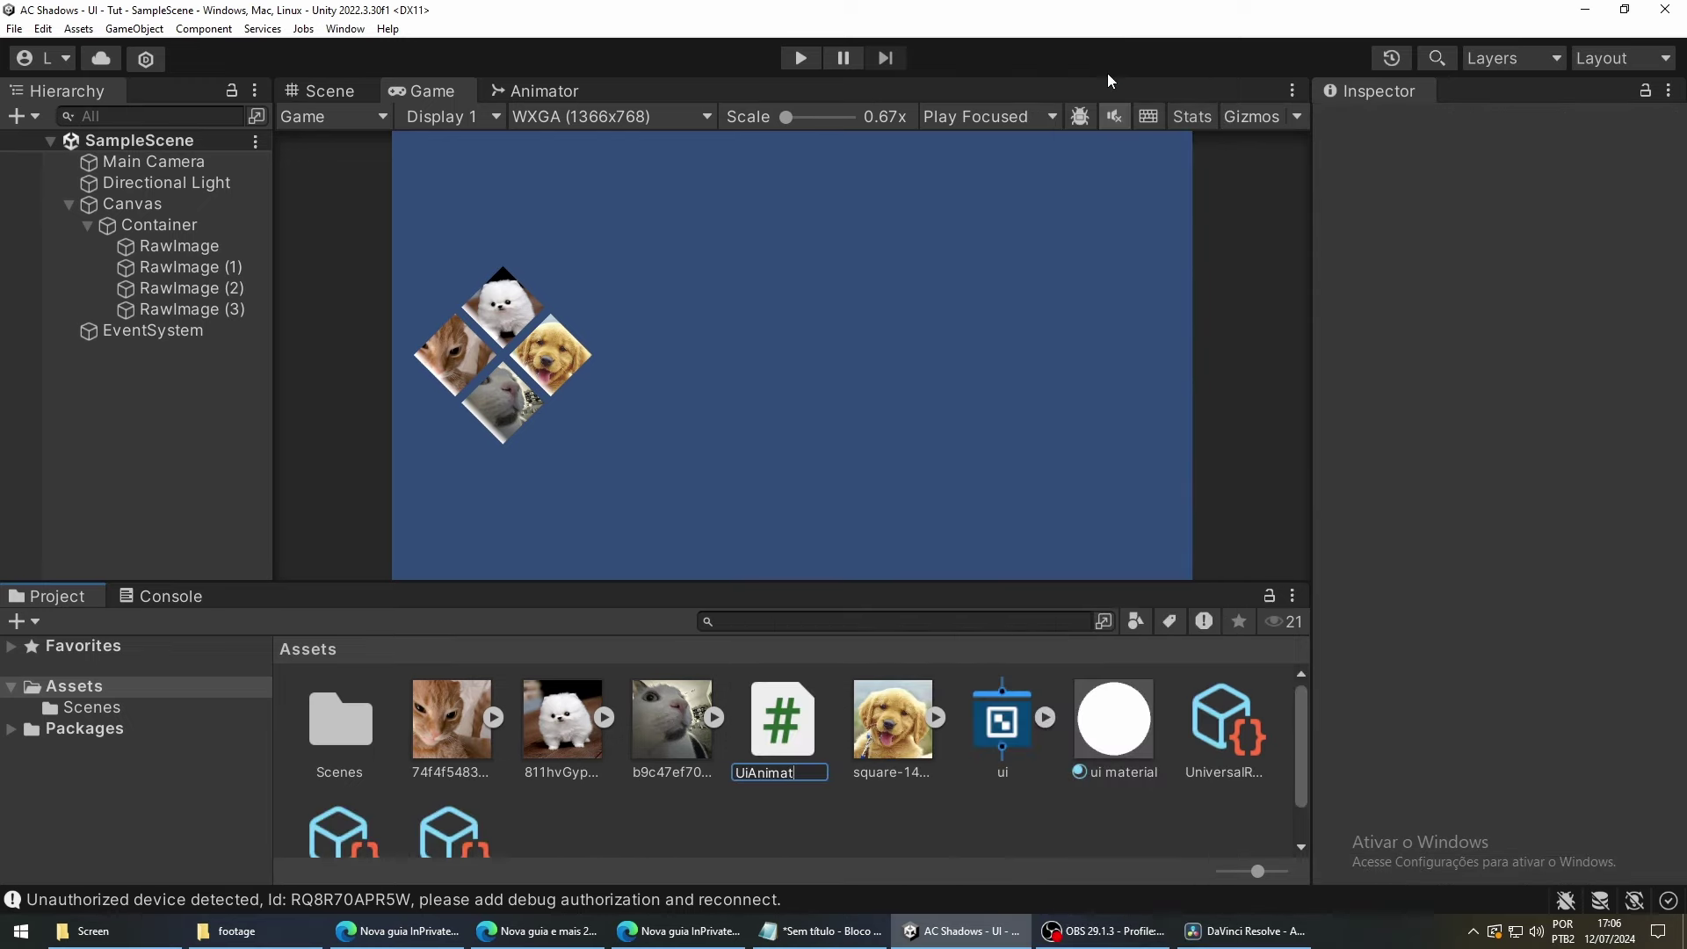
pyautogui.write('ion')
pyautogui.press('Return')
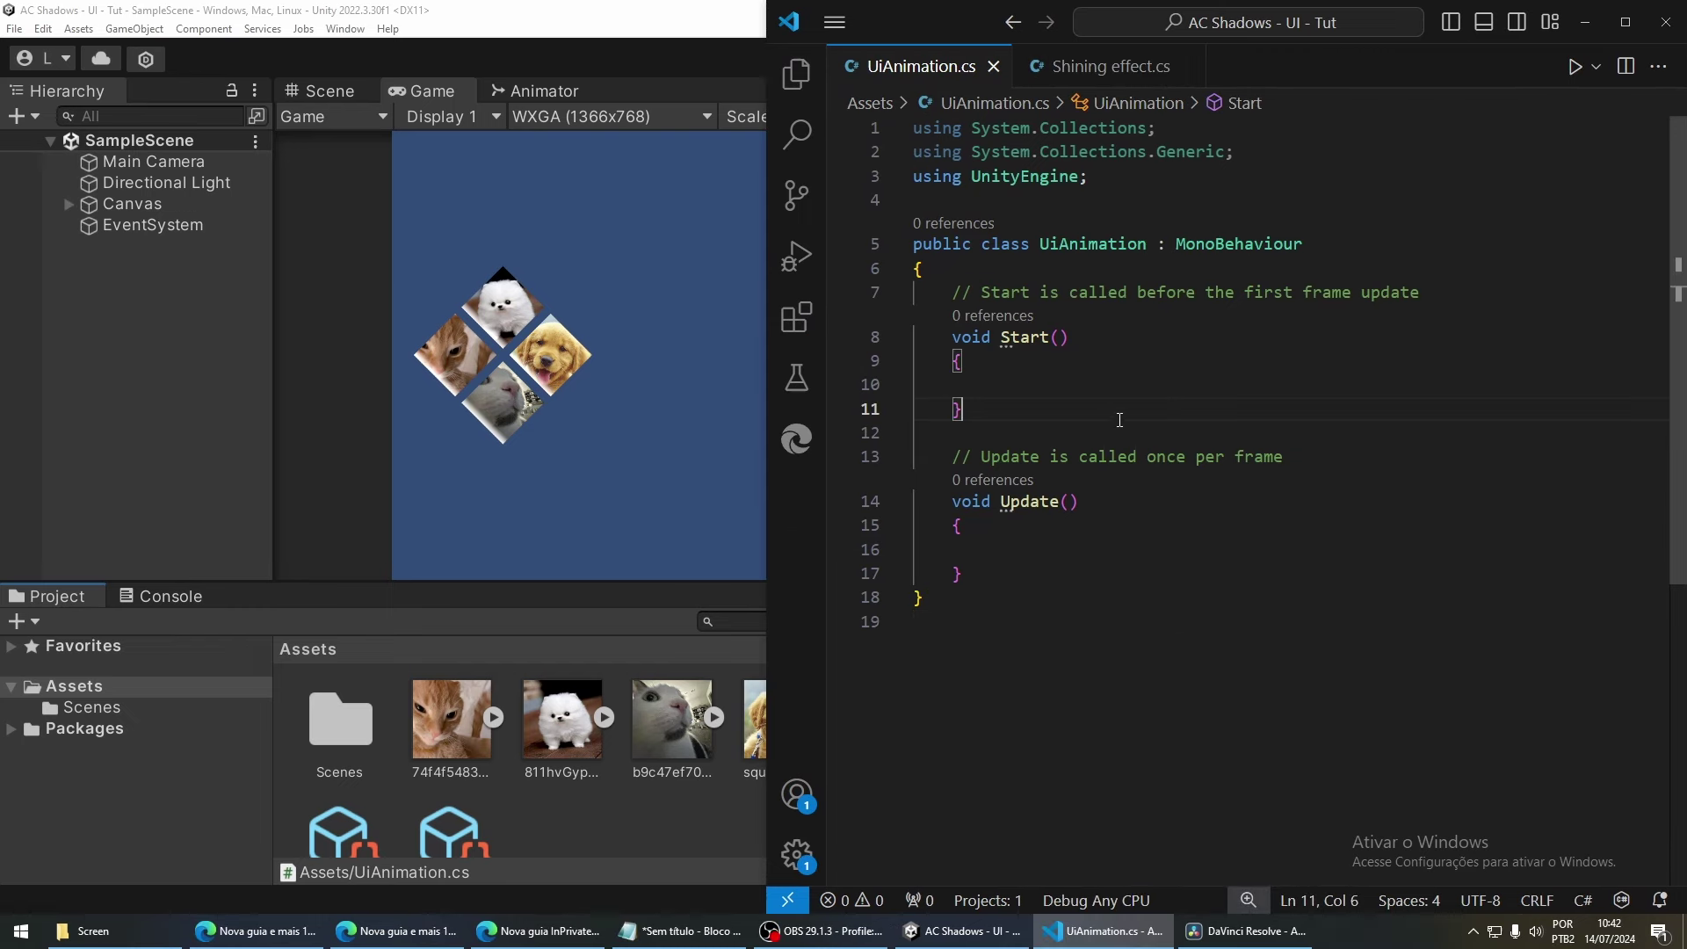
# Replace the empty Start method with a 'Material mat;' field marked [SerializeField].
pyautogui.moveTo(1031, 411); pyautogui.dragTo(955, 295)
pyautogui.press('BackSpace')
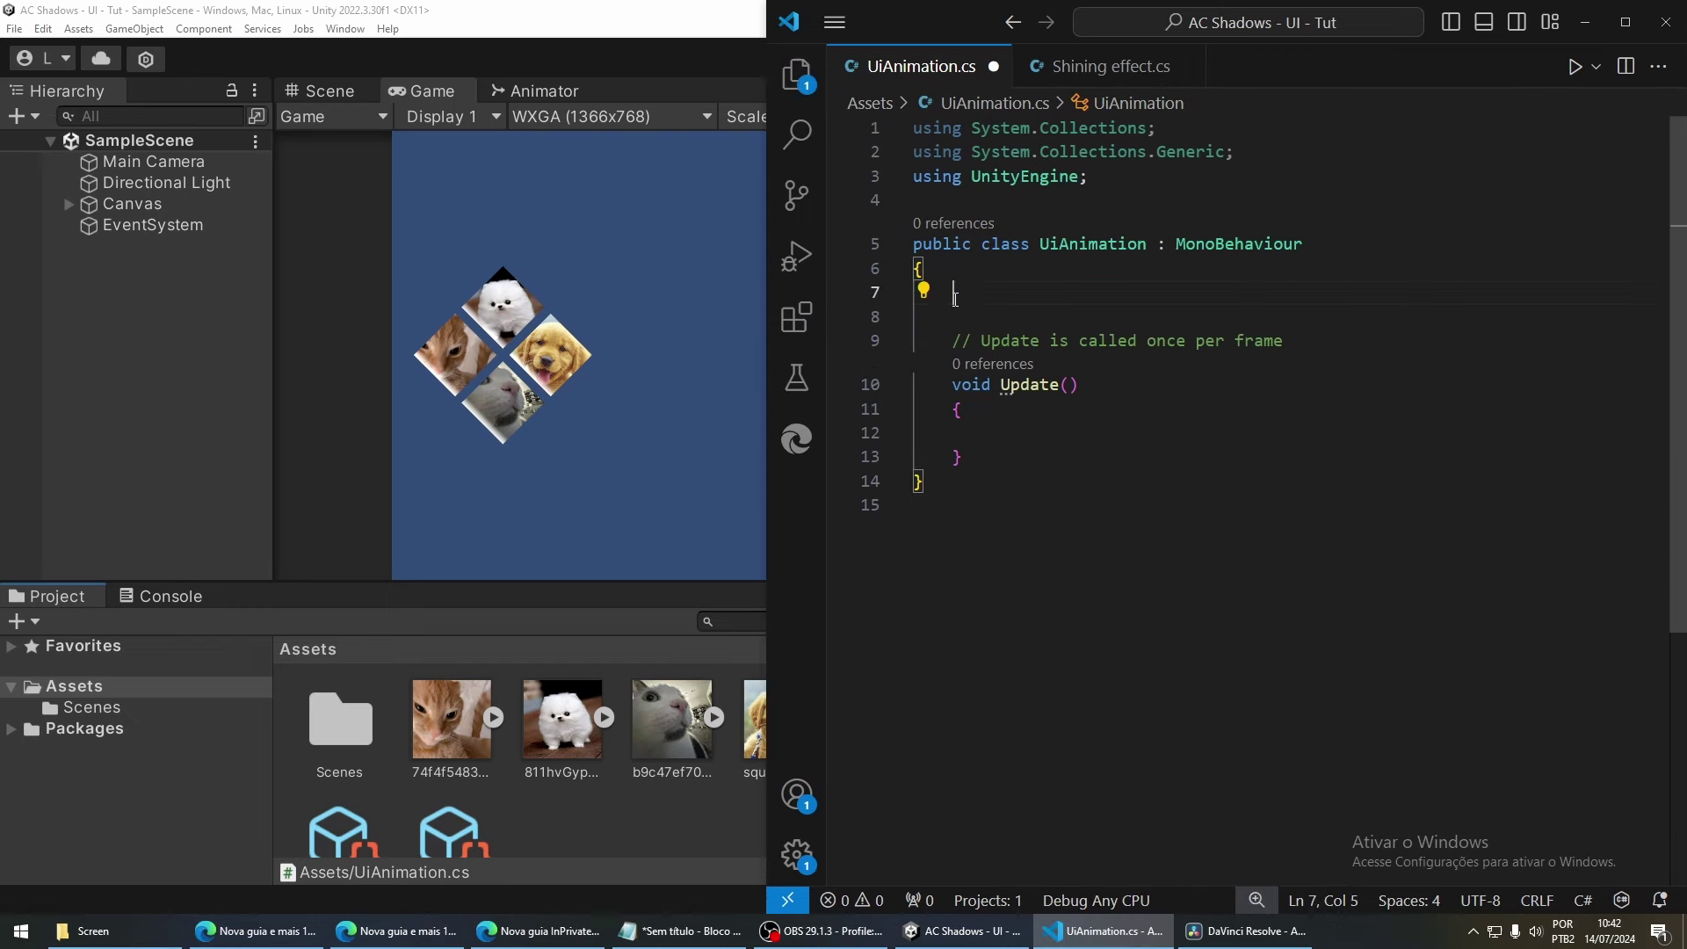
pyautogui.write('Materia')
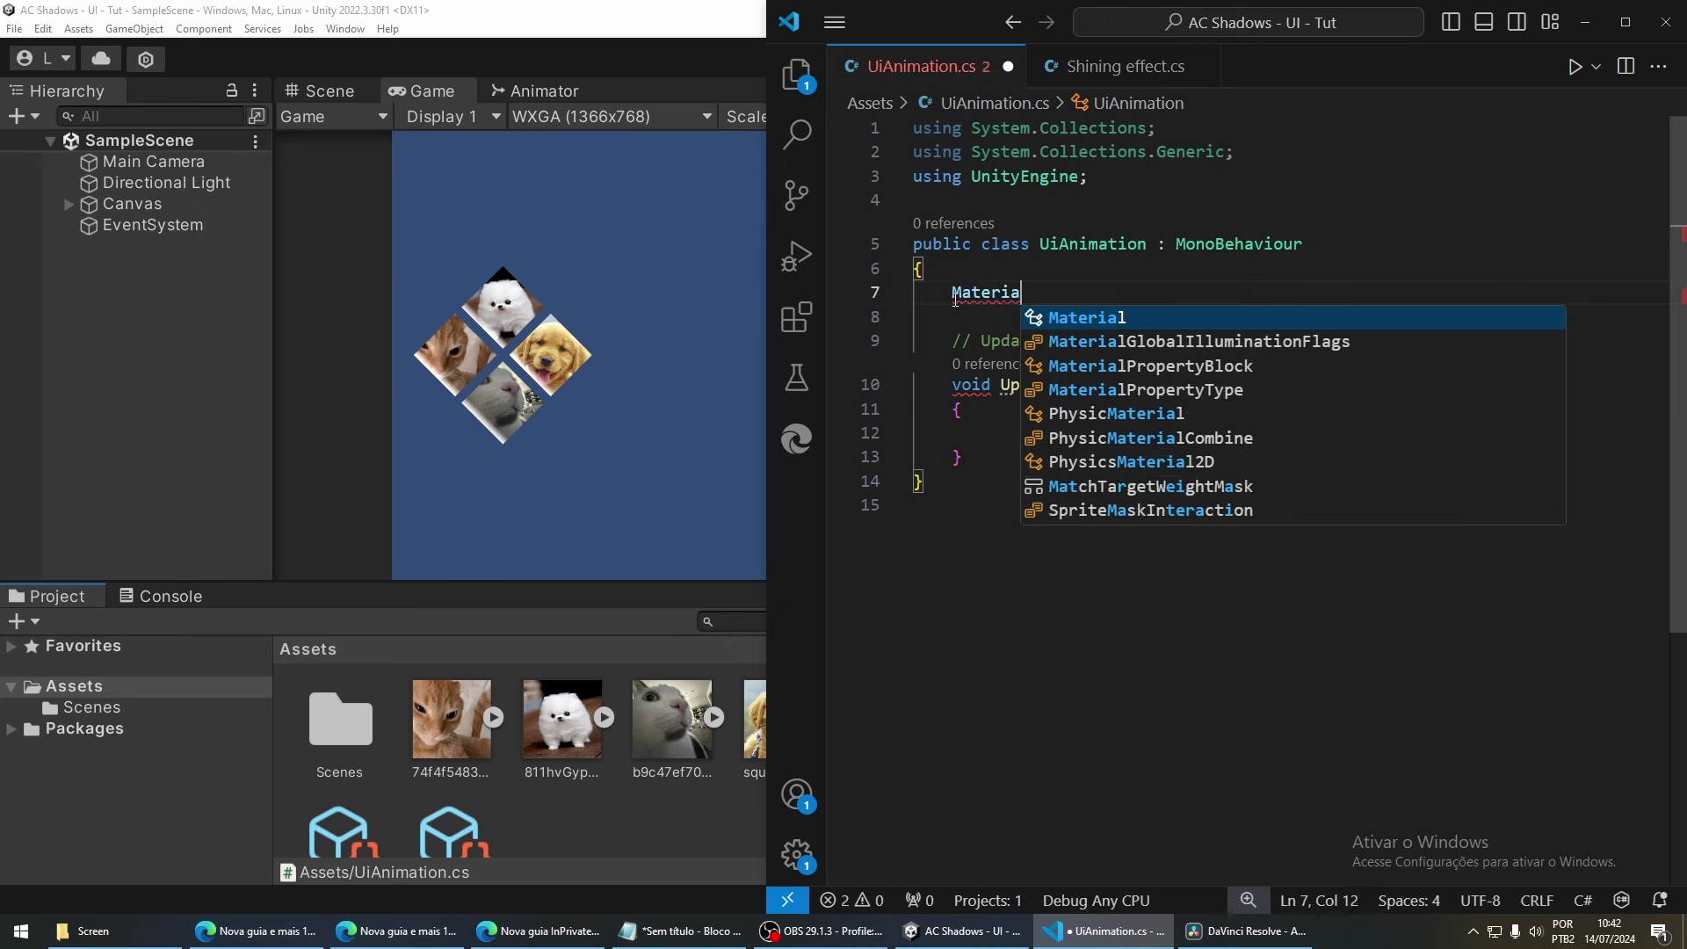
pyautogui.write('l mat;')
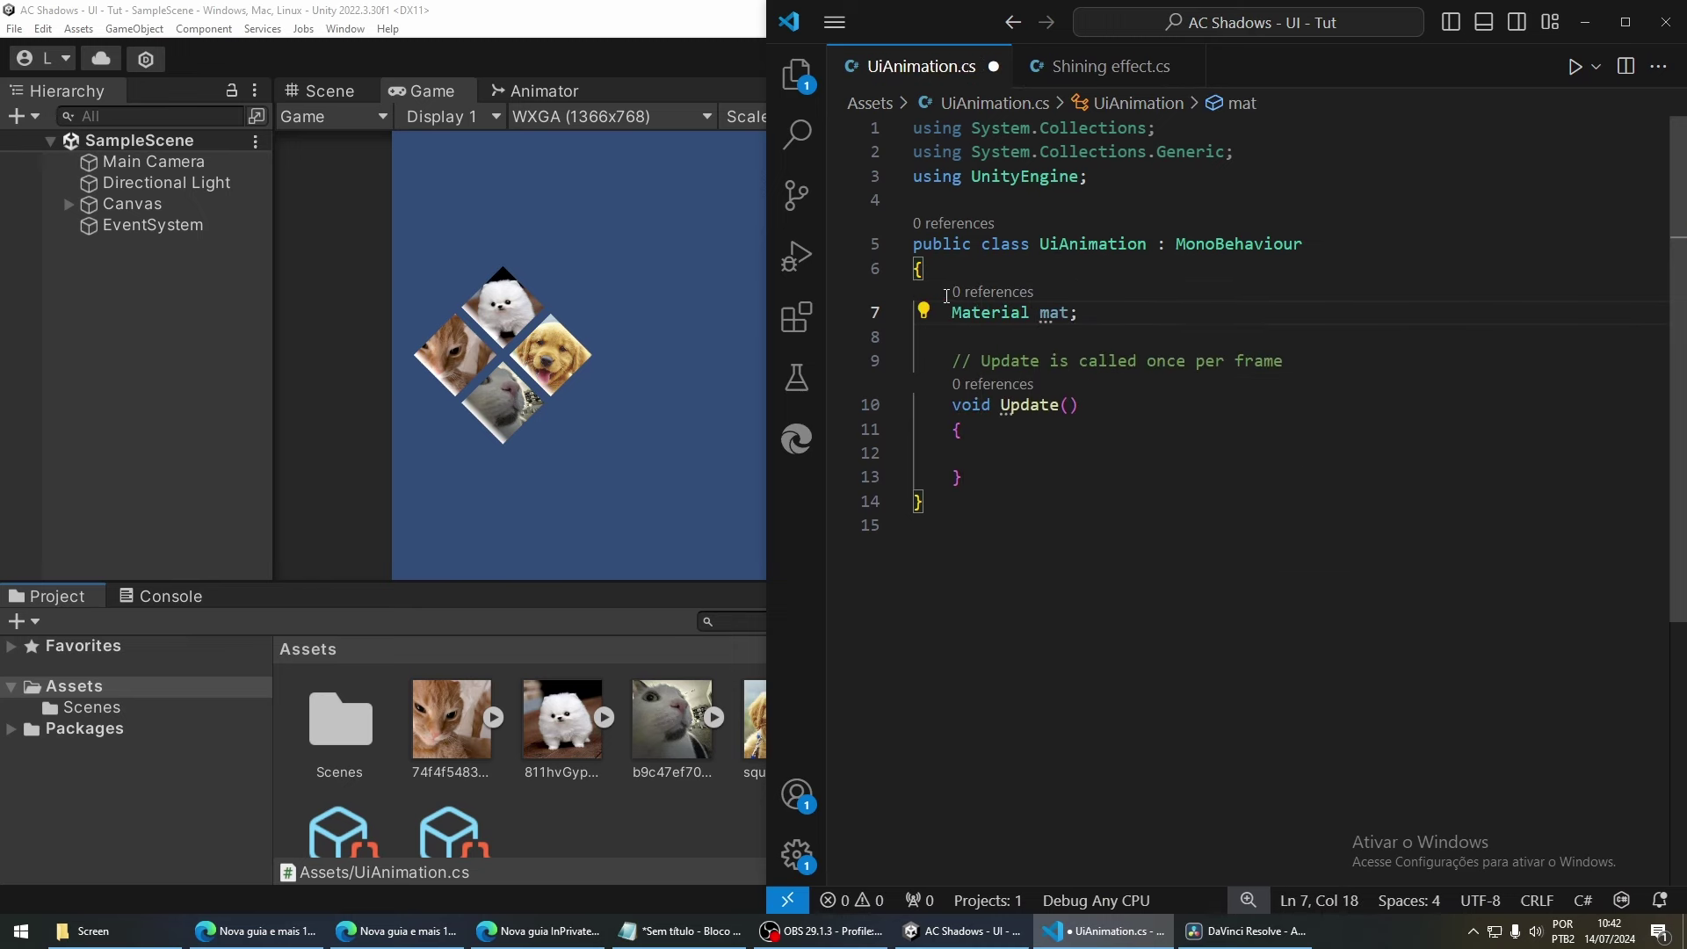
pyautogui.click(1004, 265)
pyautogui.press('Return')
pyautogui.write('[Ser')
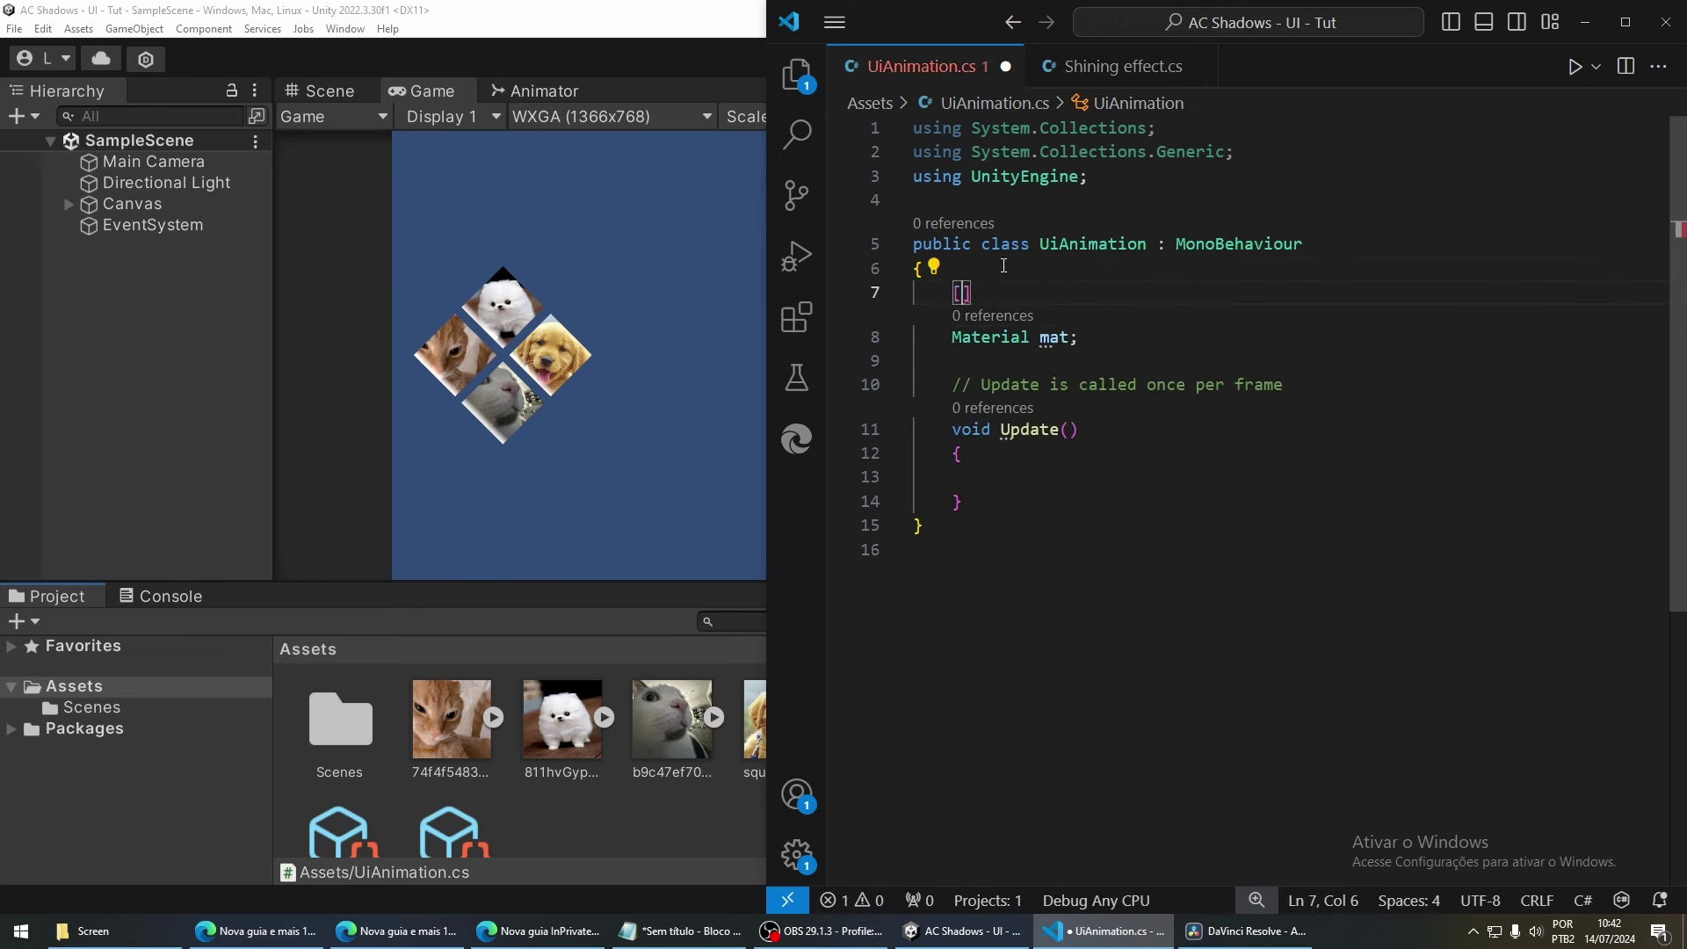
pyautogui.write('ializ')
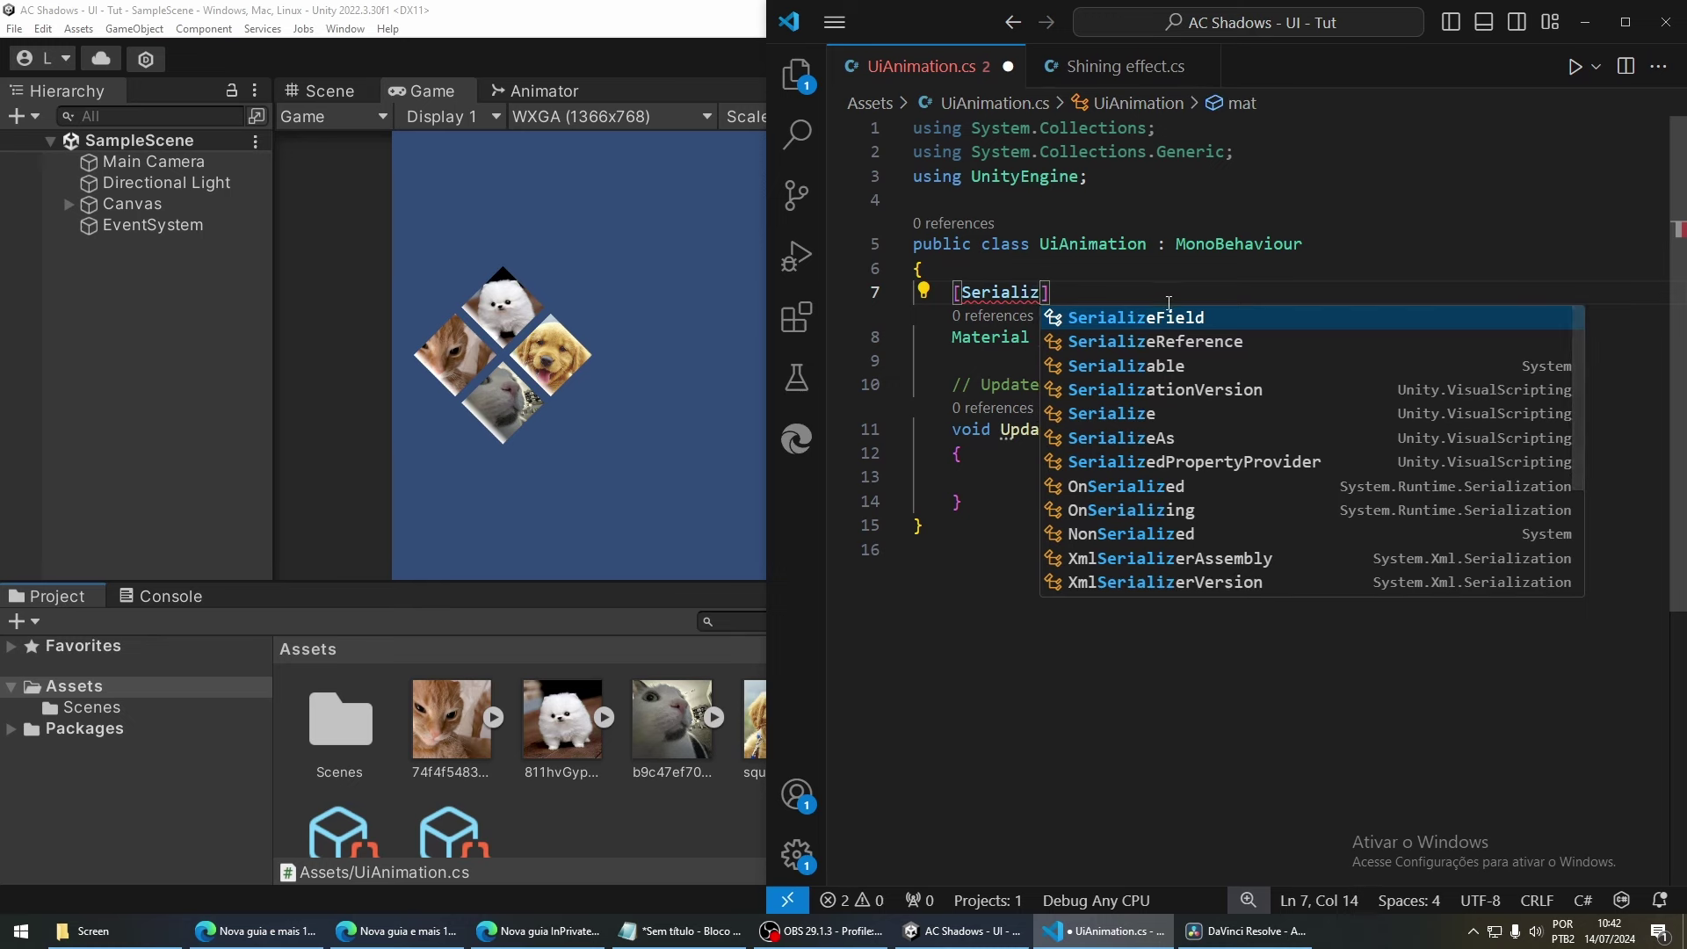
pyautogui.press('Tab')
pyautogui.click(1201, 344)
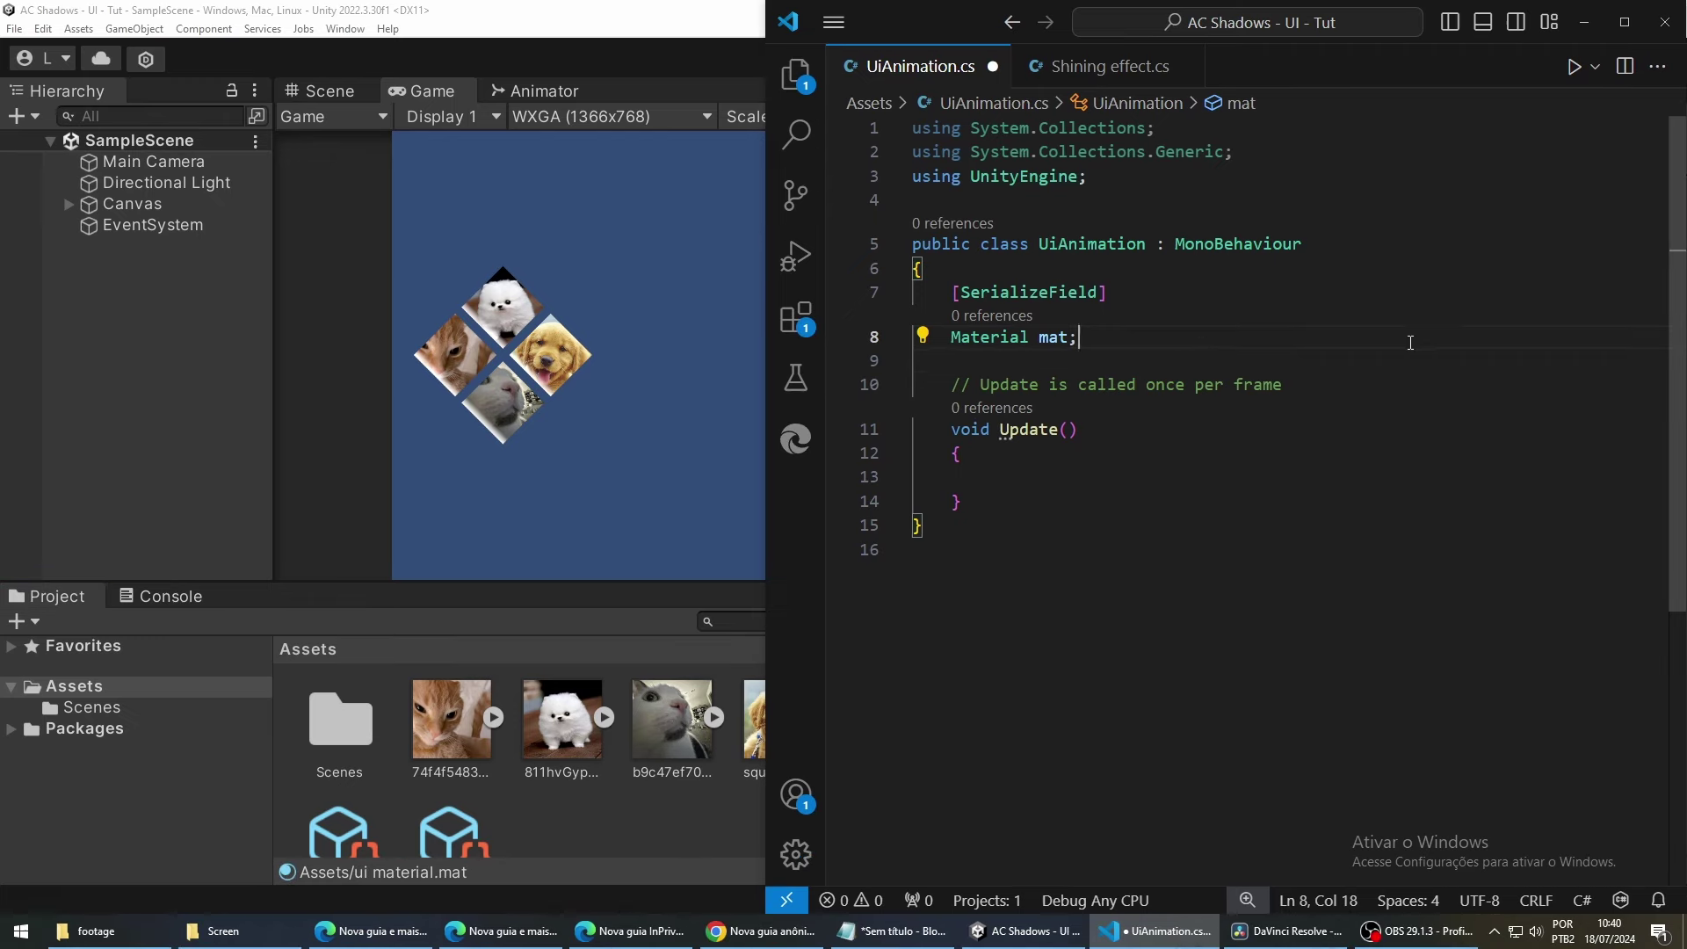
# Write IEnumerator MakeItShine() with pos = -0.15f, a 0.01f WaitForSeconds delay, and Shader.PropertyToID("_Distance").
pyautogui.press('Return')
pyautogui.press('Return')
pyautogui.write('IE')
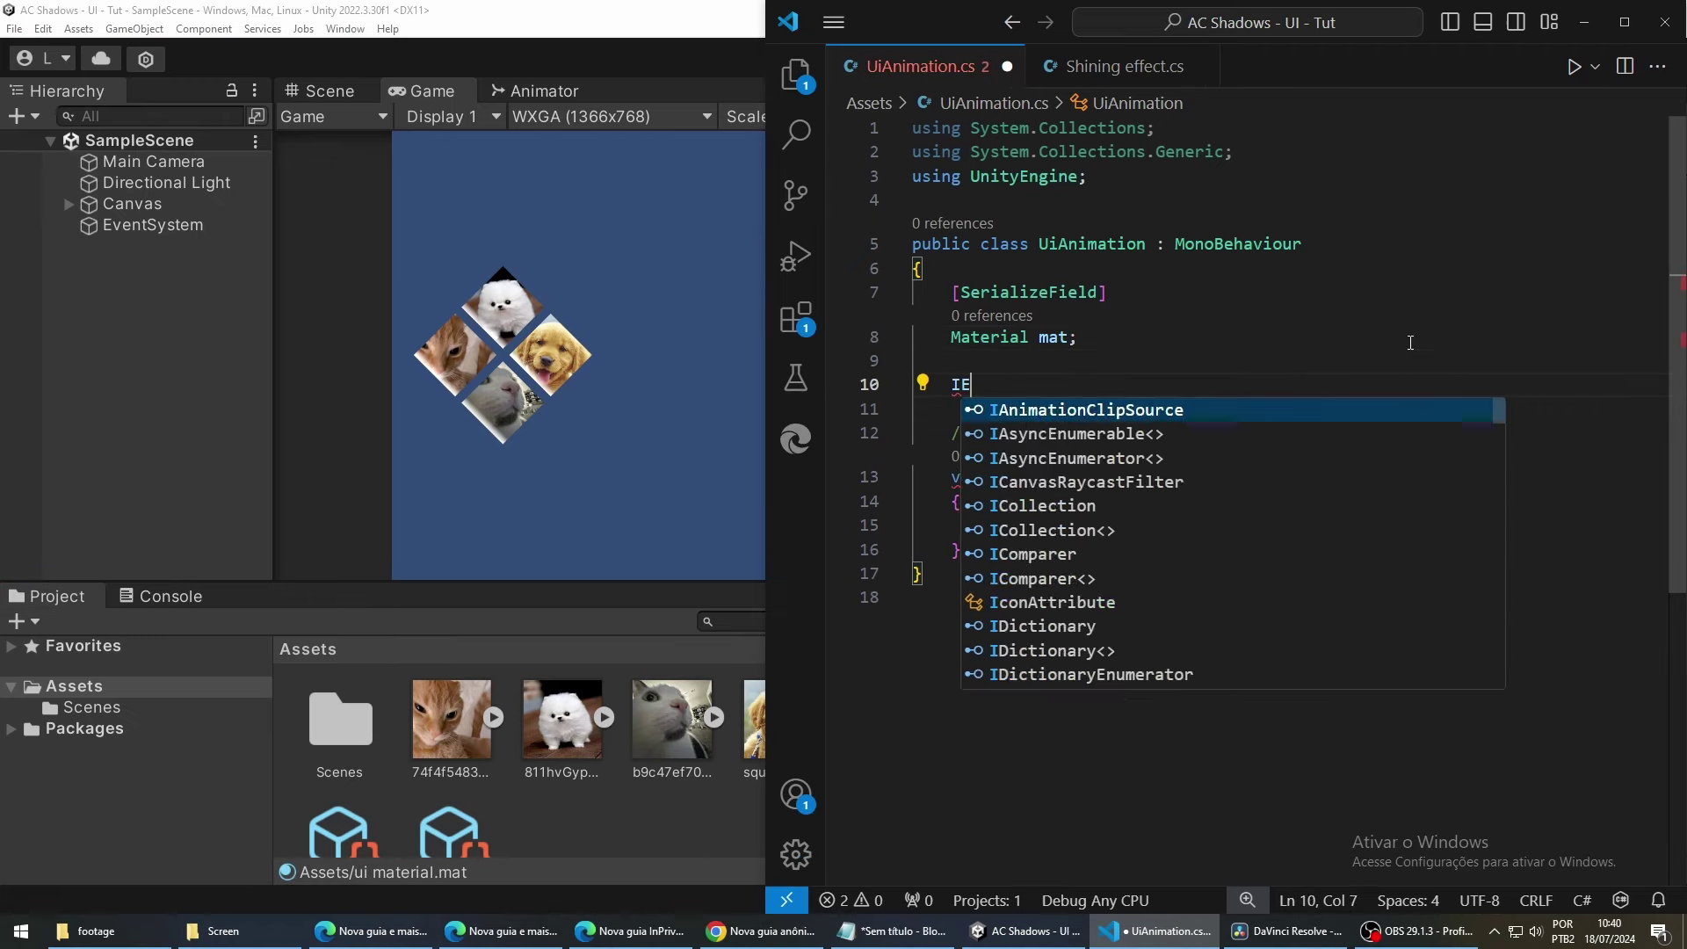
pyautogui.write('numerator Ma')
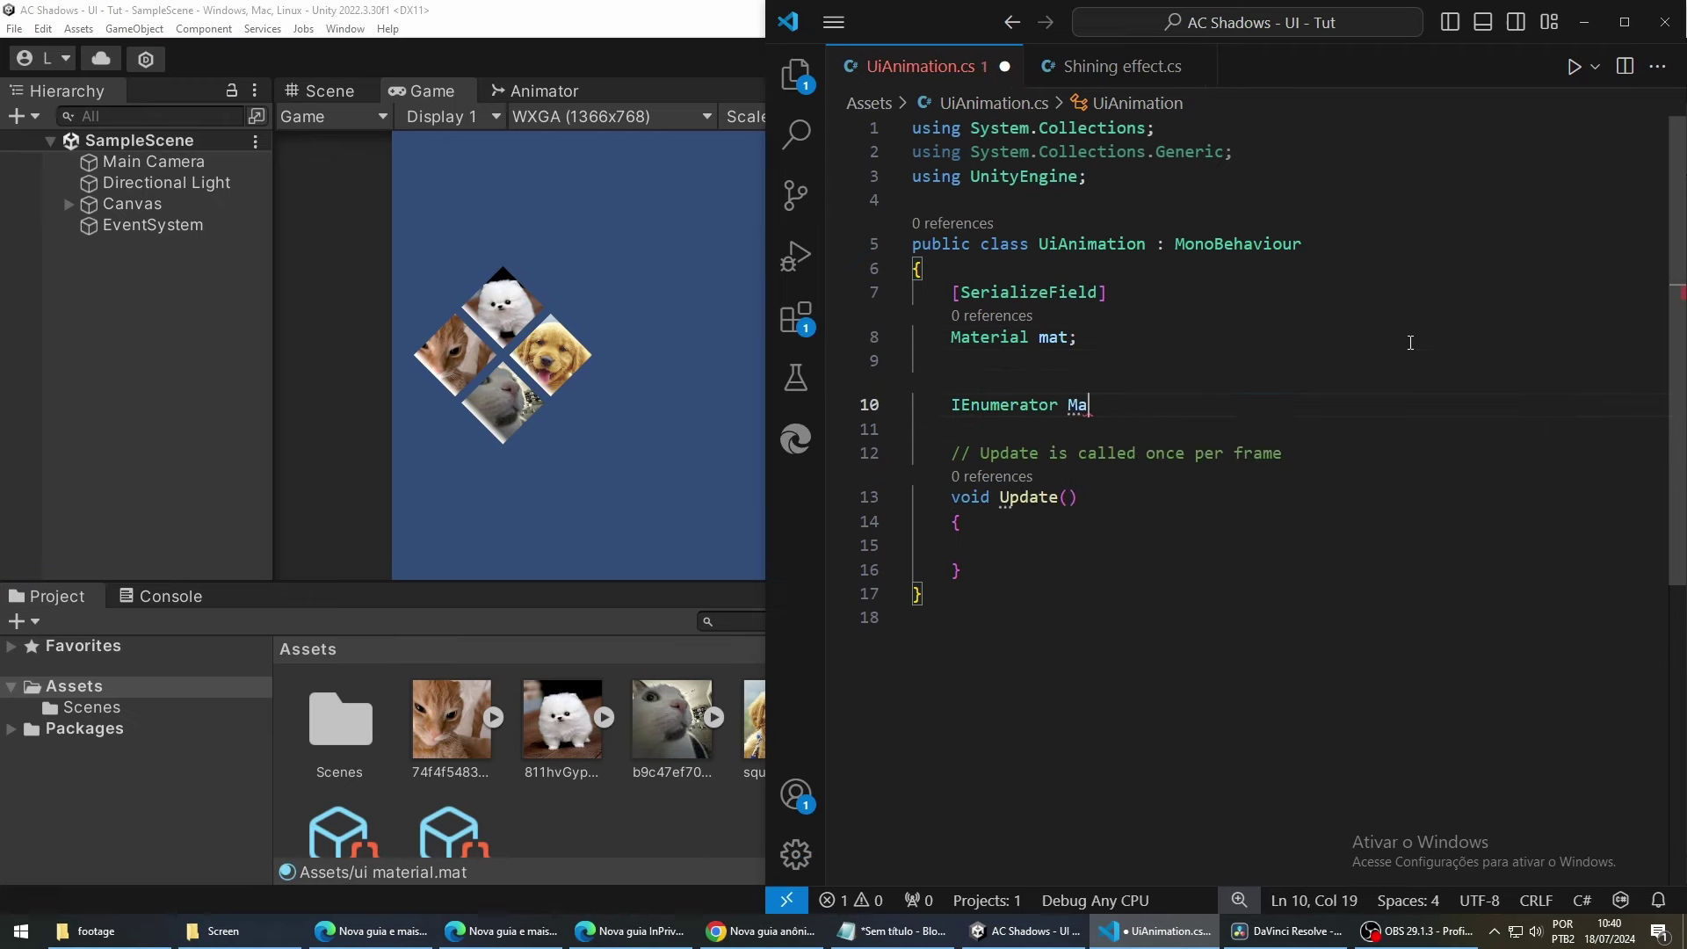
pyautogui.write('keItShine() {')
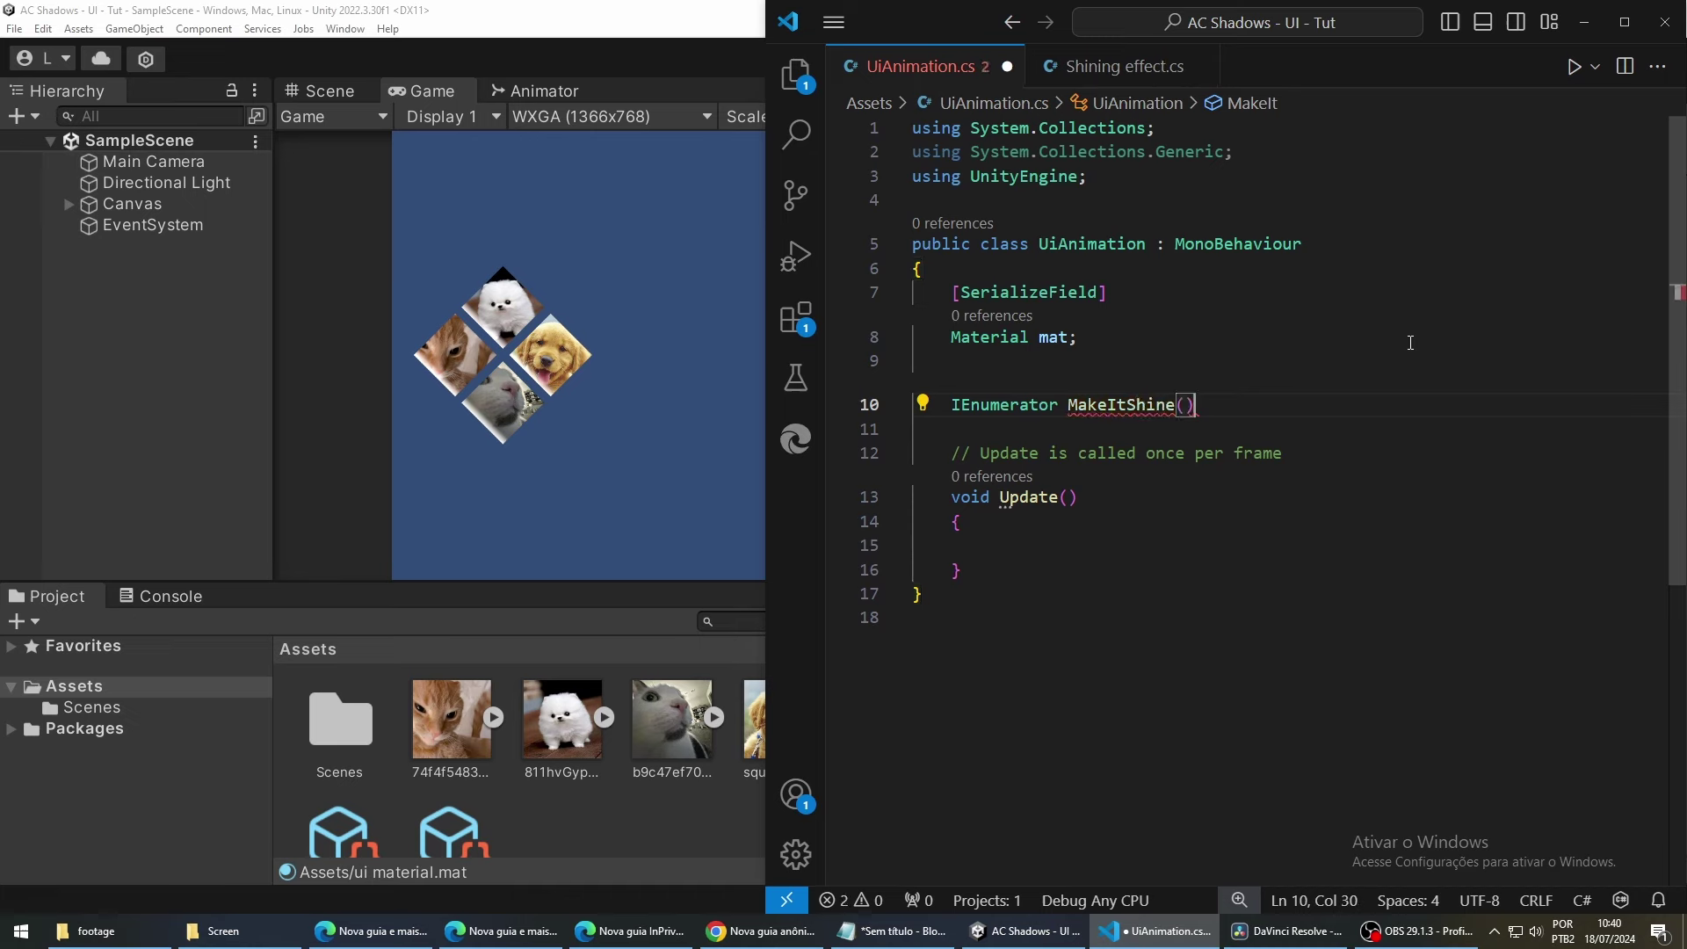
pyautogui.press('Return')
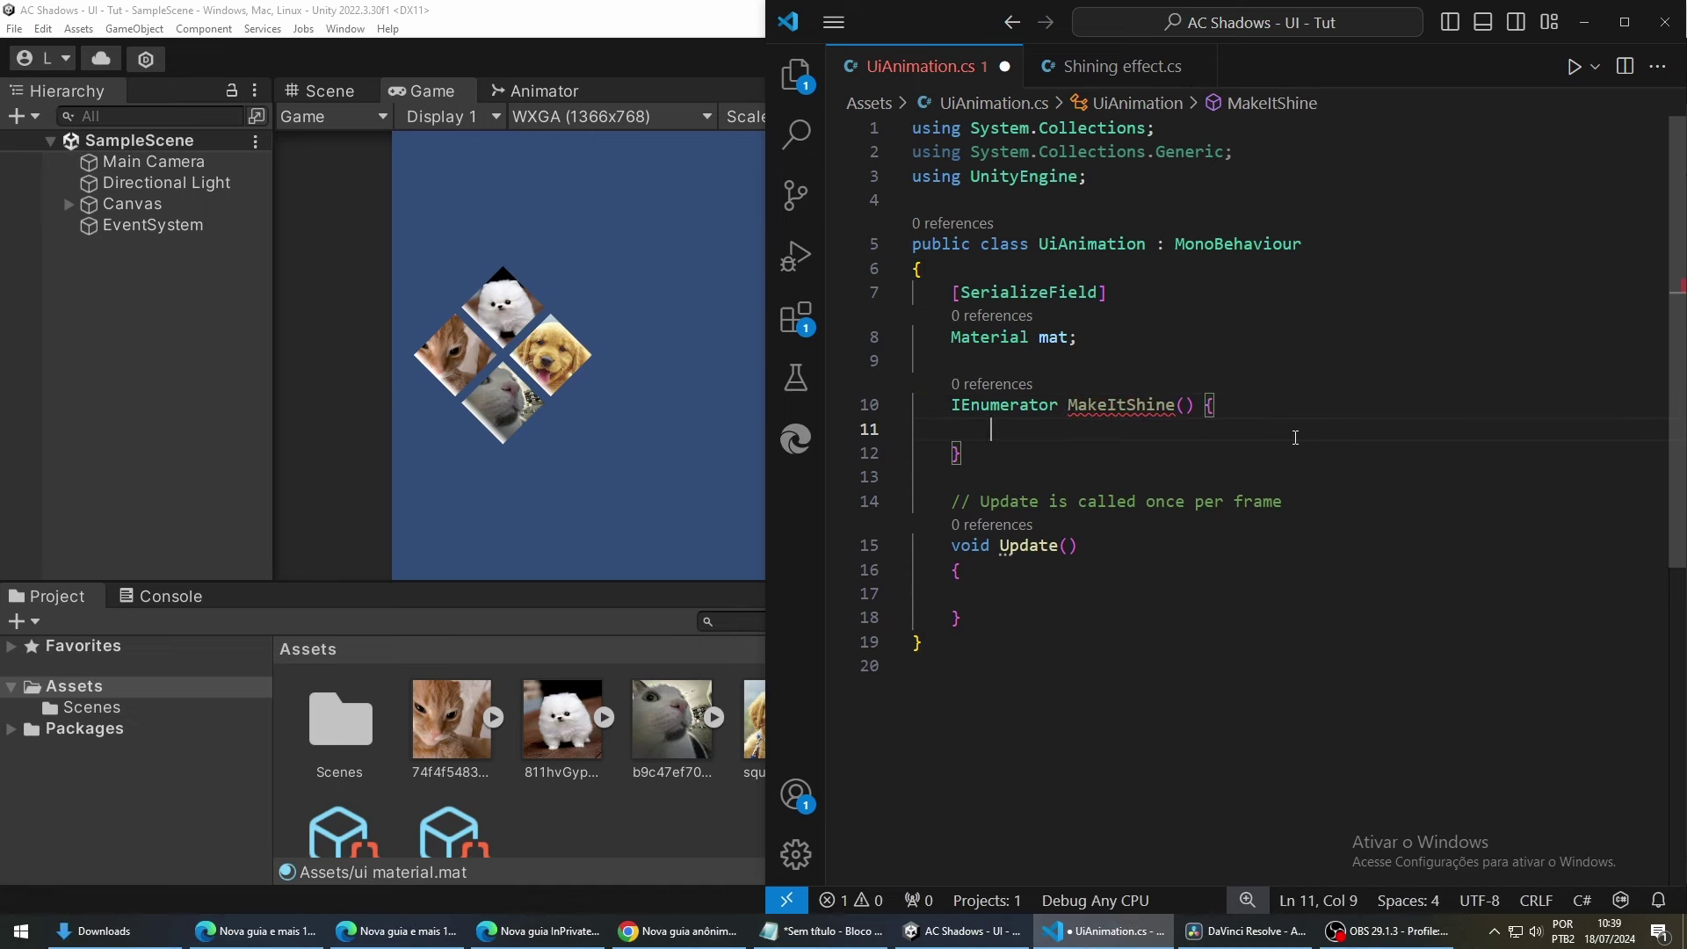
pyautogui.write('float pos =')
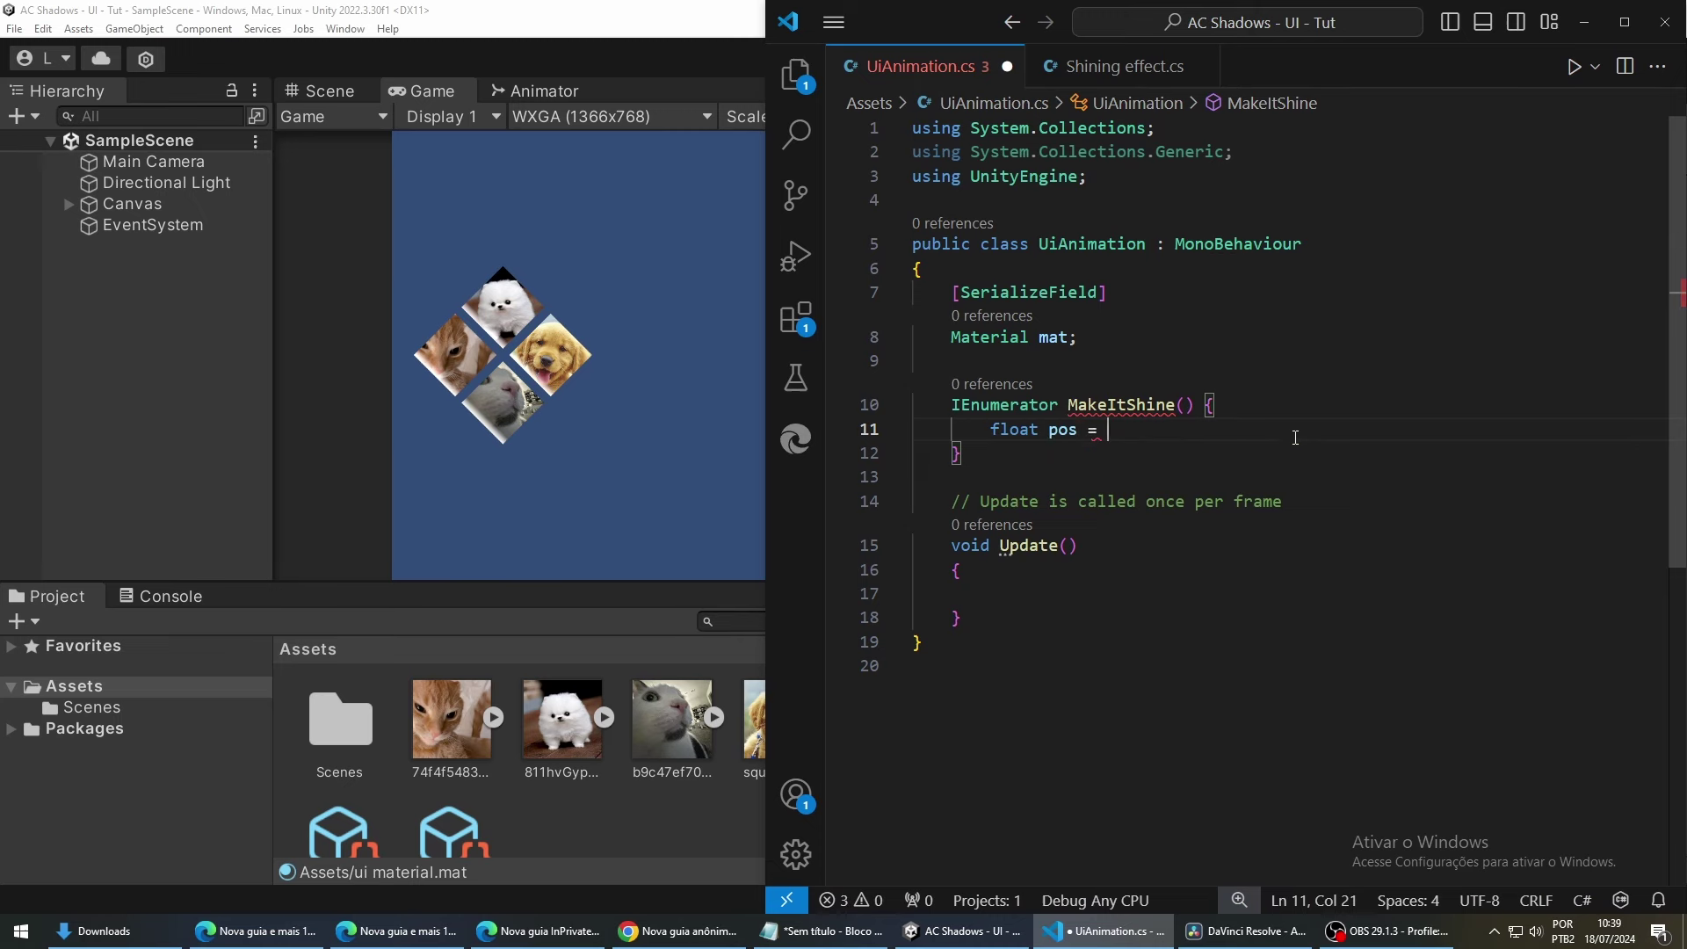
pyautogui.write(' -0.15f;')
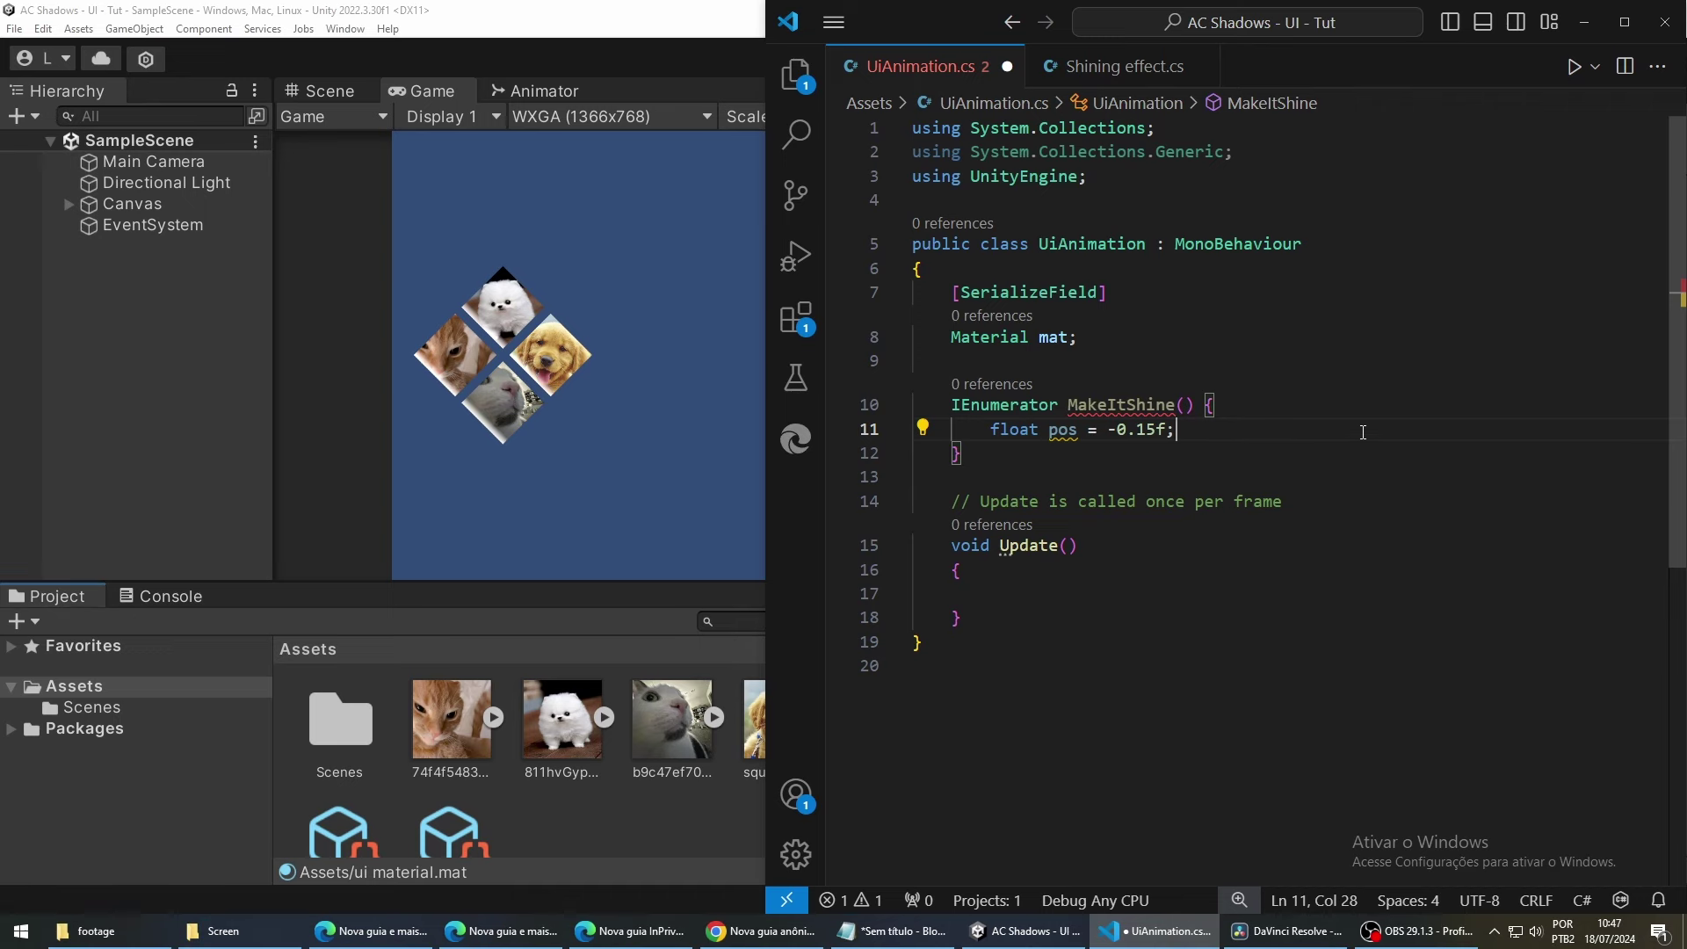
pyautogui.press('Return')
pyautogui.write('W')
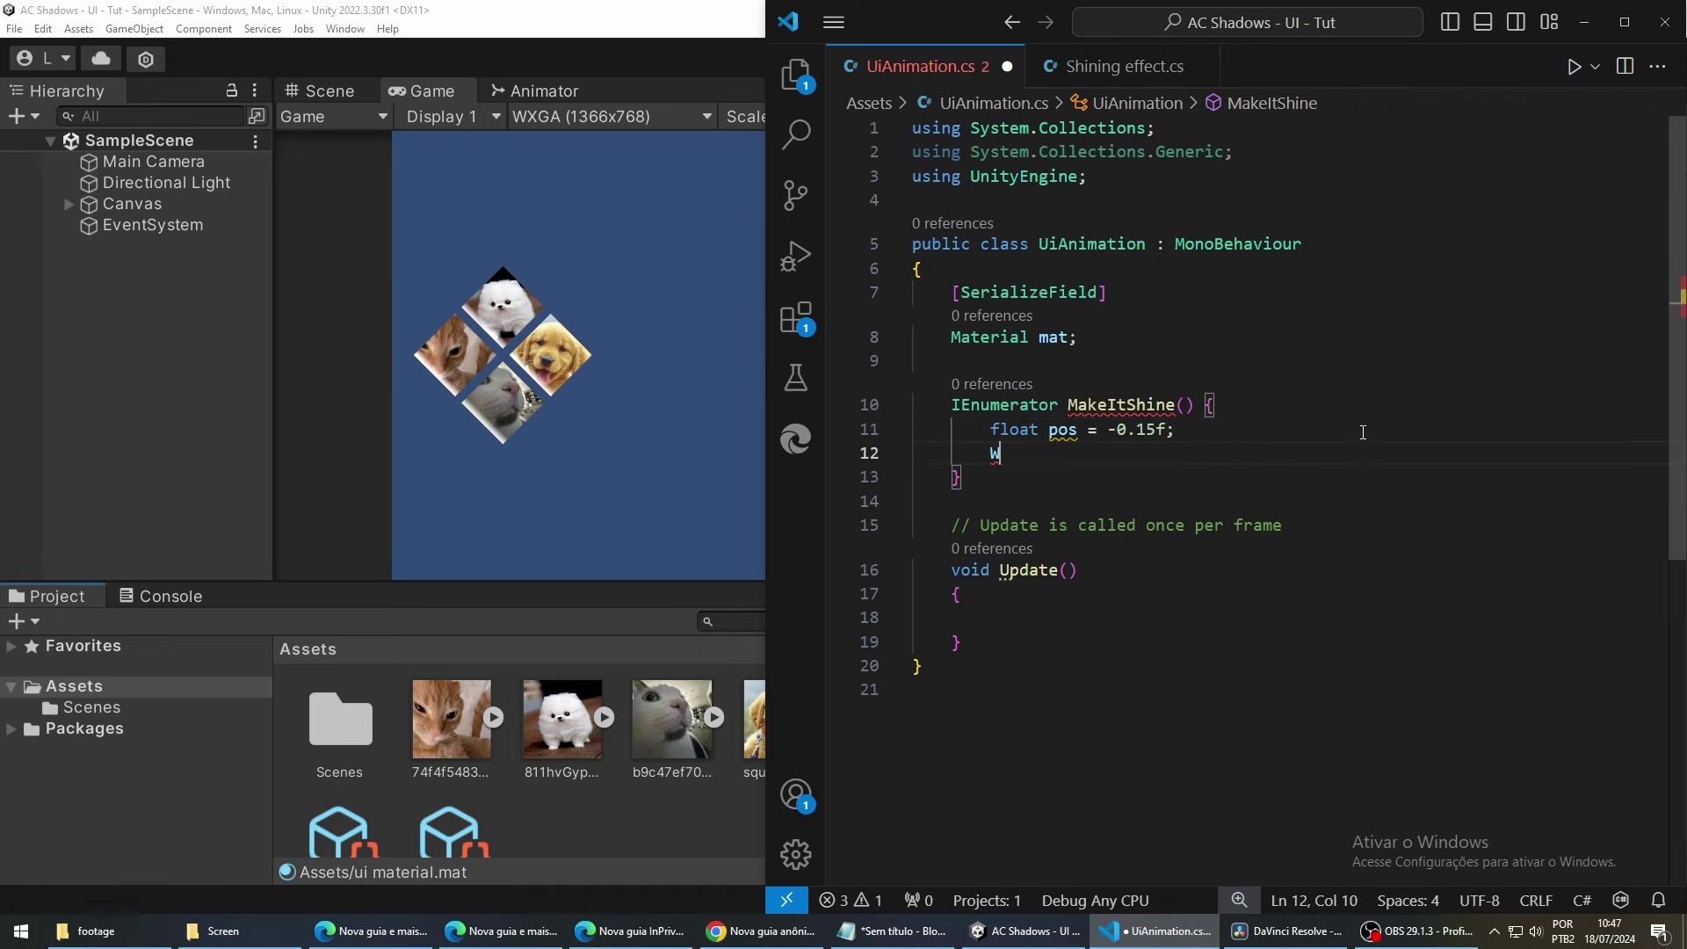
pyautogui.write('aitForS')
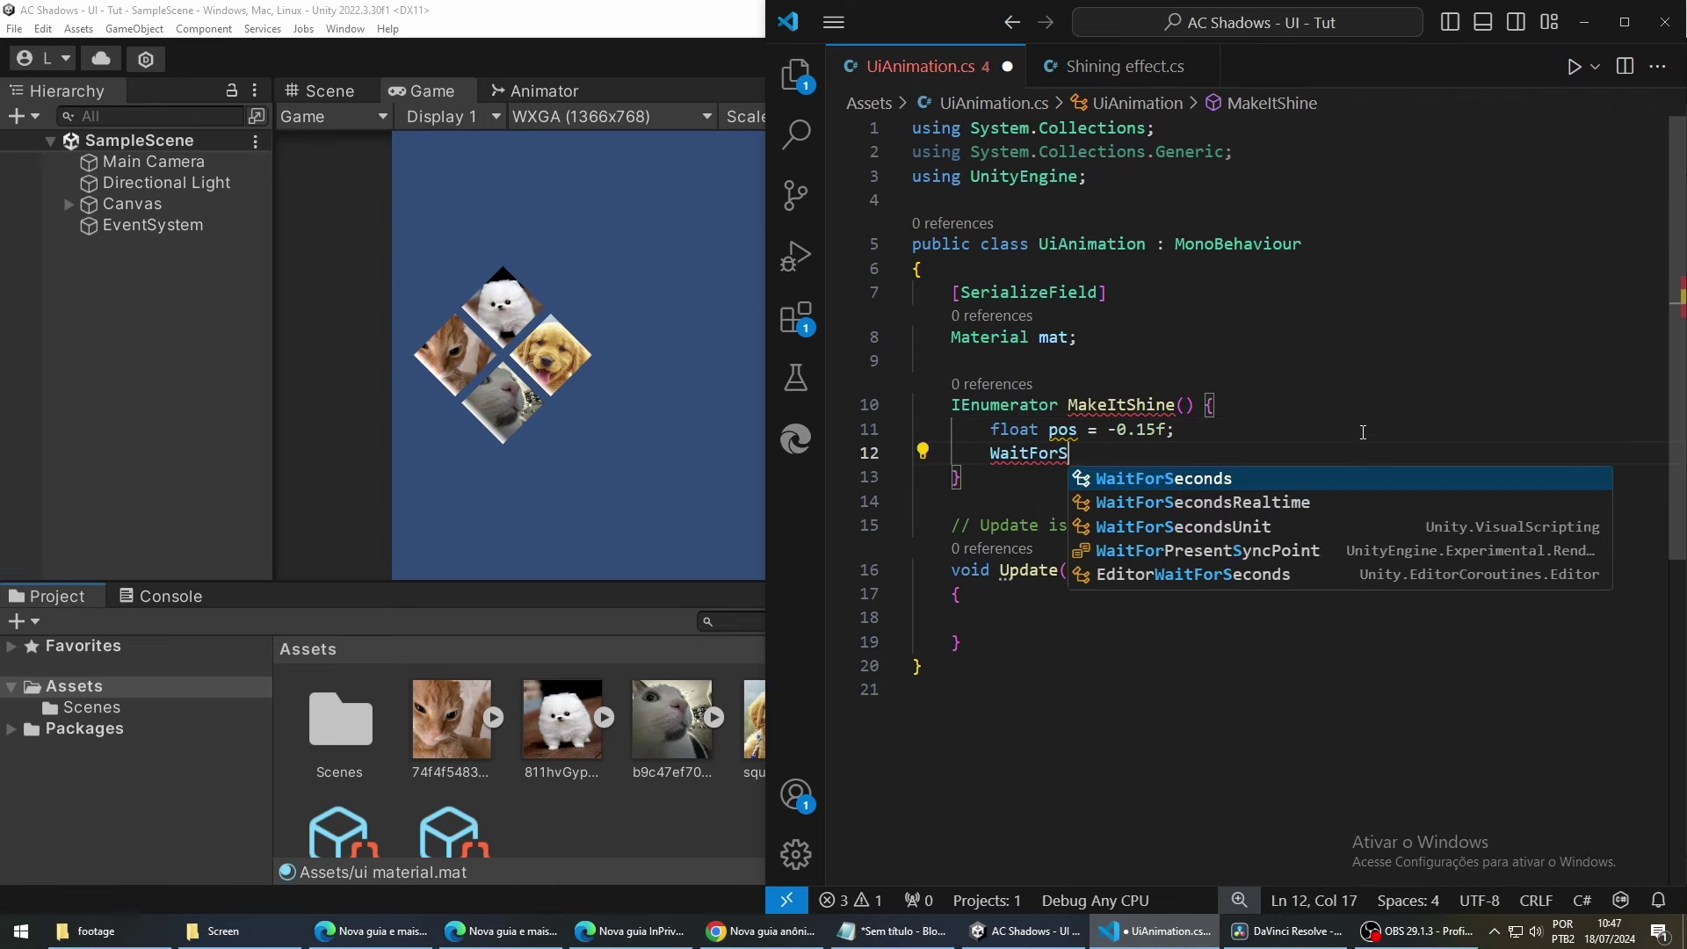
pyautogui.write('econds de')
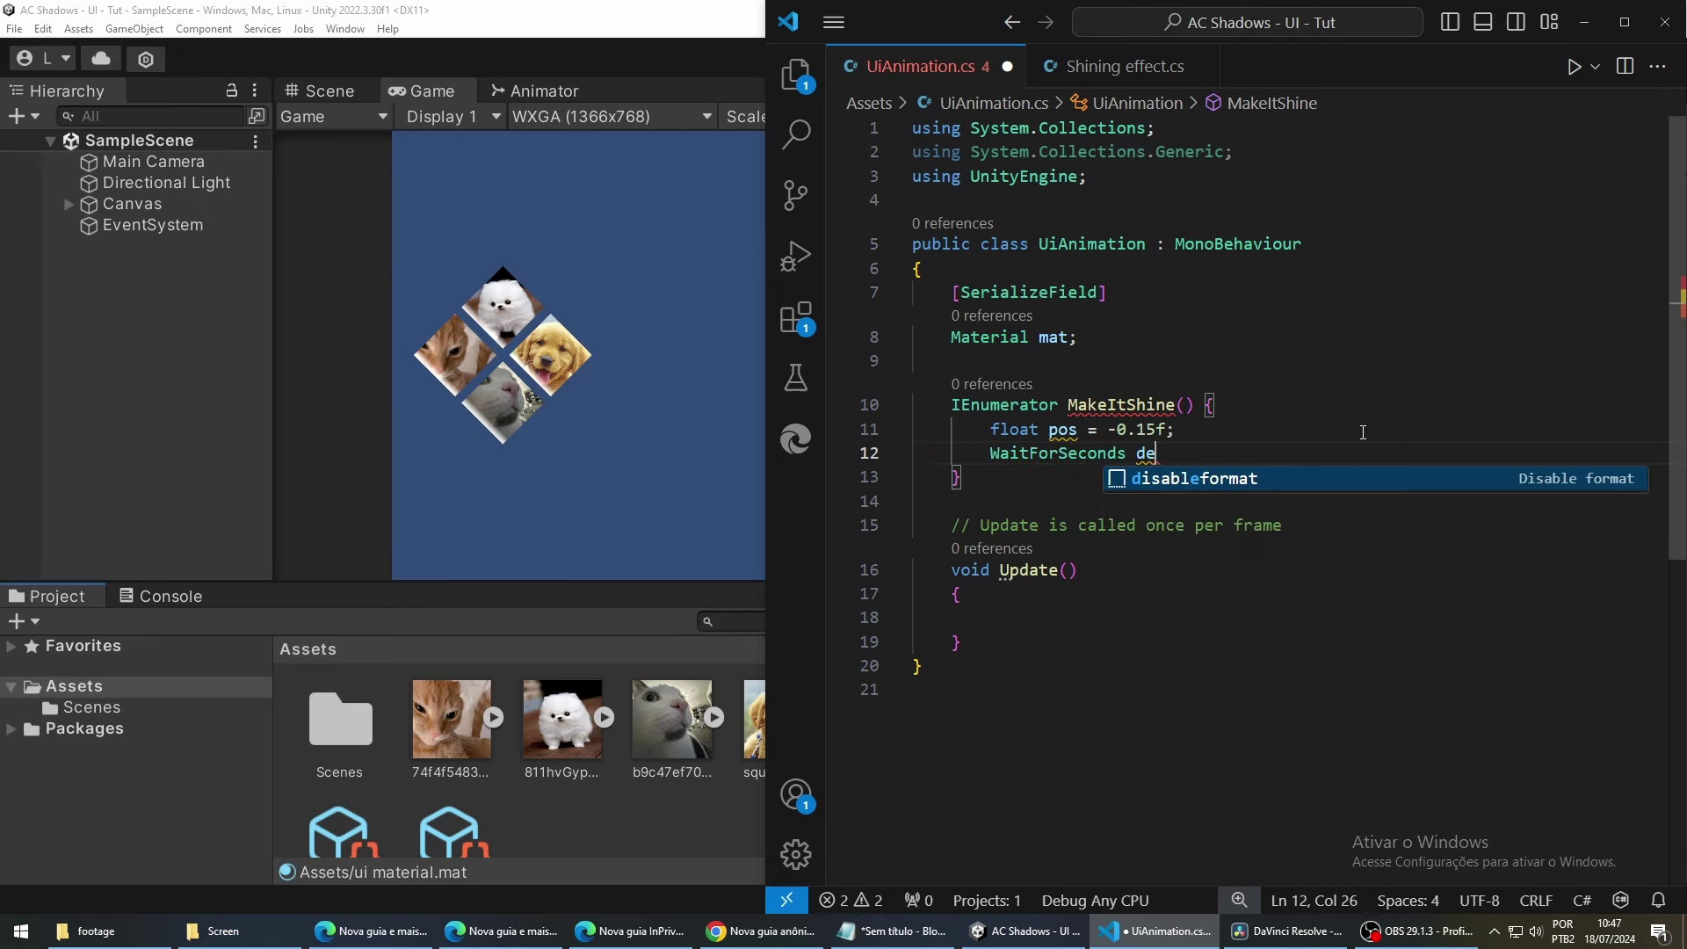
pyautogui.write('lay = ne')
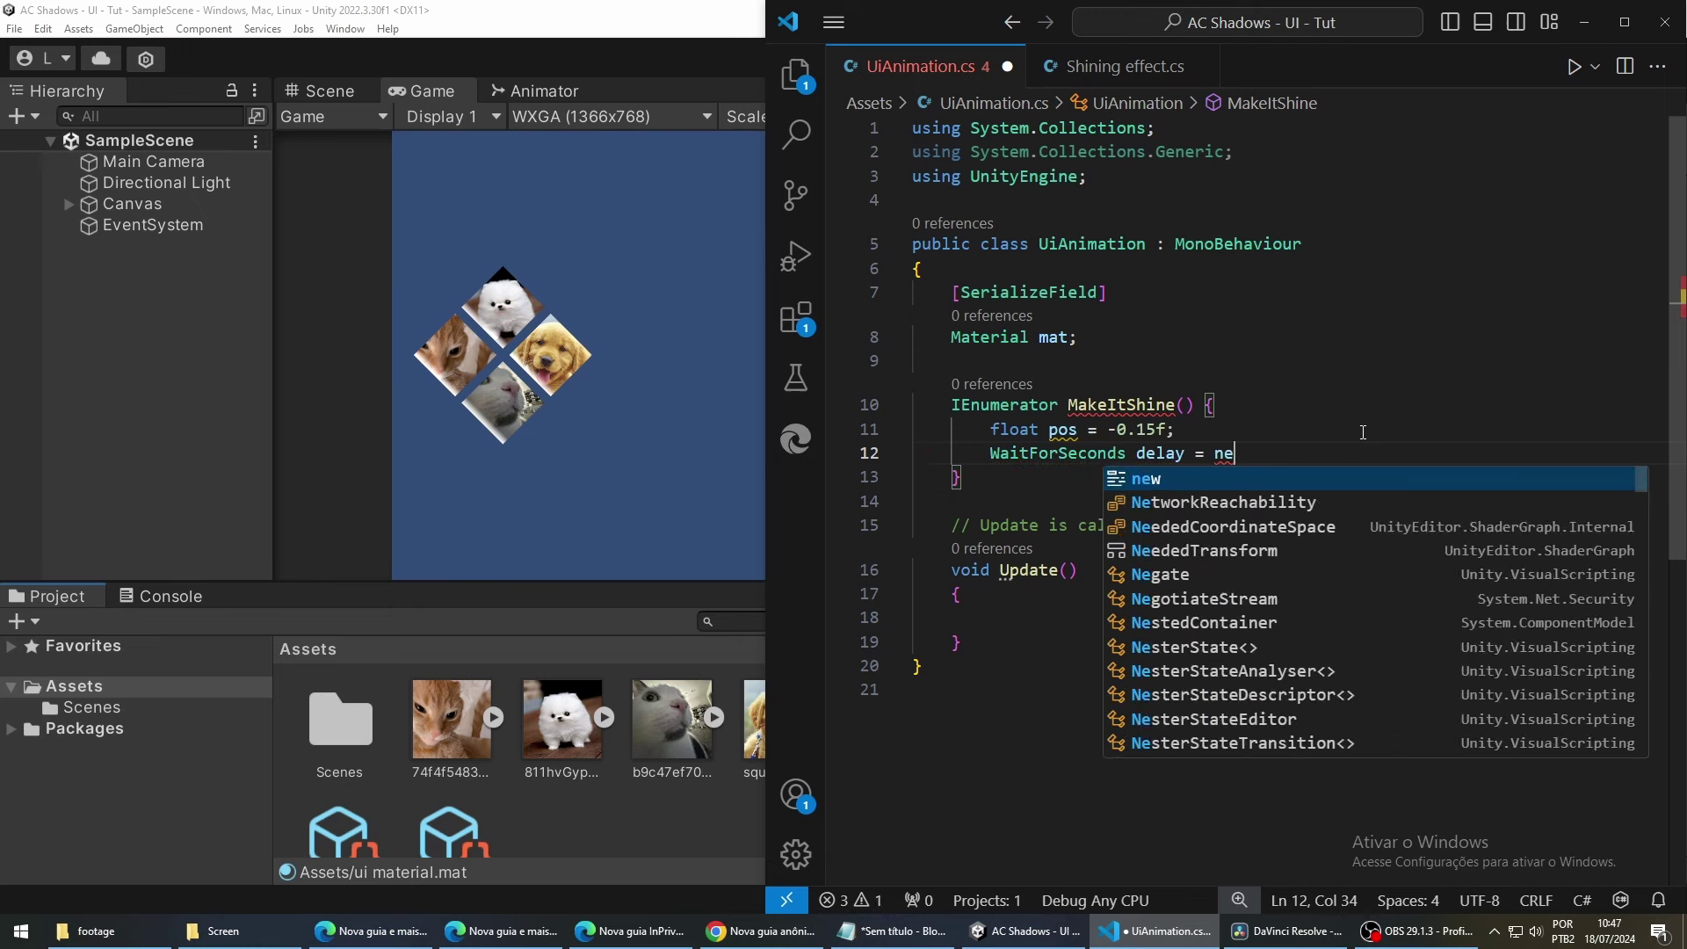
pyautogui.write('w WaitForSeconds')
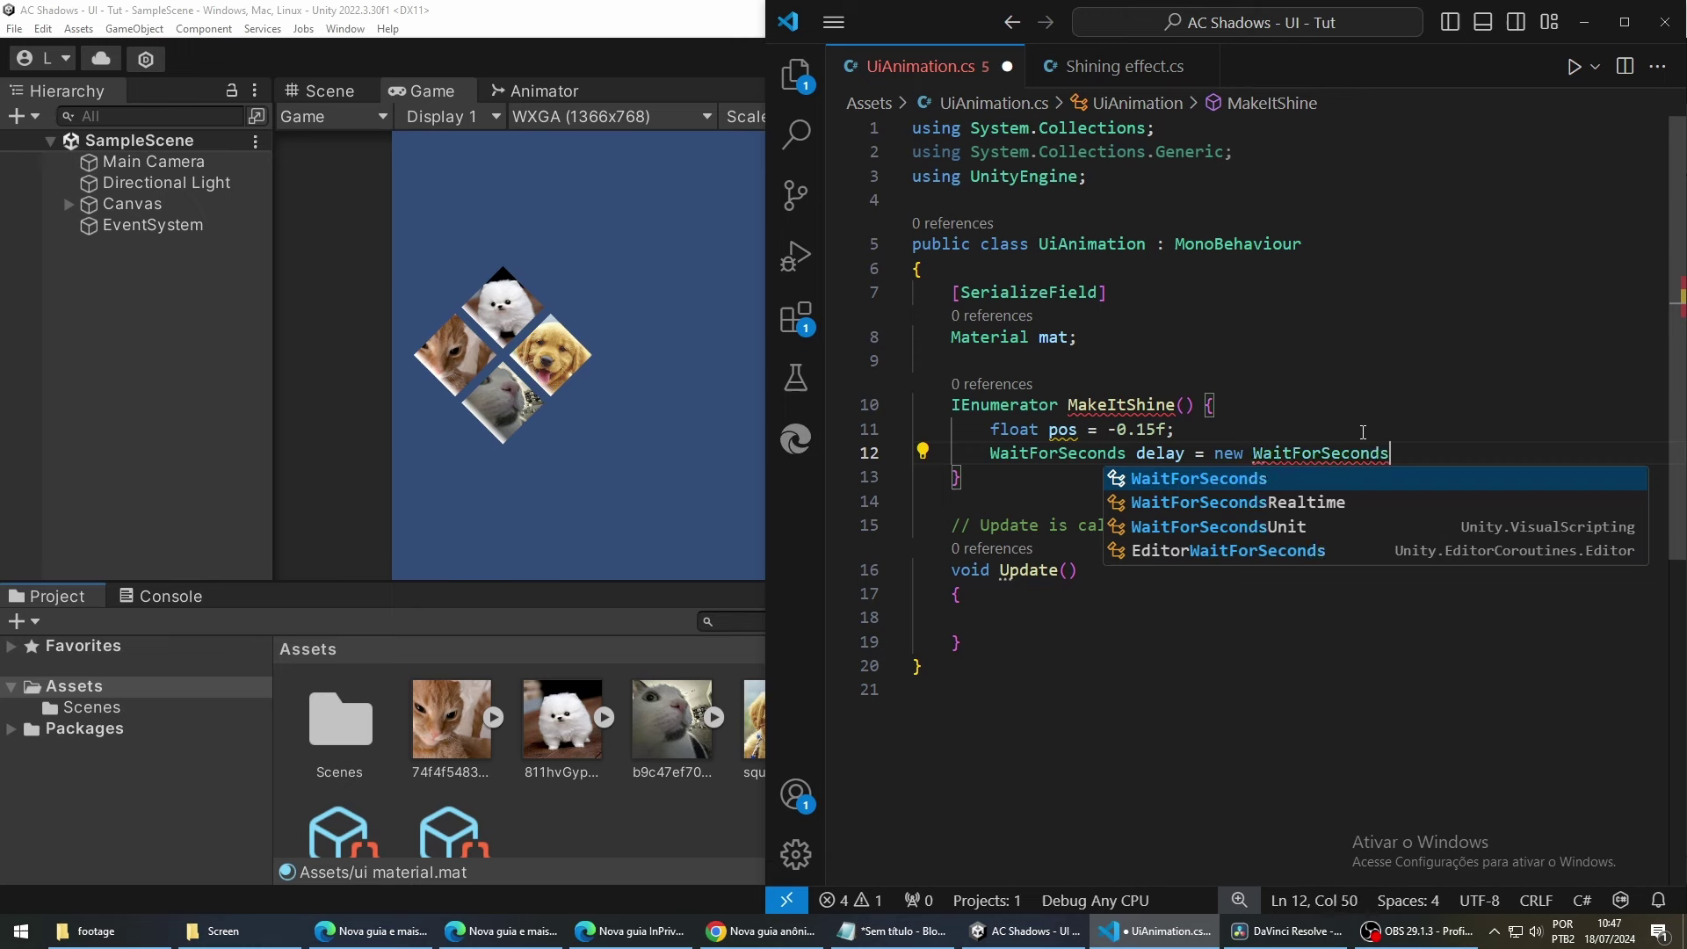
pyautogui.write('(0.01f);')
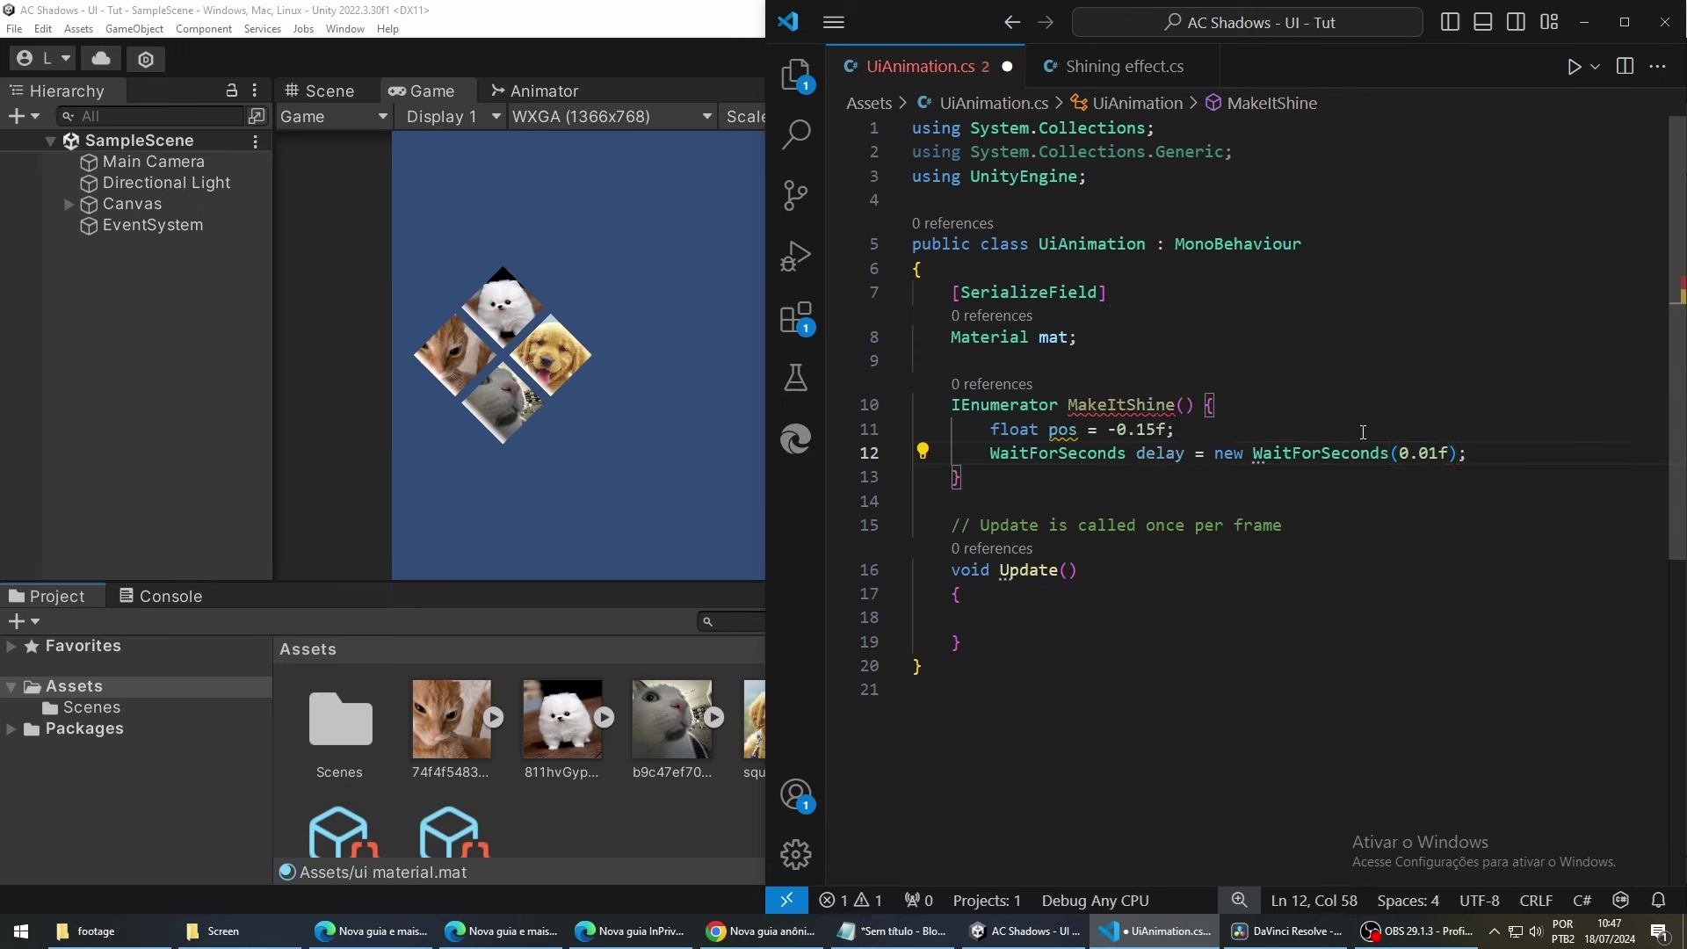
pyautogui.press('Return')
pyautogui.write('in')
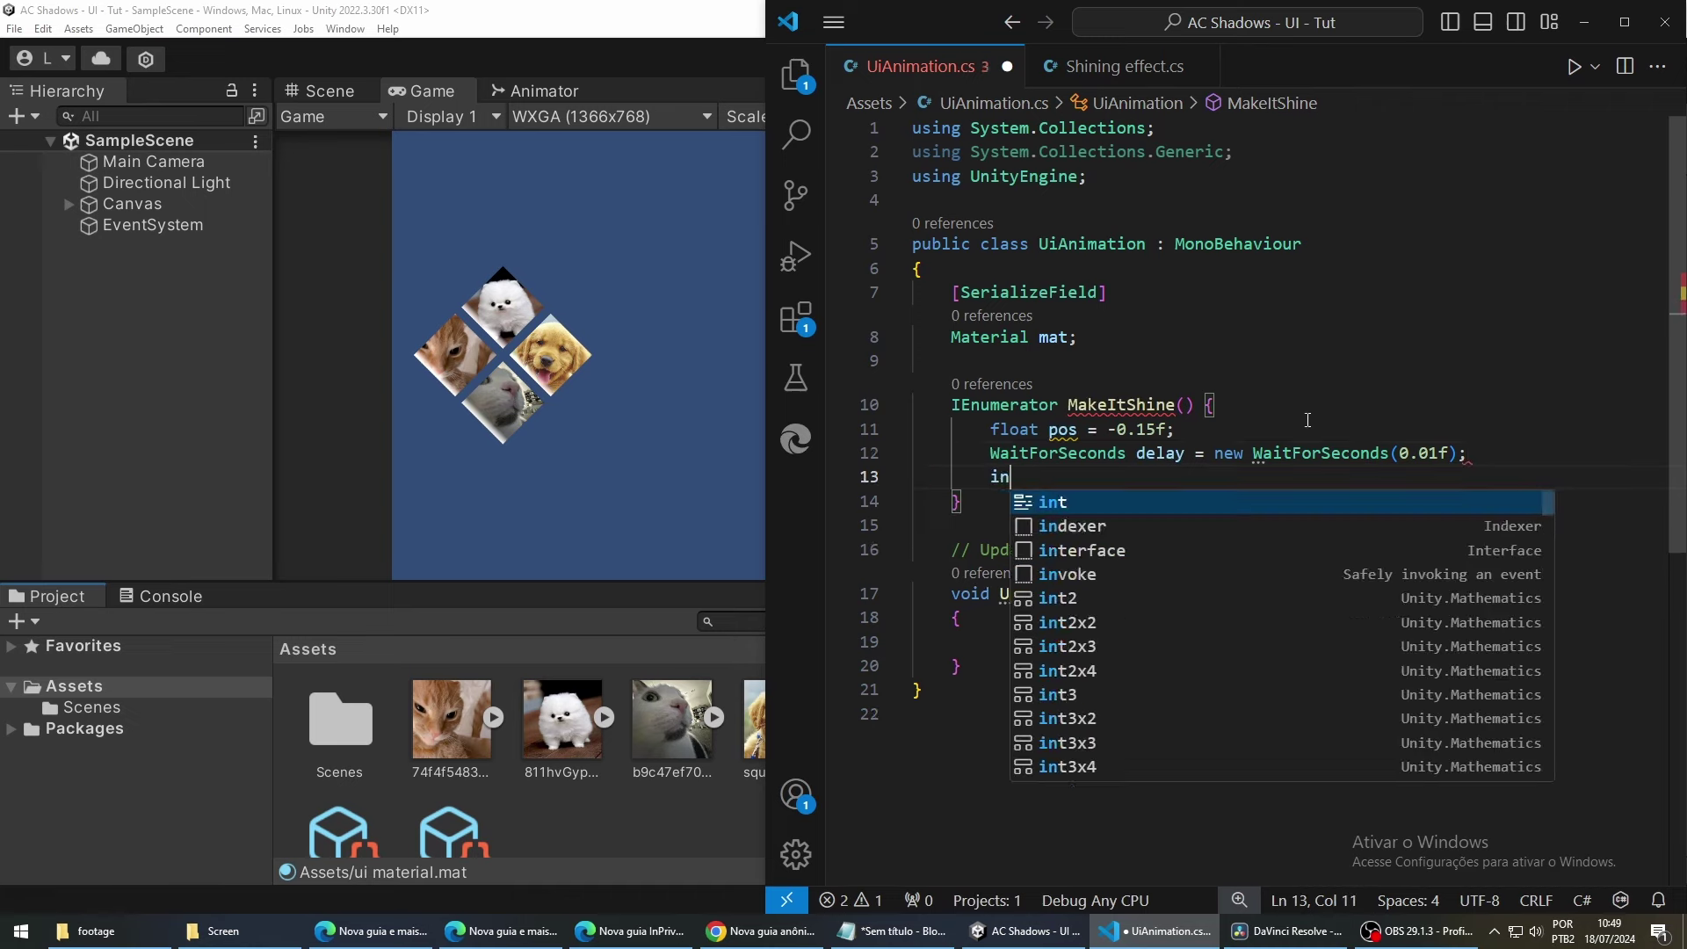
pyautogui.write('t distanceI')
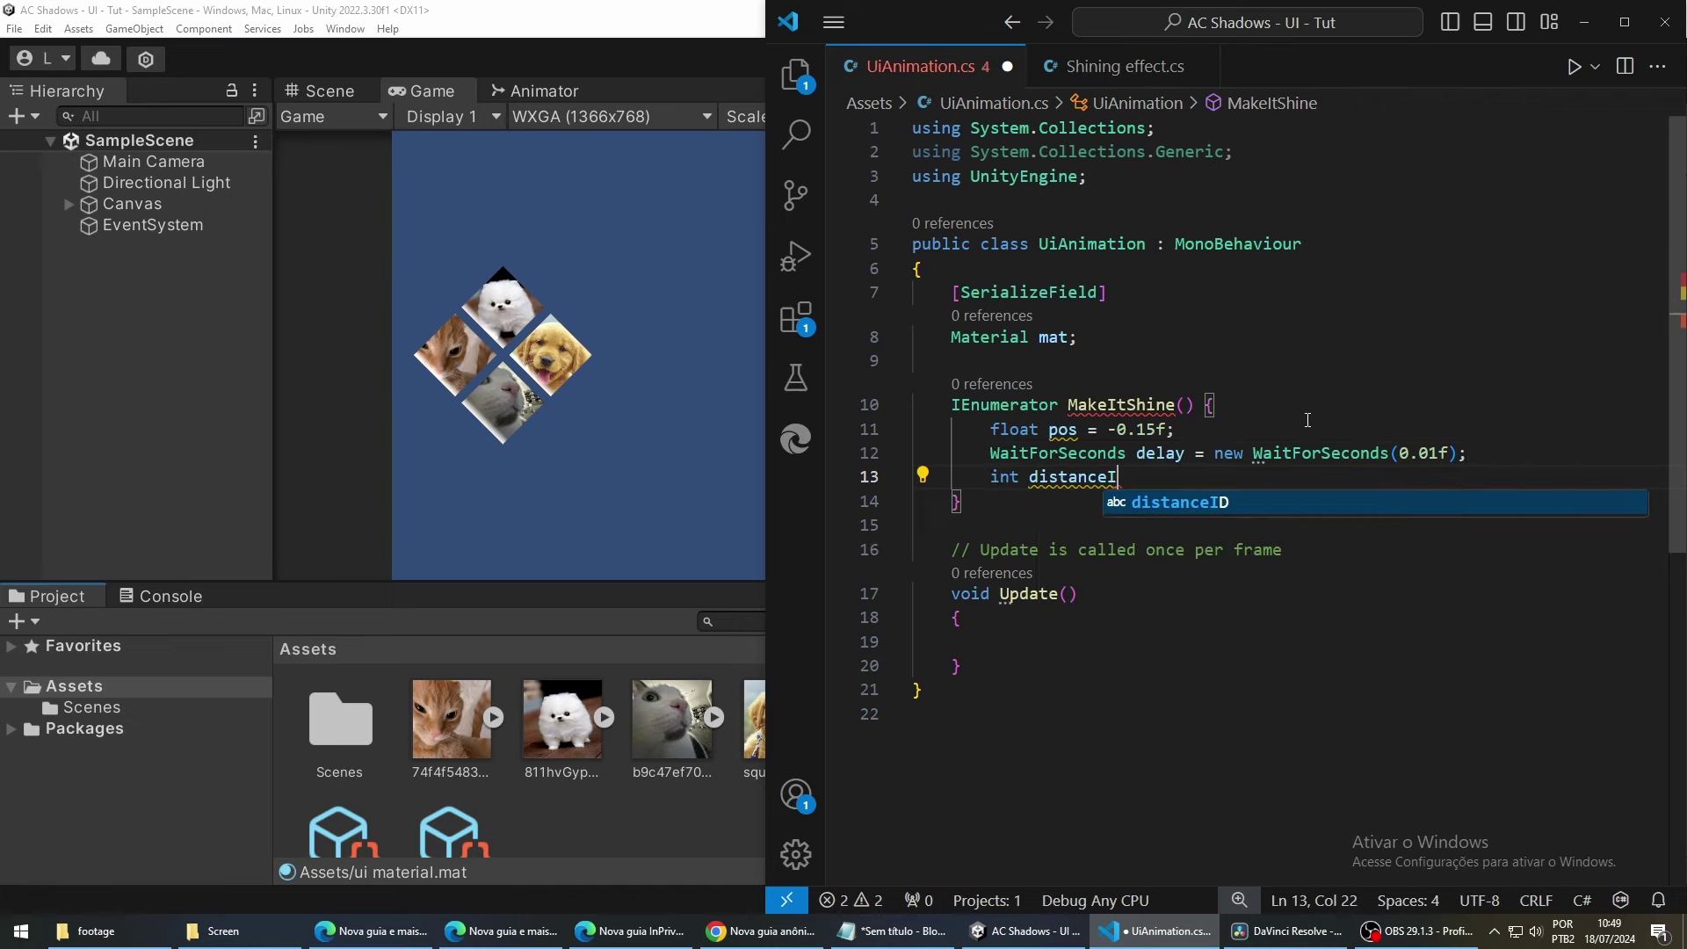
pyautogui.write('D = Shader')
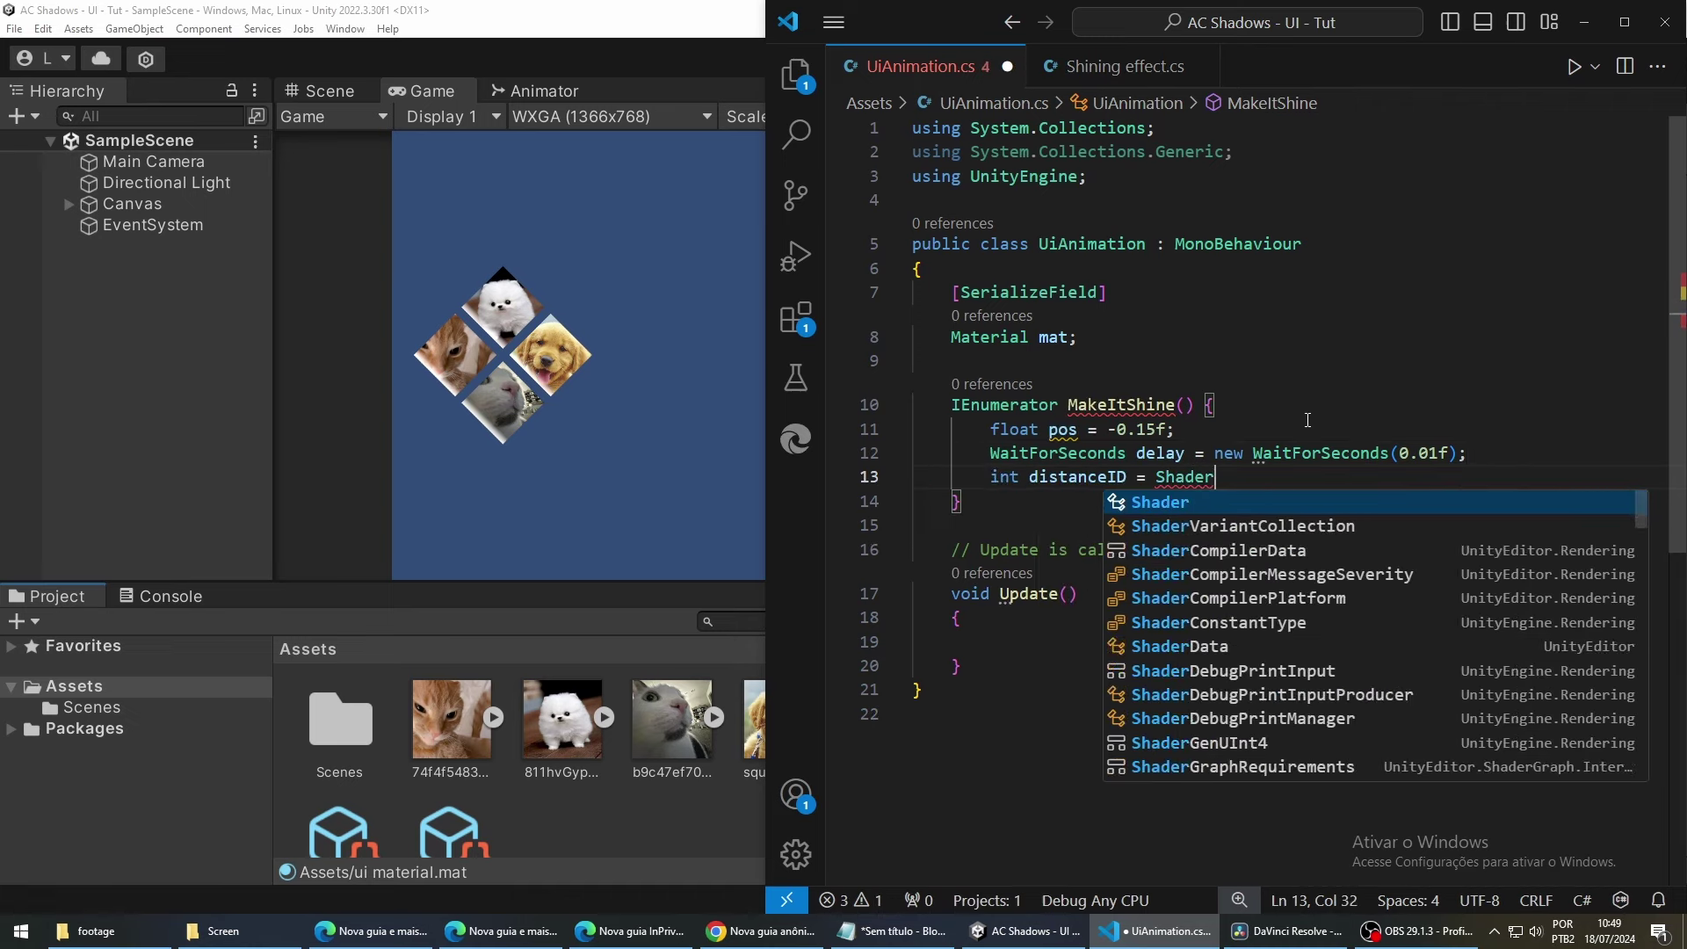
pyautogui.write('.Propert')
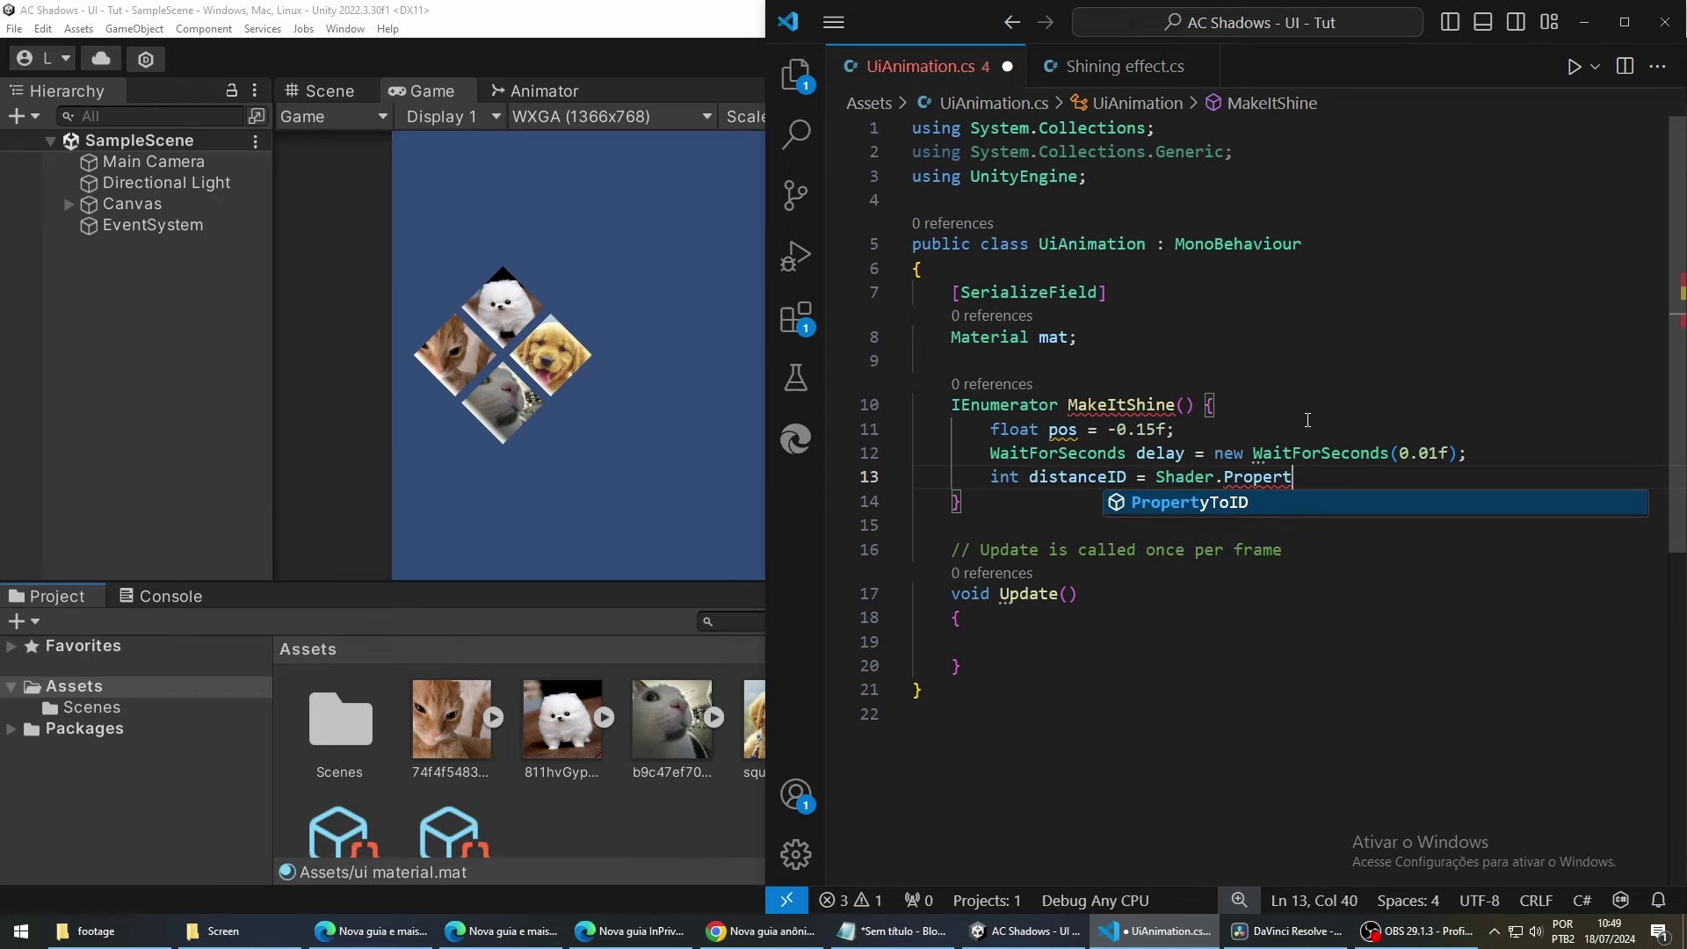
pyautogui.press('Tab')
pyautogui.write('(')
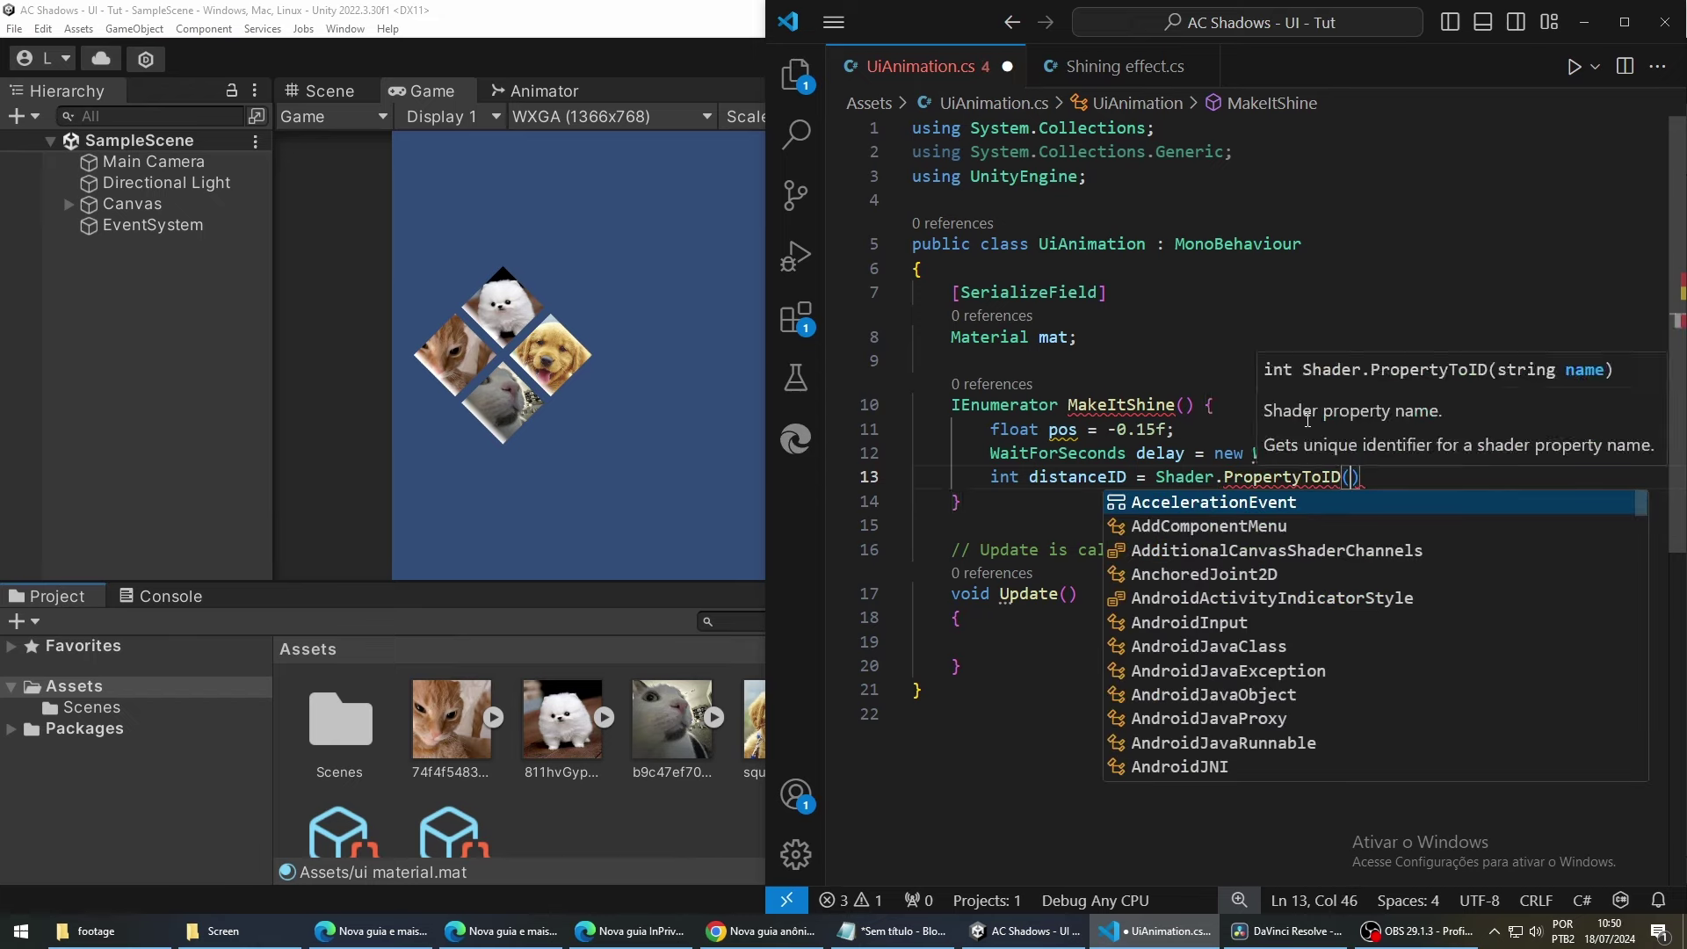
pyautogui.write('"_Di')
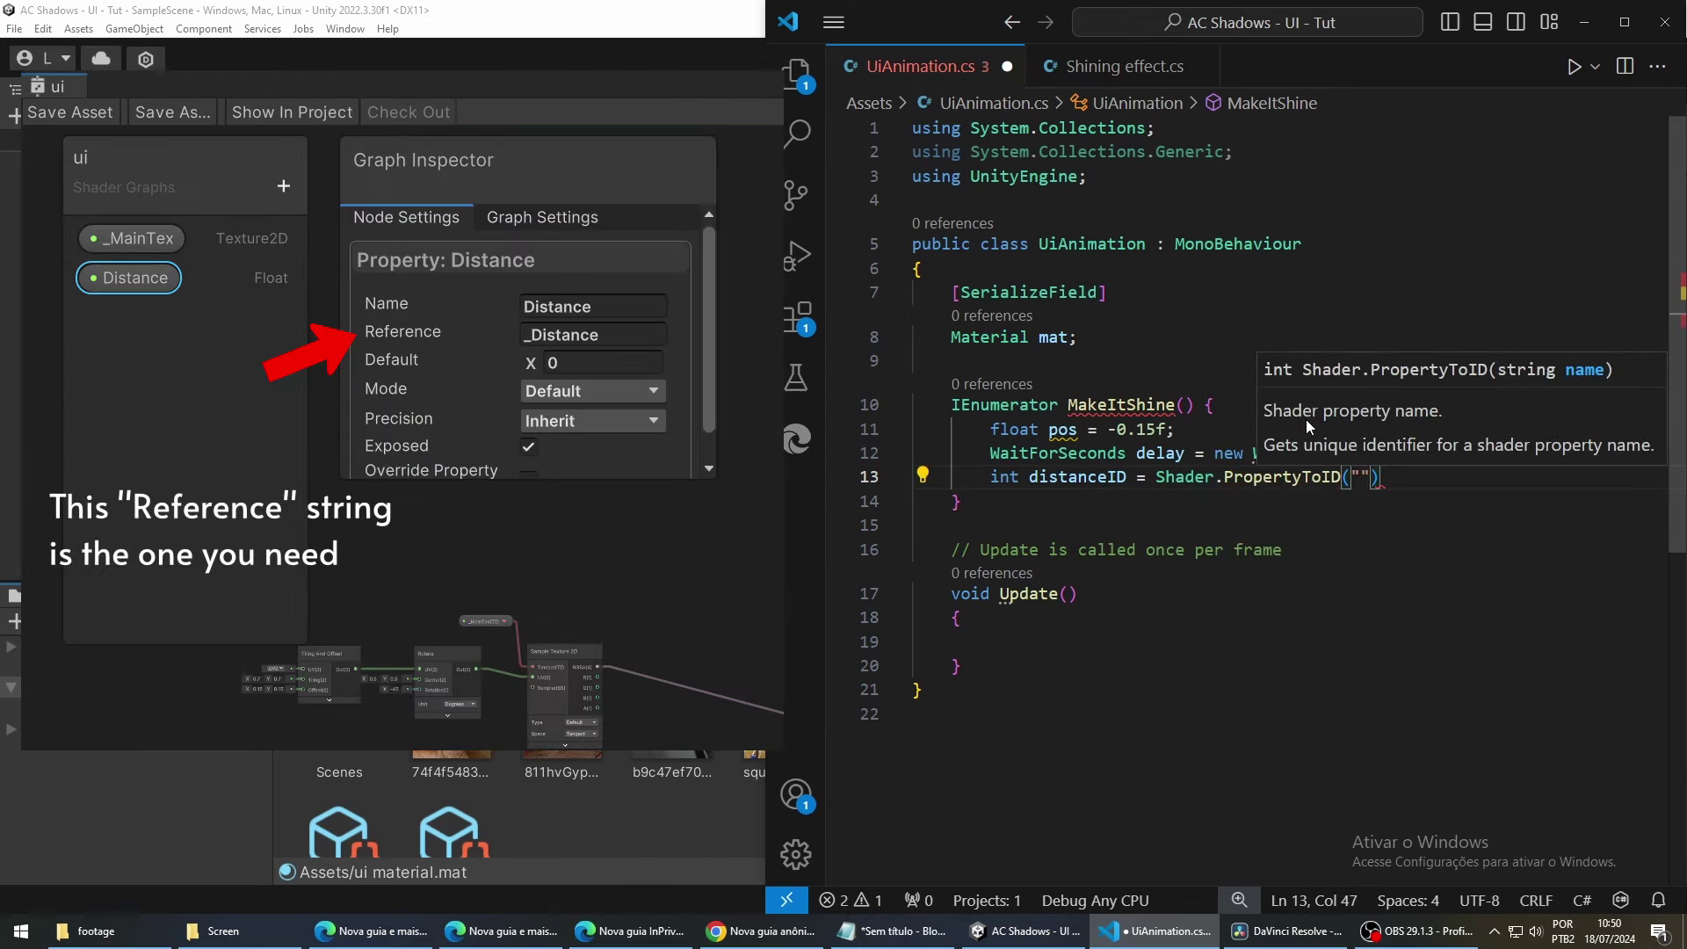
pyautogui.write('stance");')
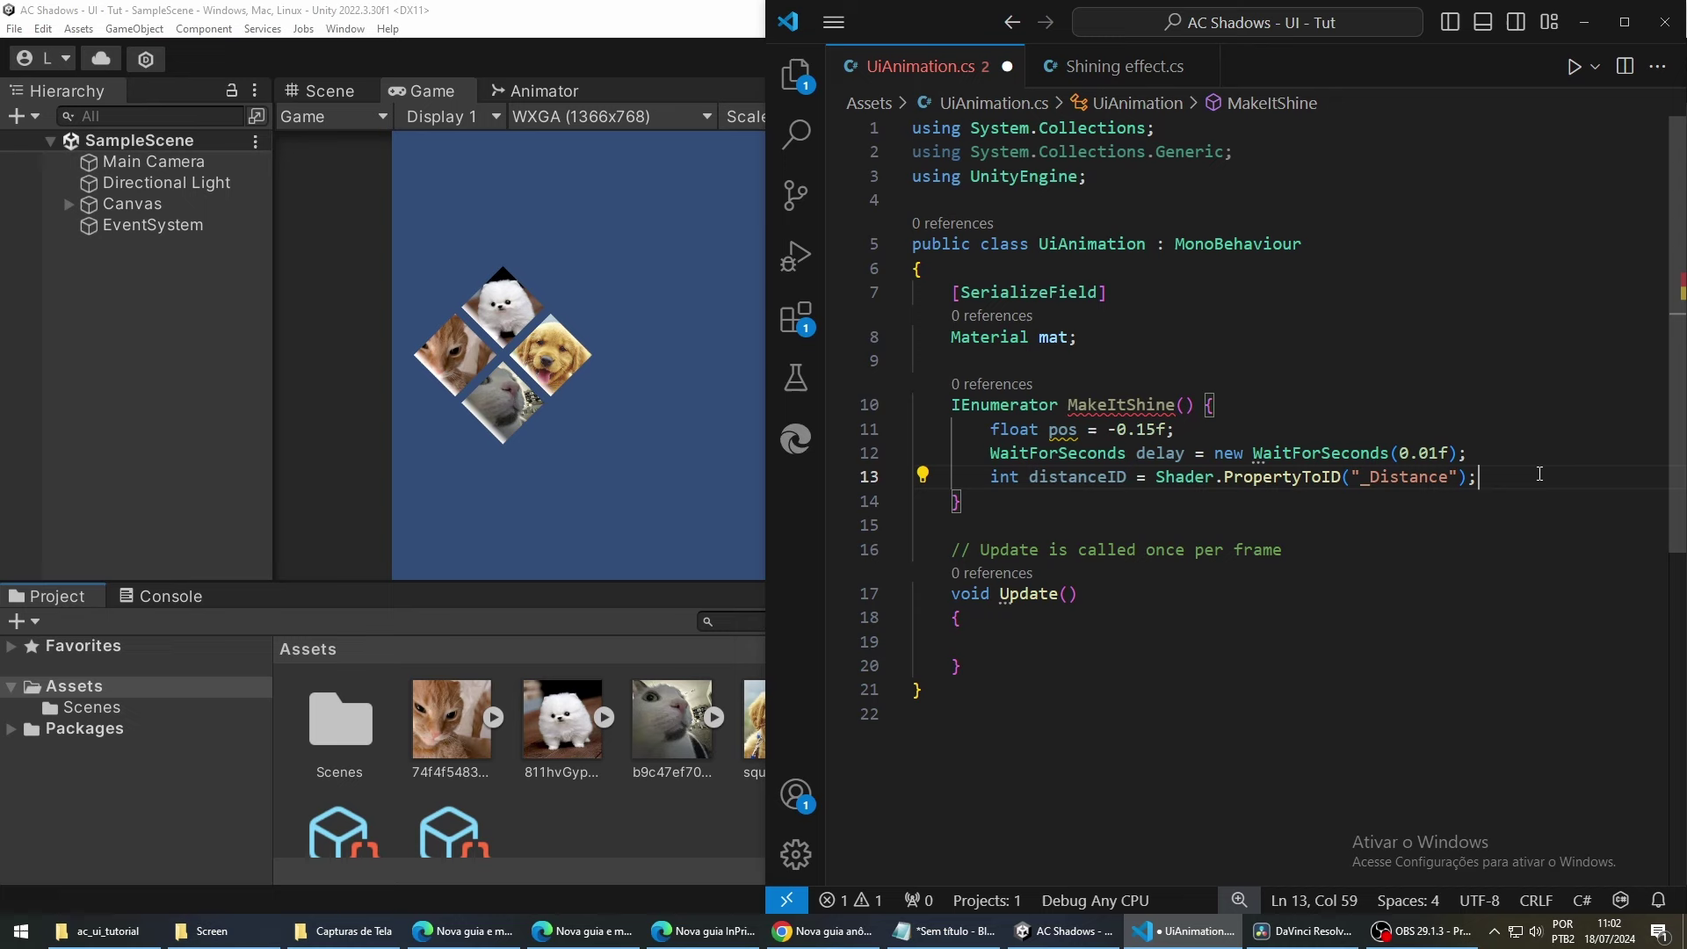
# Add a while (pos <= 1.15f) loop adding 0.06f, calling mat.SetFloat(DistanceID, pos), yielding delay.
pyautogui.press('Return')
pyautogui.press('Return')
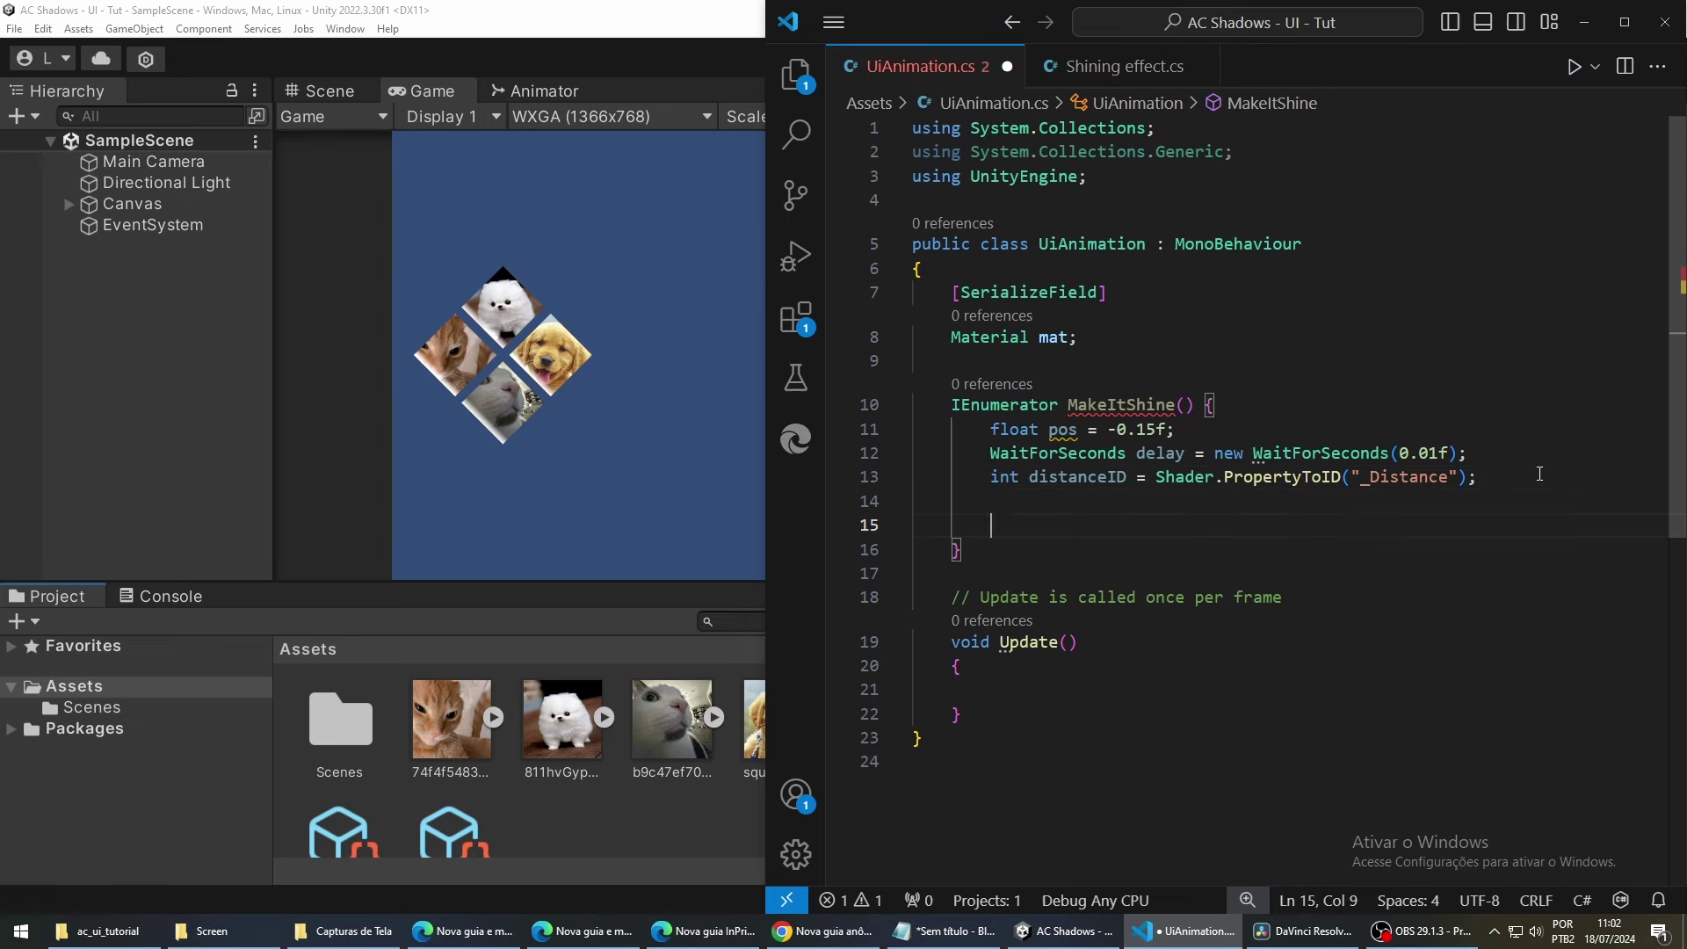
pyautogui.write('while')
pyautogui.write('(pos ')
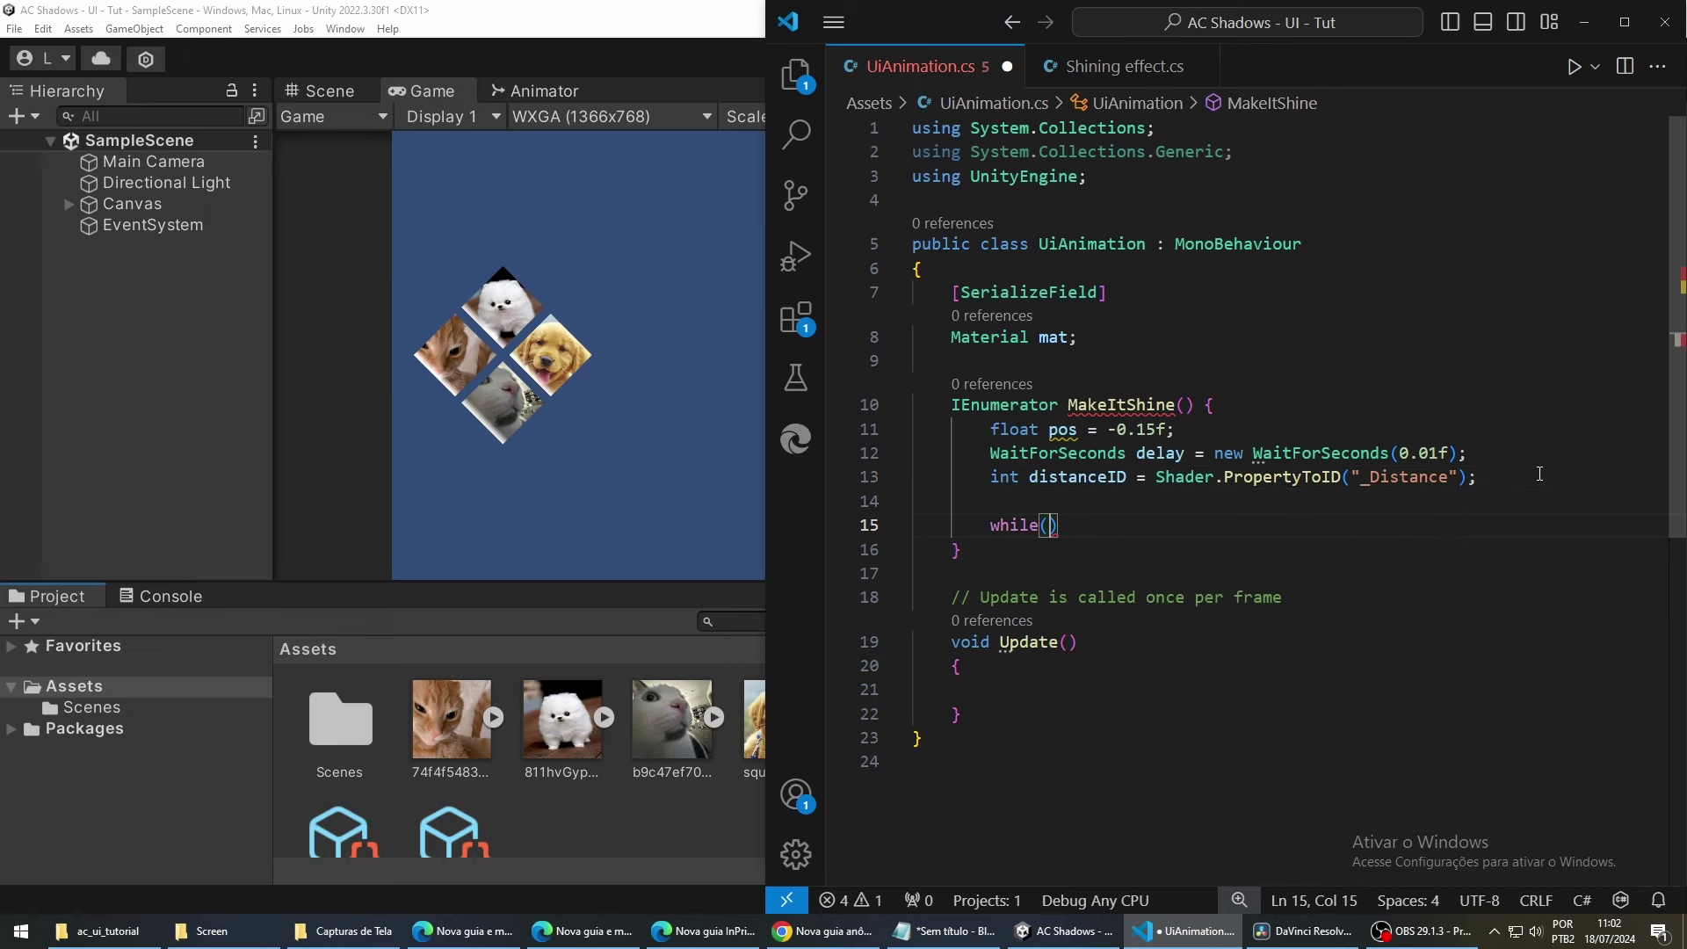
pyautogui.write('<= 1.15f')
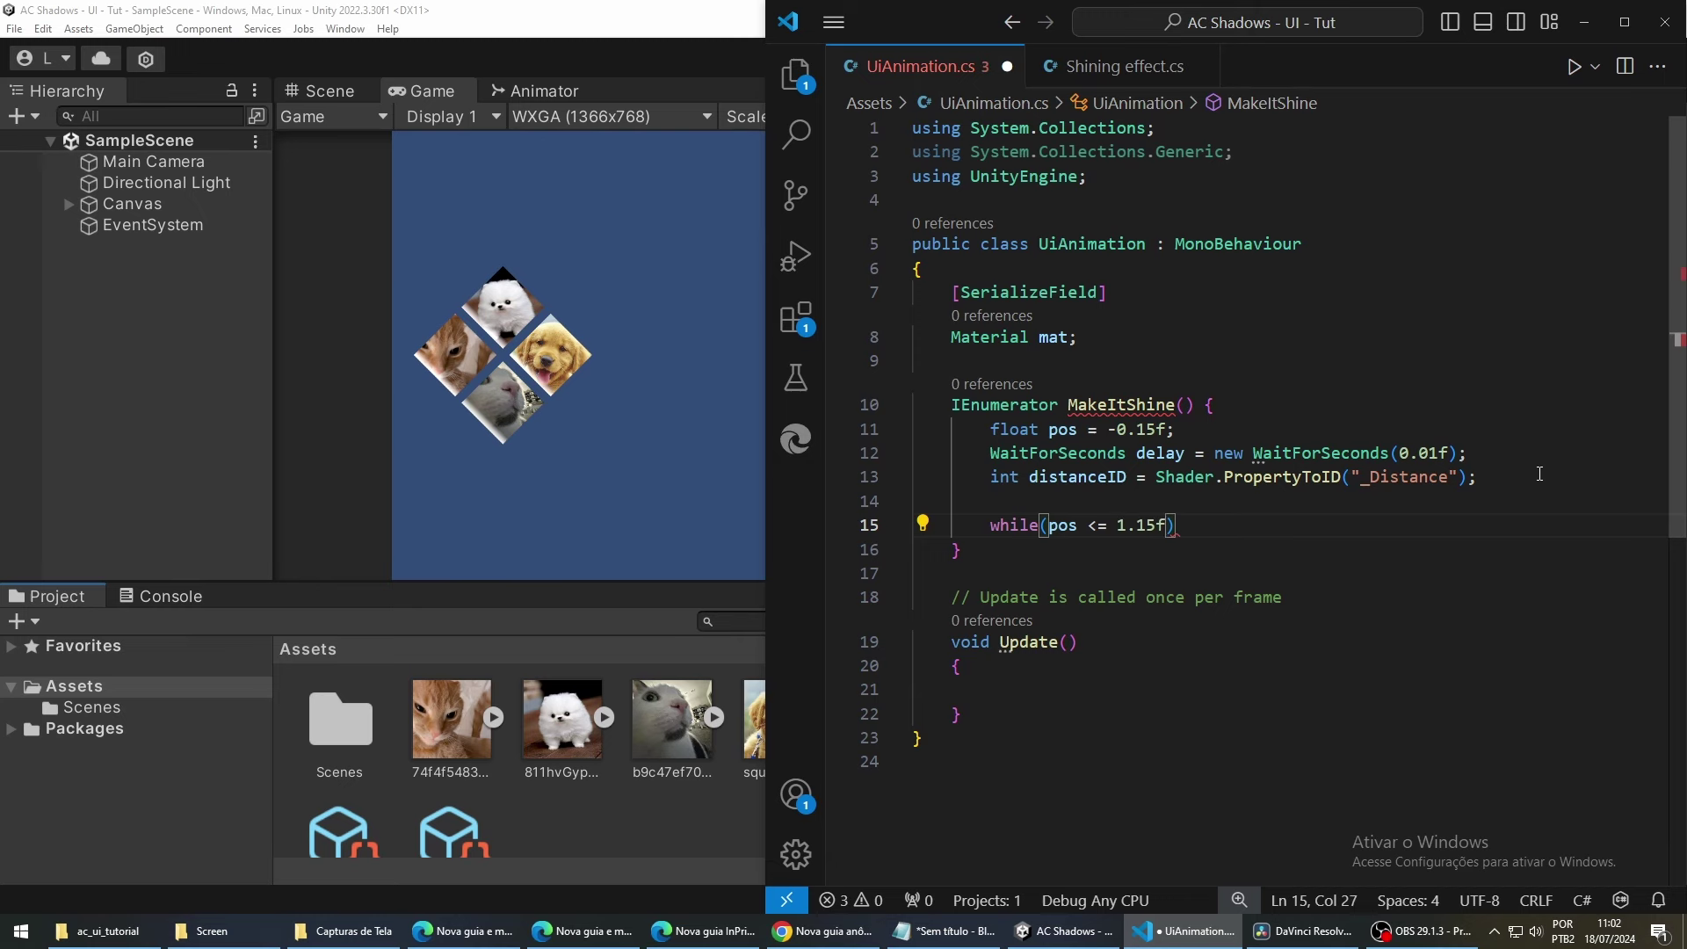
pyautogui.write(') {')
pyautogui.press('Return')
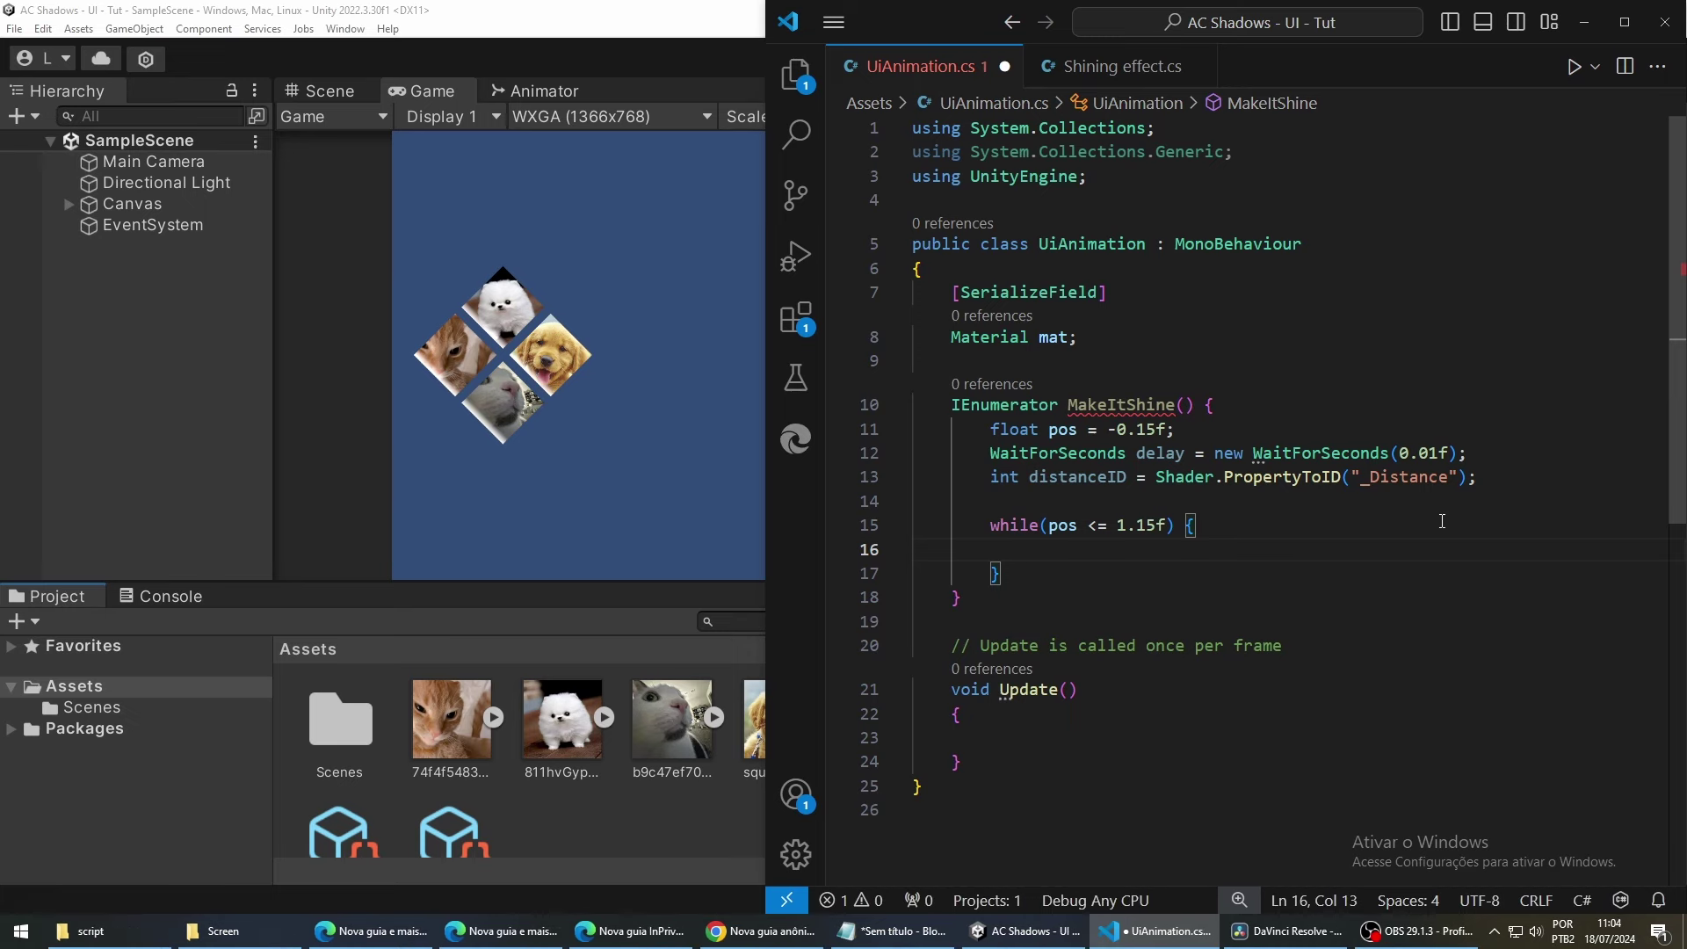
pyautogui.write('po')
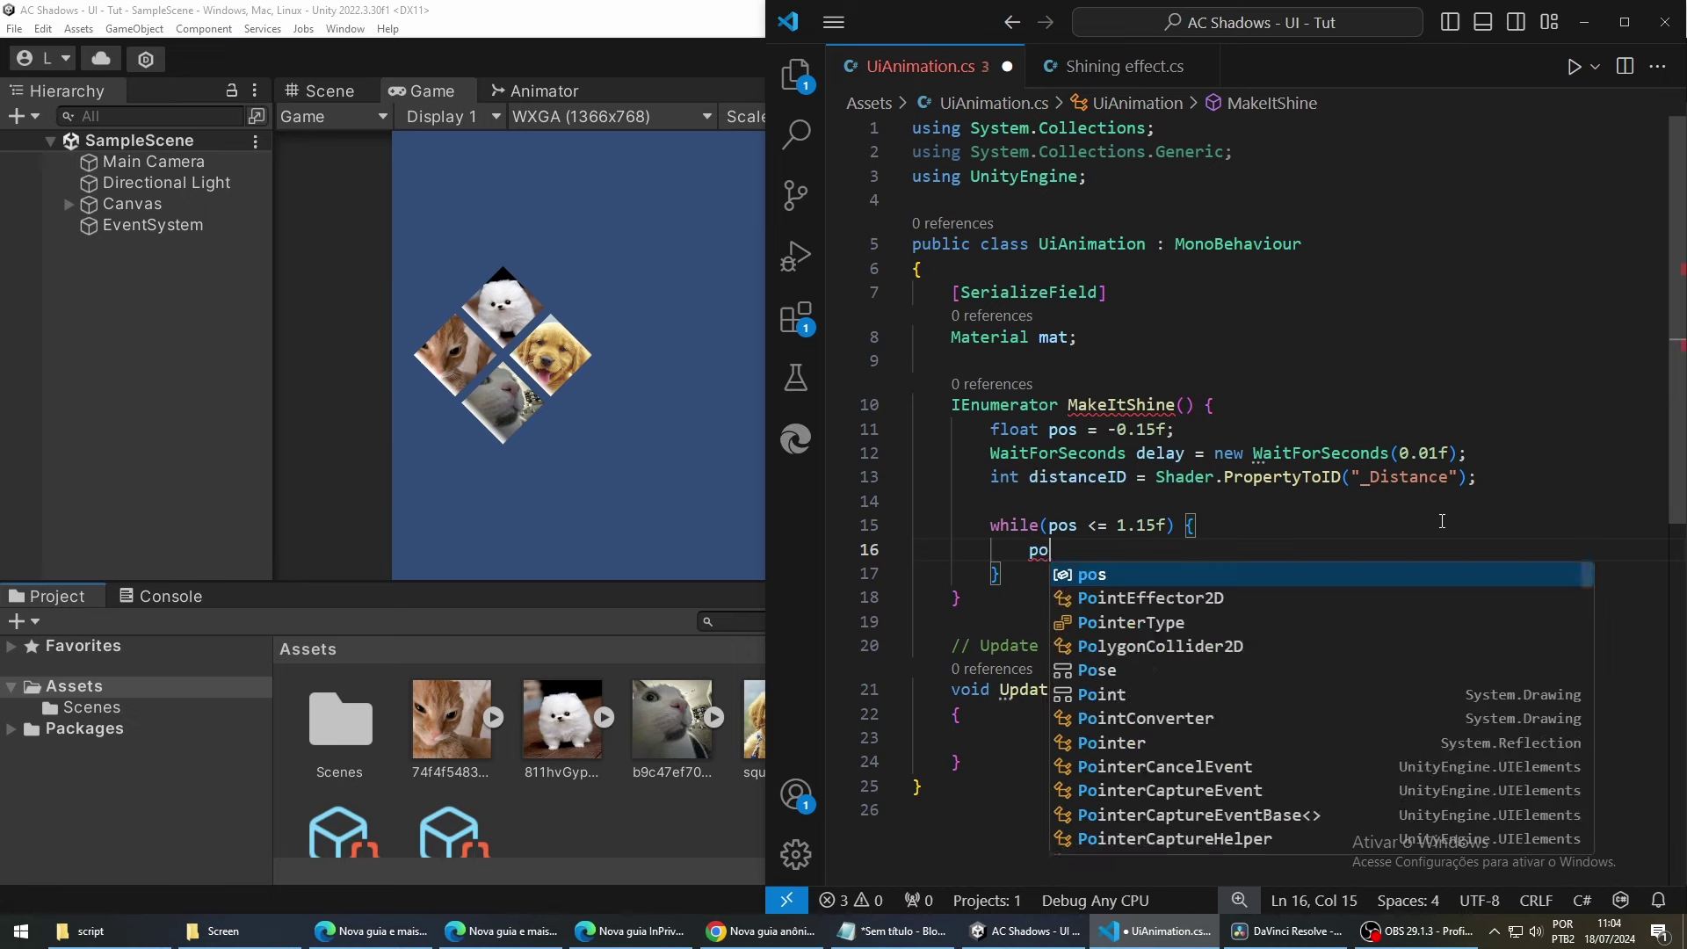
pyautogui.write('s += 0.06f;')
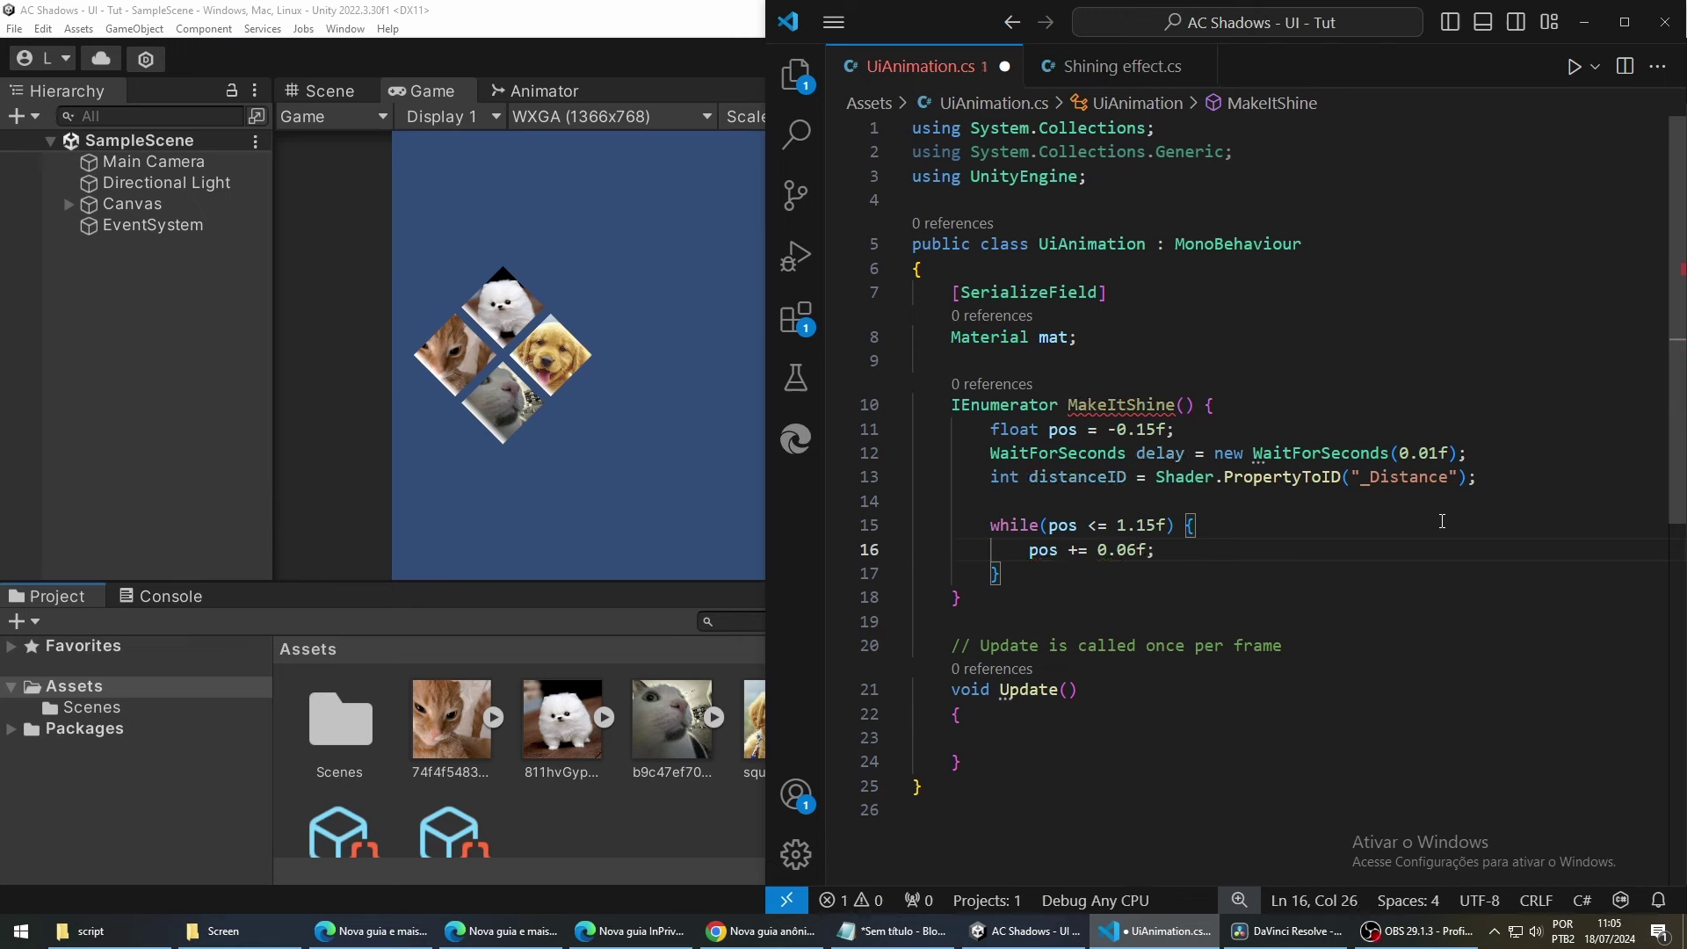
pyautogui.press('Return')
pyautogui.write('mat')
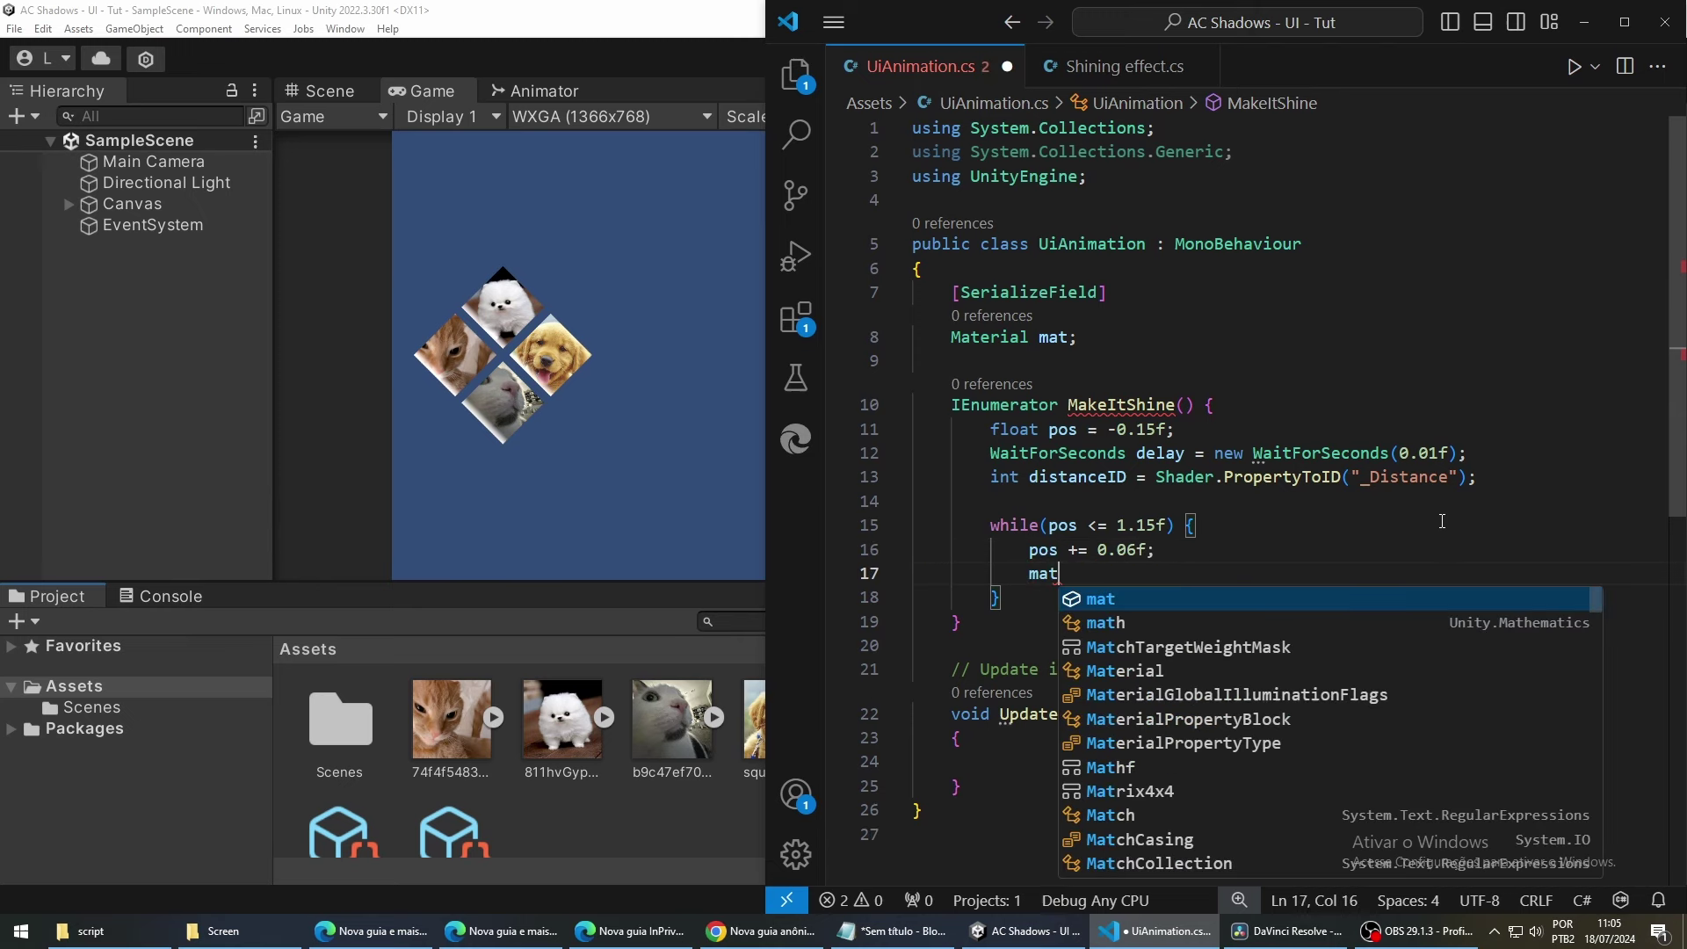
pyautogui.write('.SetFloa')
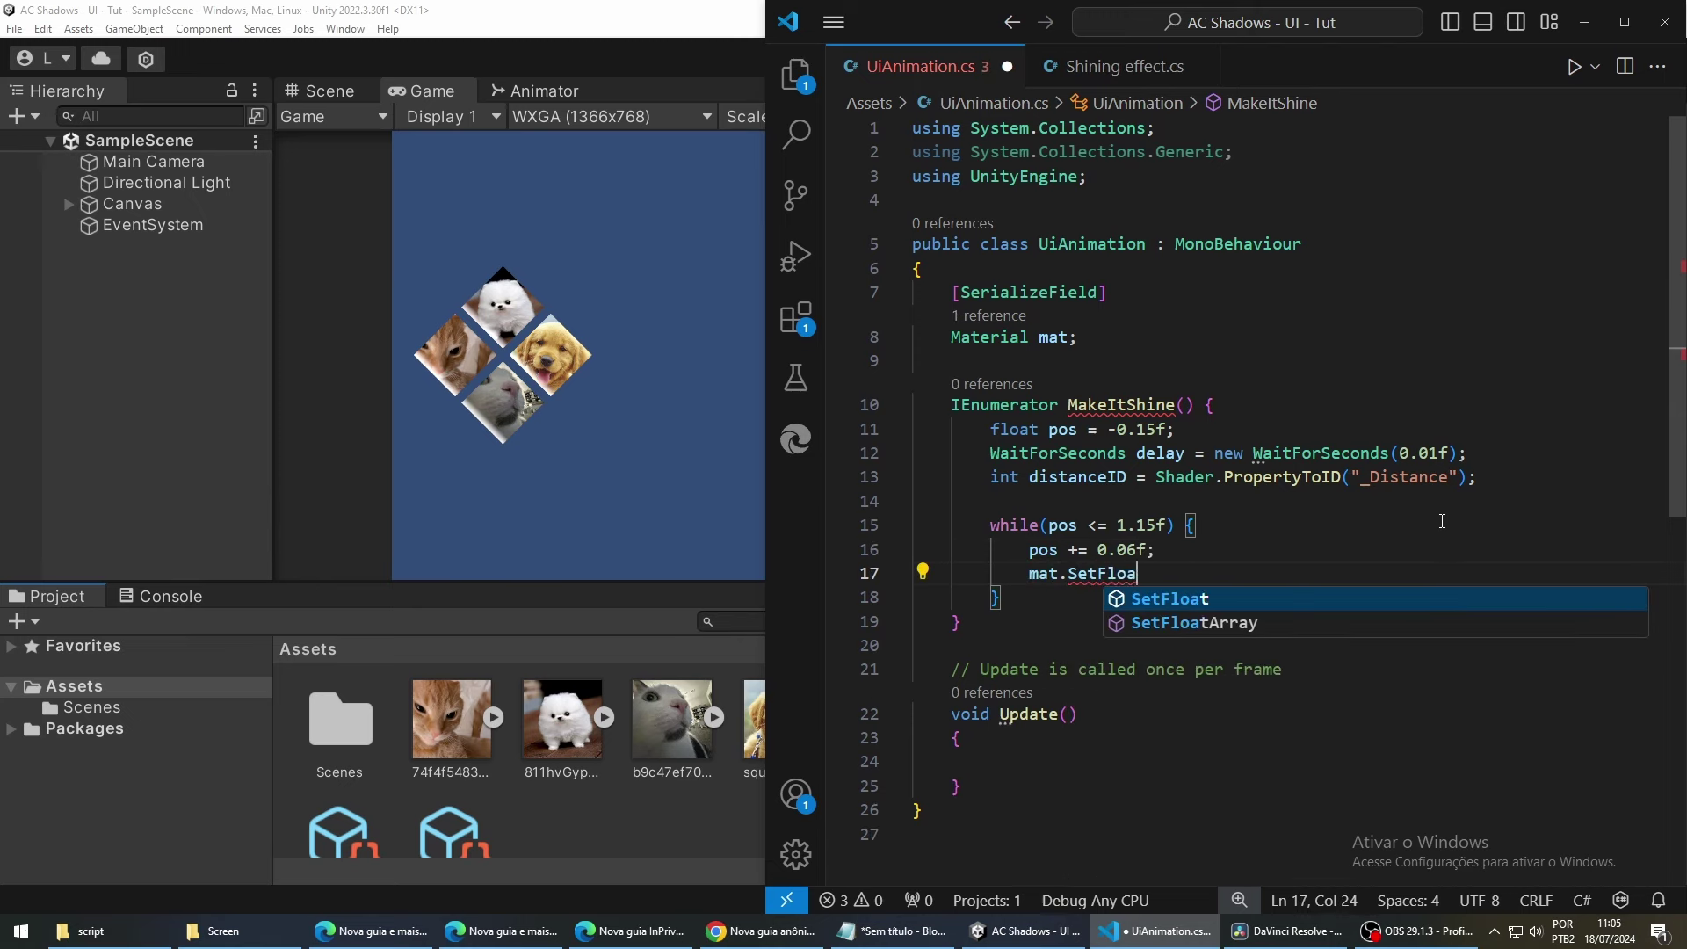
pyautogui.write('t(')
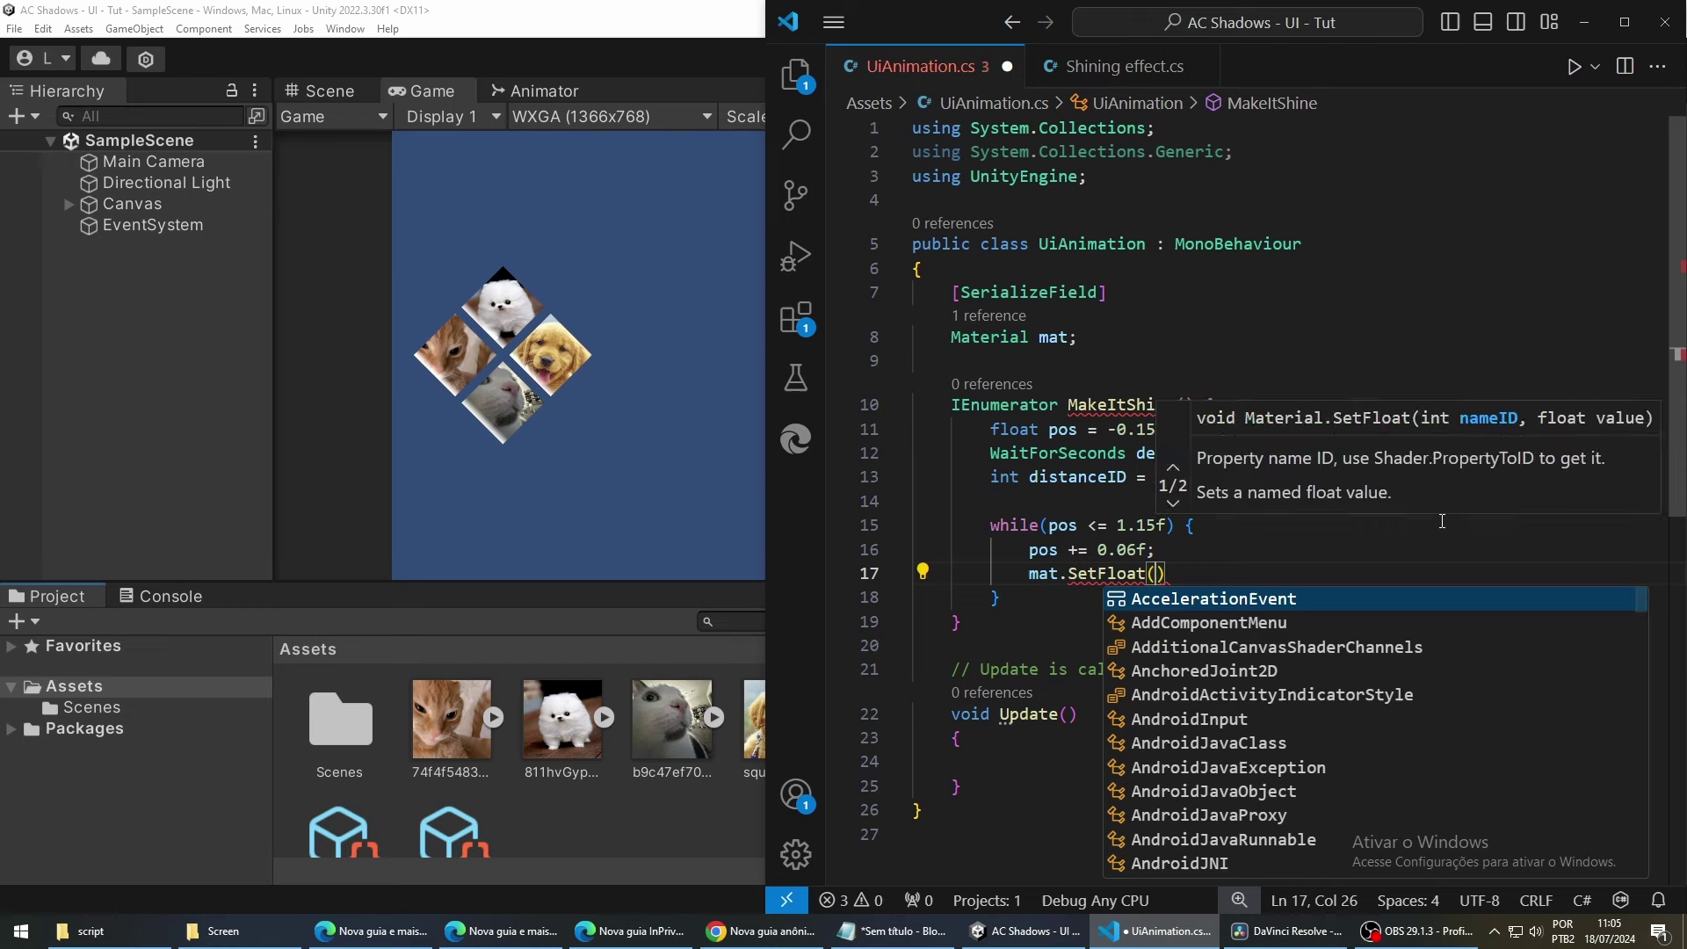
pyautogui.write('DistanceI')
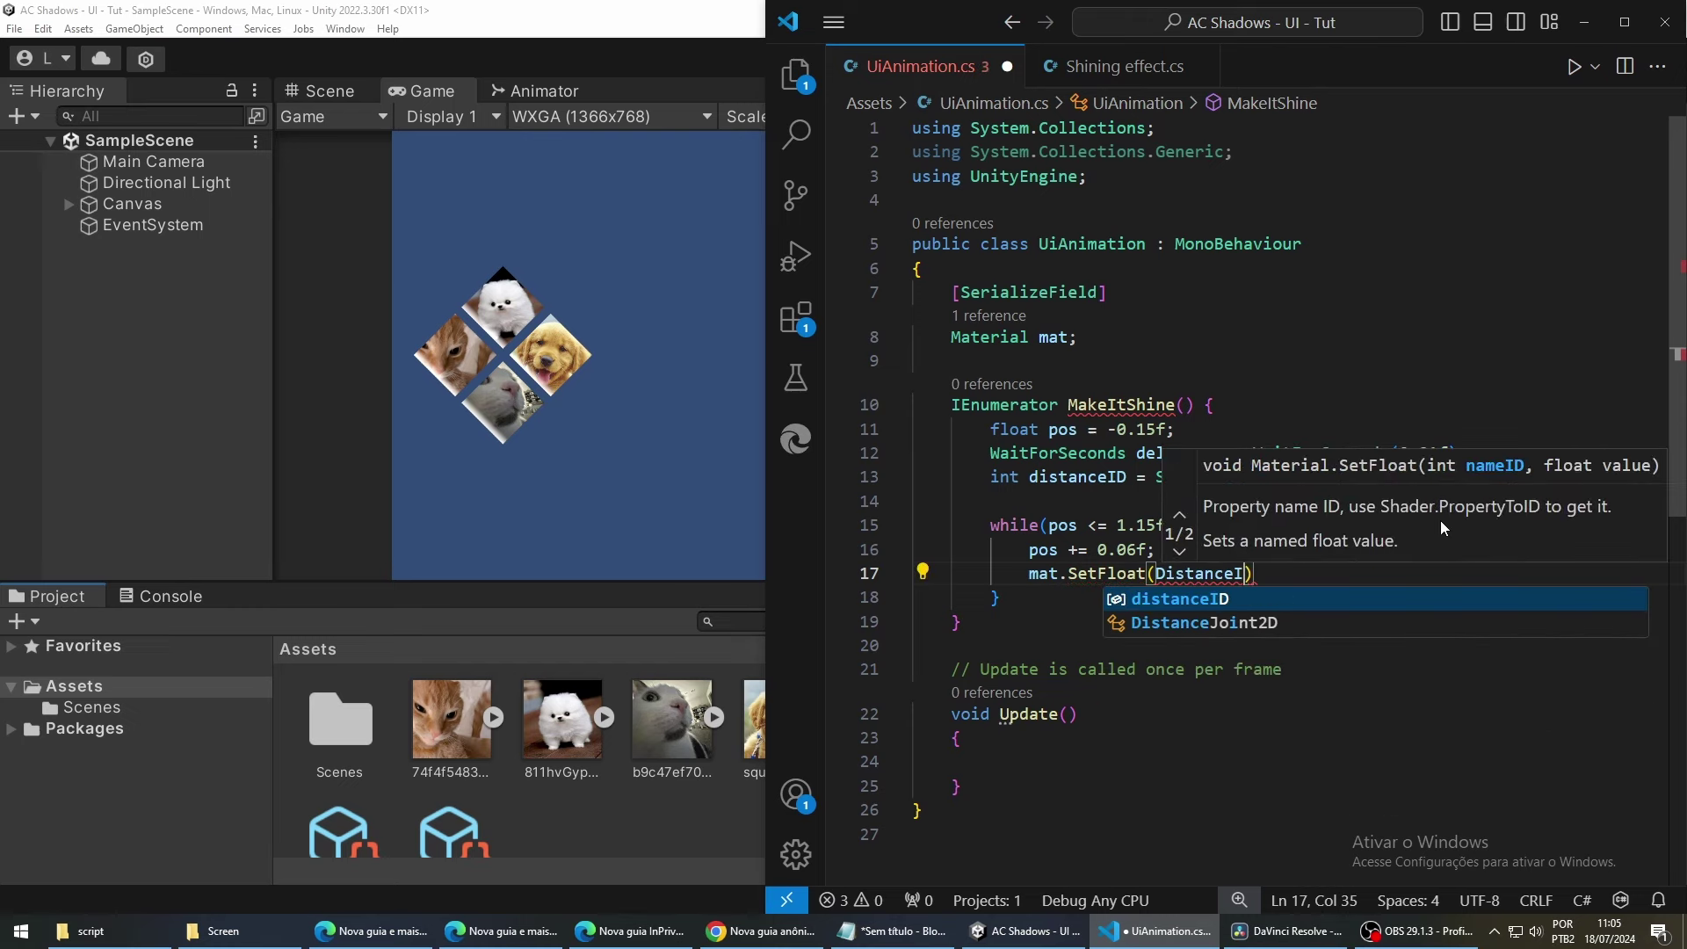
pyautogui.write('D, po')
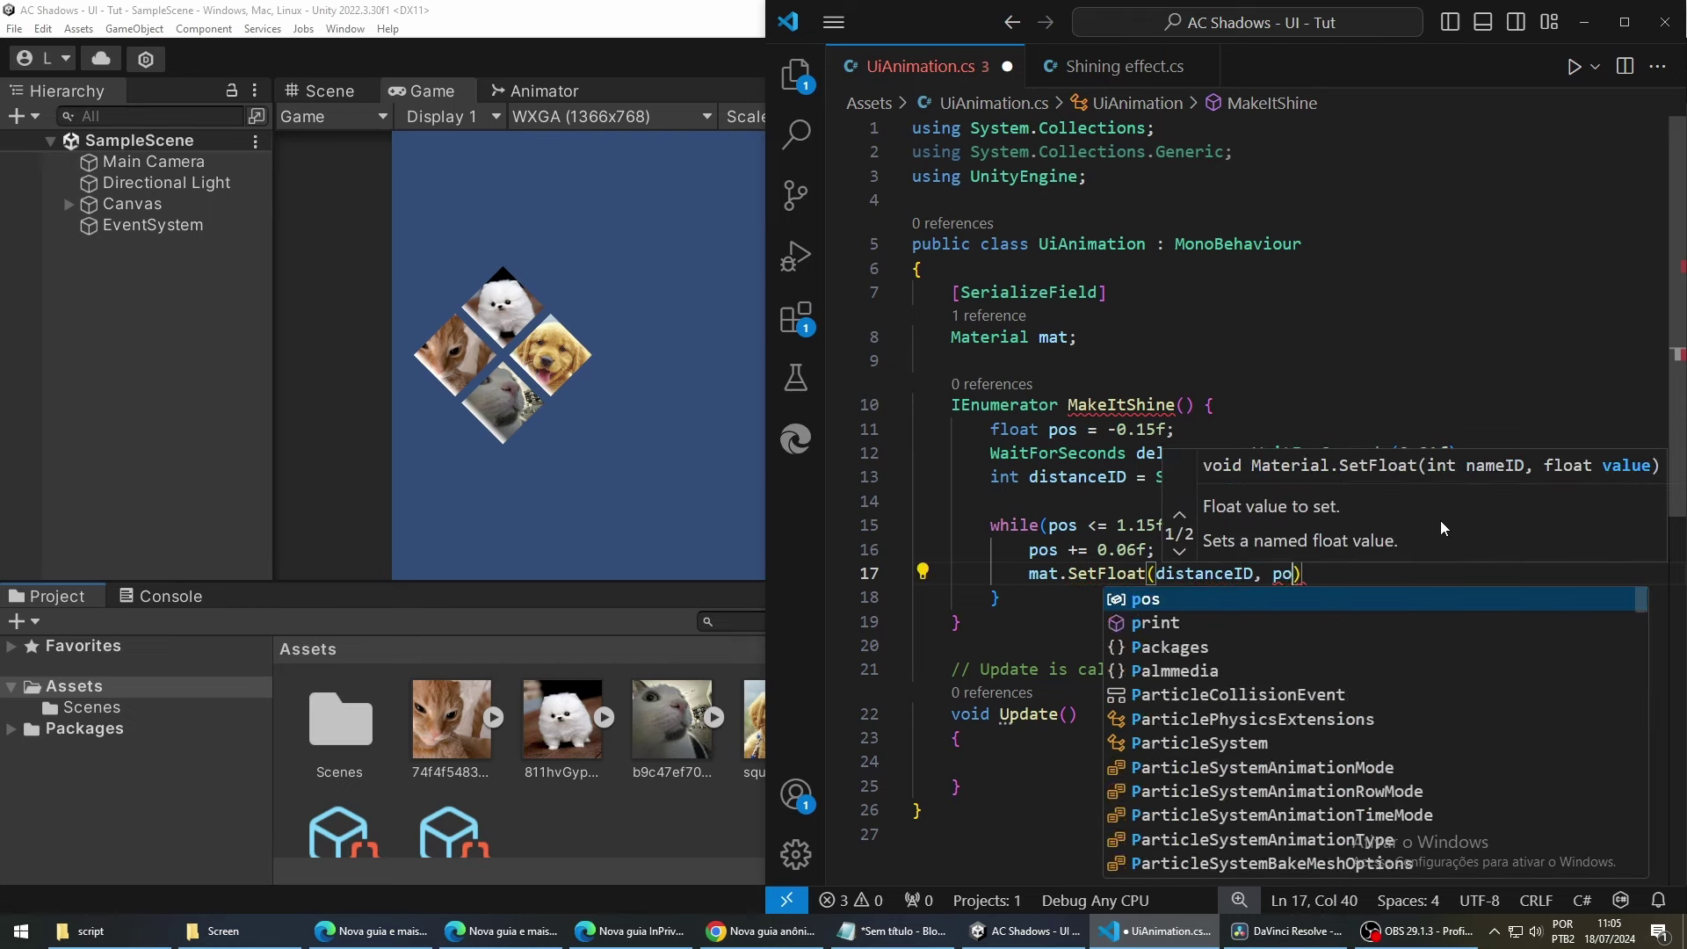
pyautogui.write('s);')
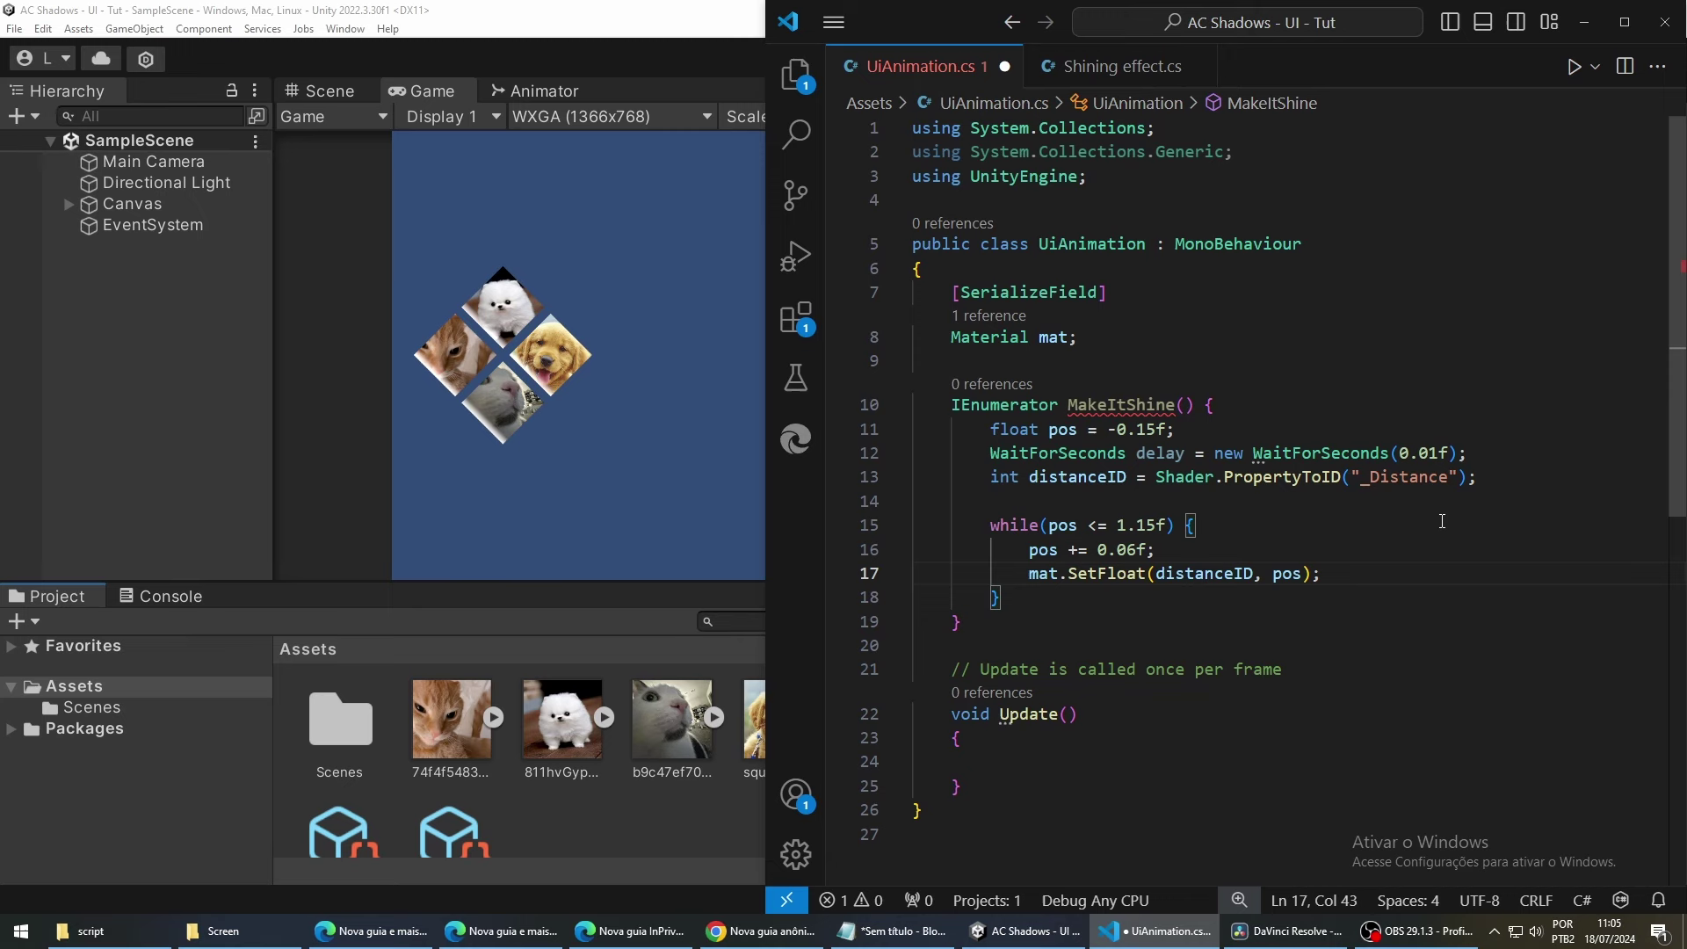
pyautogui.press('Return')
pyautogui.write('yiel')
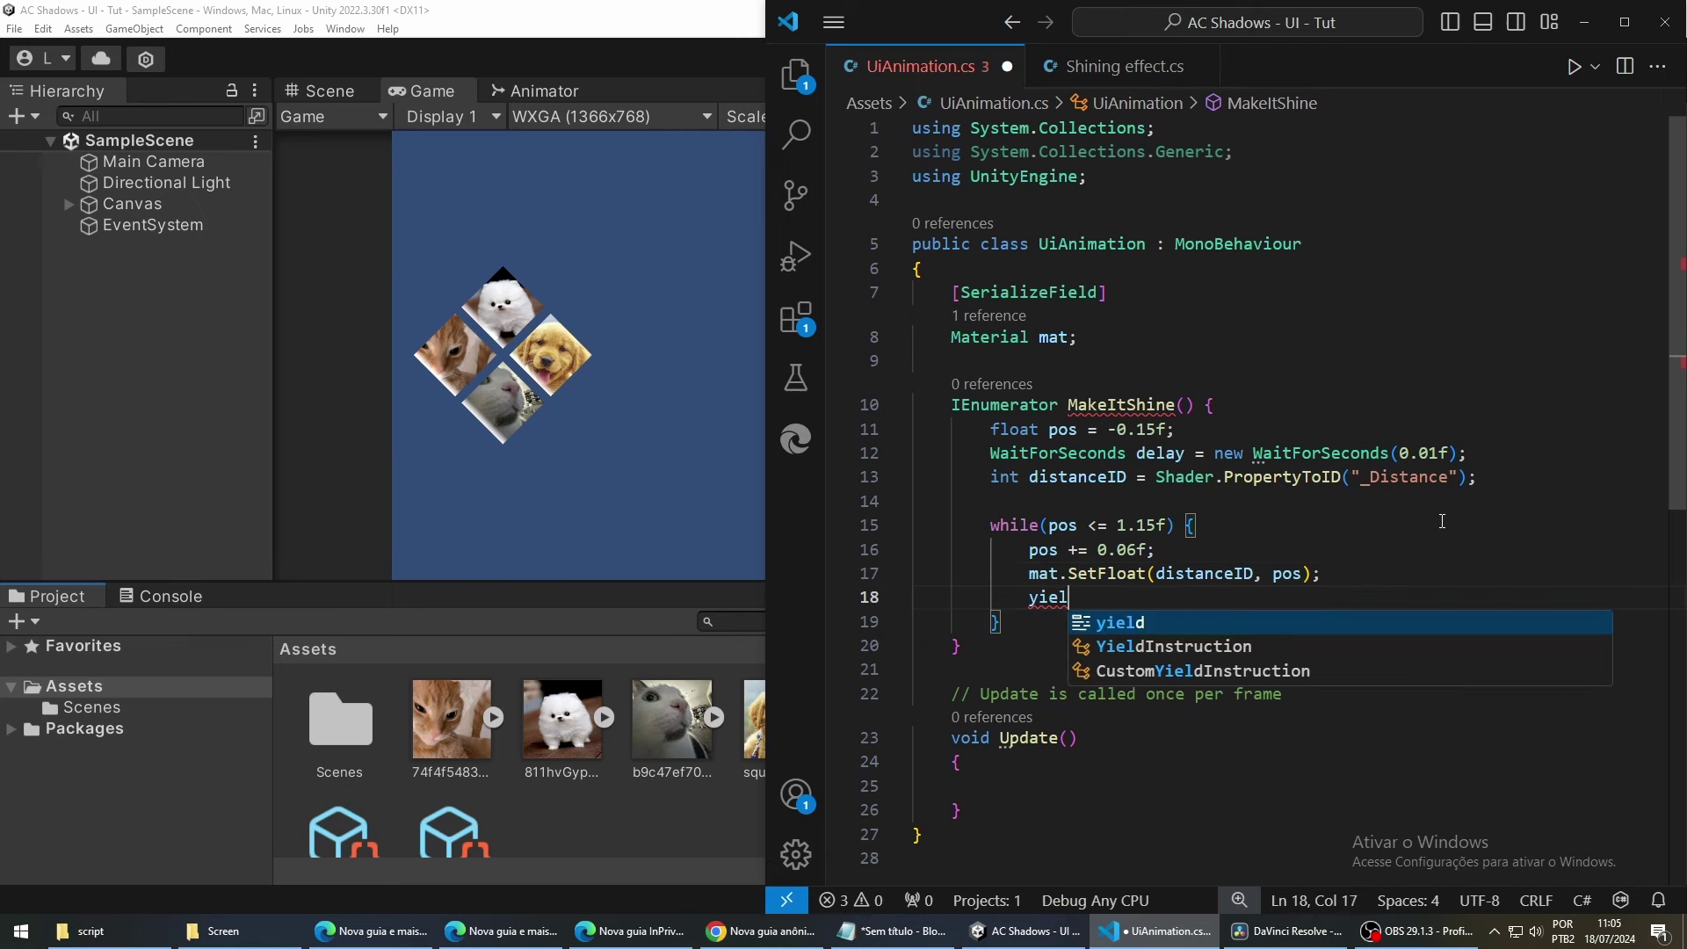
pyautogui.write('d return de')
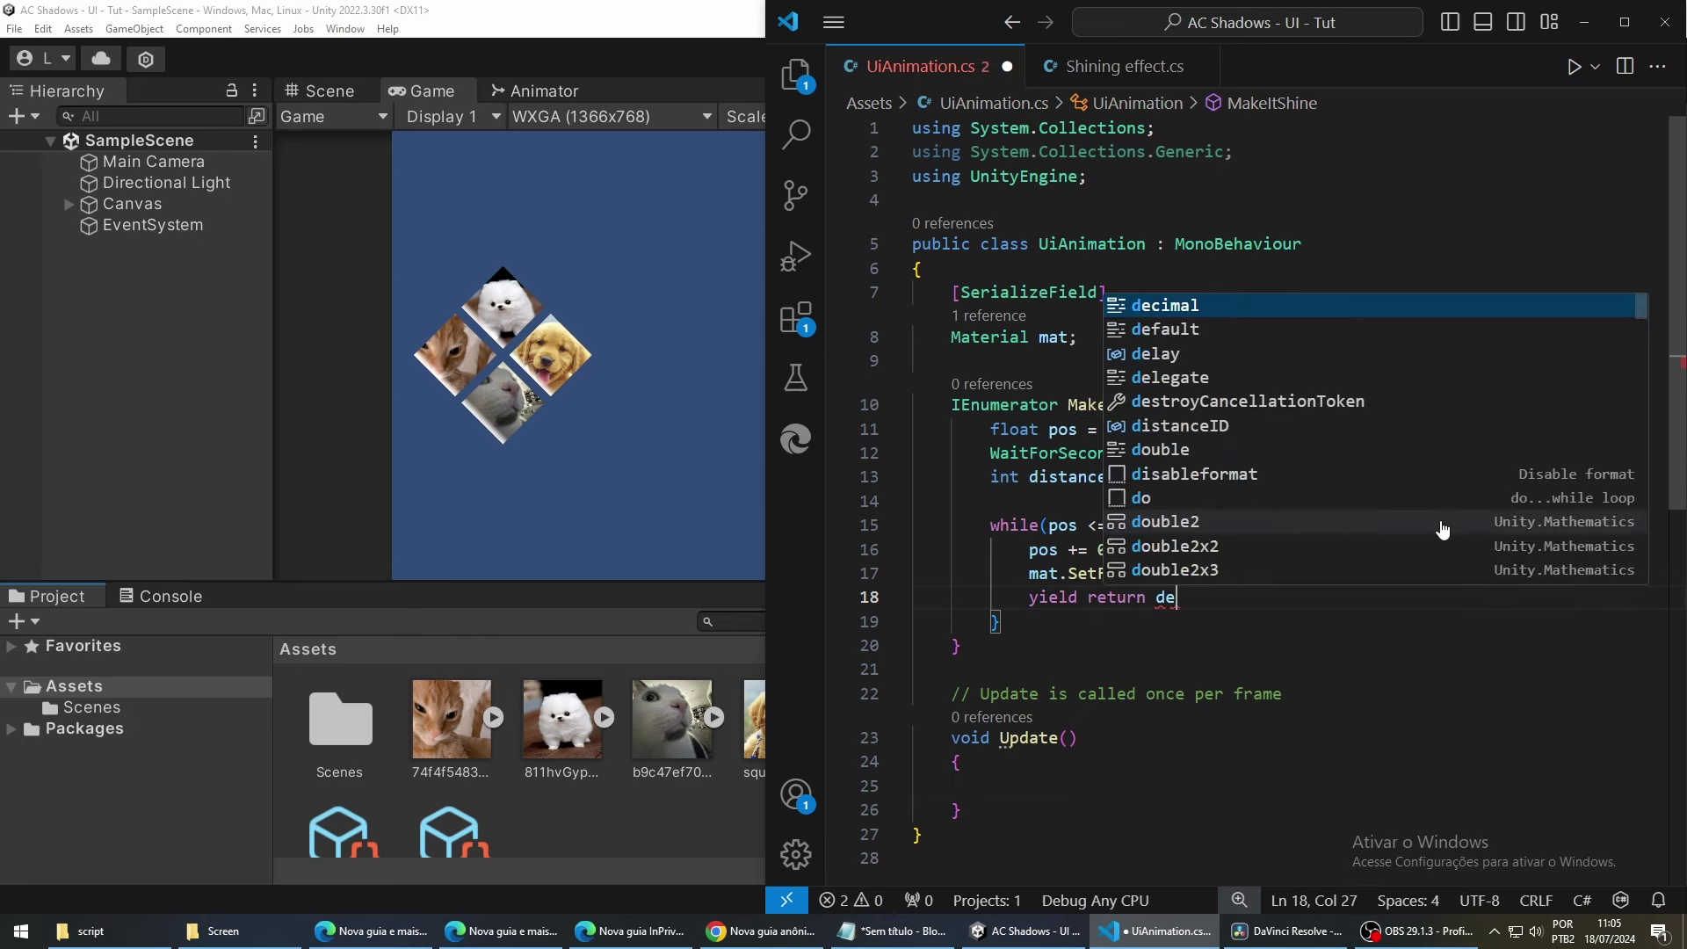
pyautogui.write('lay;')
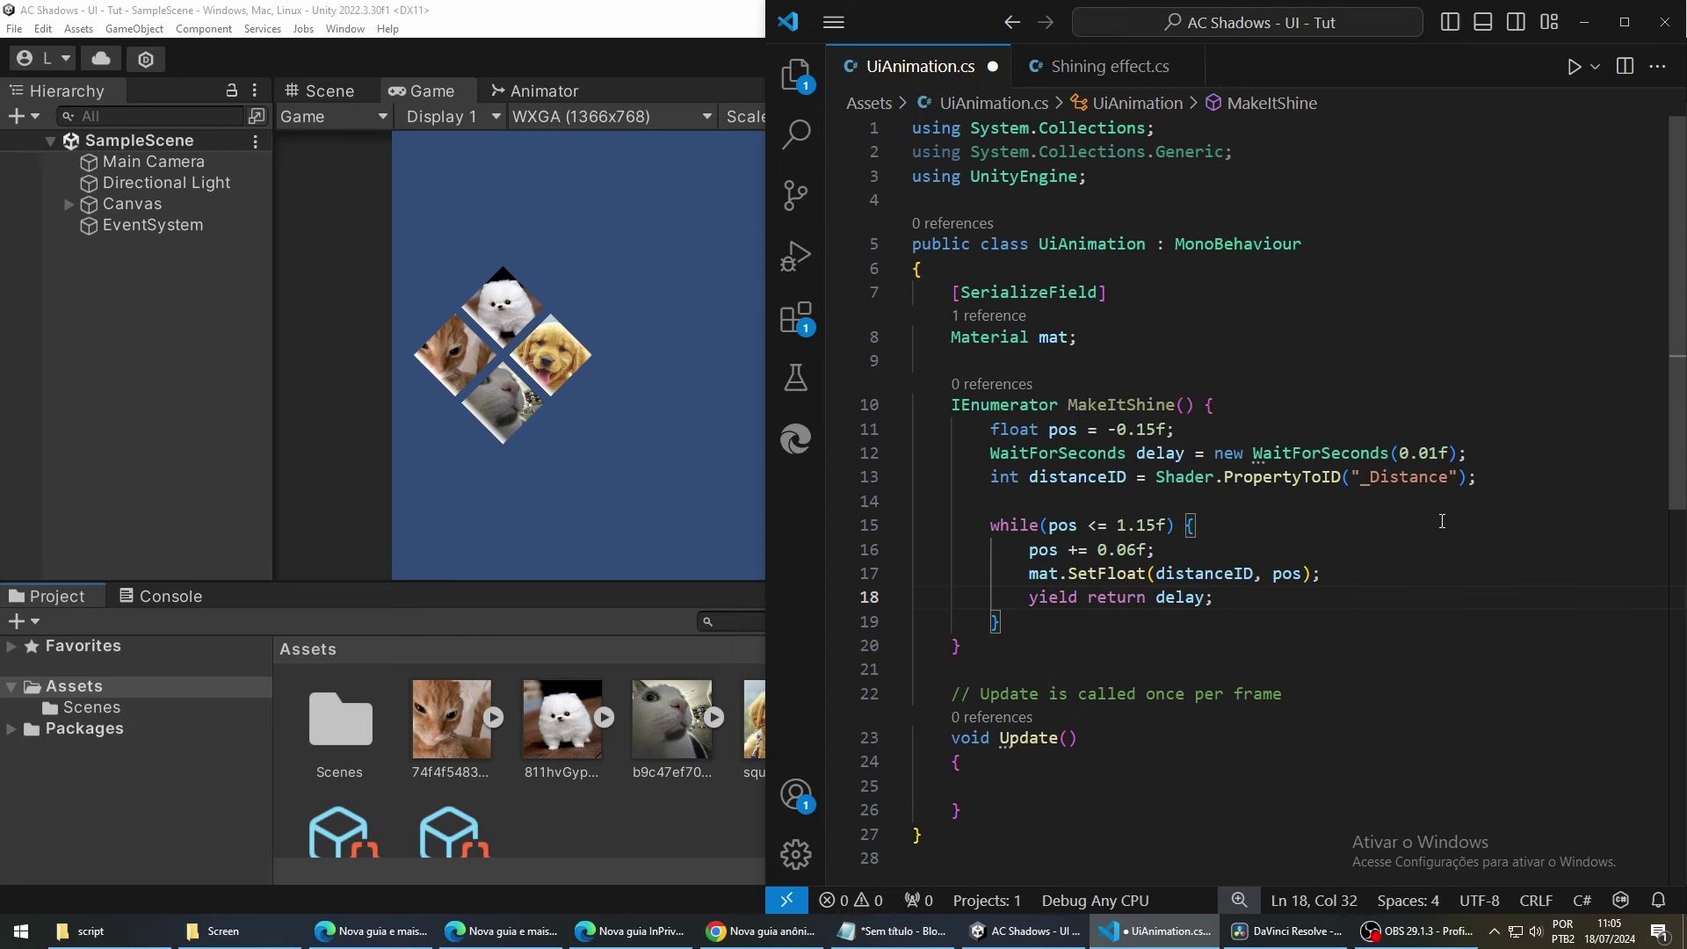
pyautogui.scroll(-4, 1426, 521)
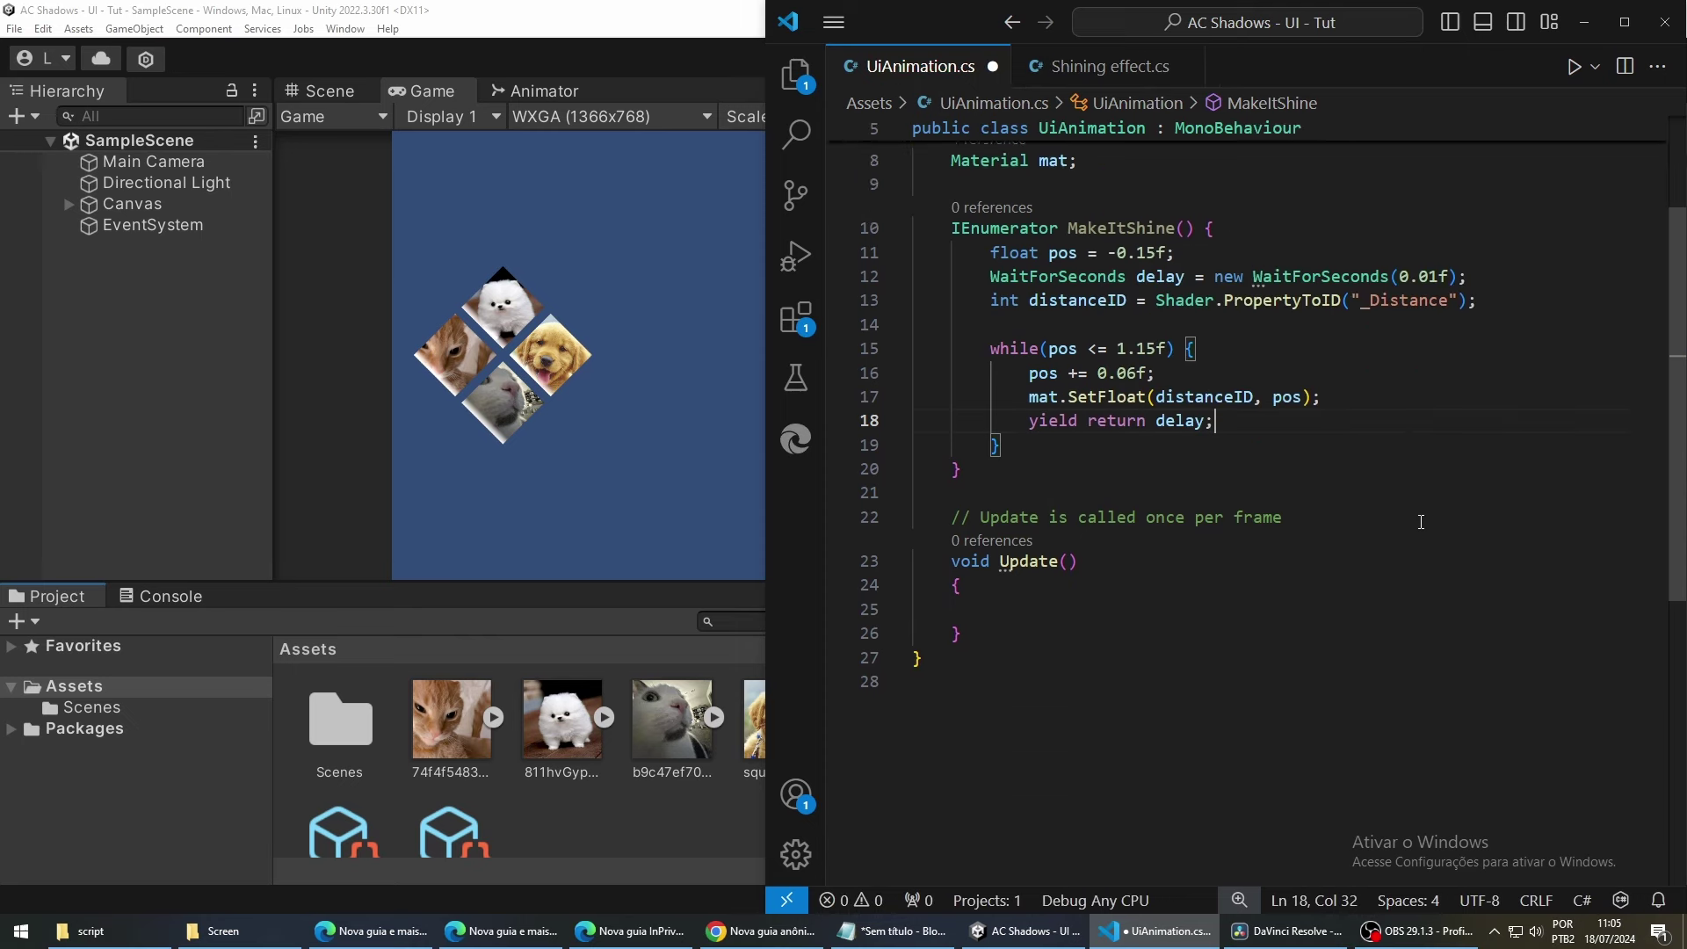
# In Update, add if (Input.GetKeyDown(KeyCode.Space)) { StartCoroutine(MakeItShine()); }.
pyautogui.click(1228, 483)
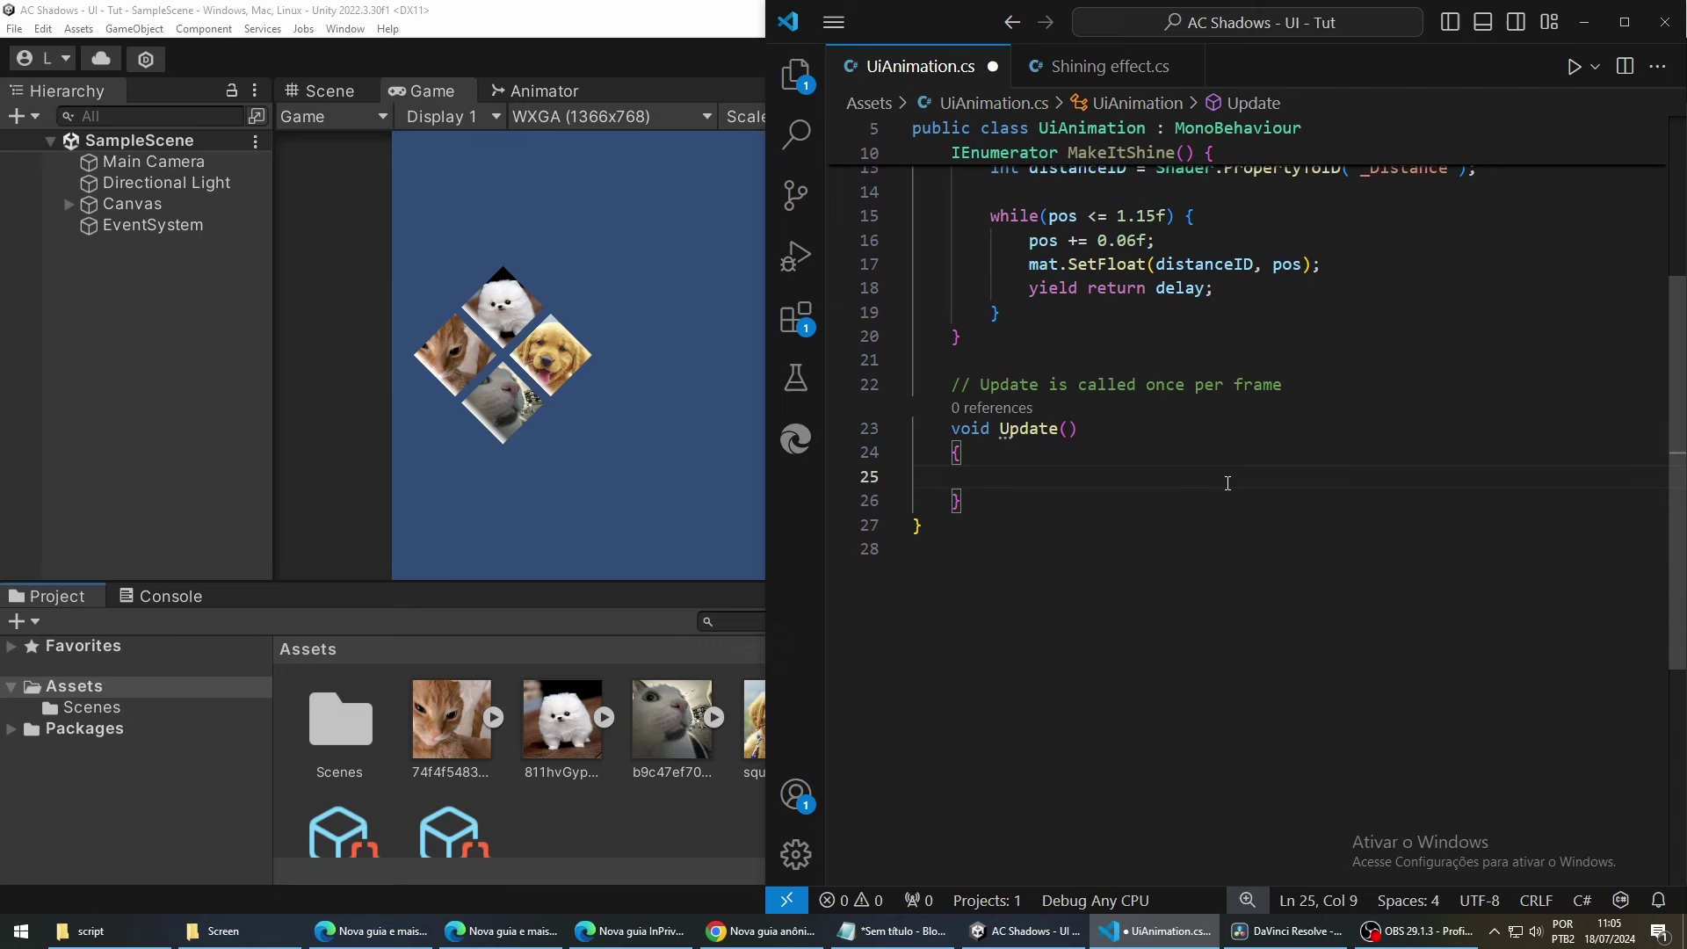
pyautogui.write('if')
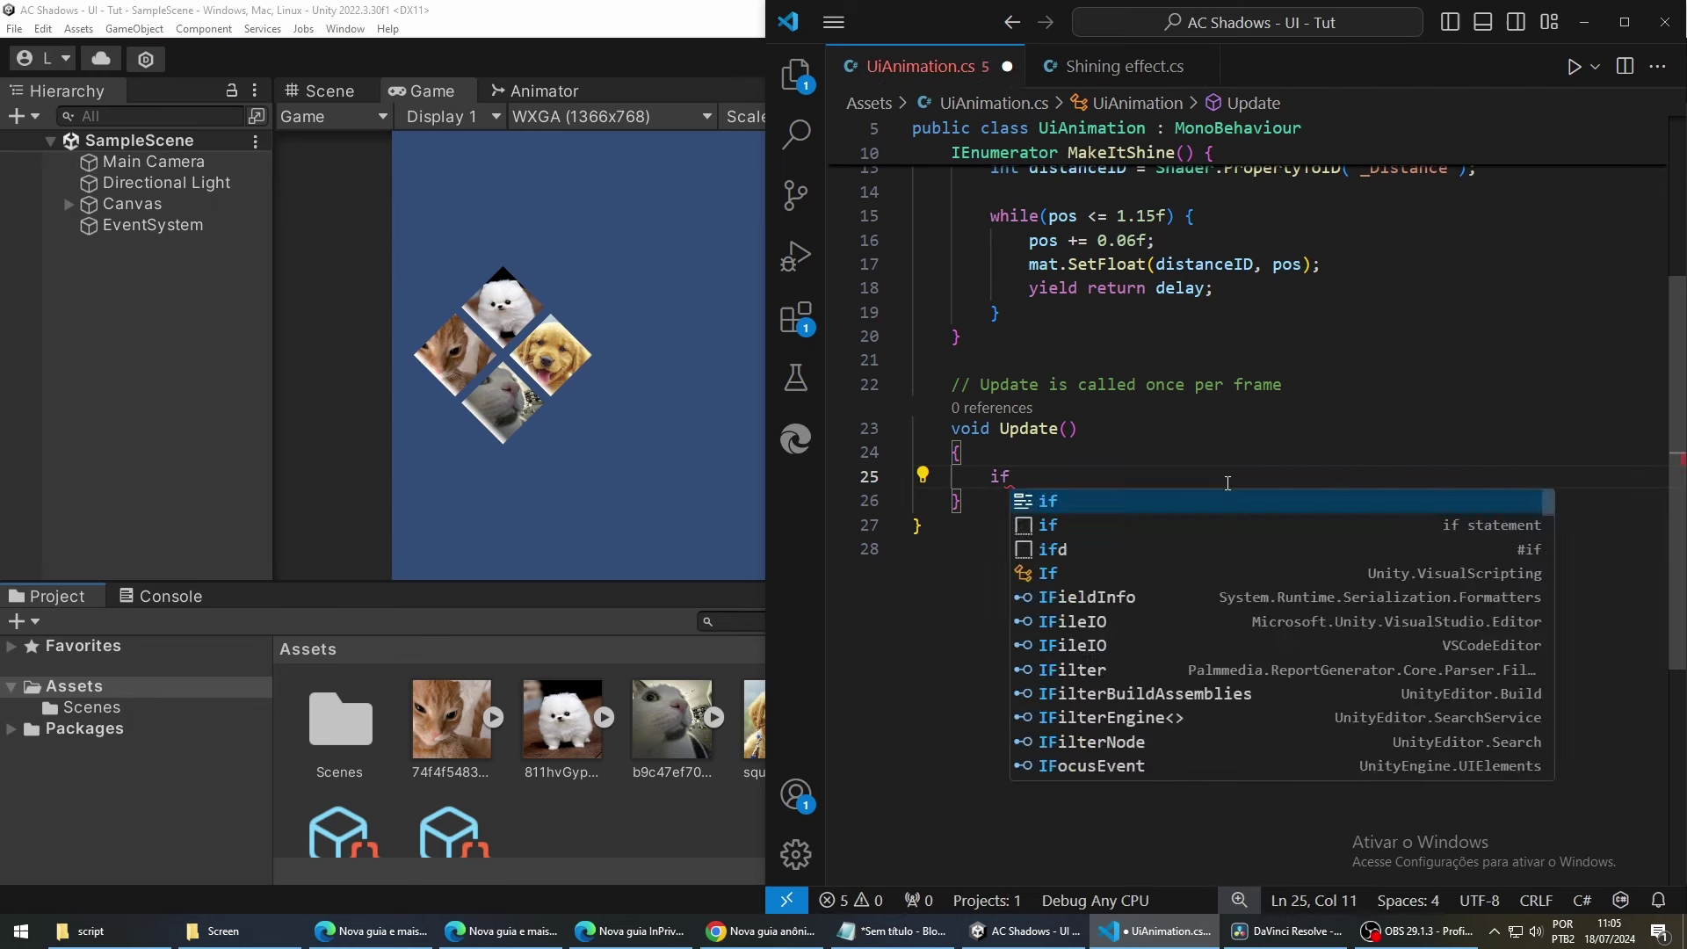
pyautogui.write(' (Input.Ge')
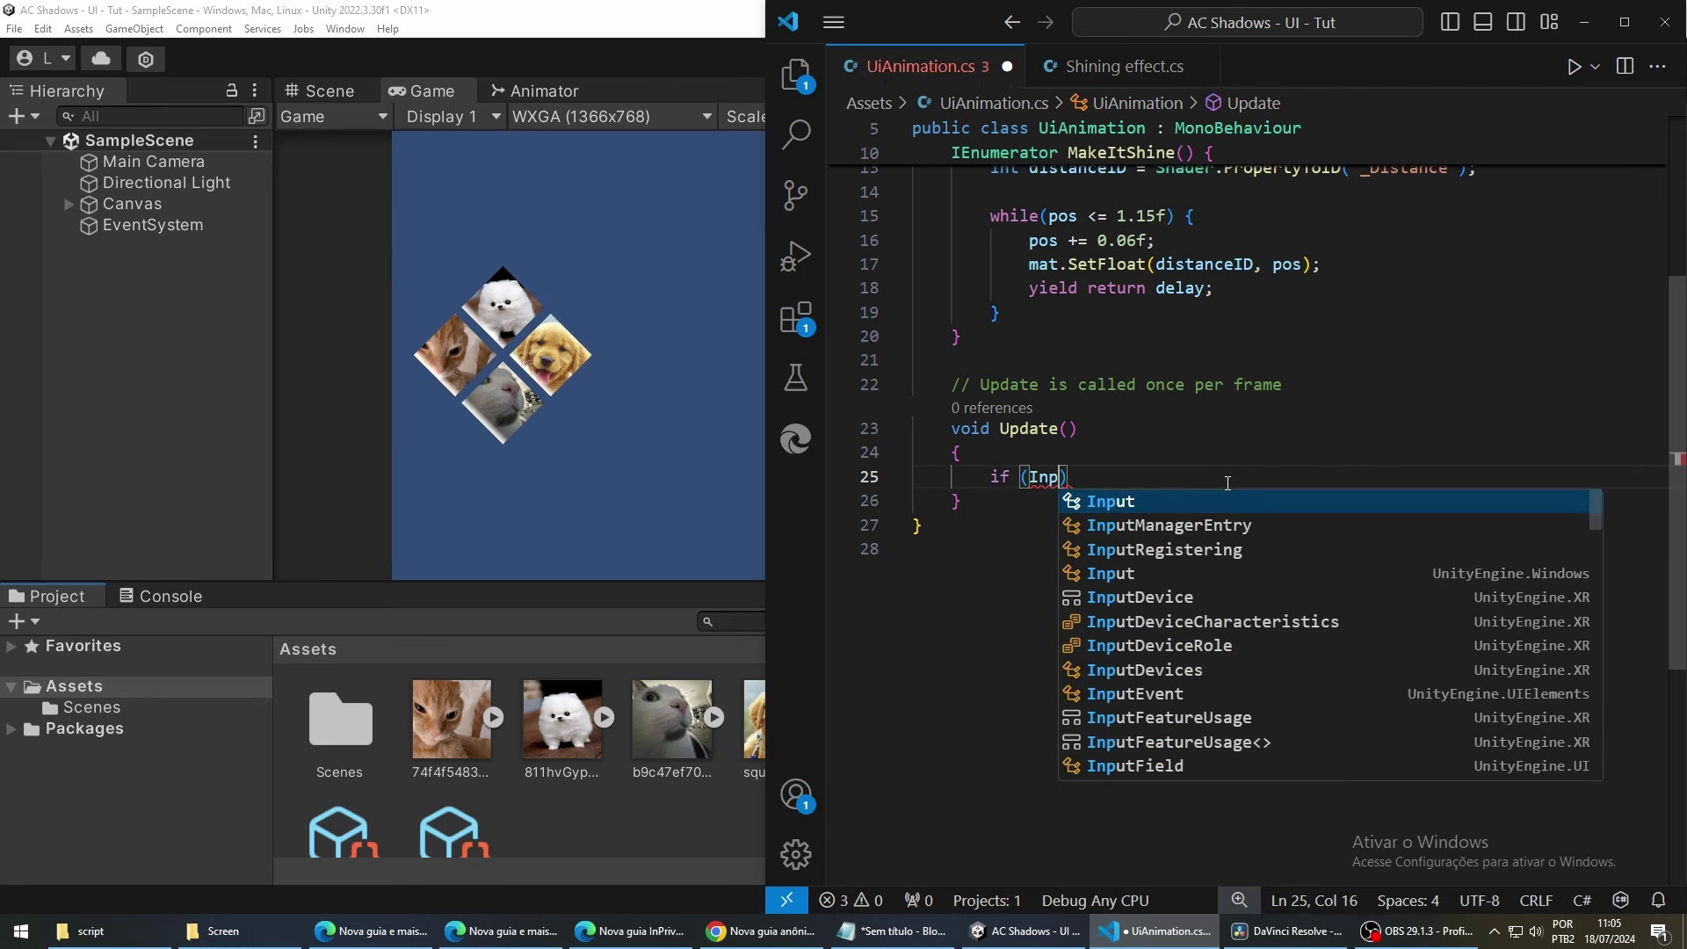
pyautogui.write('tKeyD')
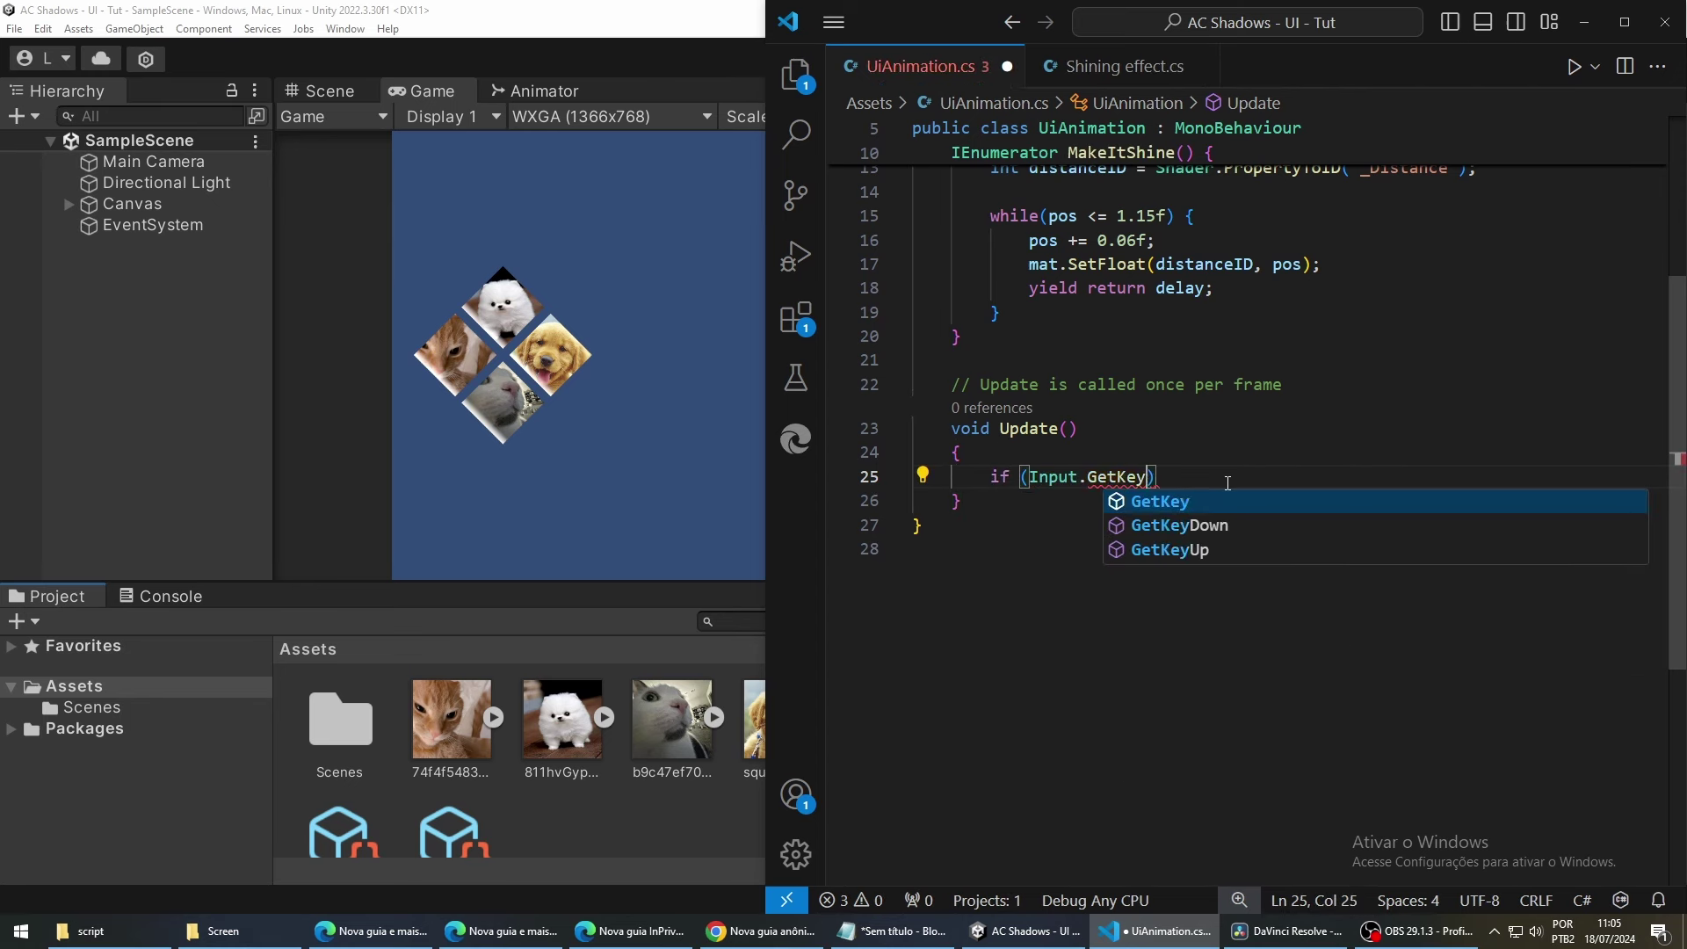
pyautogui.press('Tab')
pyautogui.press('BackSpace')
pyautogui.press('BackSpace')
pyautogui.press('BackSpace')
pyautogui.write('own')
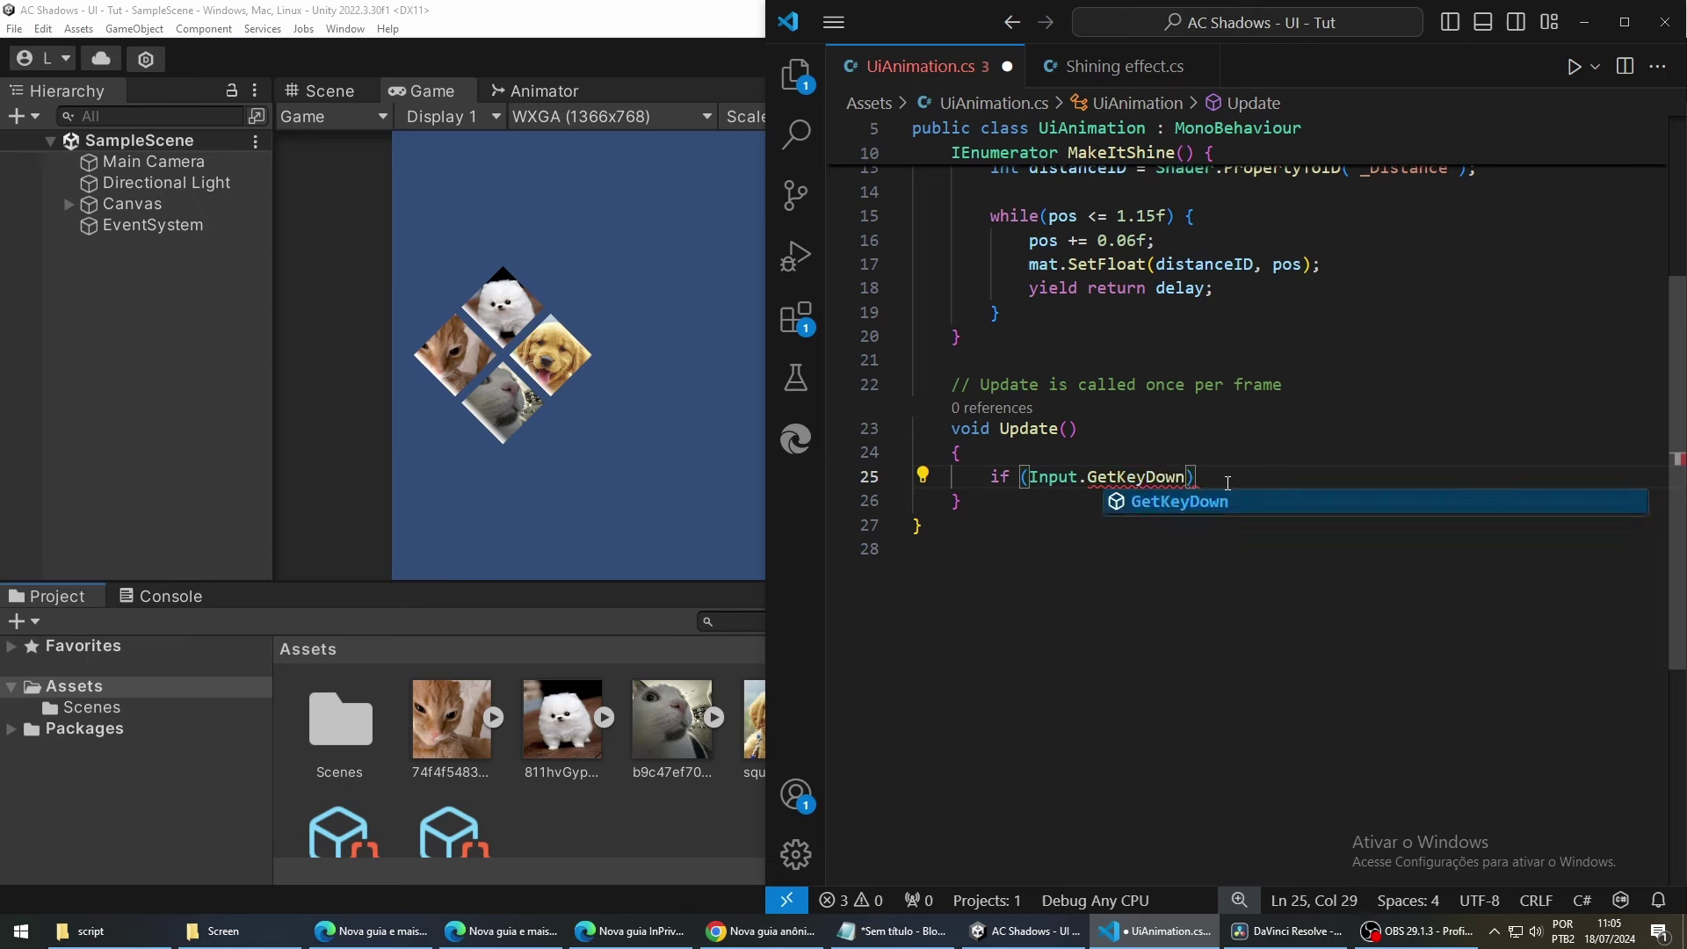
pyautogui.write('(KeyCode.')
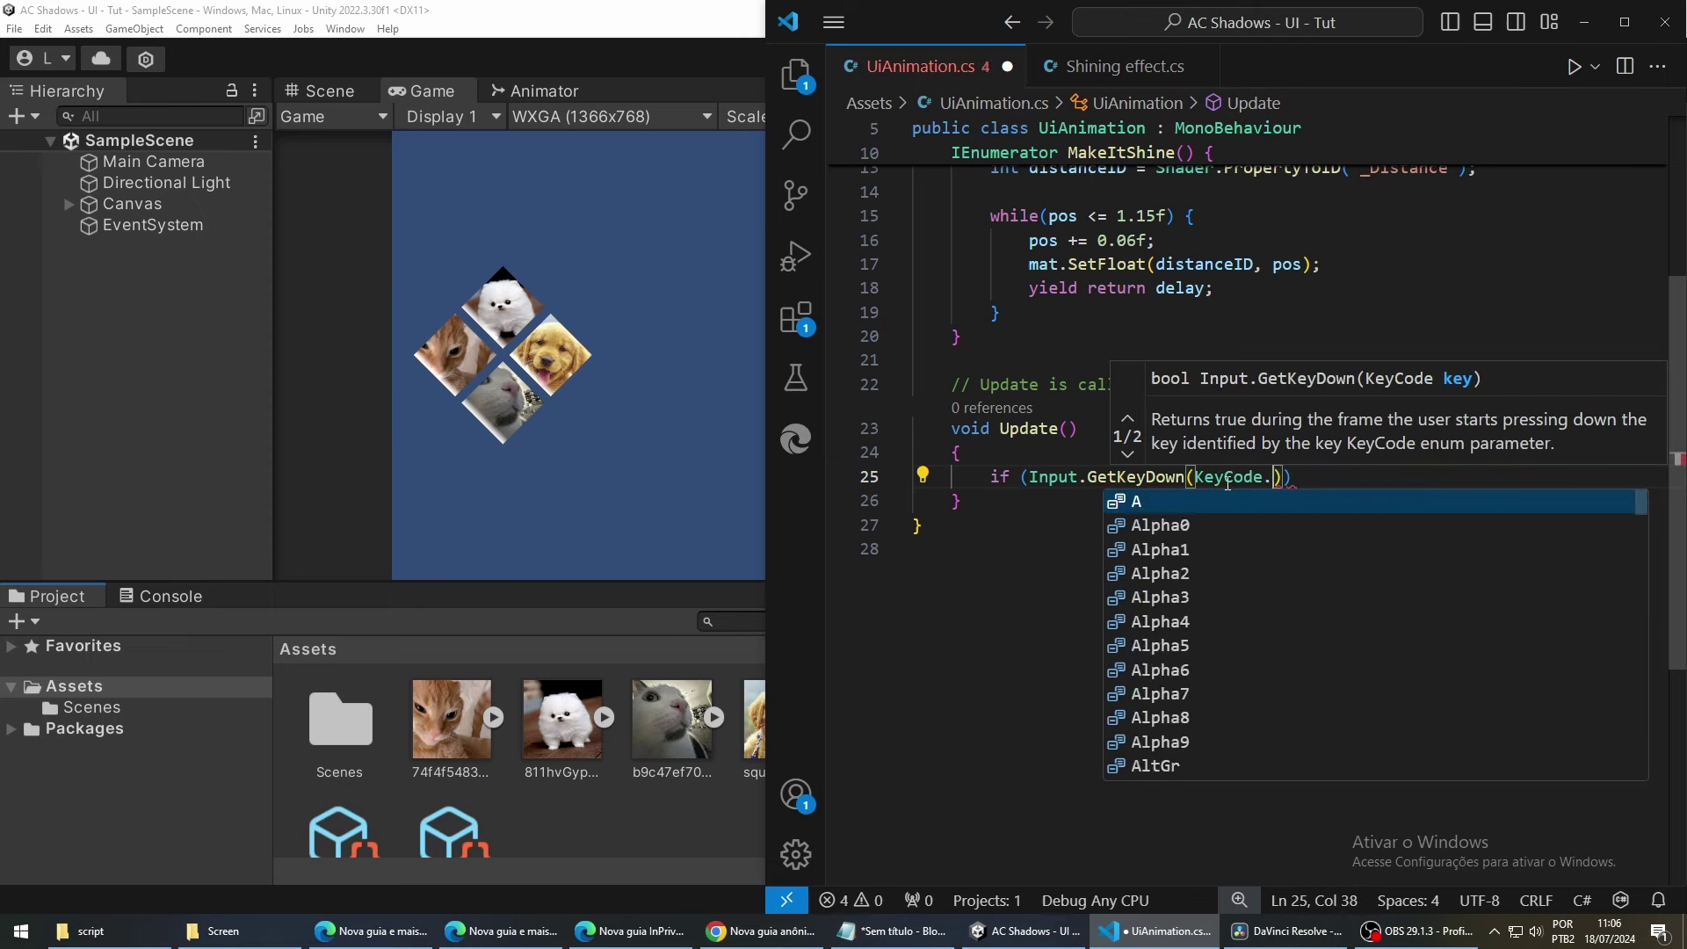
pyautogui.write('Space))')
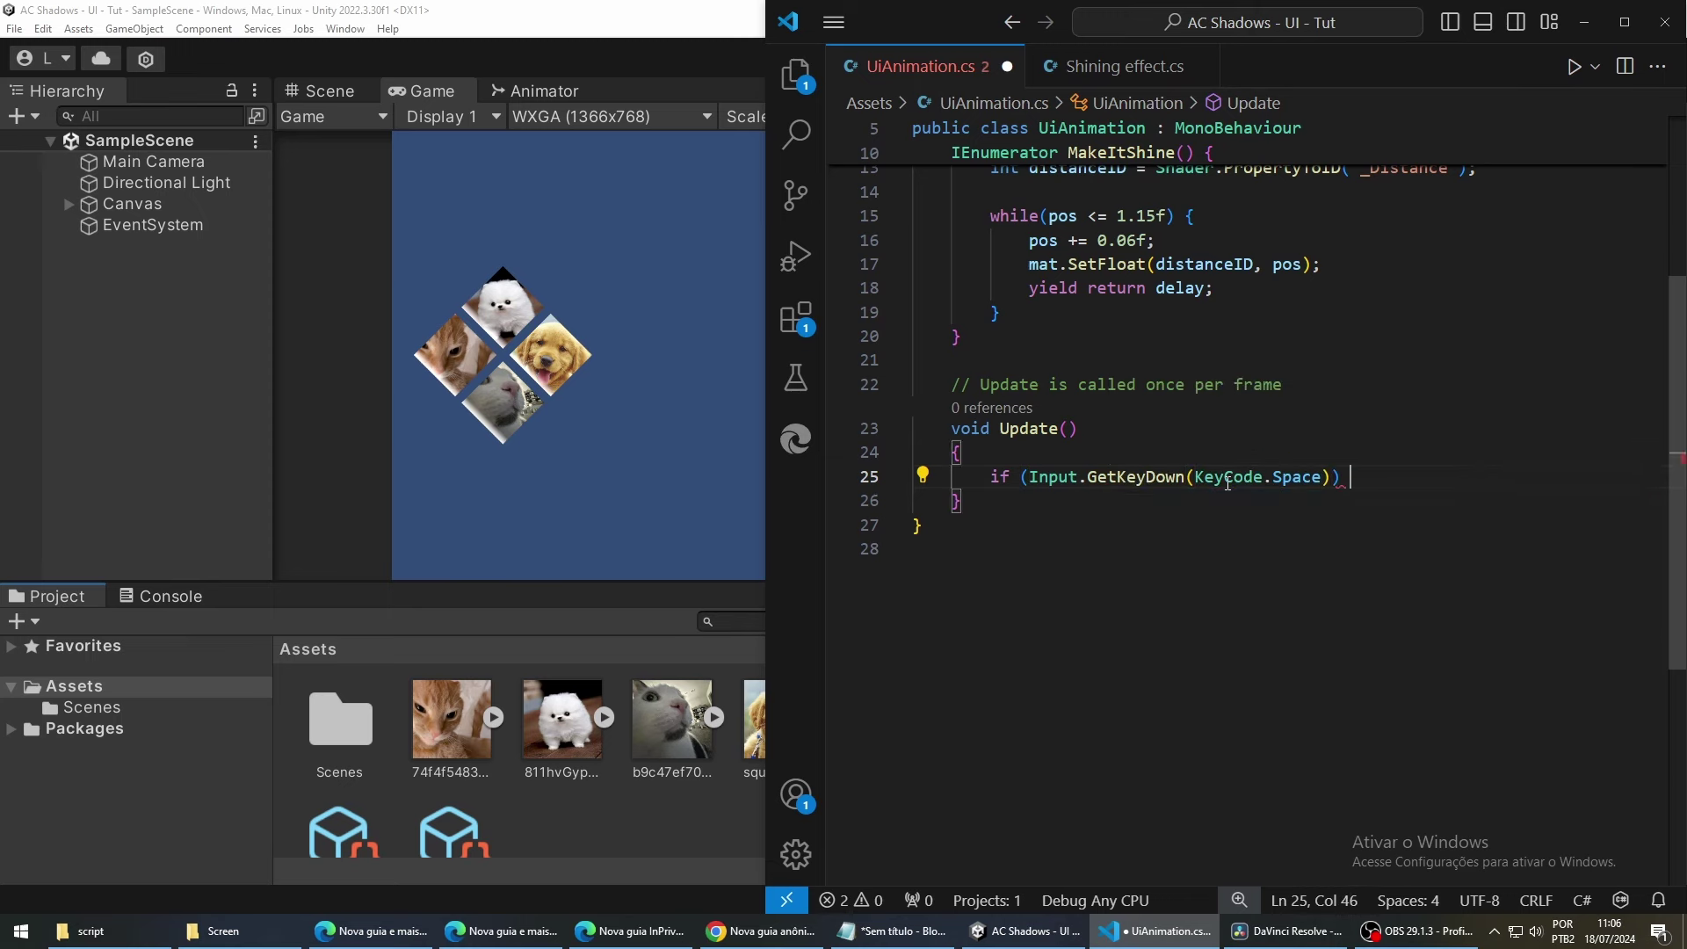
pyautogui.write(' {')
pyautogui.press('Return')
pyautogui.write('St')
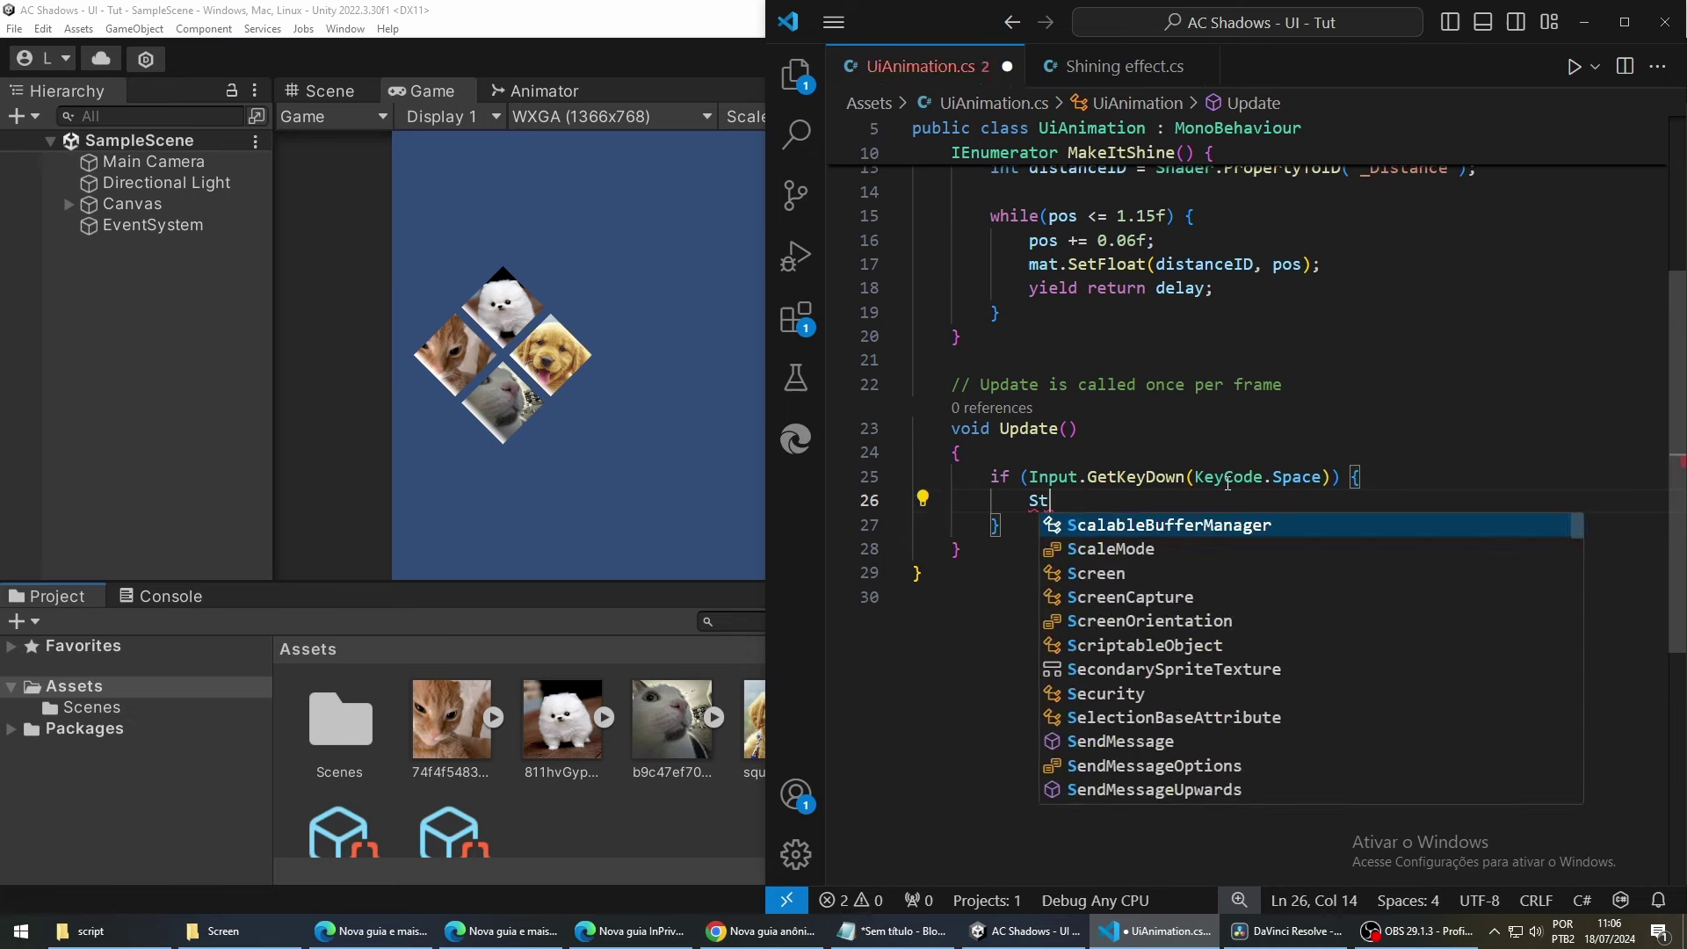
pyautogui.write('artCorou')
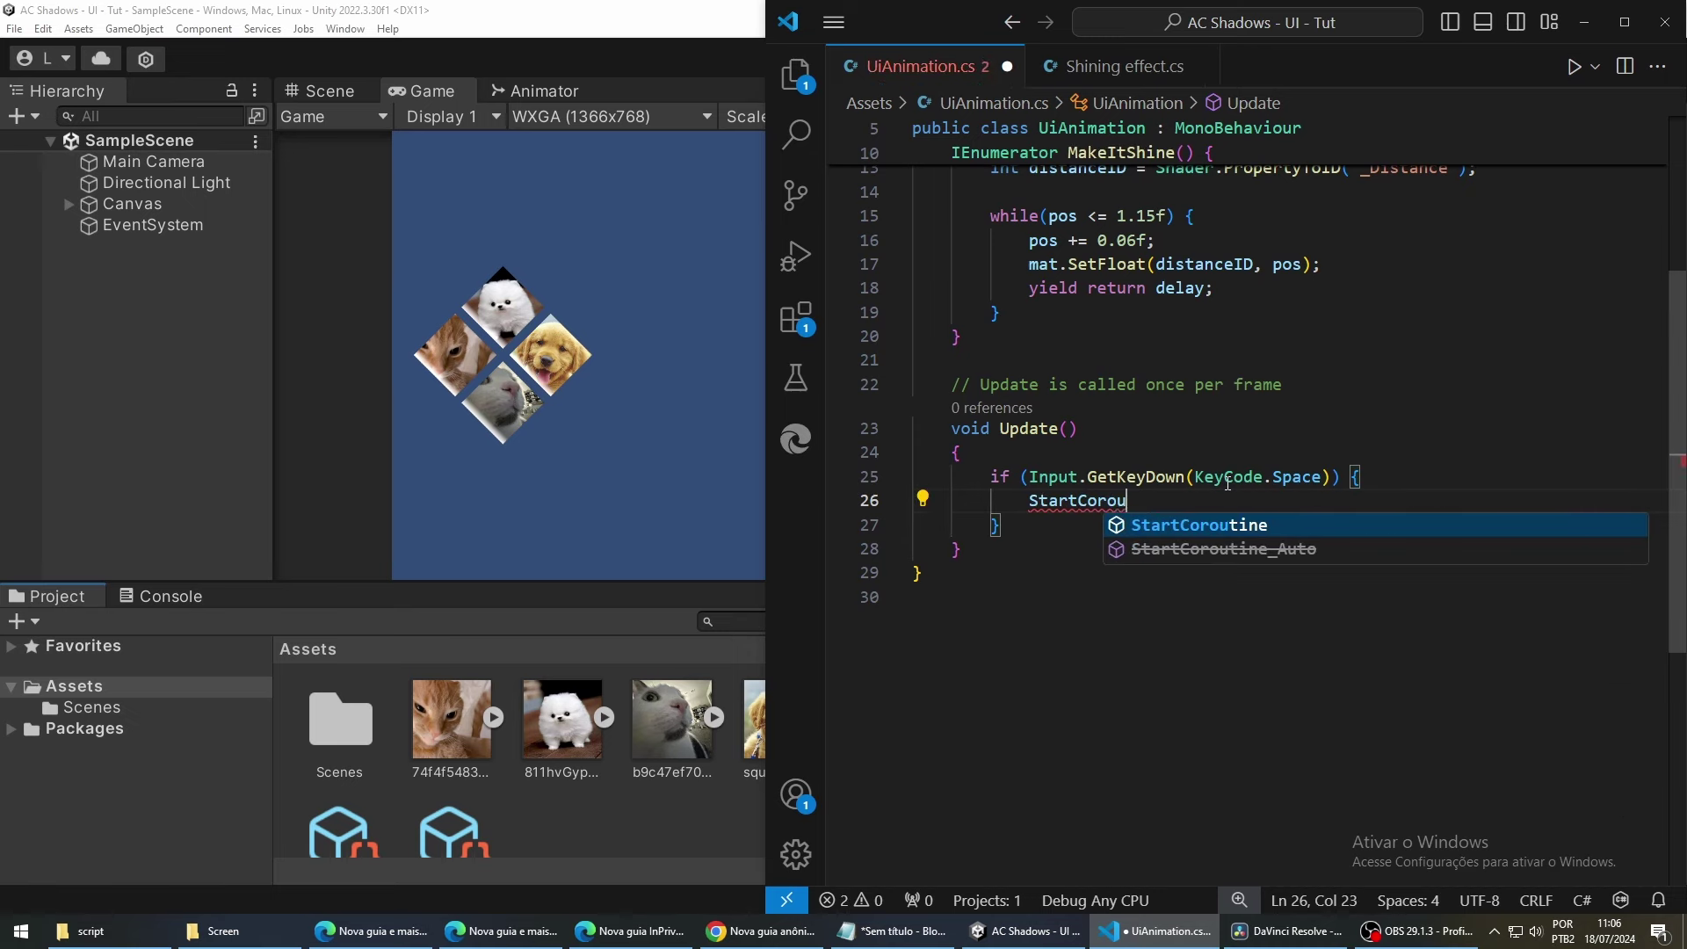
pyautogui.write('tine(MakeItSg')
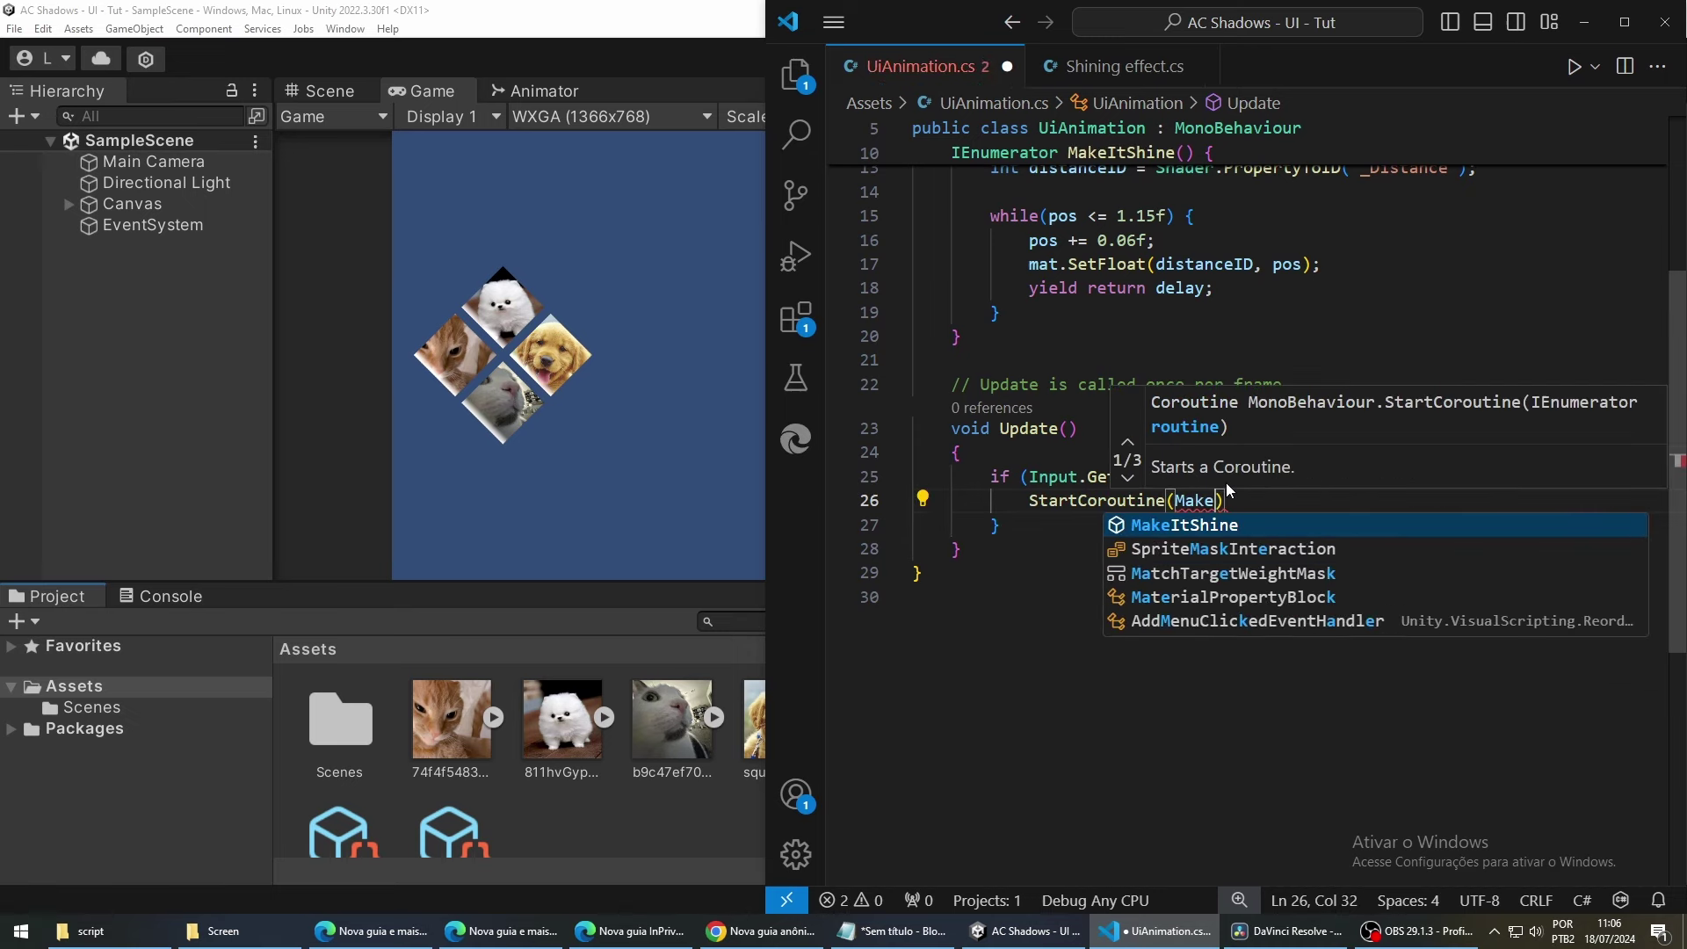
pyautogui.press('BackSpace')
pyautogui.write('hine')
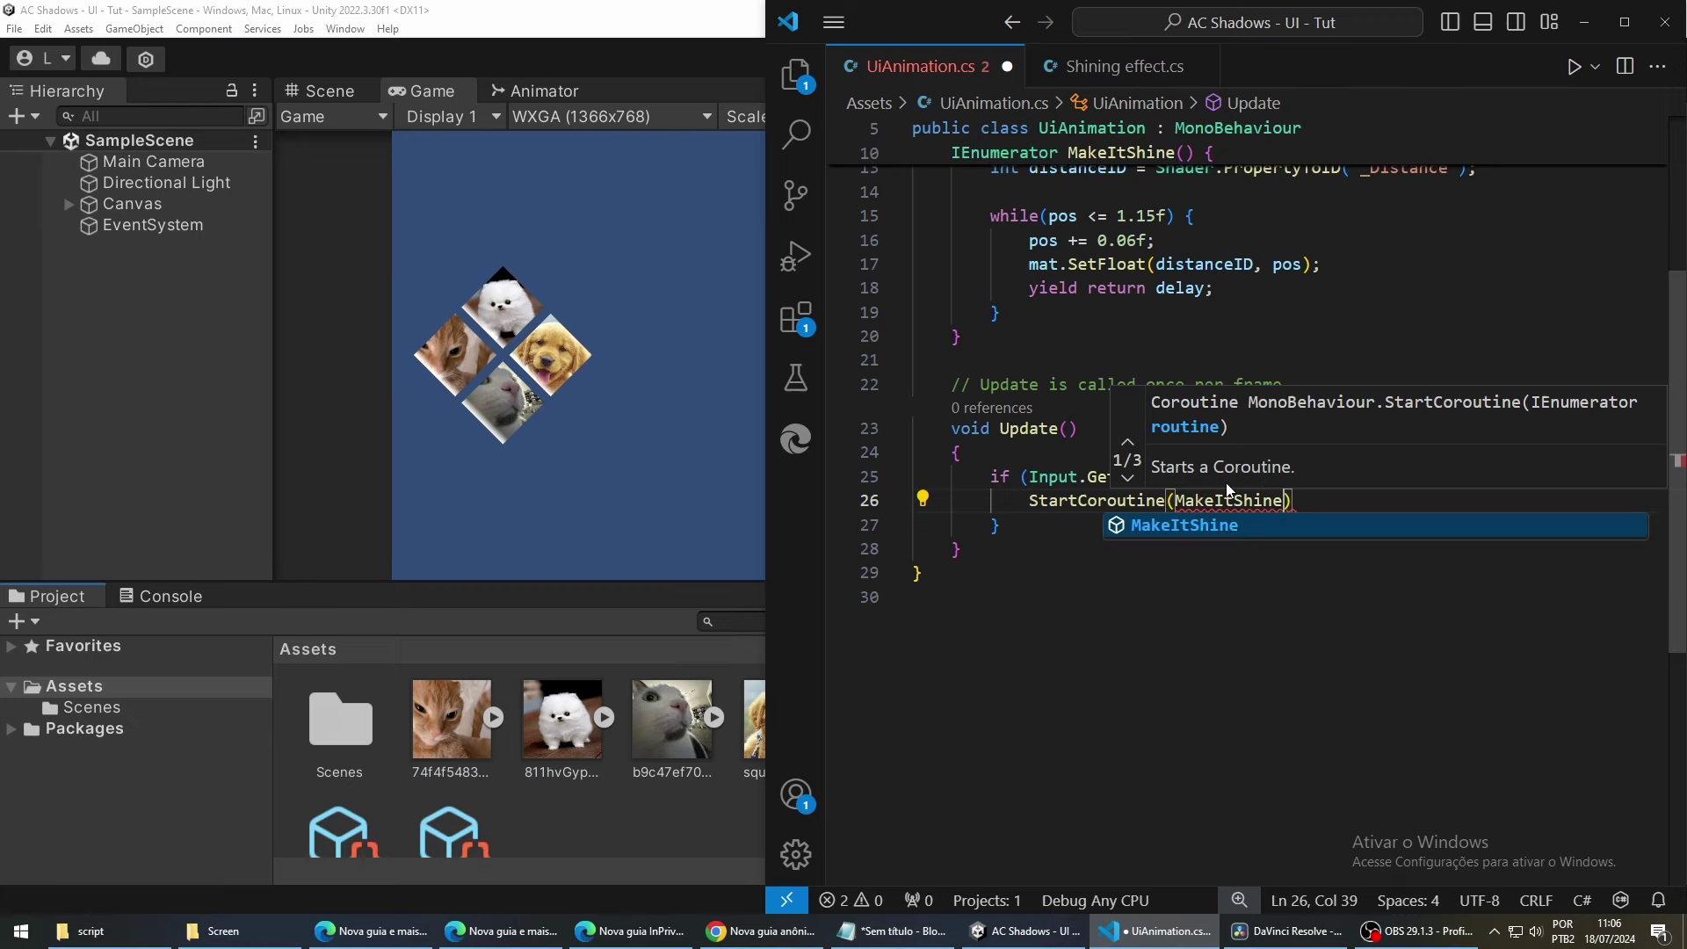
pyautogui.press('Tab')
pyautogui.write('());')
pyautogui.scroll(2, 1227, 482)
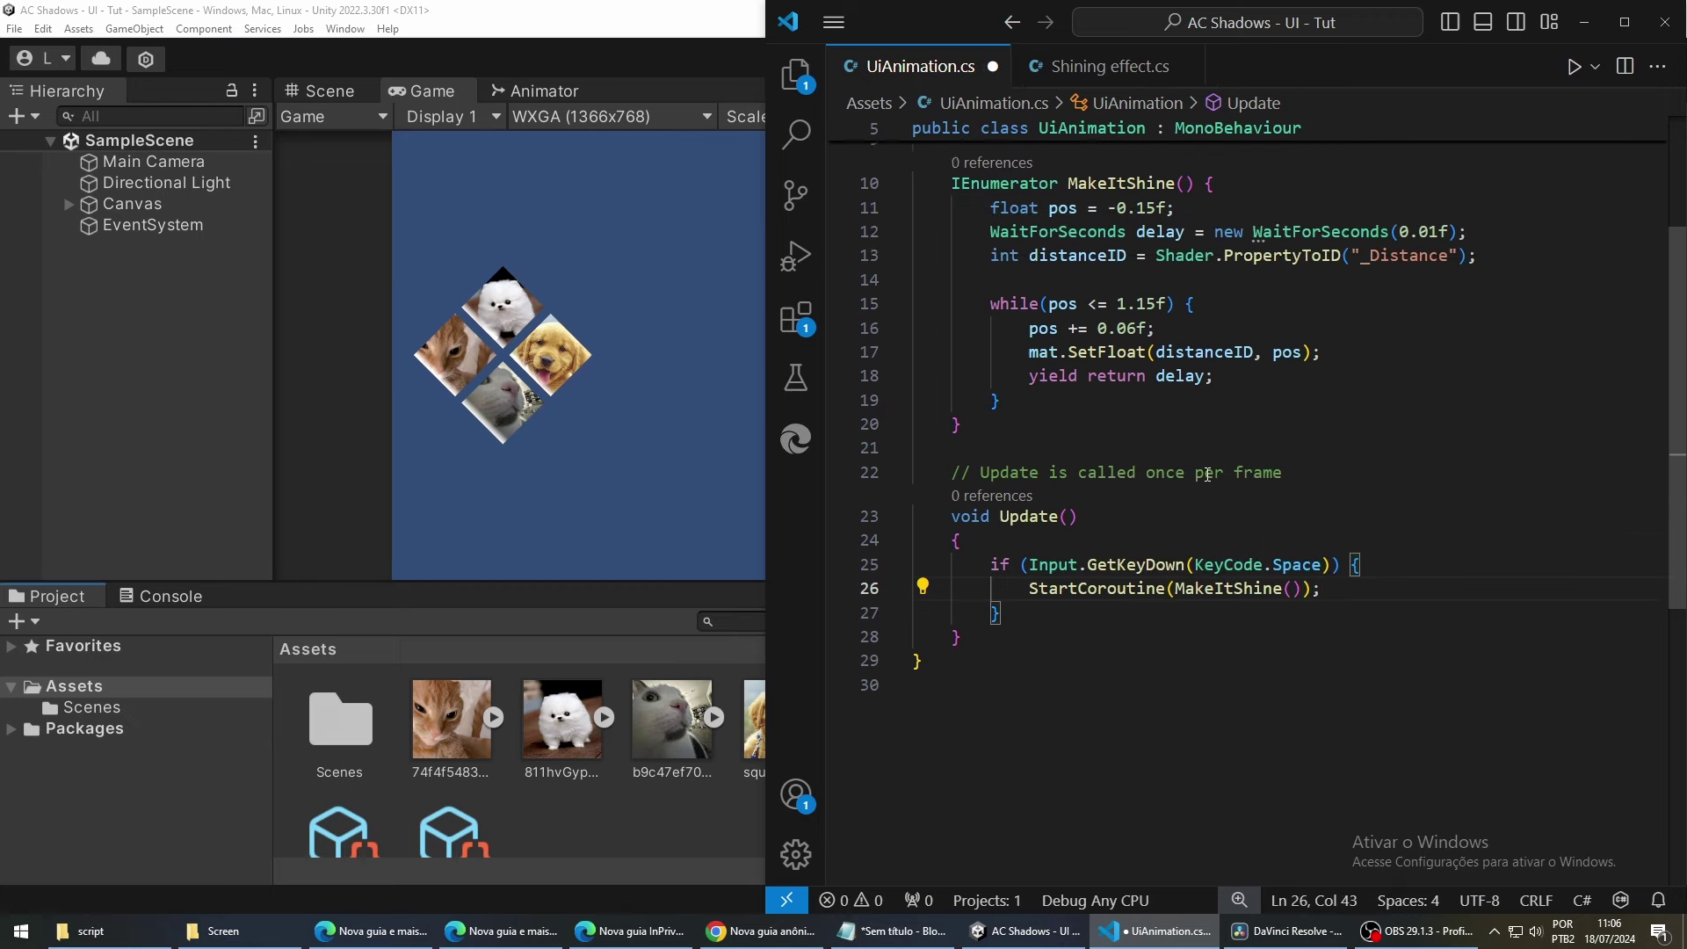
# Back in Unity, create an empty object in the Hierarchy named Manager.
pyautogui.moveTo(1177, 633); pyautogui.dragTo(1289, 633)
pyautogui.click(1002, 657)
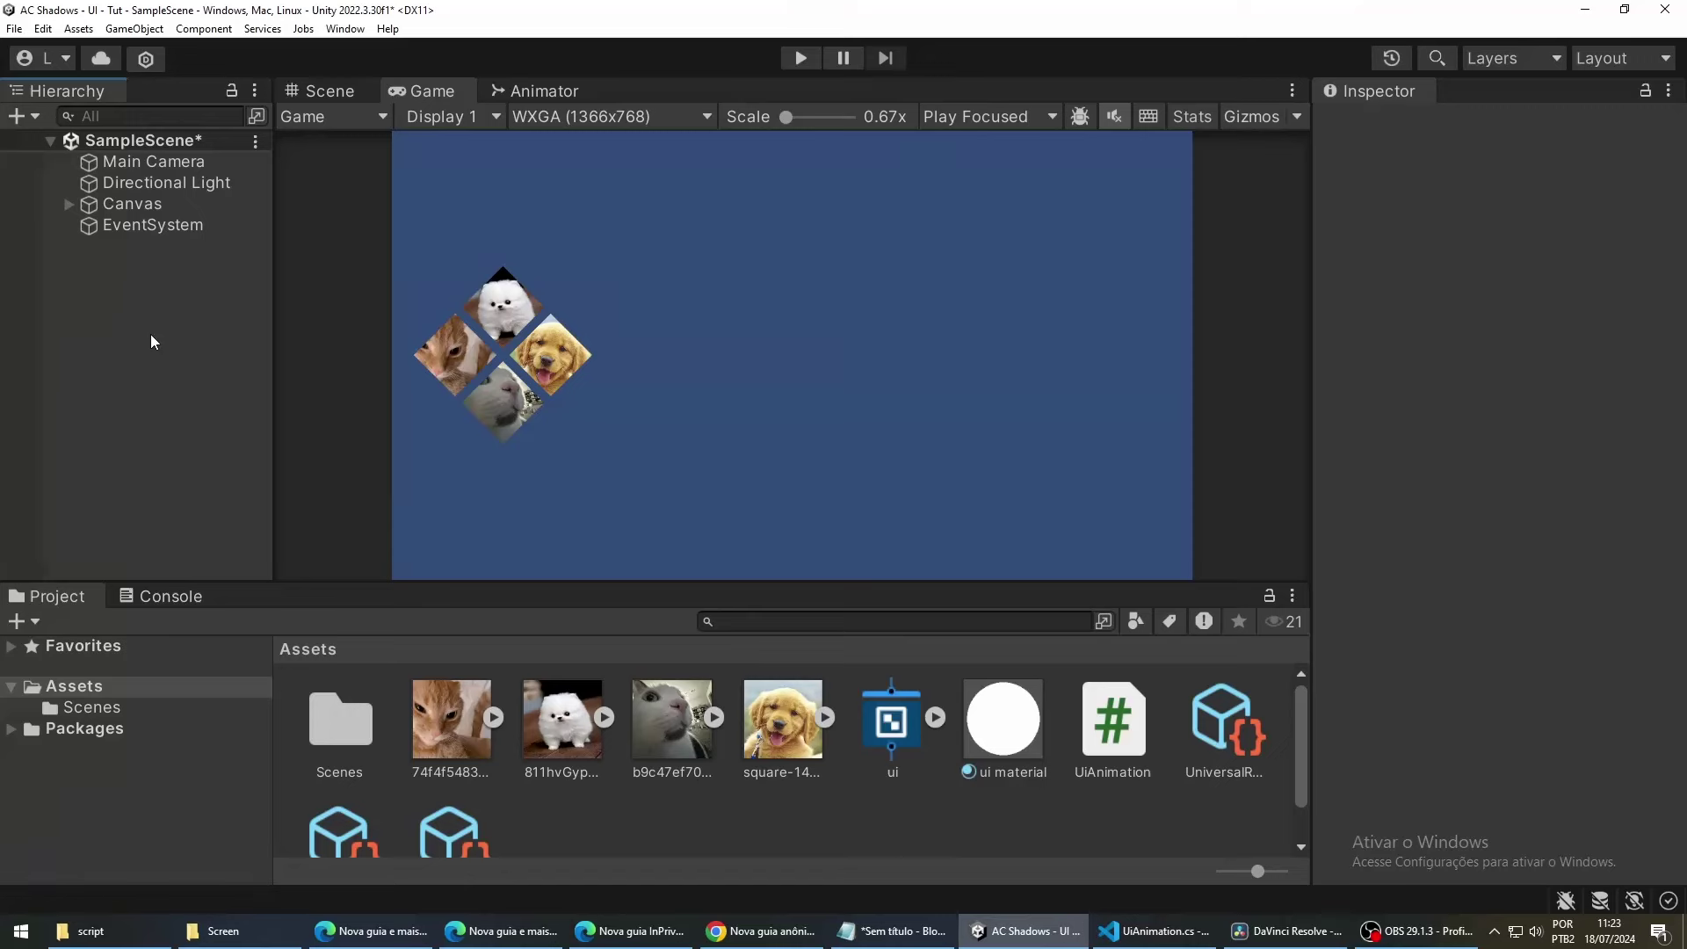
pyautogui.rightClick(134, 319)
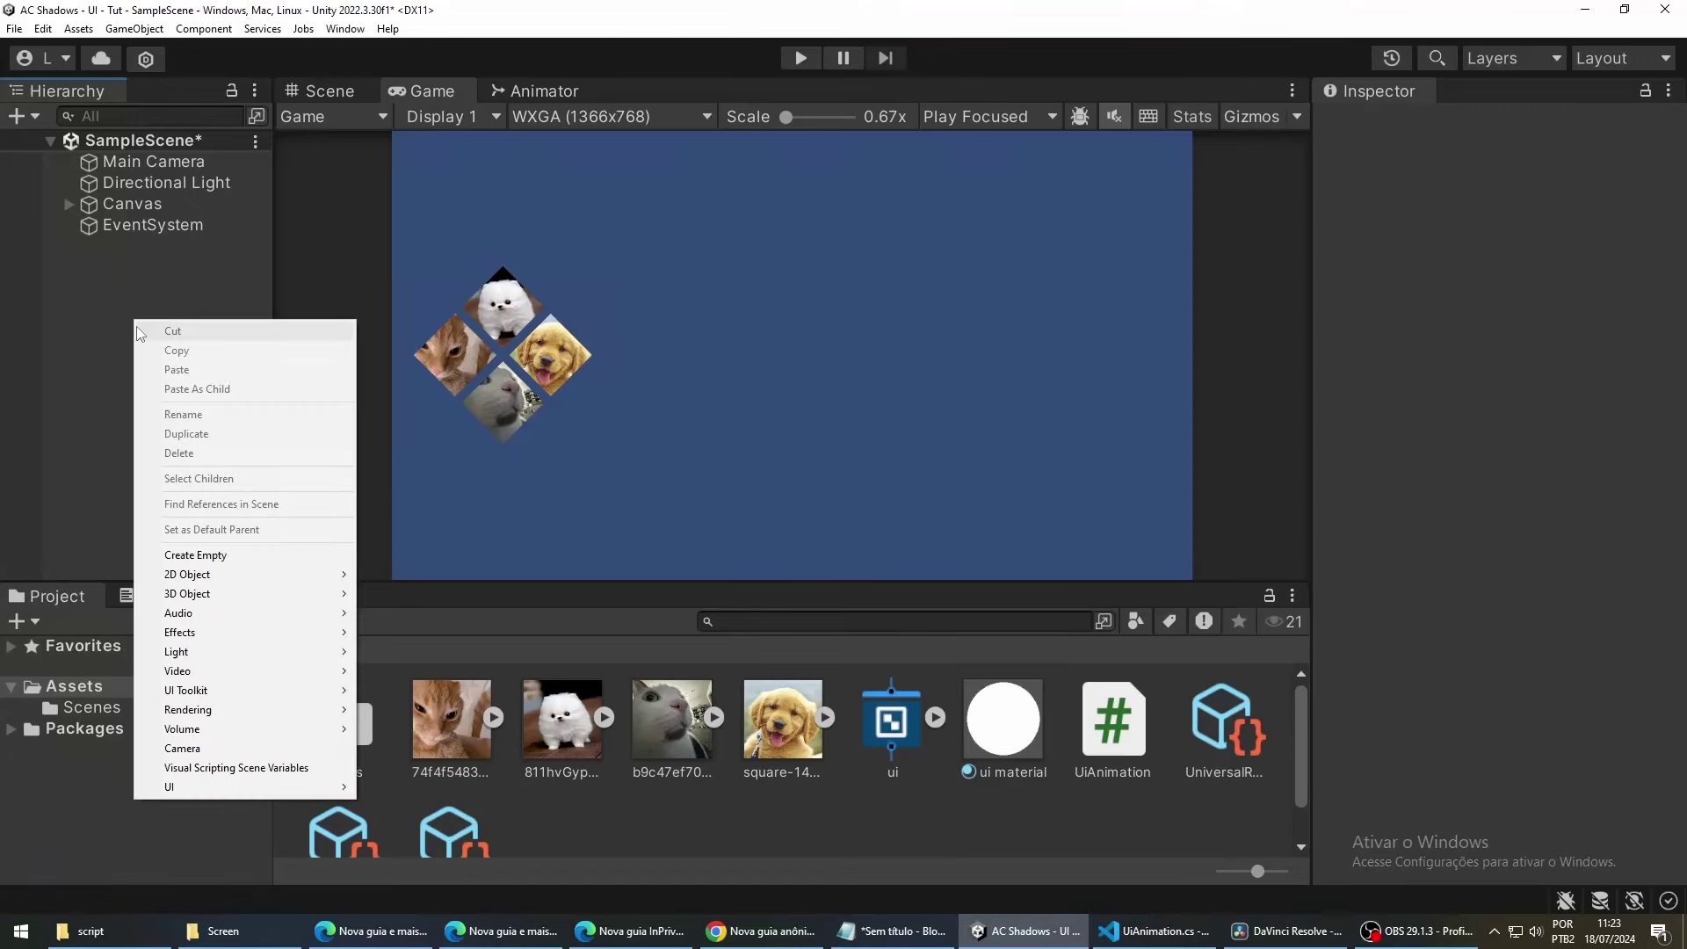
pyautogui.click(266, 551)
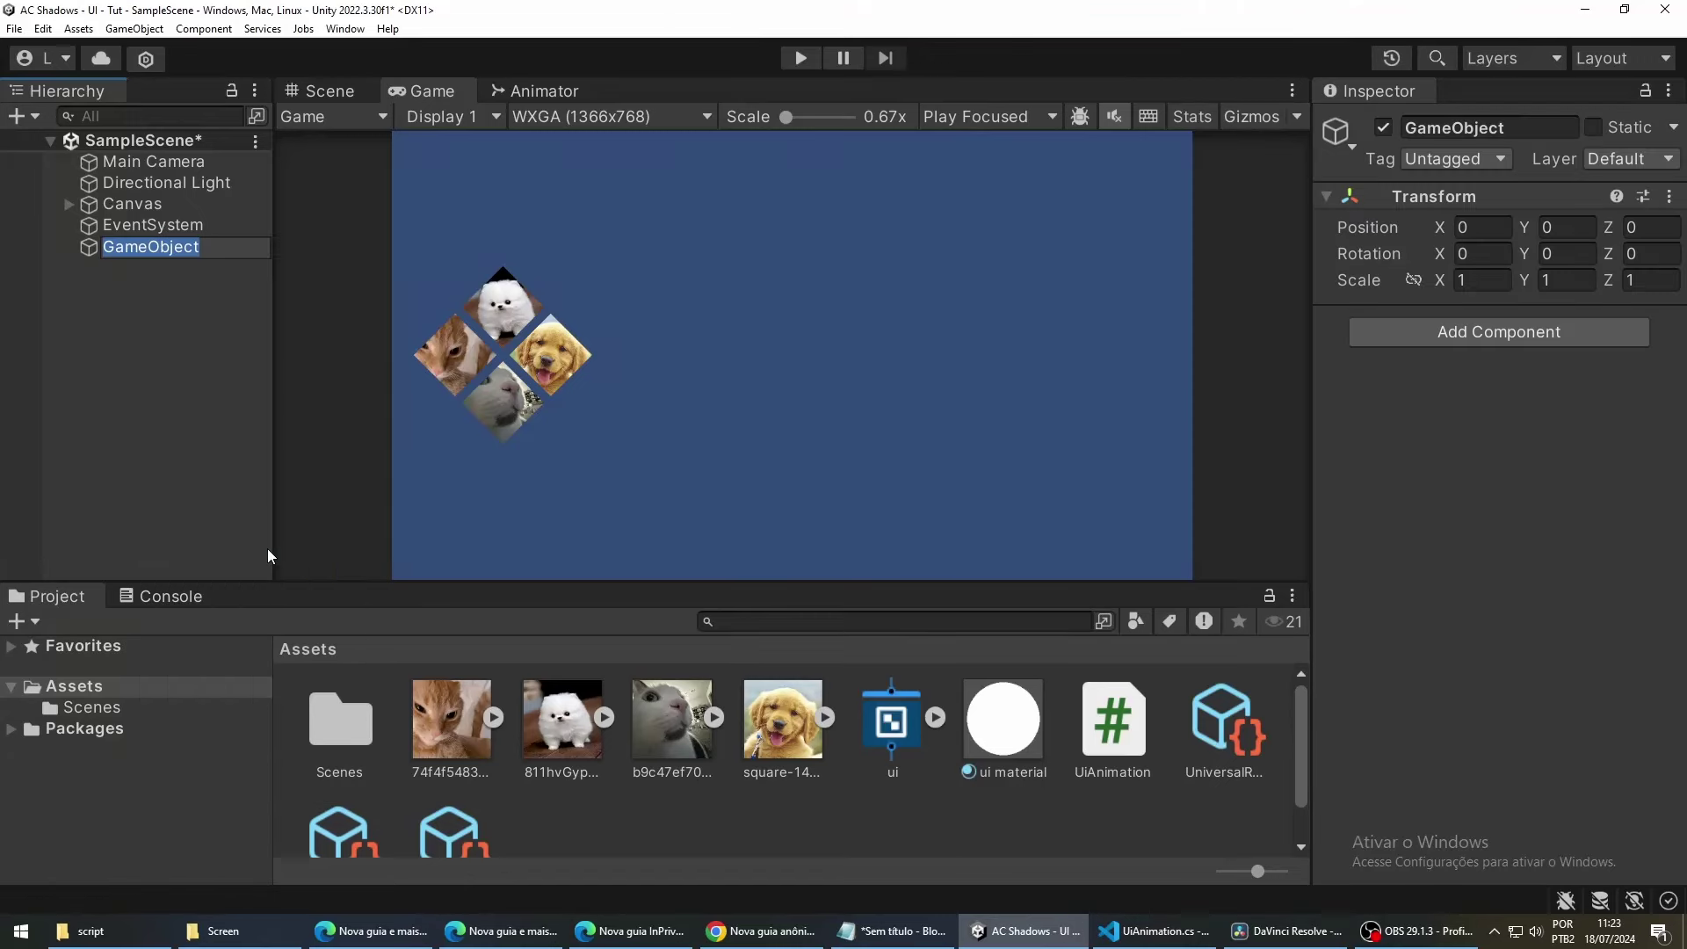
pyautogui.write('Manager')
pyautogui.press('Return')
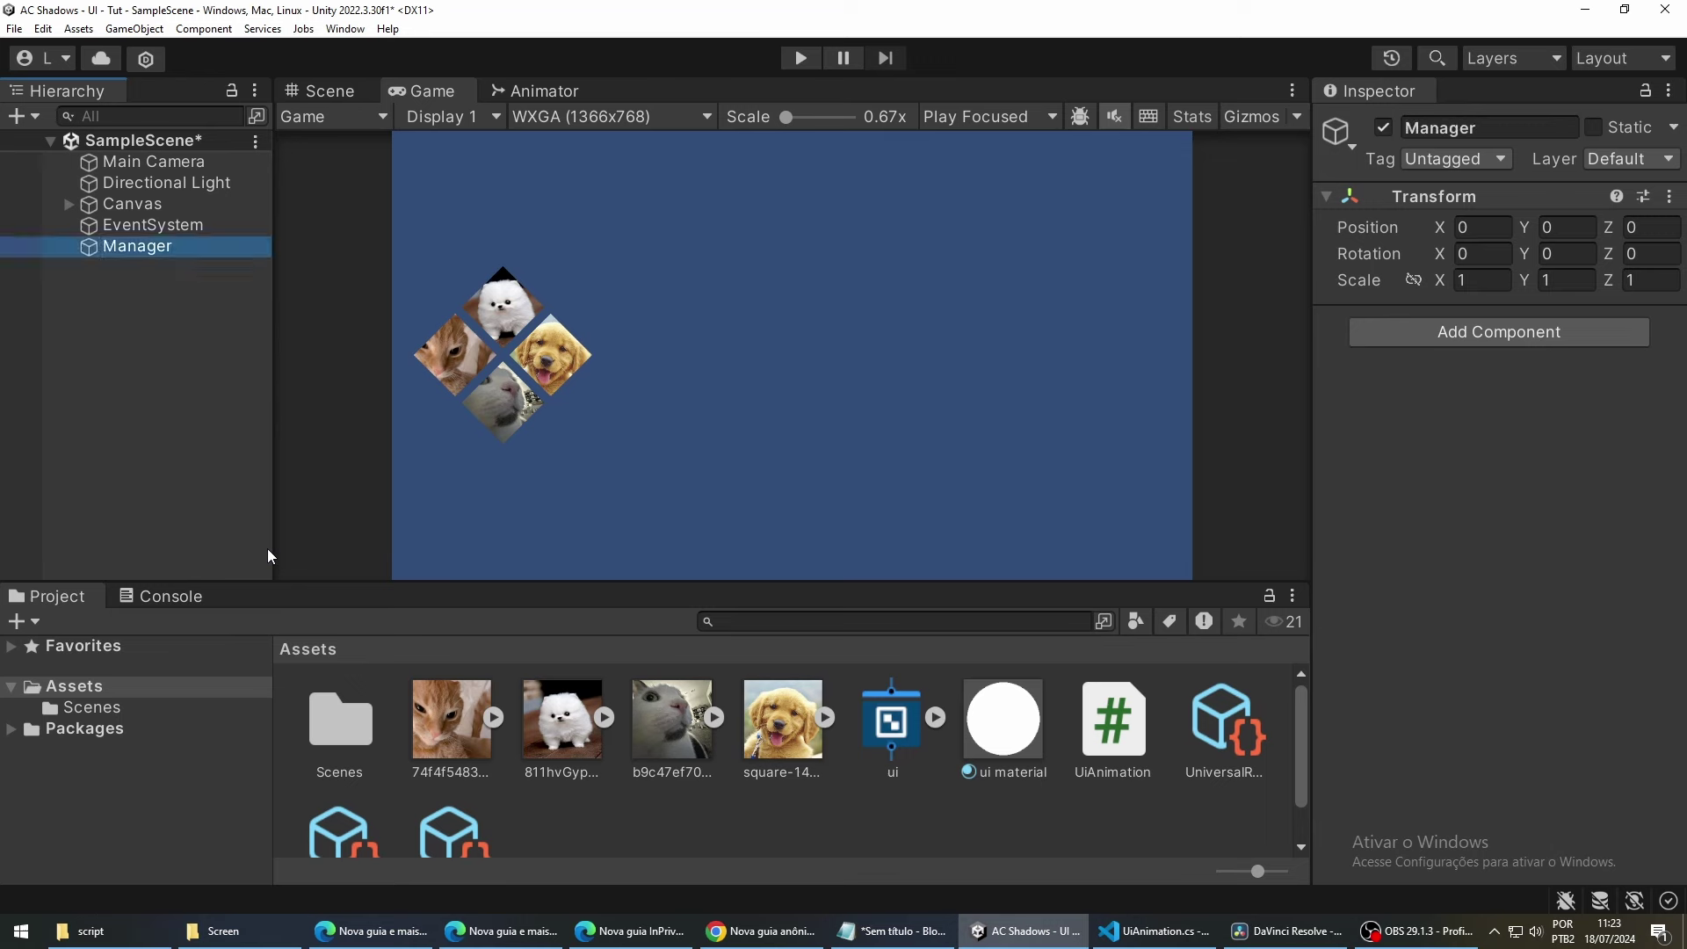
# Attach the UiAnimation script to Manager and assign the ui material to its Mat field.
pyautogui.moveTo(1123, 723); pyautogui.dragTo(167, 254)
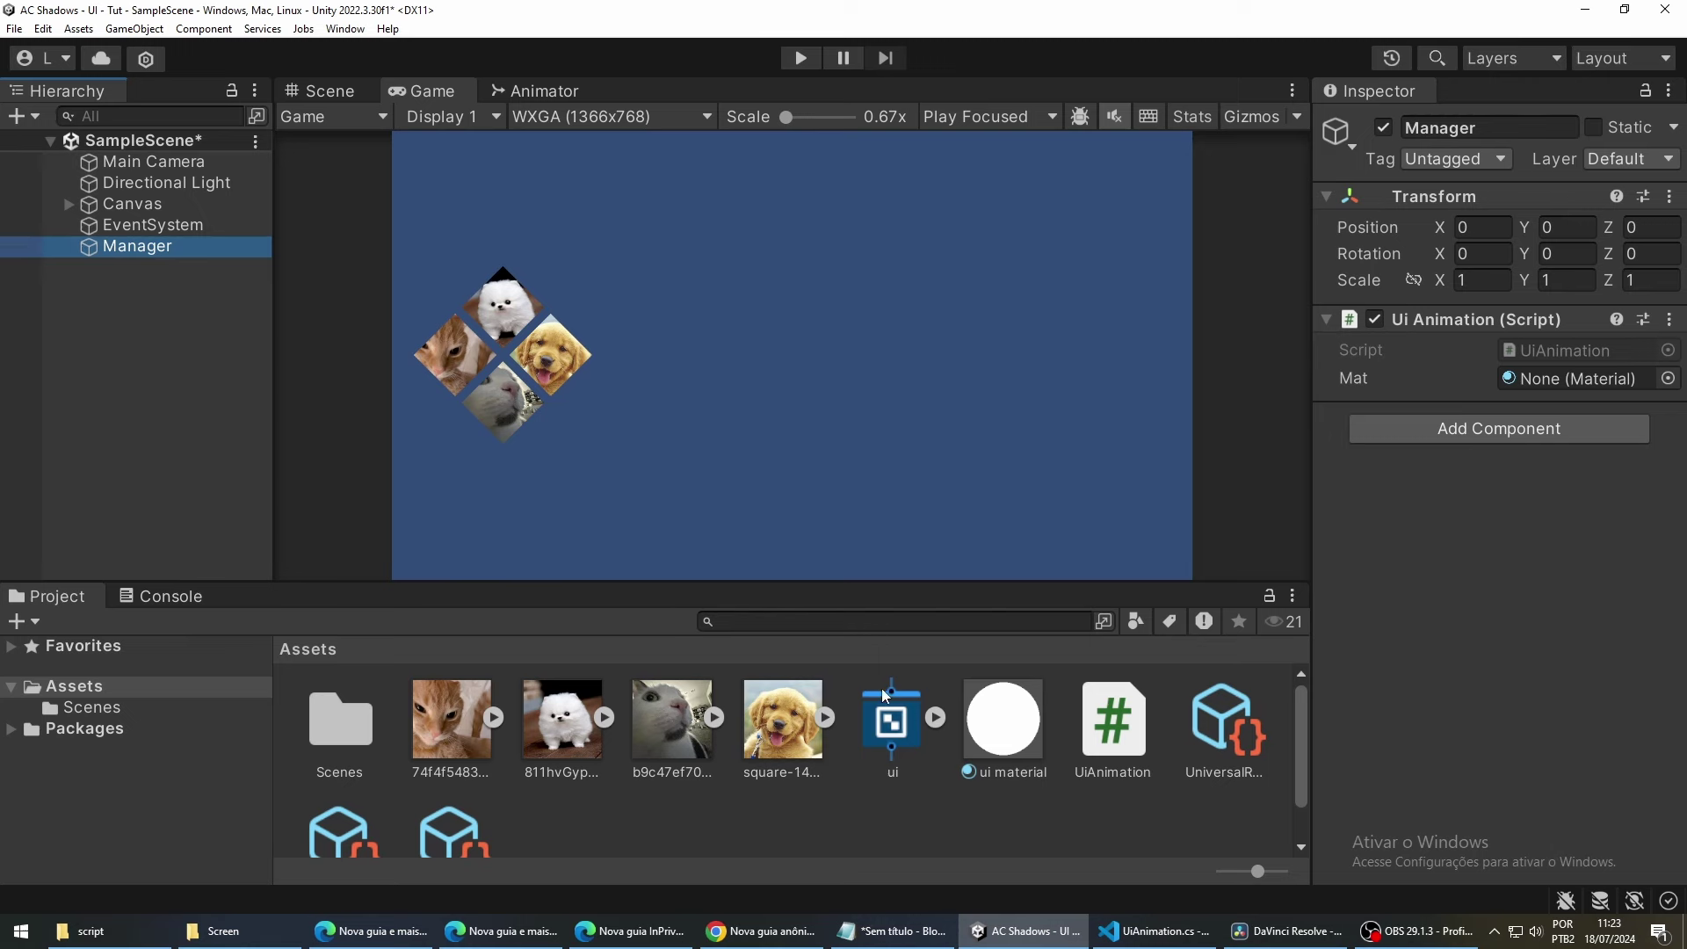
pyautogui.click(1005, 734)
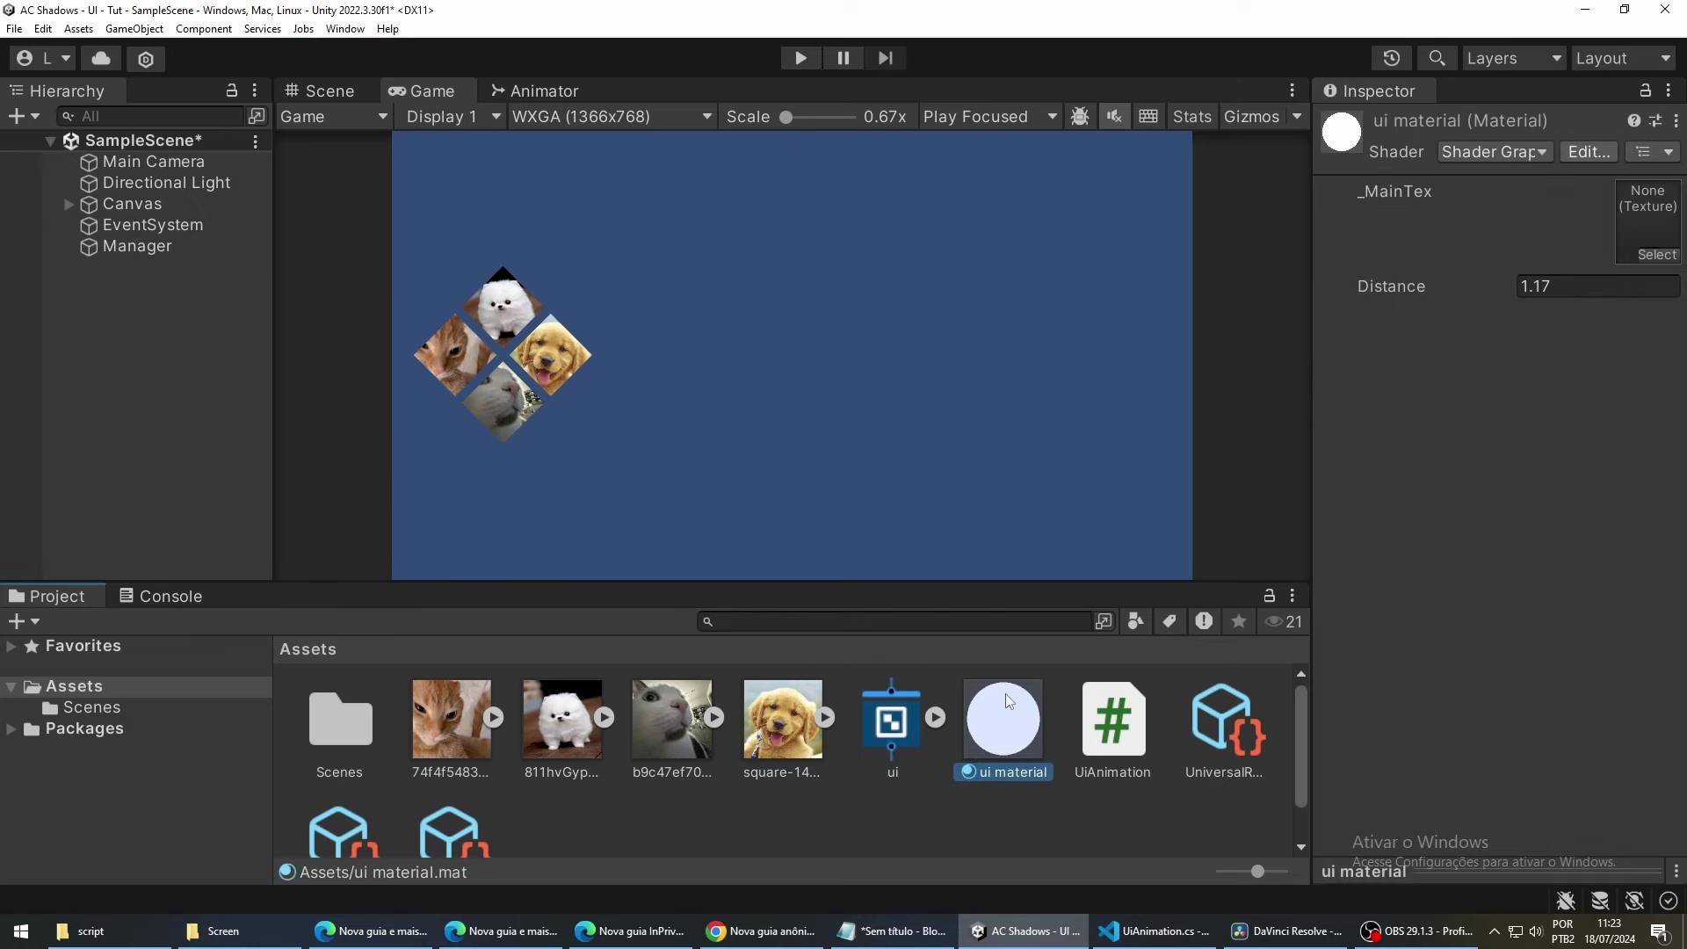
pyautogui.click(174, 253)
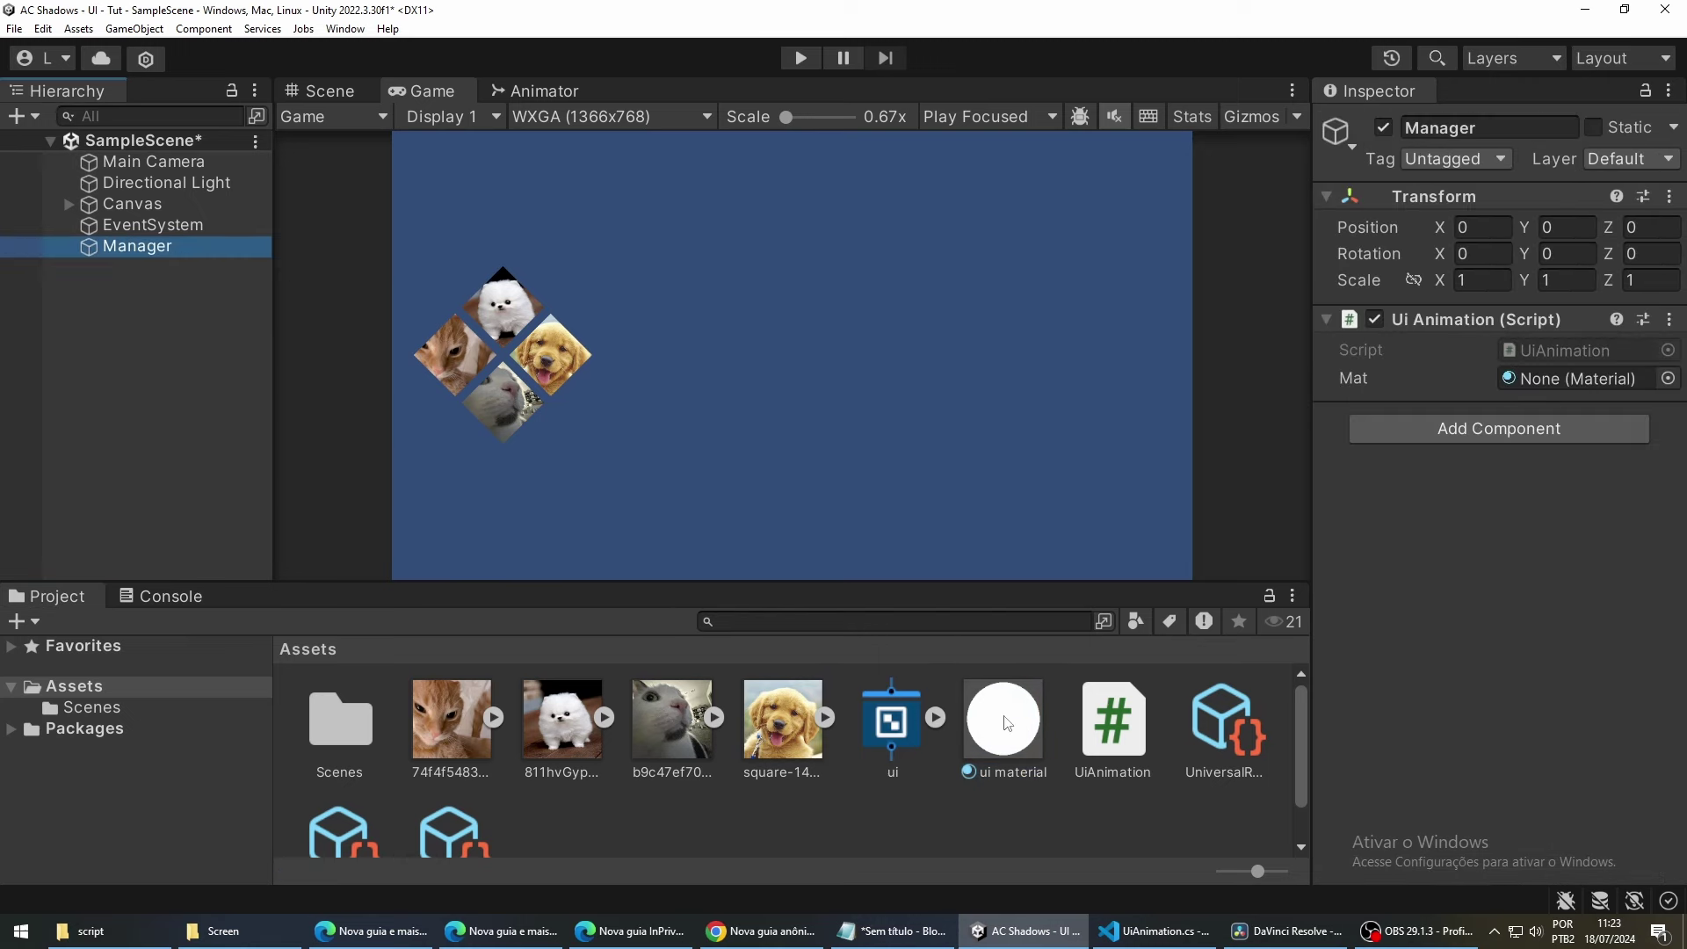
pyautogui.click(996, 732)
pyautogui.moveTo(996, 732); pyautogui.dragTo(1548, 376)
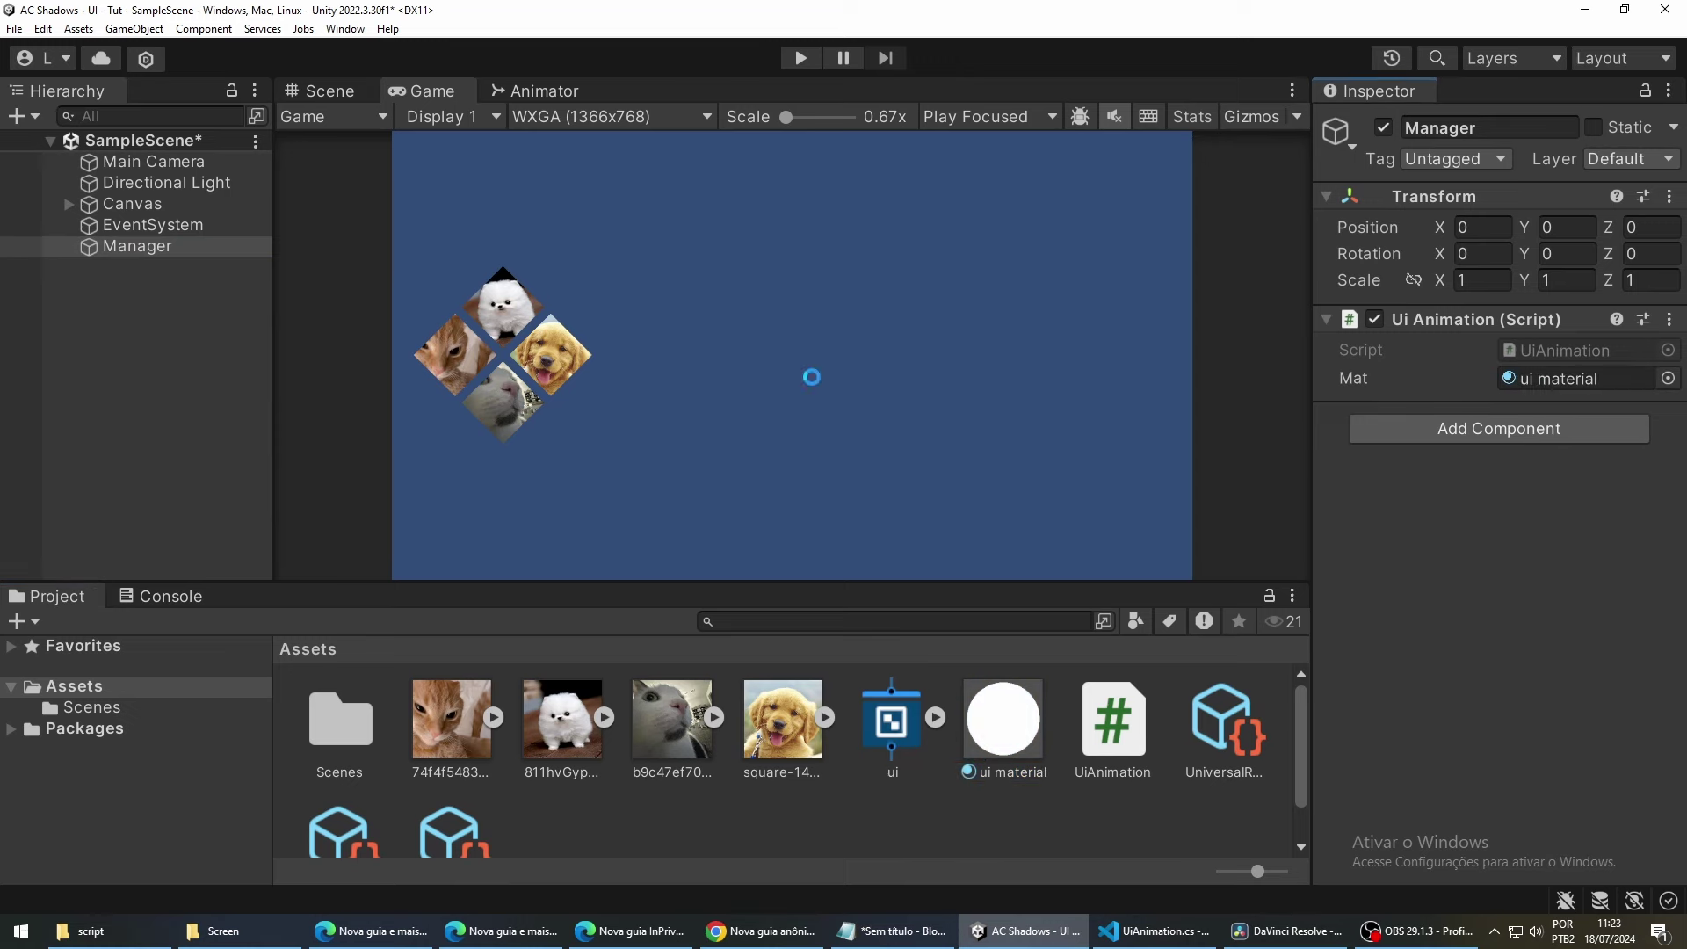
# Save the scene, play it at 0.87x Game view scale to watch the shine, then stop.
pyautogui.hotkey('ctrl', 's')
pyautogui.click(800, 58)
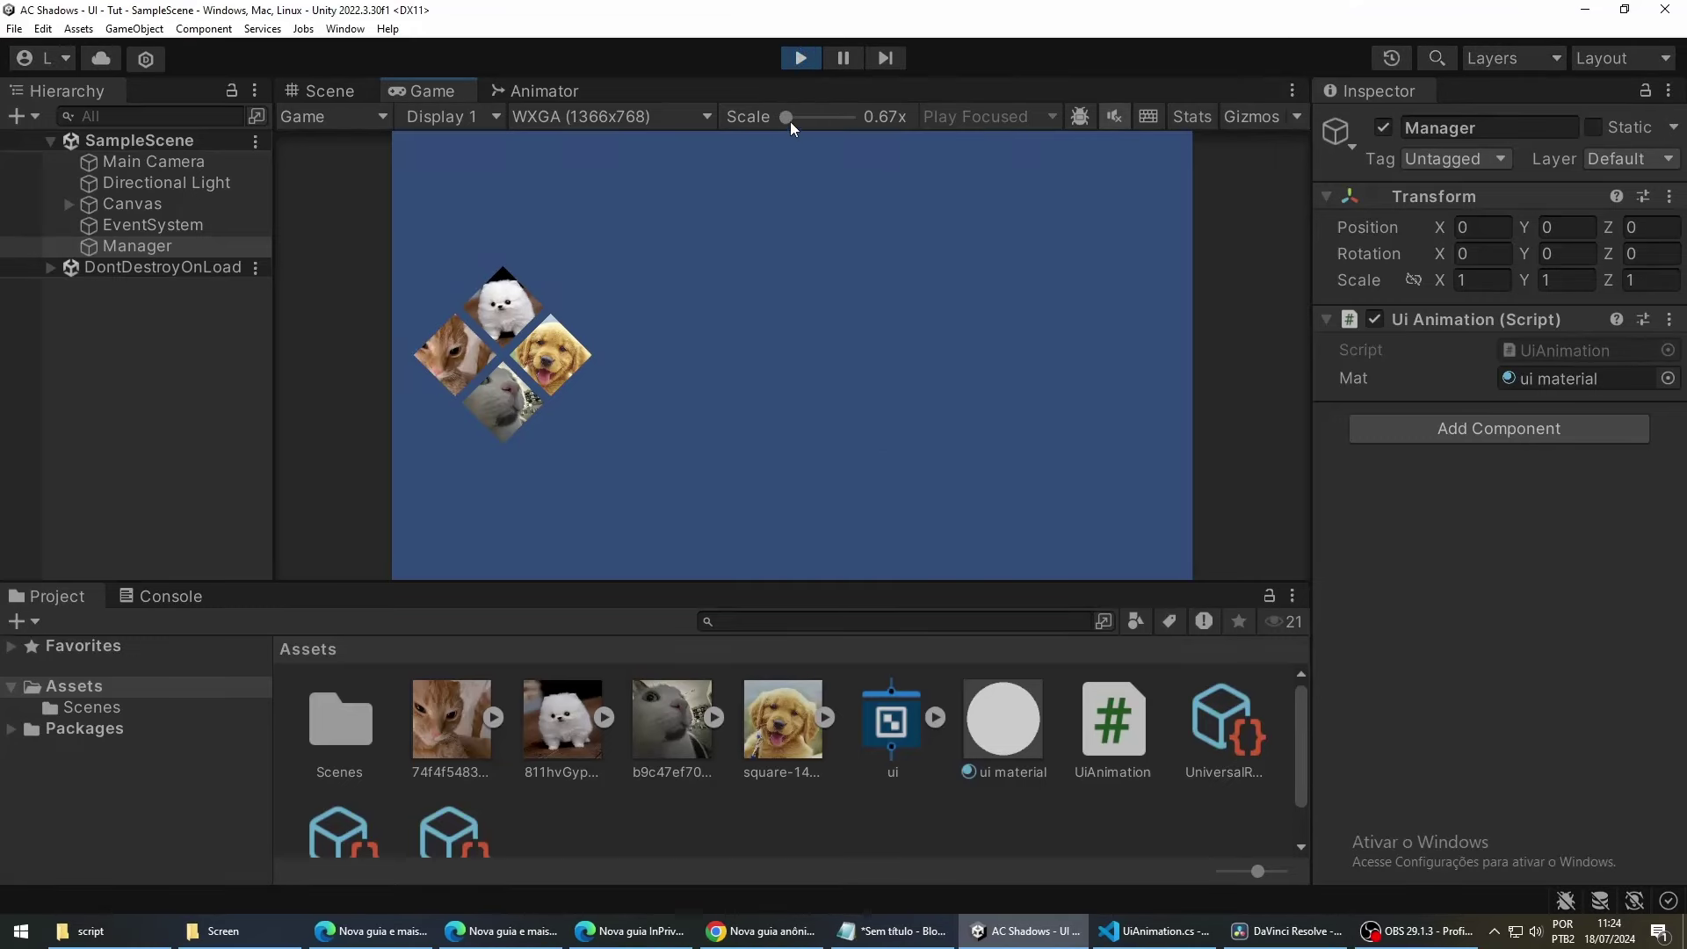
pyautogui.moveTo(789, 120); pyautogui.dragTo(794, 114)
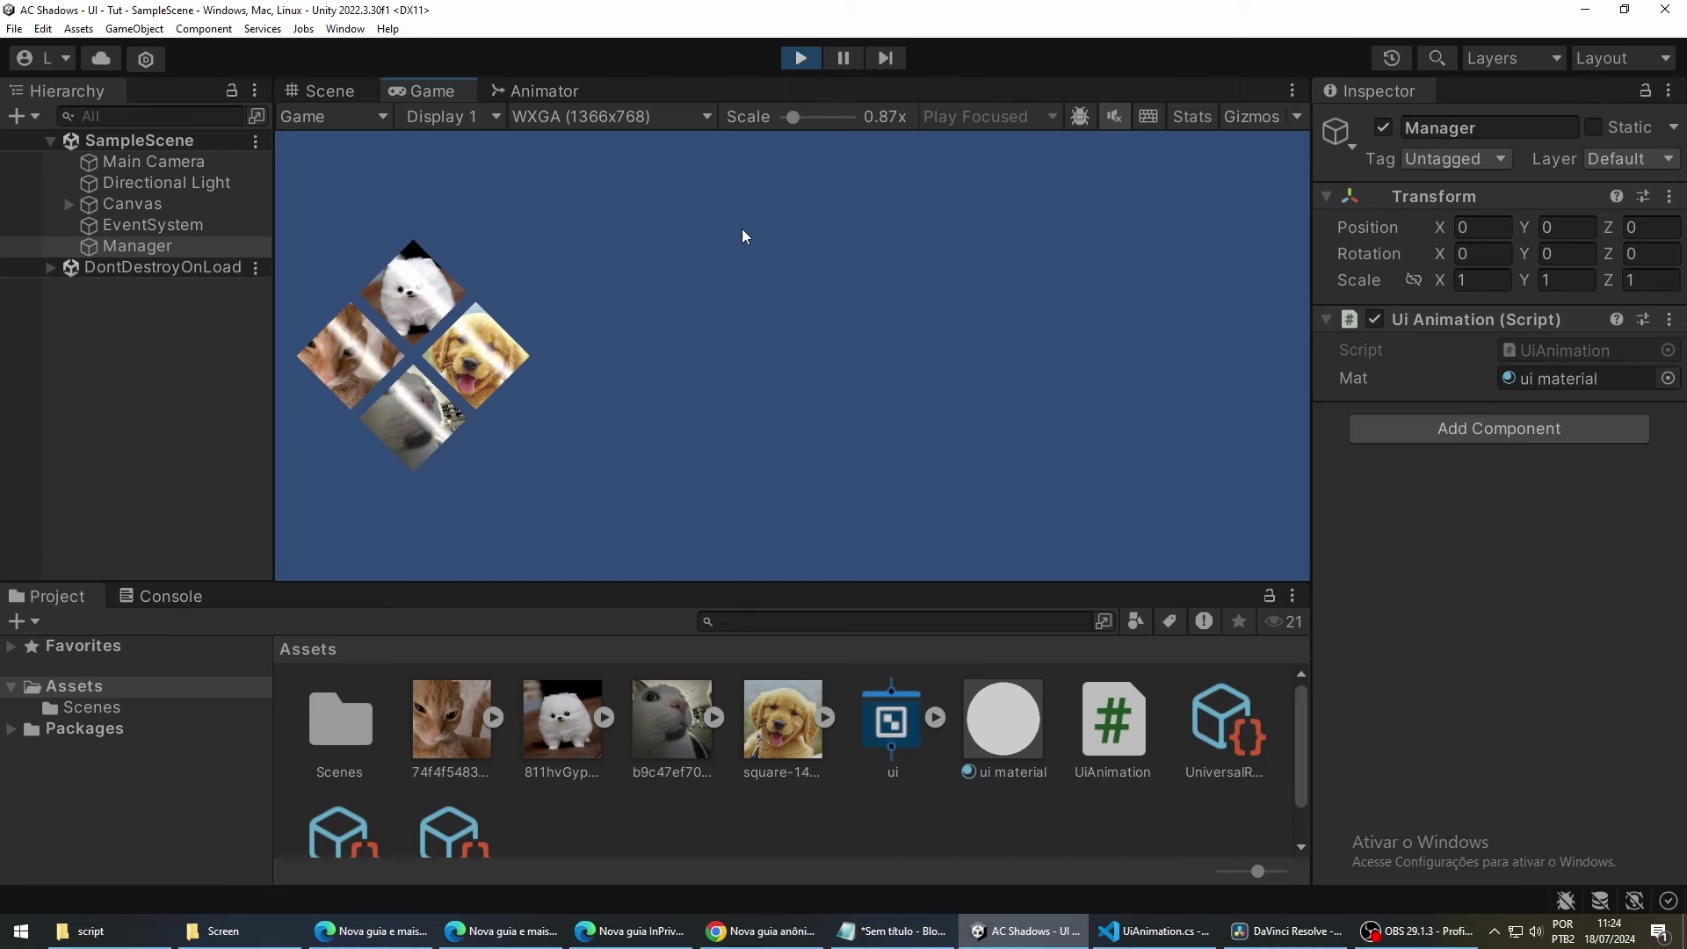
pyautogui.click(799, 59)
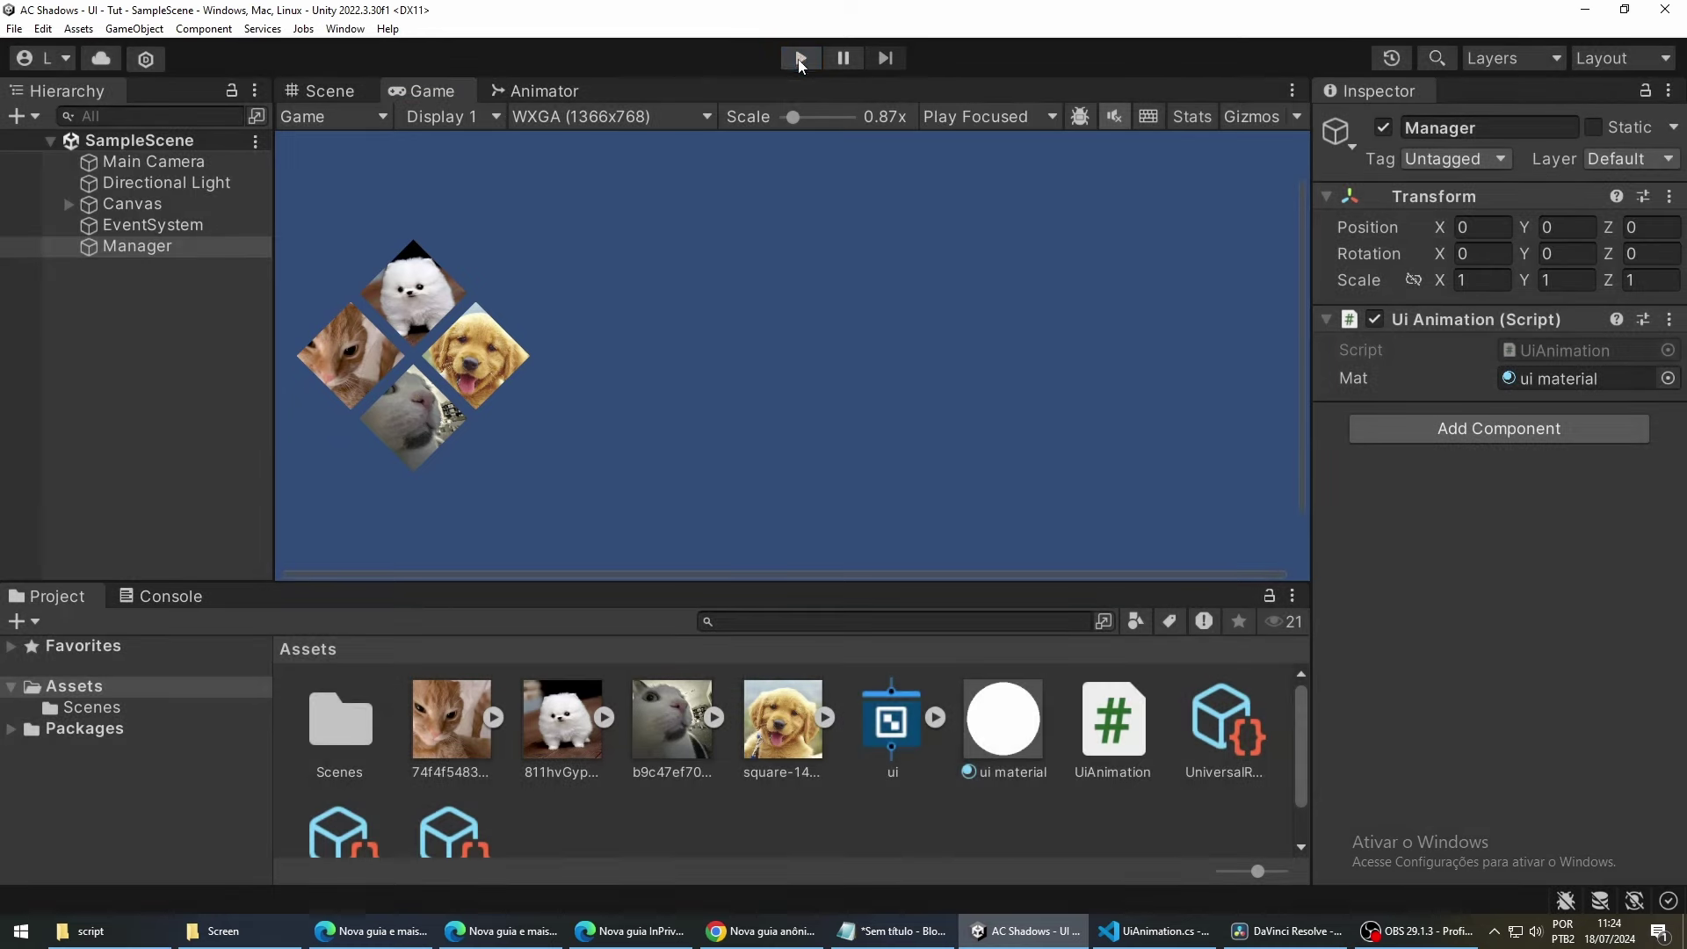